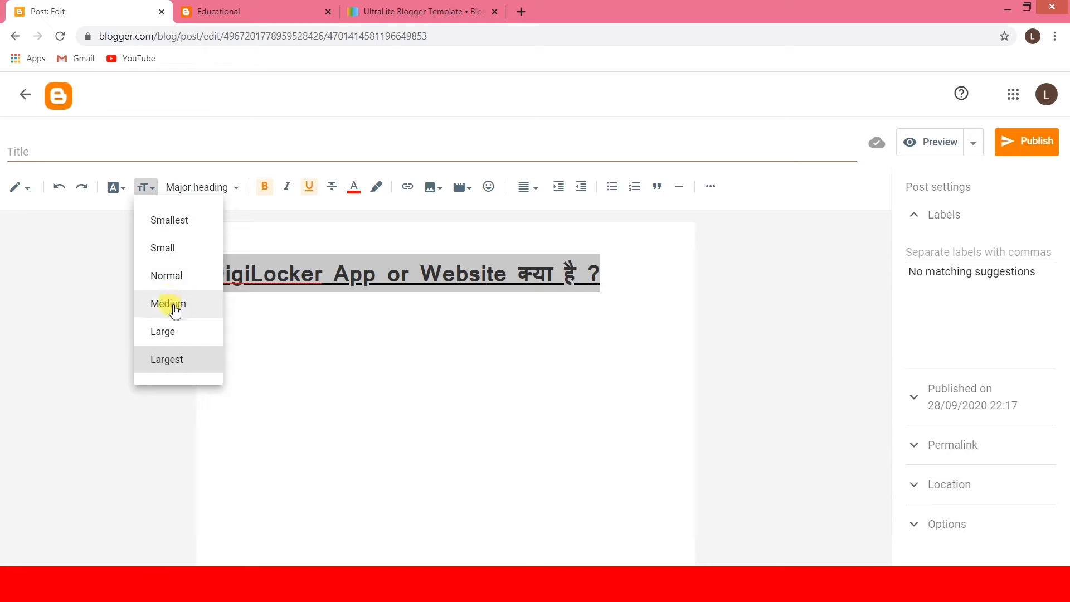
# Step: Set the DigiLocker heading's font size to Medium and its text colour to purple
pyautogui.click(179, 310)
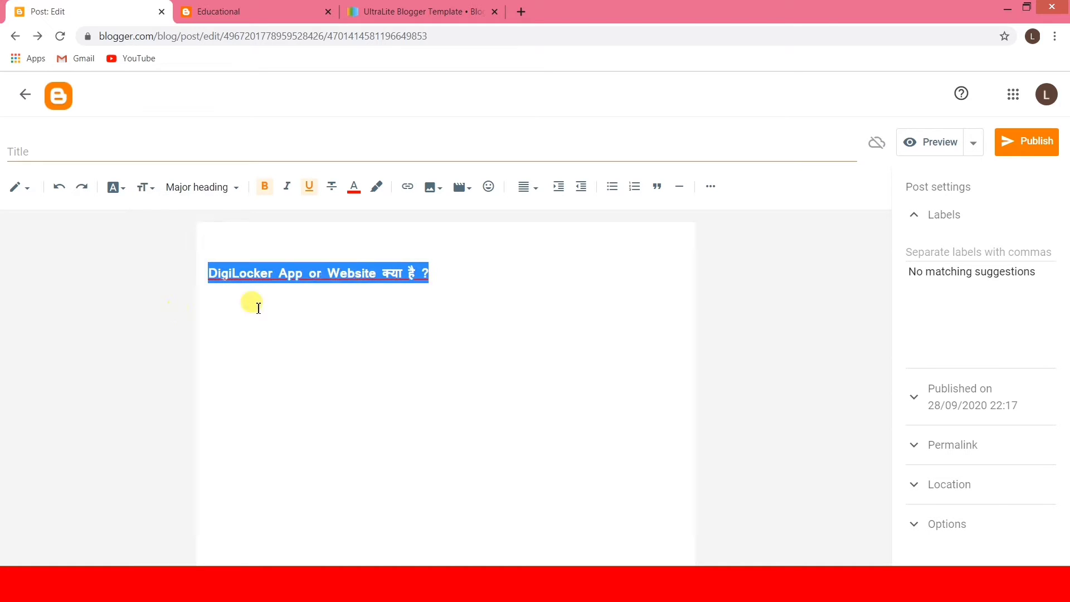
pyautogui.click(440, 279)
pyautogui.moveTo(445, 273); pyautogui.dragTo(208, 271)
pyautogui.click(357, 192)
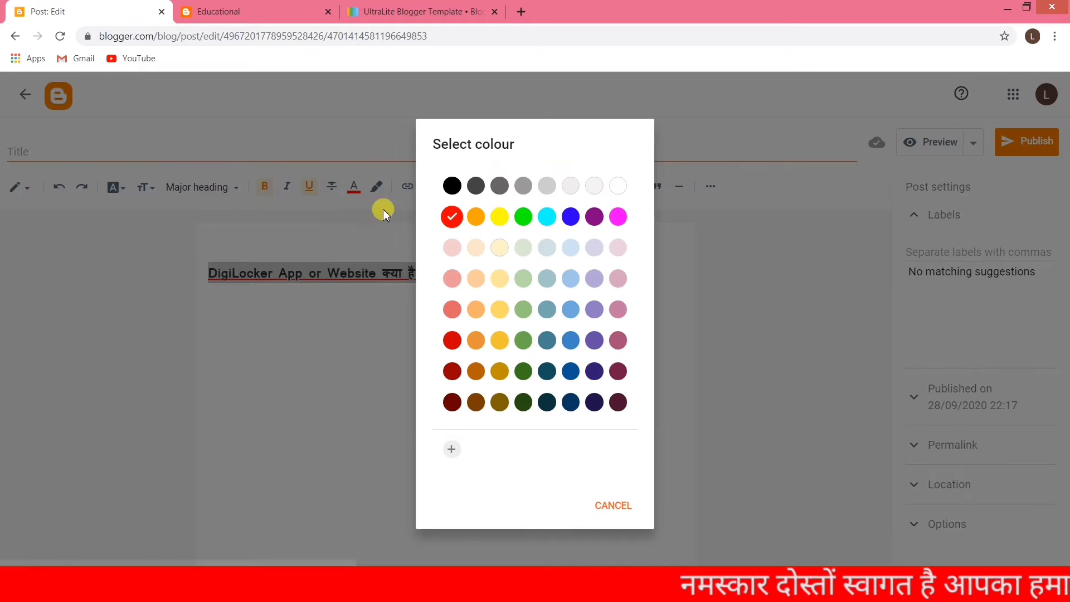
pyautogui.click(594, 217)
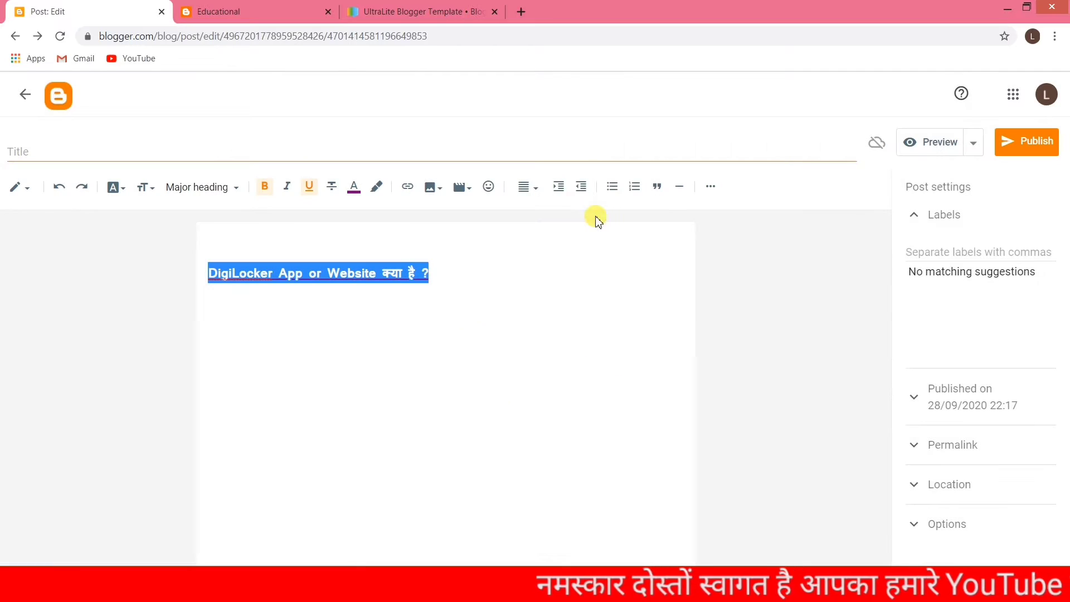
pyautogui.click(444, 262)
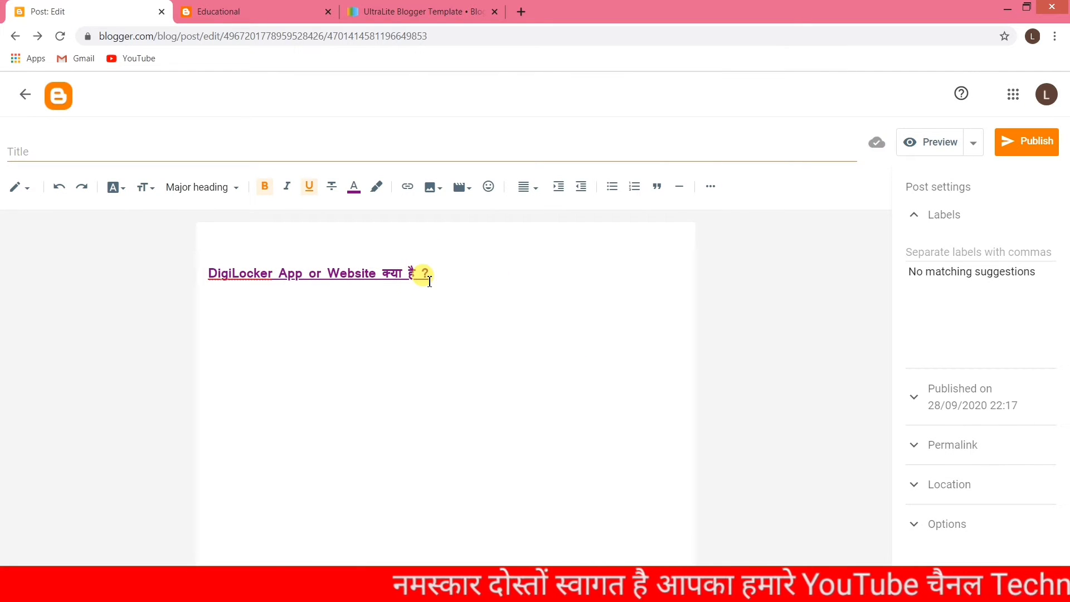
# Step: Copy the intro paragraph and first five numbered points from the Microsoft Word document and paste them on a new line below the post heading
pyautogui.press('Return')
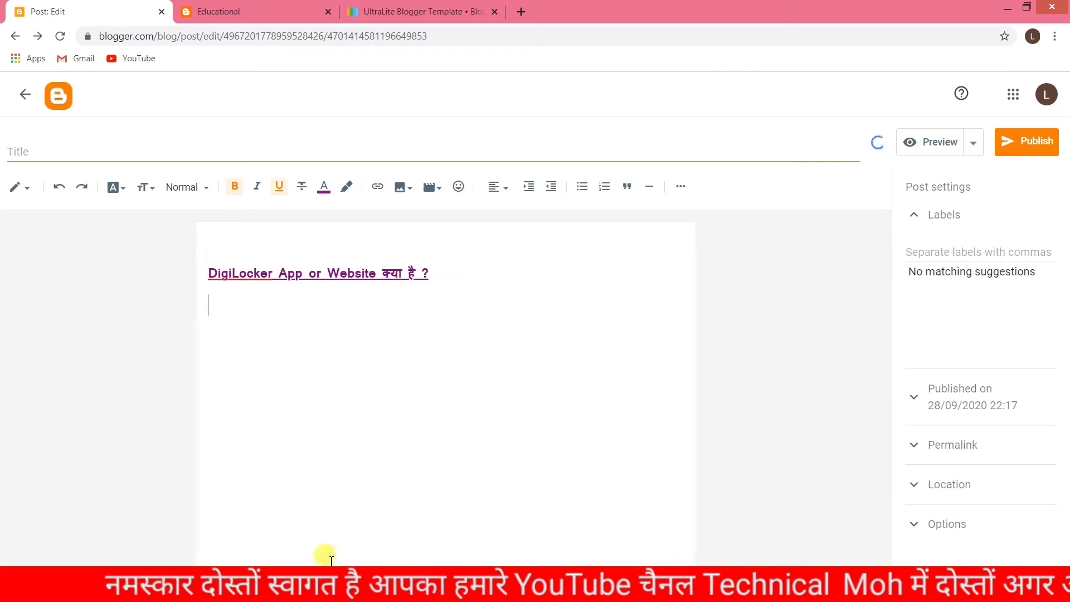
pyautogui.hotkey('alt', 'Tab')
pyautogui.moveTo(312, 233); pyautogui.dragTo(719, 478)
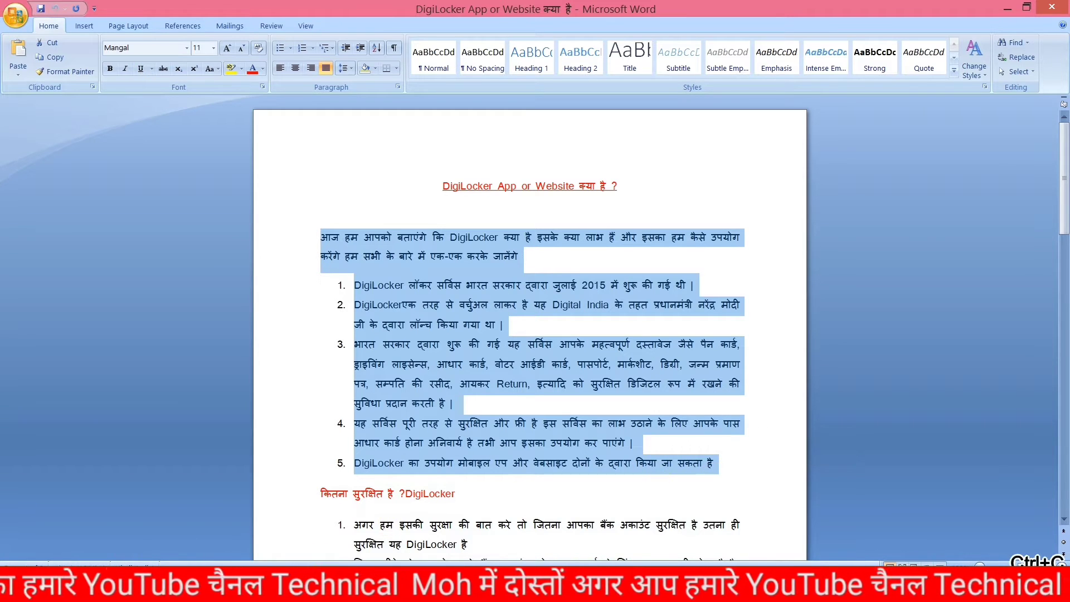
pyautogui.hotkey('alt', 'Tab')
pyautogui.hotkey('ctrl', 'v')
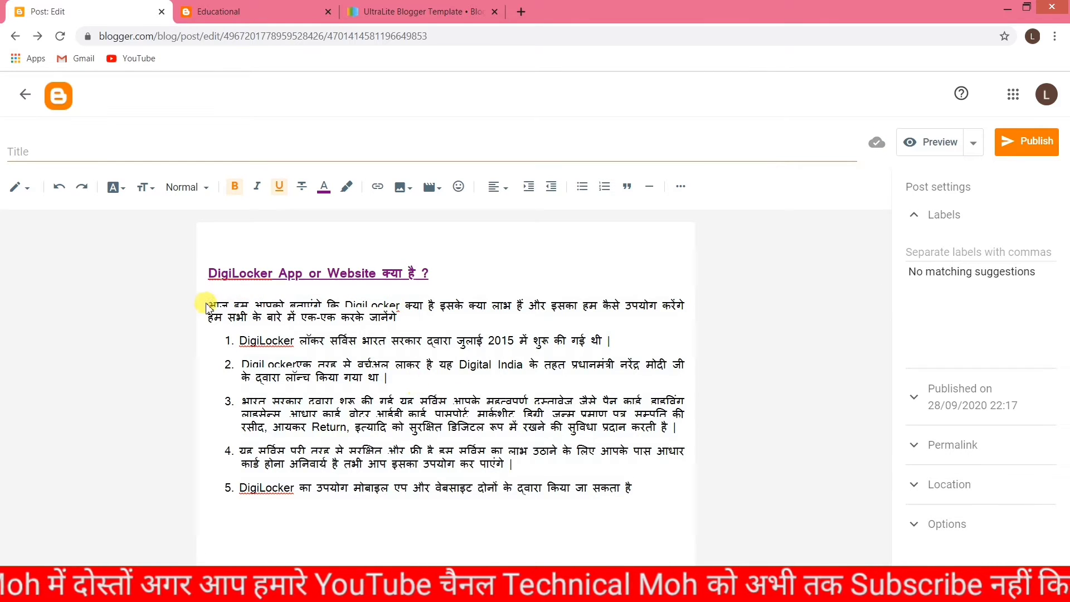
# Step: Clear the formatting of the pasted paragraph and its five numbered points
pyautogui.moveTo(208, 304); pyautogui.dragTo(633, 488)
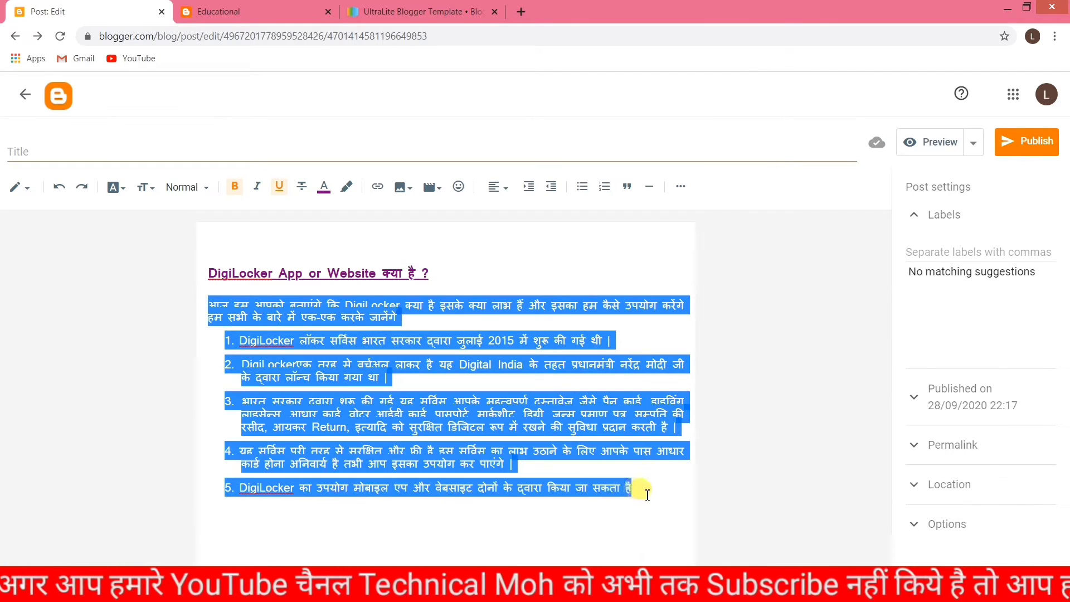
pyautogui.click(680, 187)
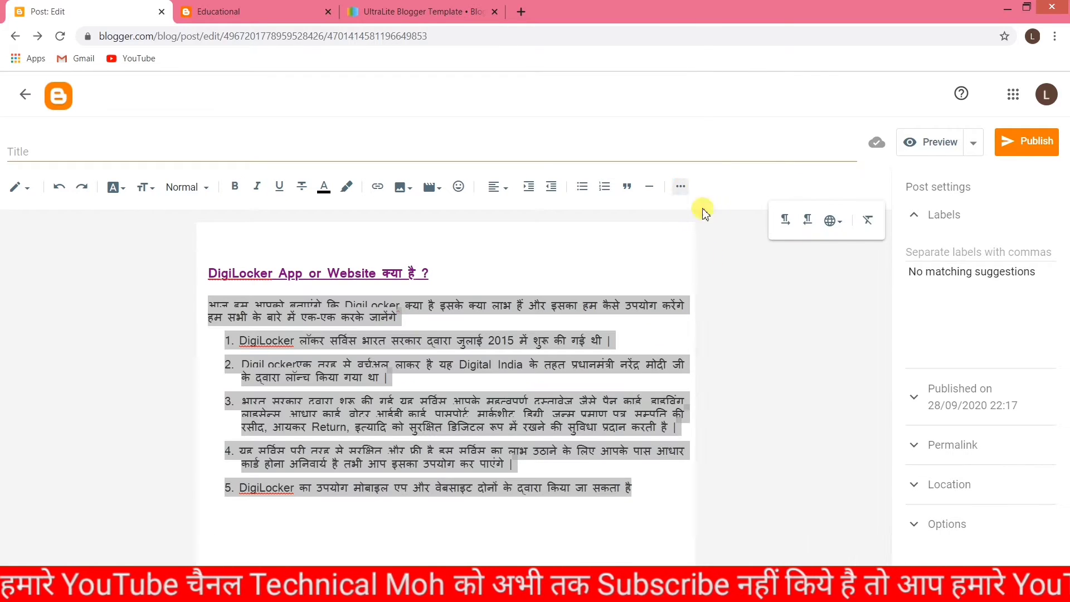
pyautogui.click(870, 220)
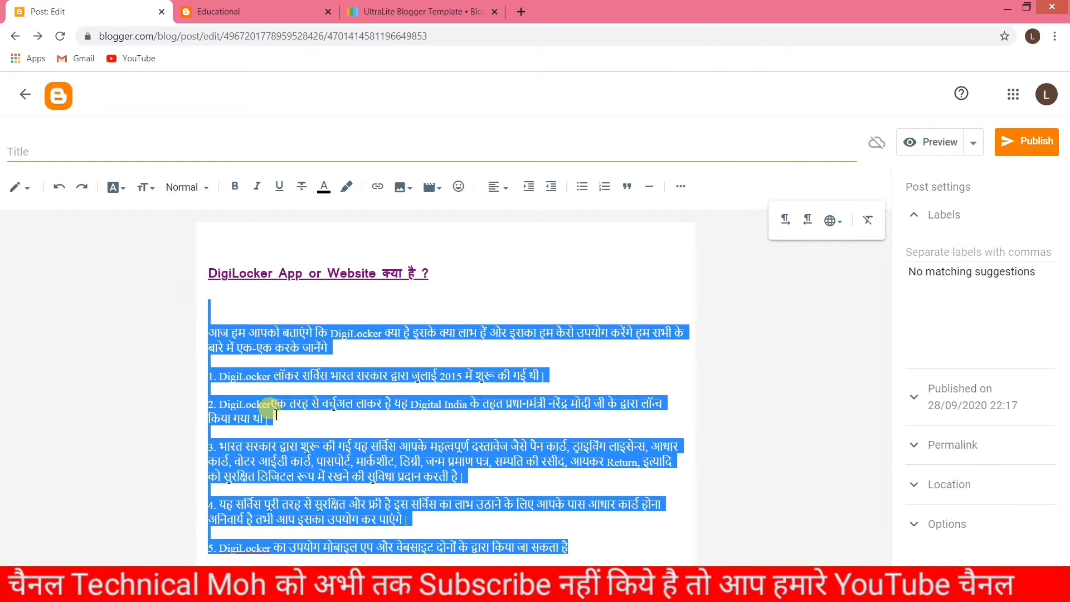
pyautogui.click(452, 355)
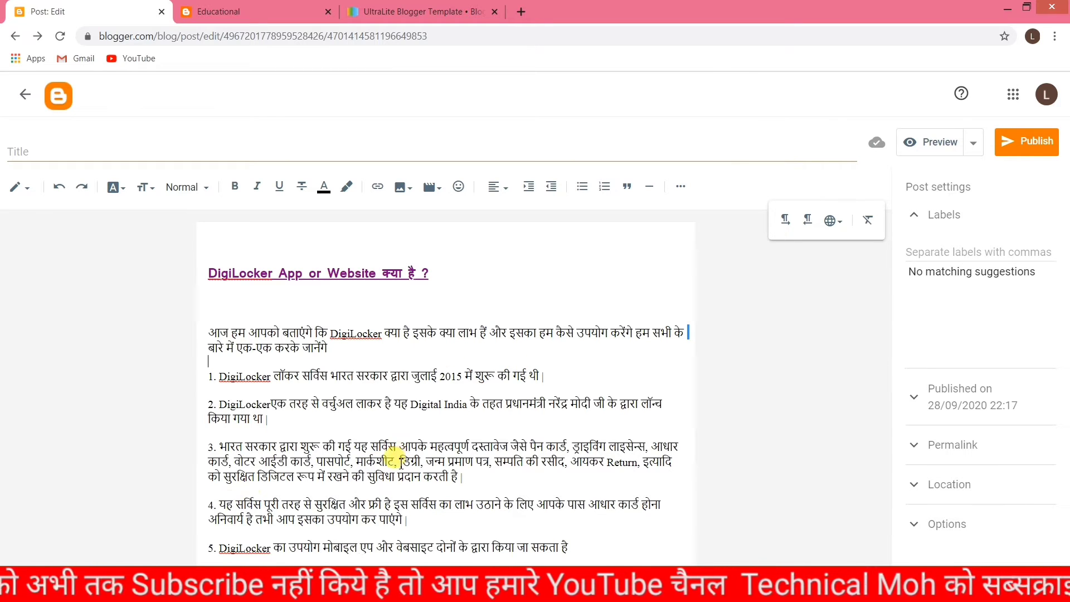
# Step: Copy "DigiLocker App or Website क्या है" from the heading and paste it as the post title
pyautogui.click(21, 152)
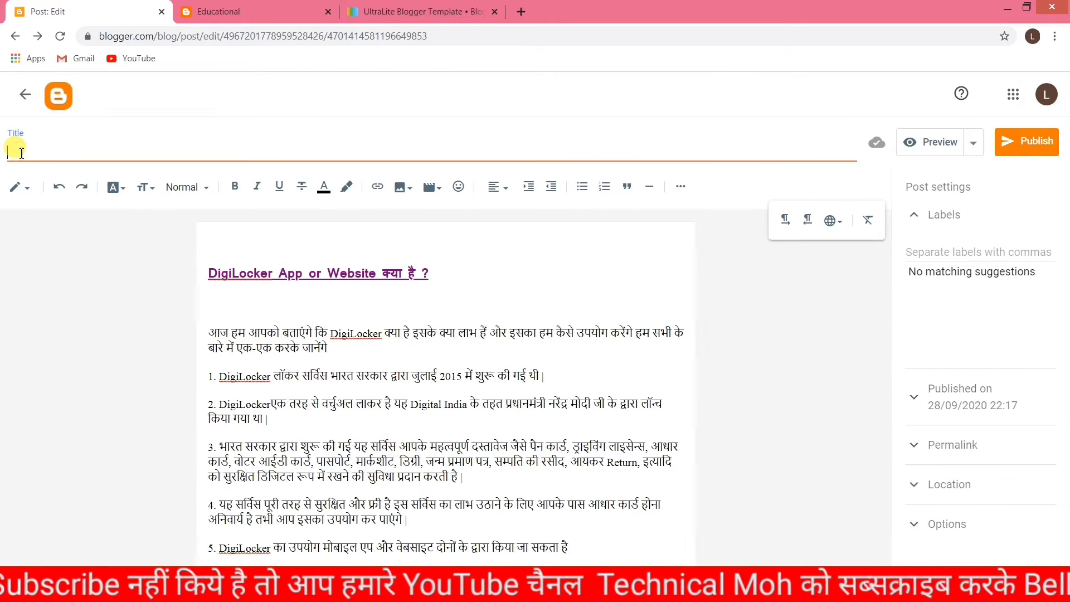
pyautogui.moveTo(208, 274); pyautogui.dragTo(417, 279)
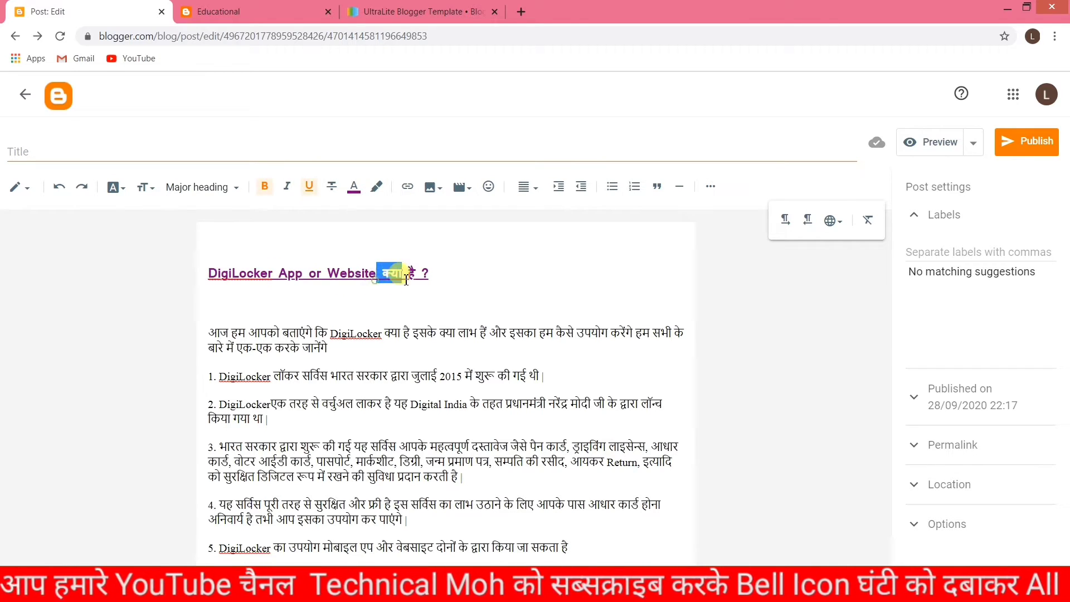
pyautogui.click(213, 276)
pyautogui.moveTo(209, 275); pyautogui.dragTo(424, 283)
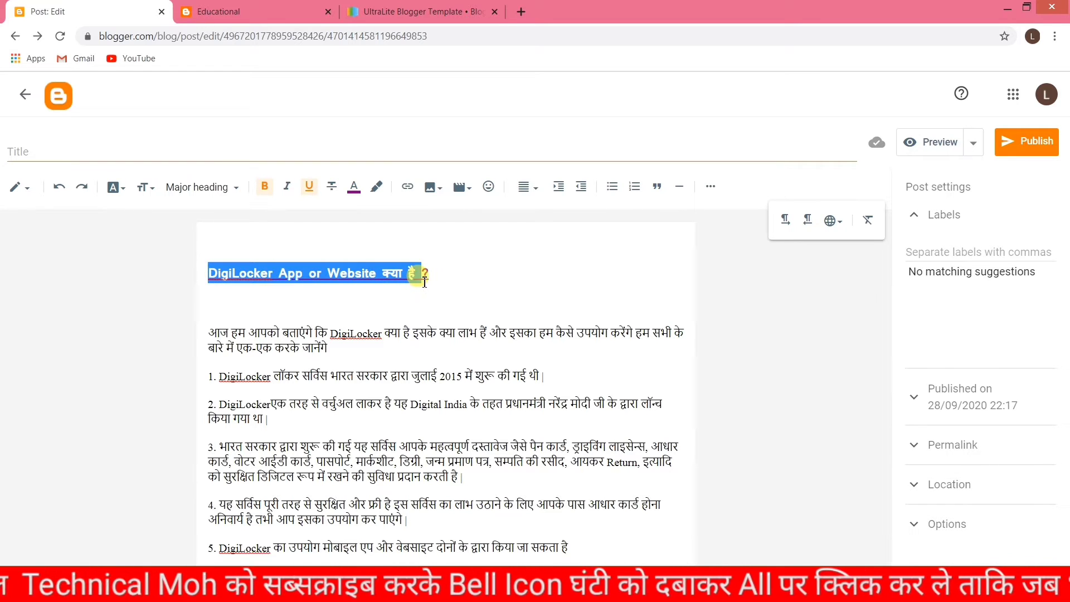
pyautogui.hotkey('ctrl', 'c')
pyautogui.click(92, 148)
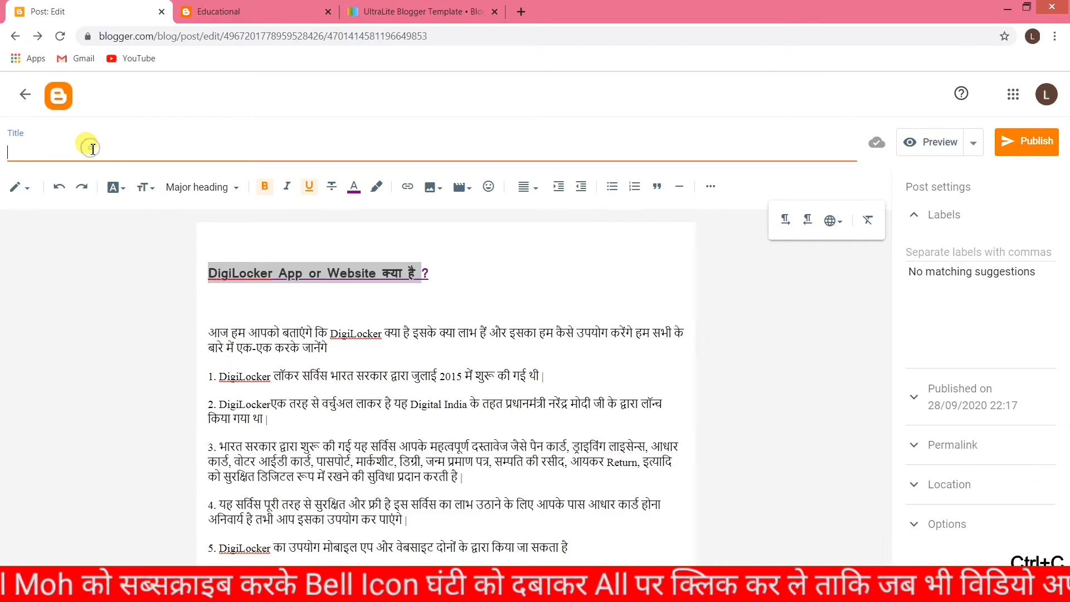
pyautogui.hotkey('ctrl', 'v')
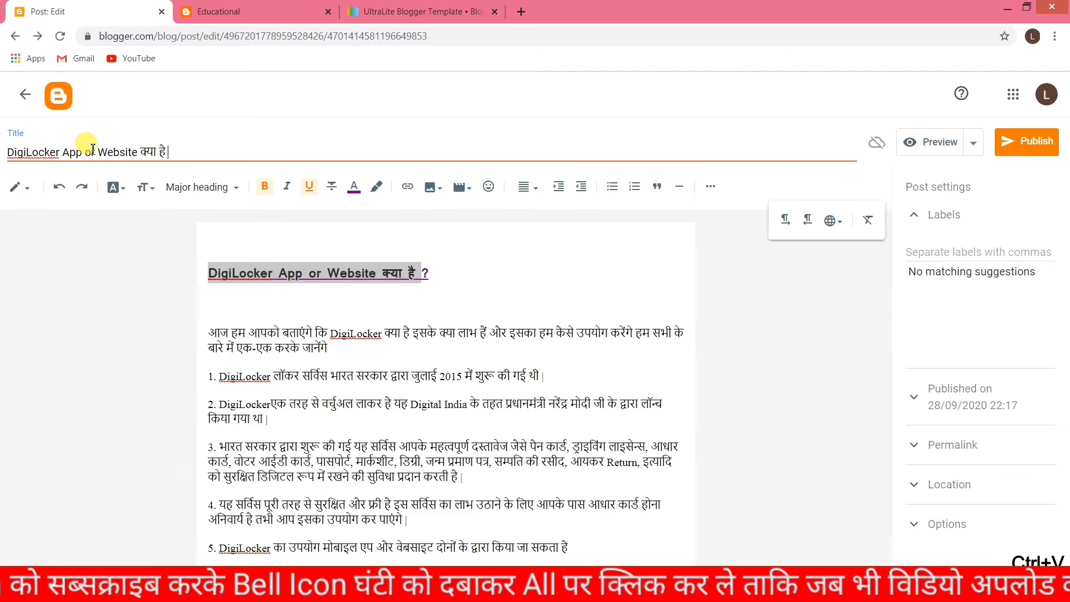
pyautogui.click(337, 257)
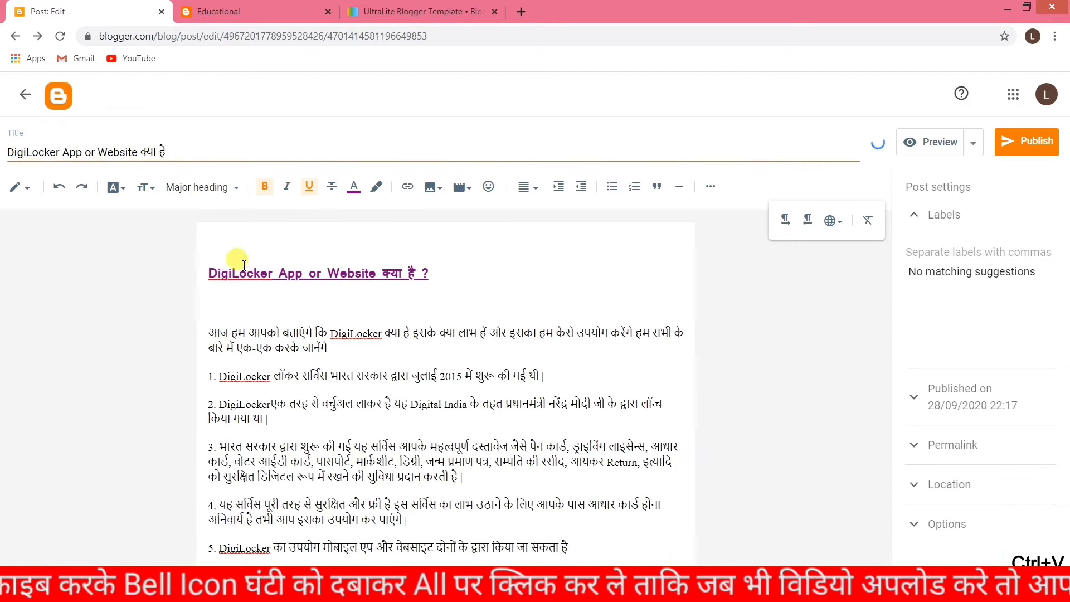
# Step: Add blank lines above the heading, insert the Gautam_buddha_in_meditation image from the Downloads folder there, and remove the extra line below it
pyautogui.click(209, 273)
pyautogui.press('Return')
pyautogui.press('Return')
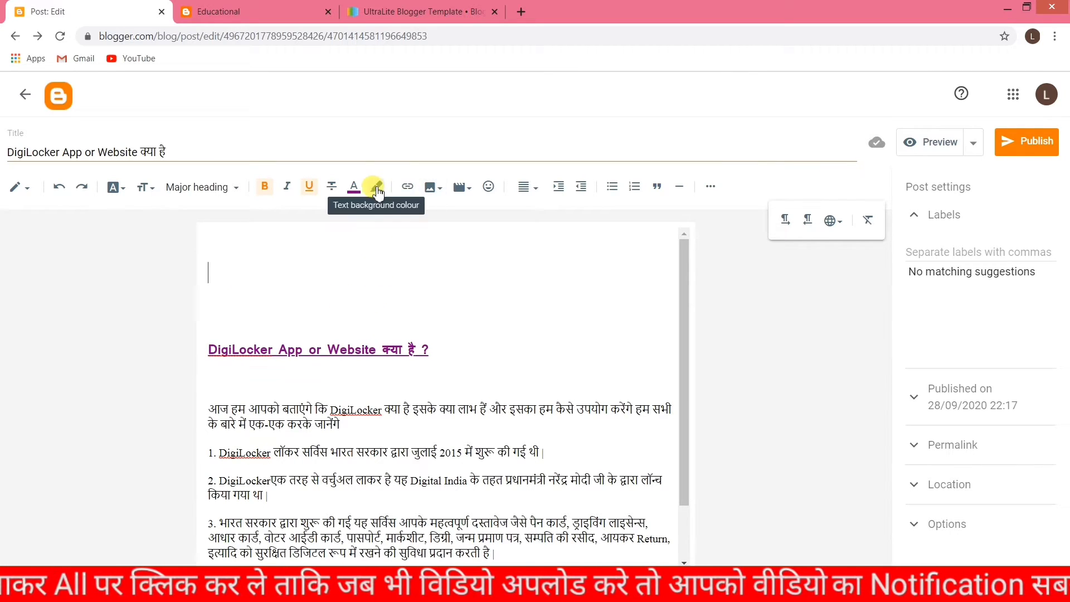
pyautogui.click(432, 187)
pyautogui.click(491, 233)
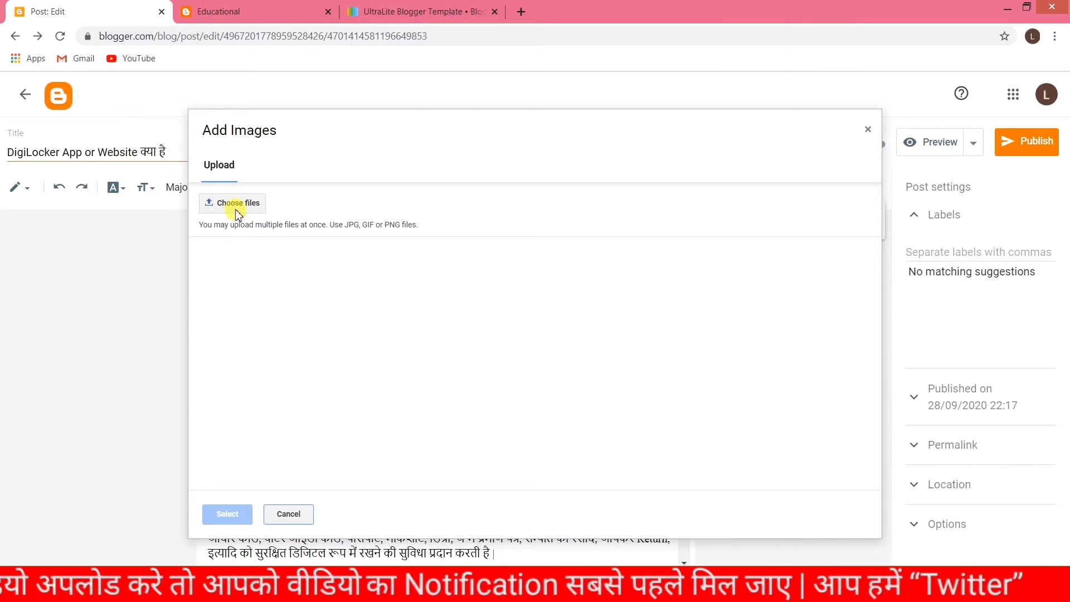
pyautogui.click(230, 206)
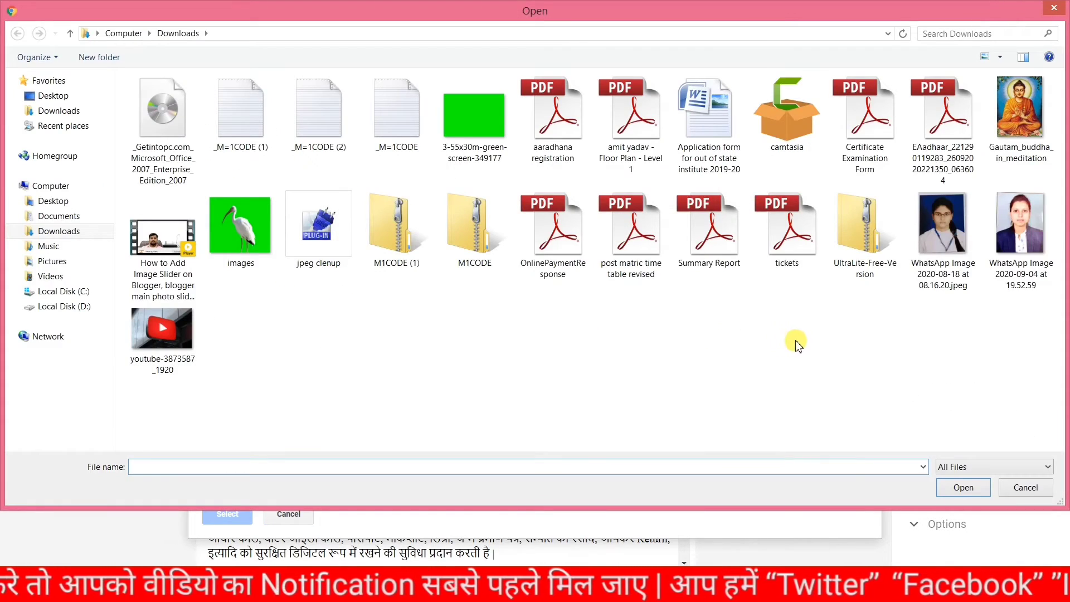
pyautogui.click(250, 246)
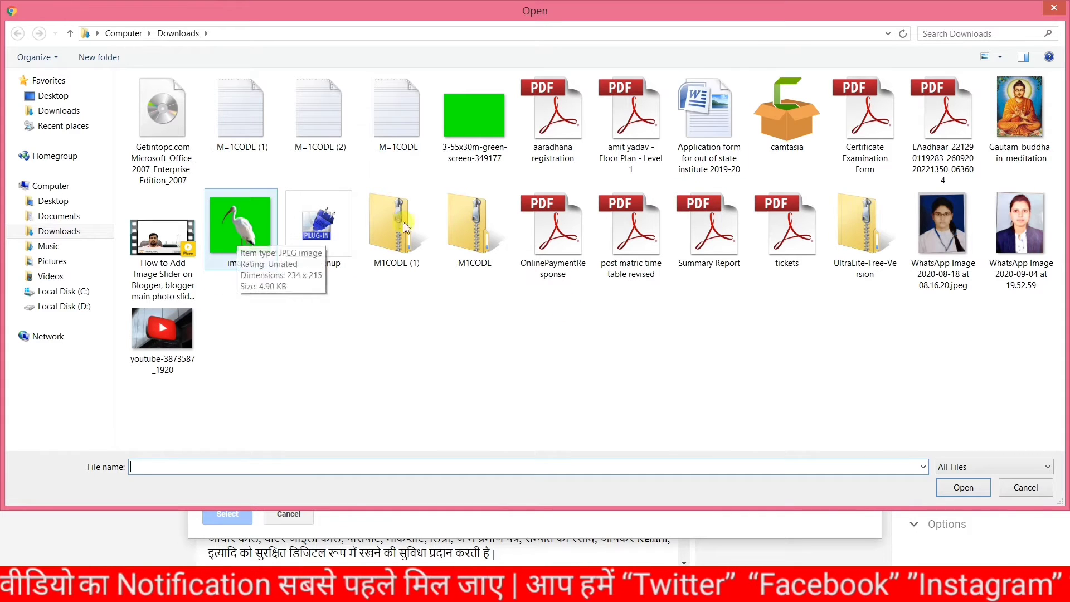
pyautogui.click(1023, 107)
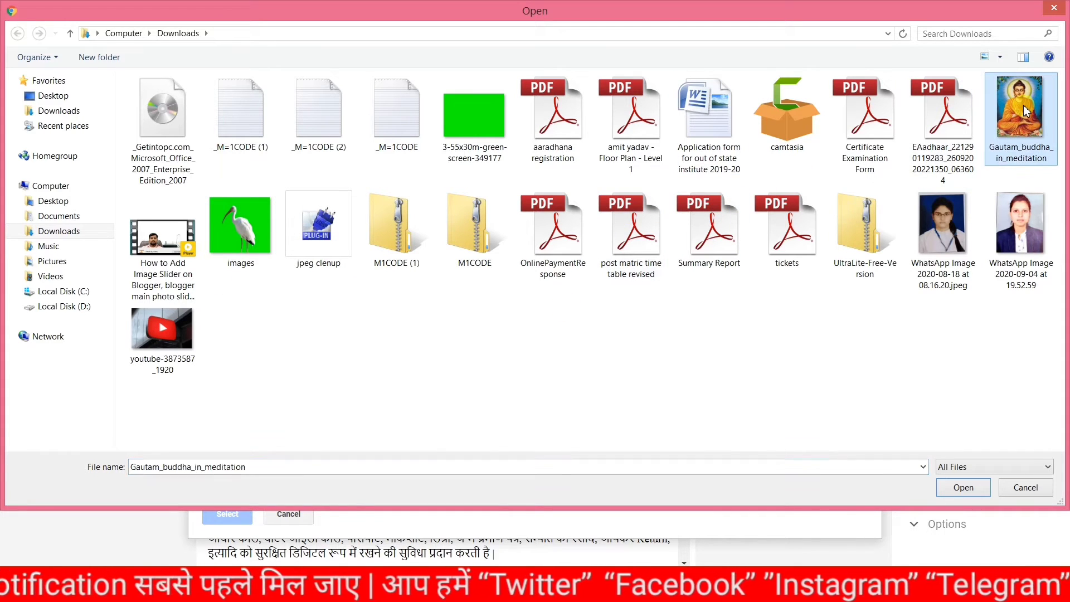
pyautogui.click(965, 486)
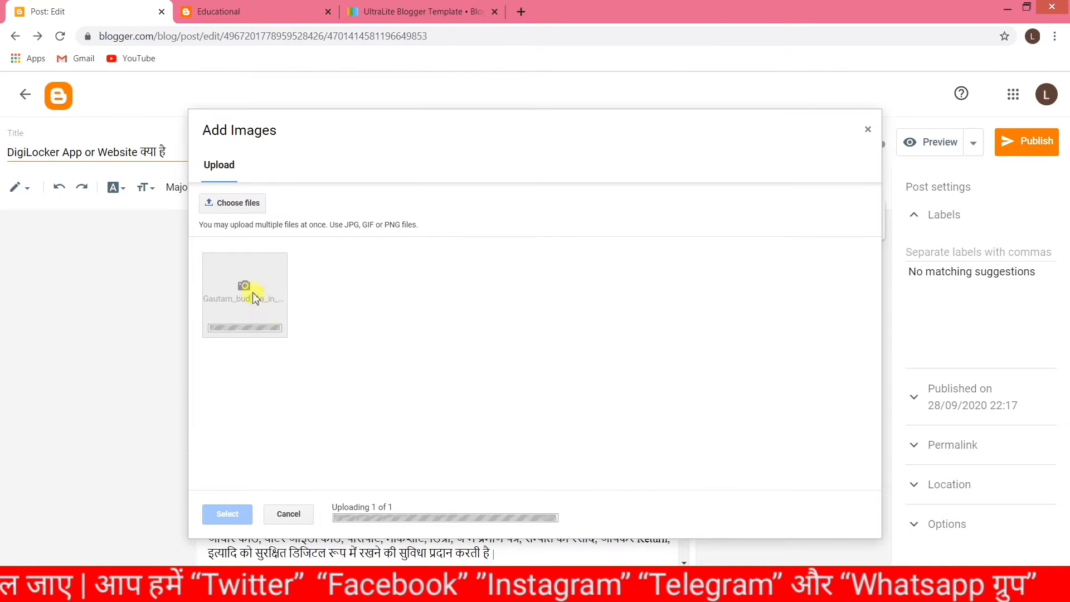
pyautogui.click(237, 296)
pyautogui.click(227, 513)
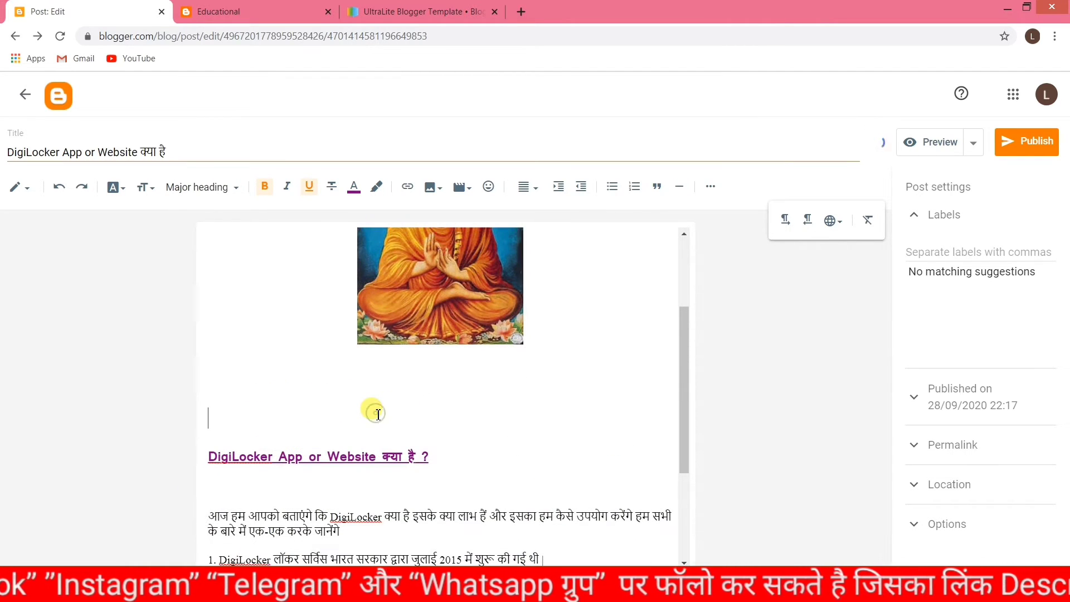
pyautogui.press('BackSpace')
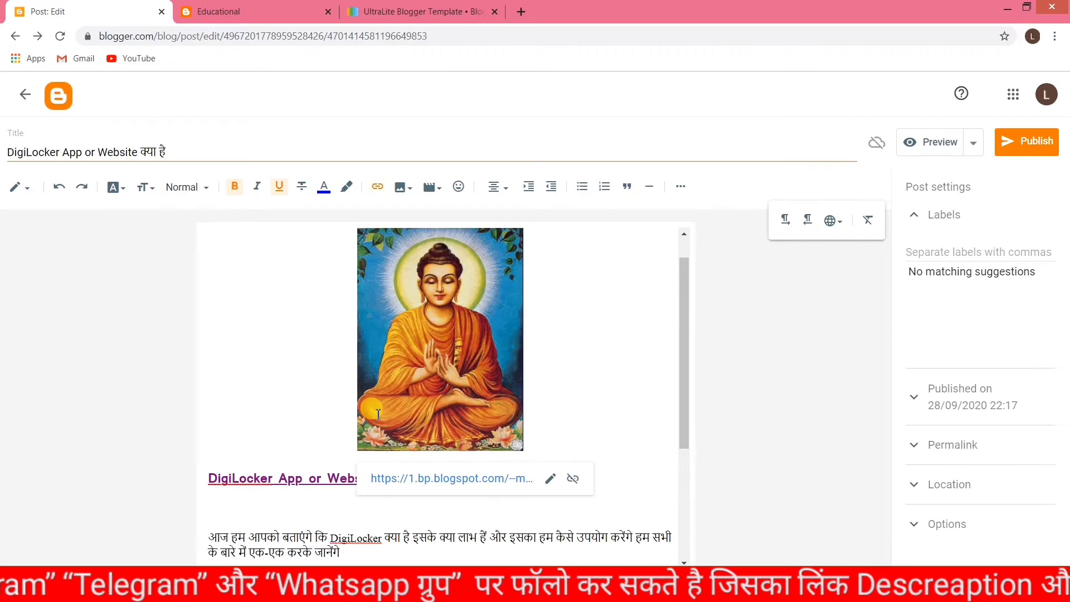
# Step: Set the inserted Buddha image's size to Large
pyautogui.click(488, 315)
pyautogui.click(585, 323)
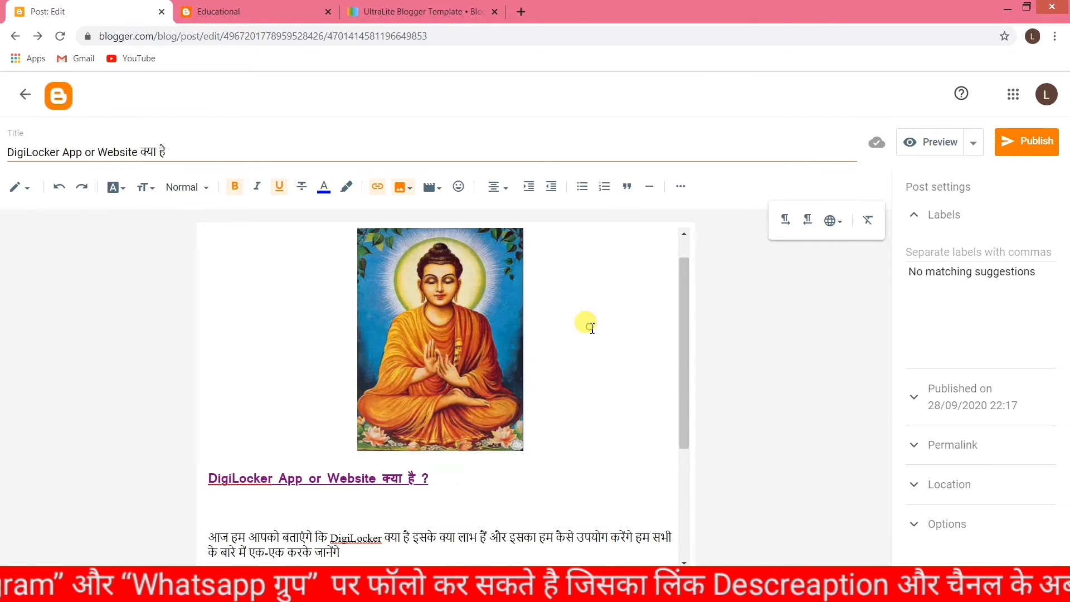
pyautogui.click(429, 316)
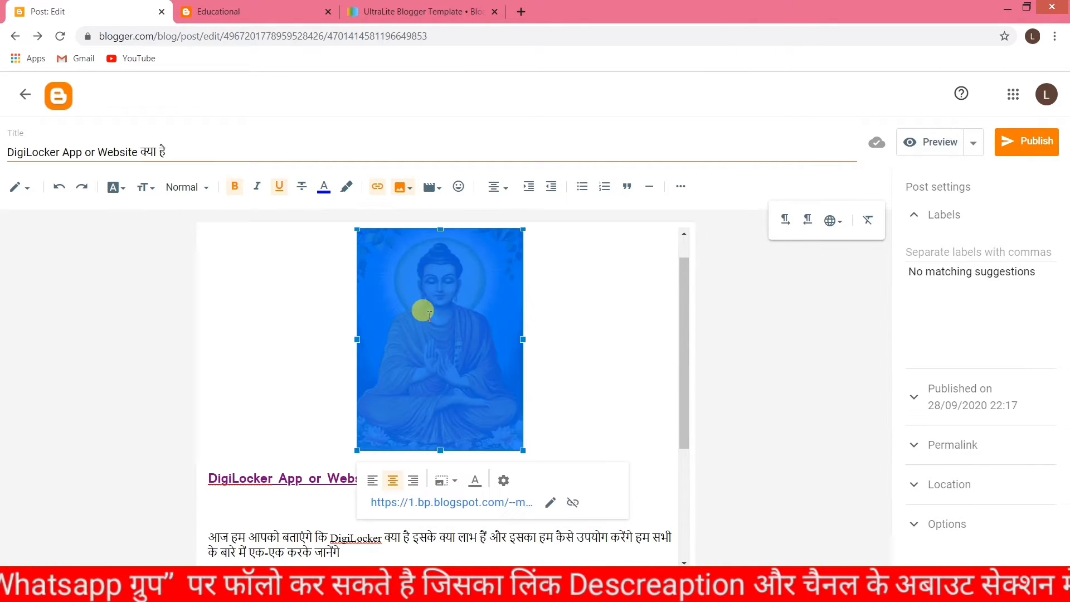
pyautogui.click(503, 480)
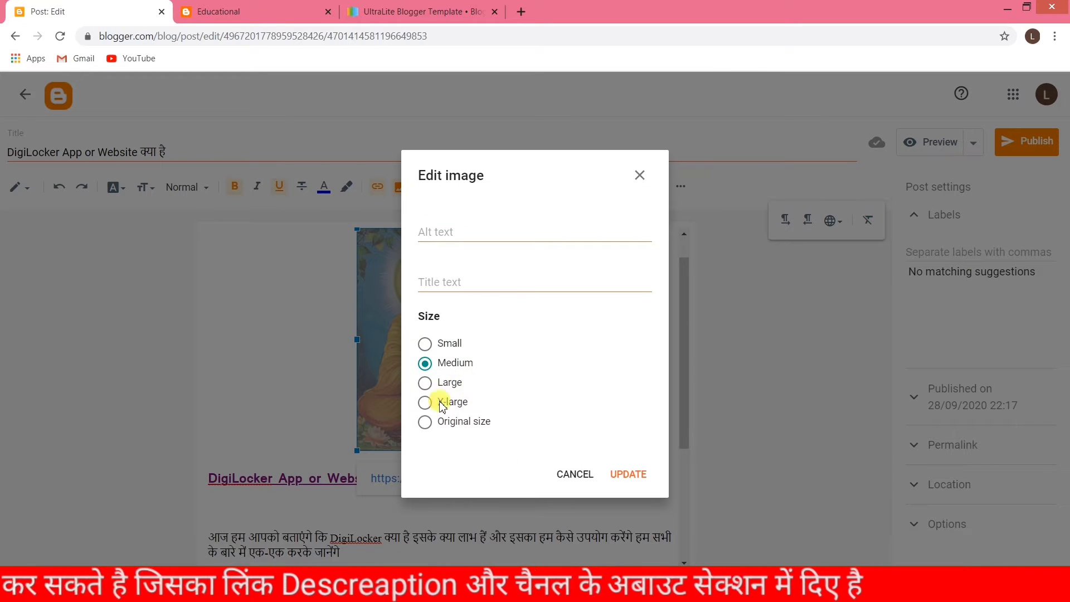
pyautogui.click(426, 383)
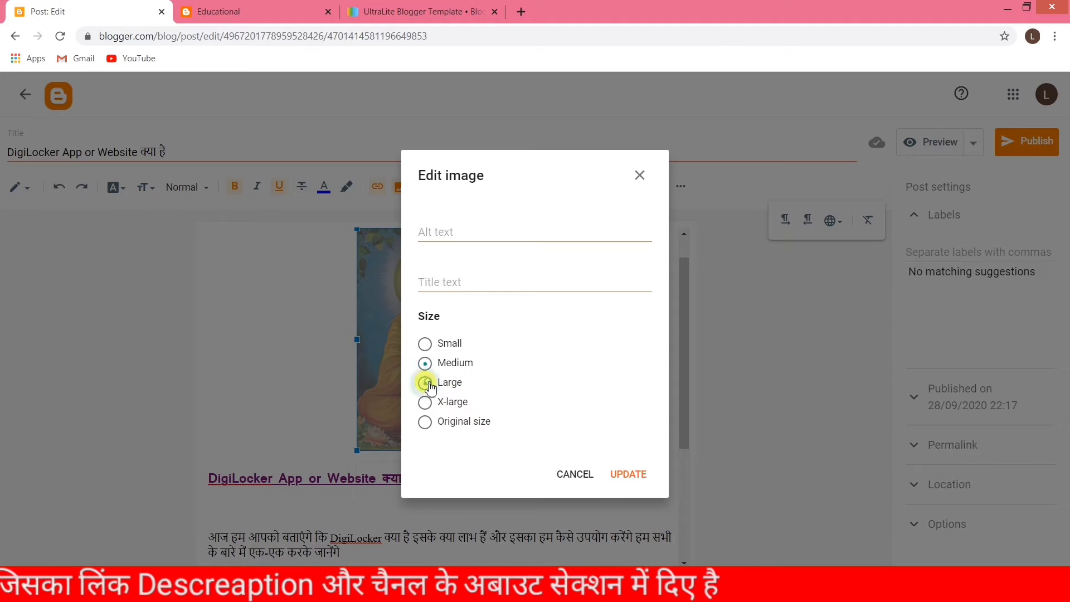
pyautogui.click(636, 479)
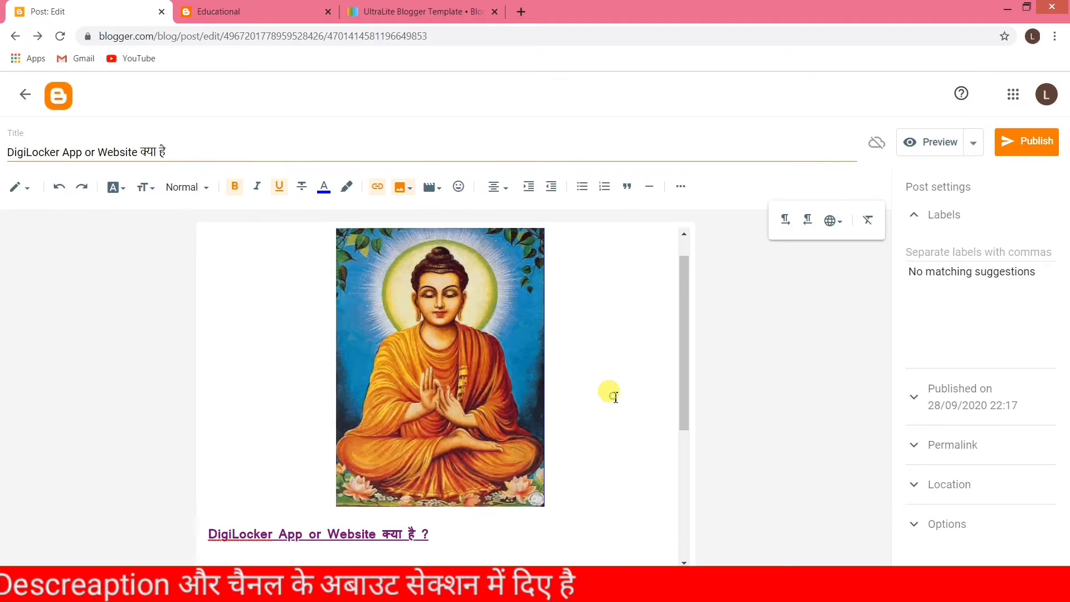
pyautogui.scroll(-5, 538, 381)
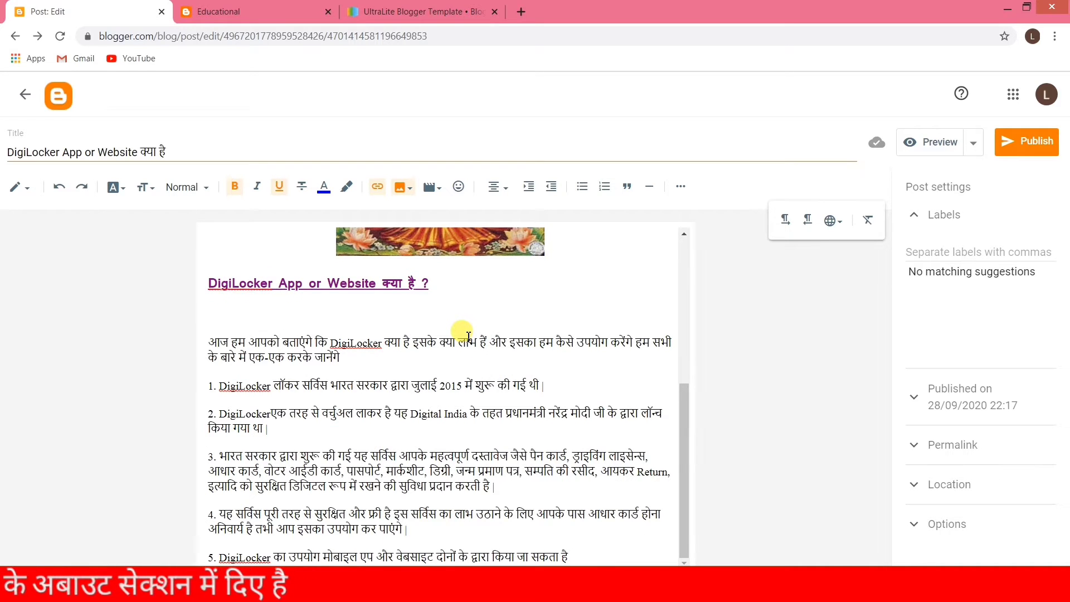
pyautogui.scroll(2, 468, 336)
pyautogui.scroll(-2, 468, 336)
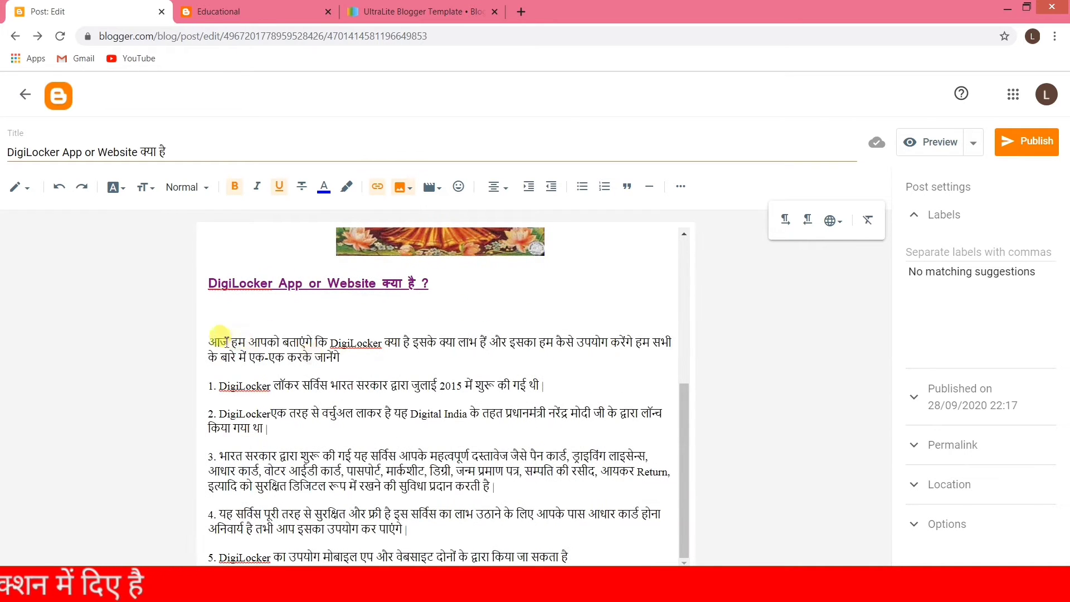
pyautogui.moveTo(206, 343); pyautogui.dragTo(396, 362)
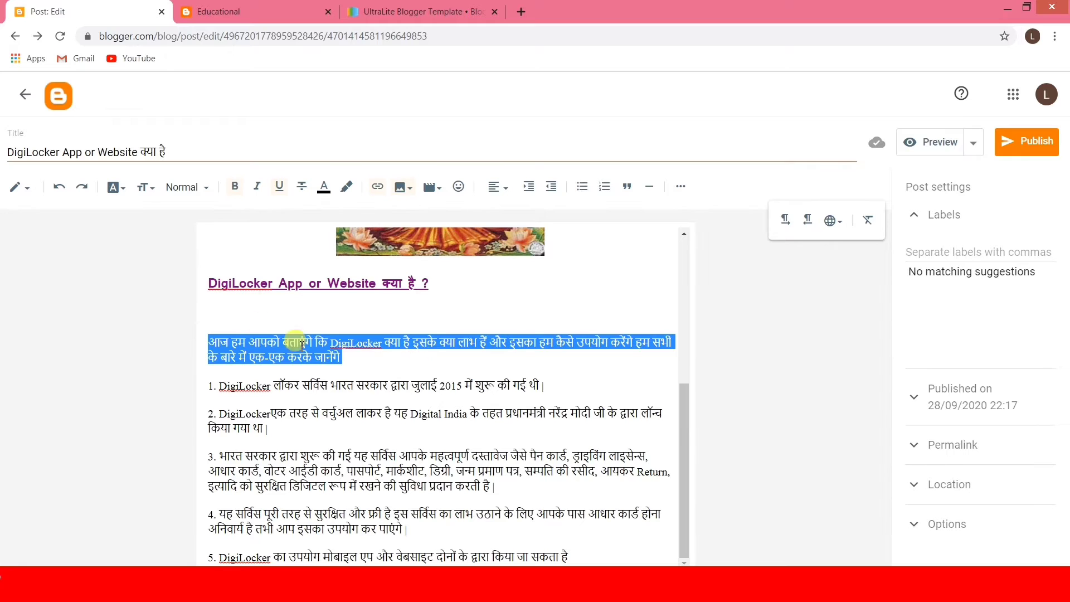
pyautogui.click(318, 325)
pyautogui.click(116, 187)
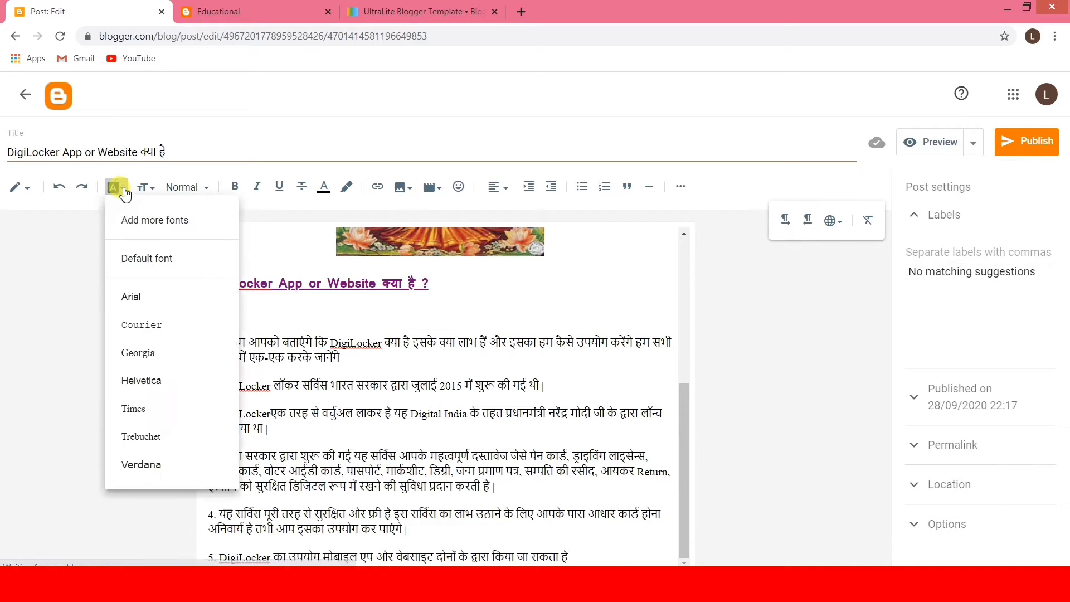
pyautogui.click(450, 303)
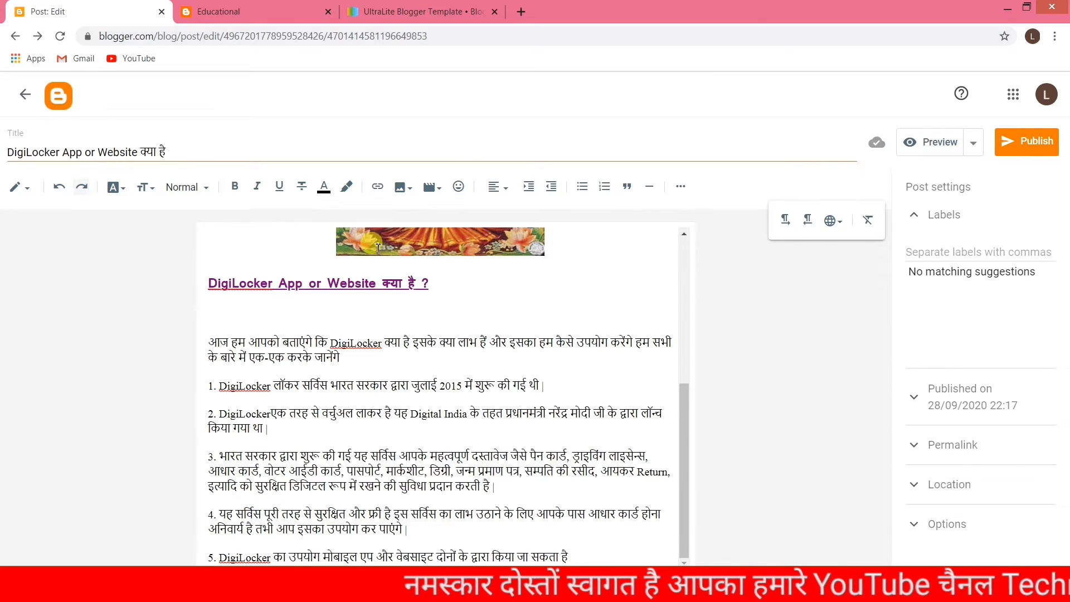
# Step: Add the label "gov" to the DigiLocker post and collapse the label settings
pyautogui.click(914, 216)
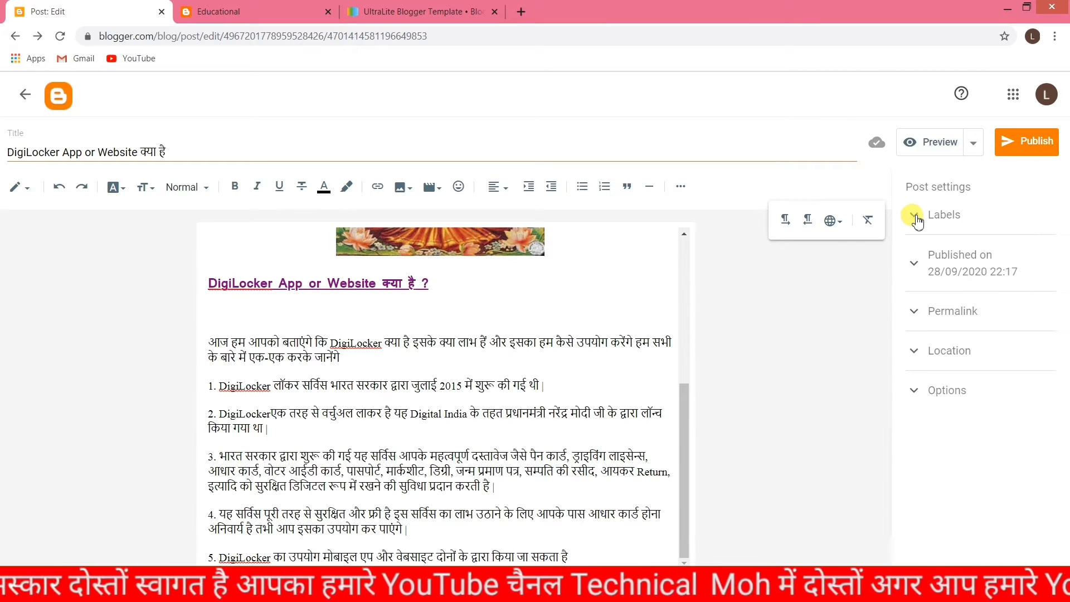
pyautogui.click(914, 216)
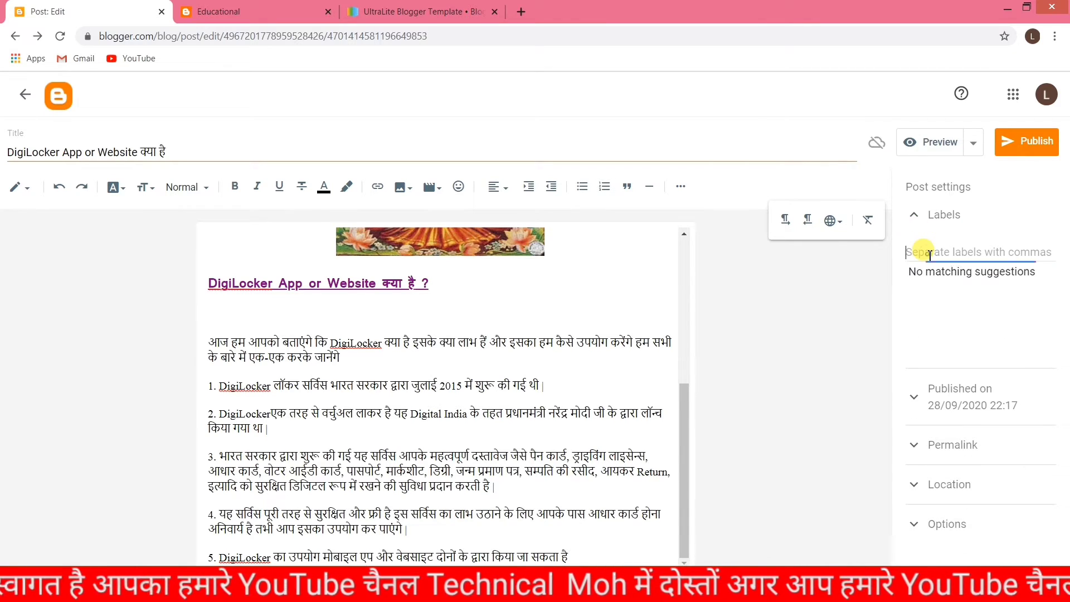
pyautogui.write('gov')
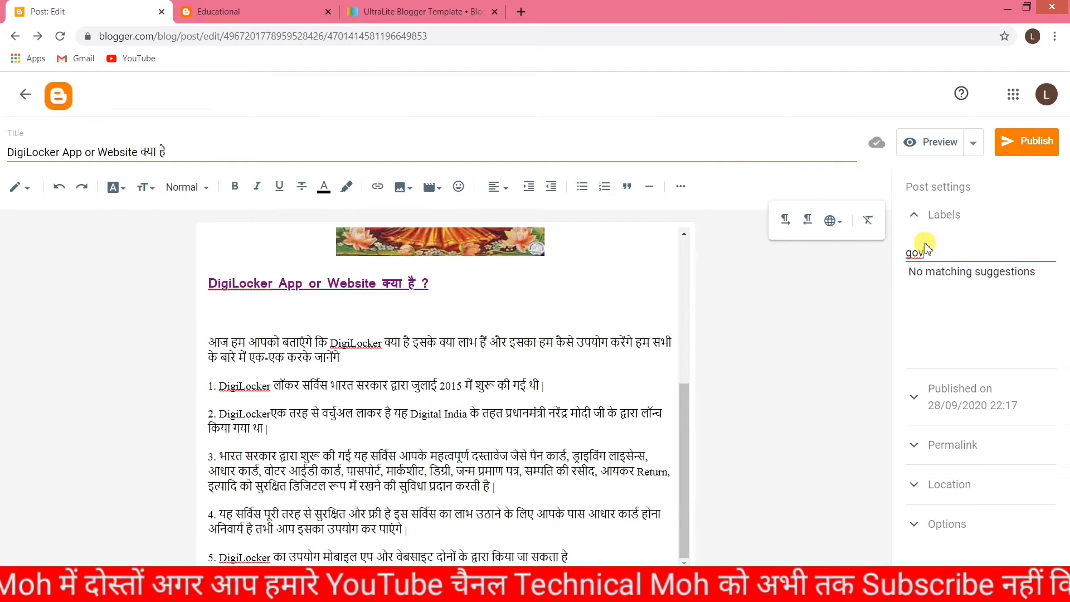
pyautogui.click(915, 213)
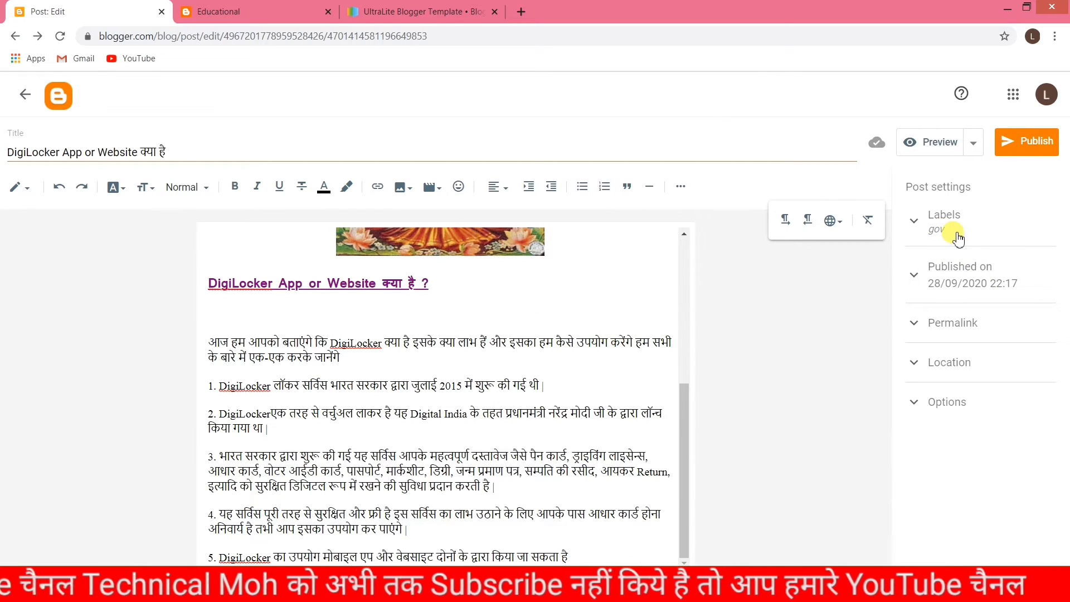
# Step: Preview the post, check its image, heading and body text, and close the preview
pyautogui.click(930, 146)
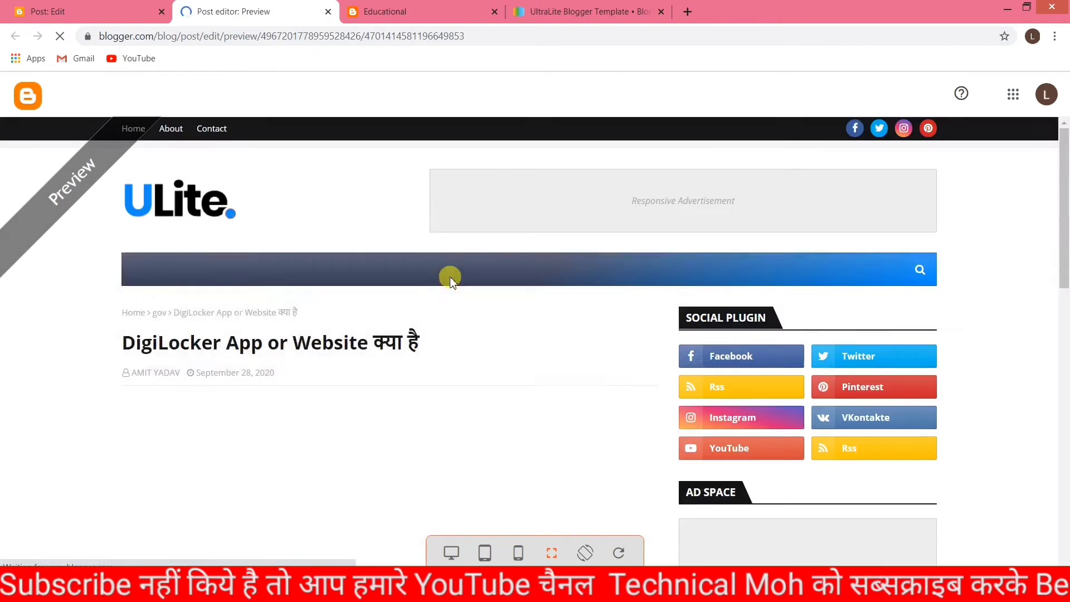
pyautogui.scroll(-20, 436, 367)
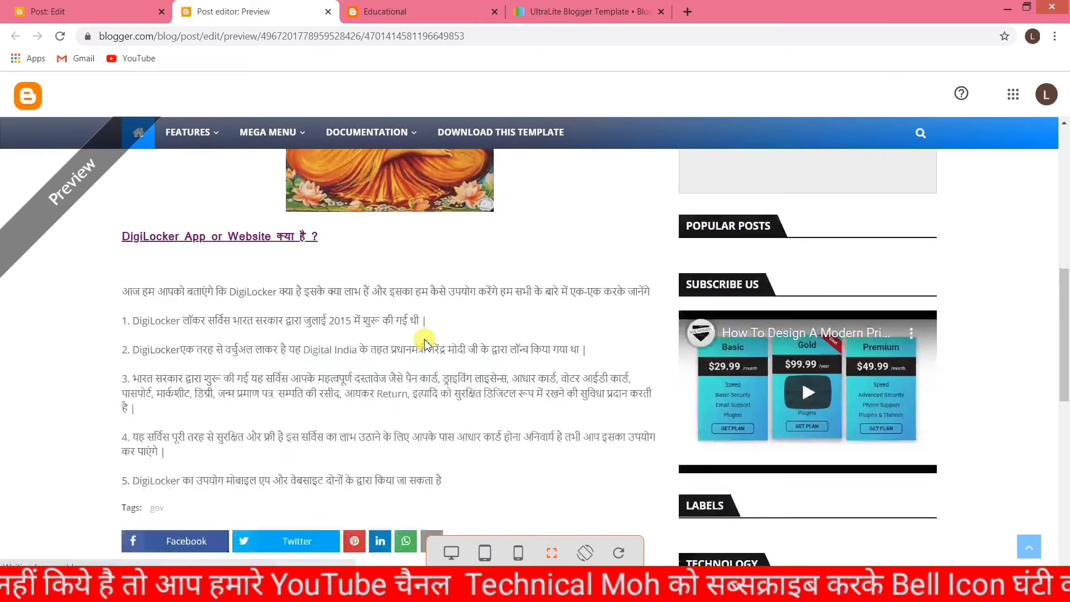
pyautogui.scroll(15, 426, 344)
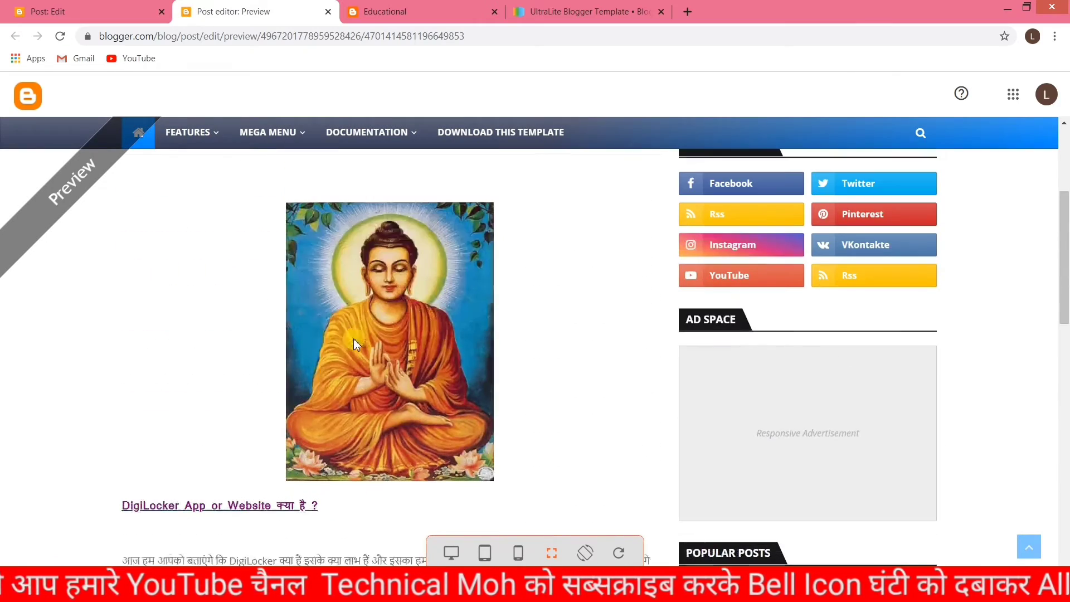
pyautogui.click(327, 11)
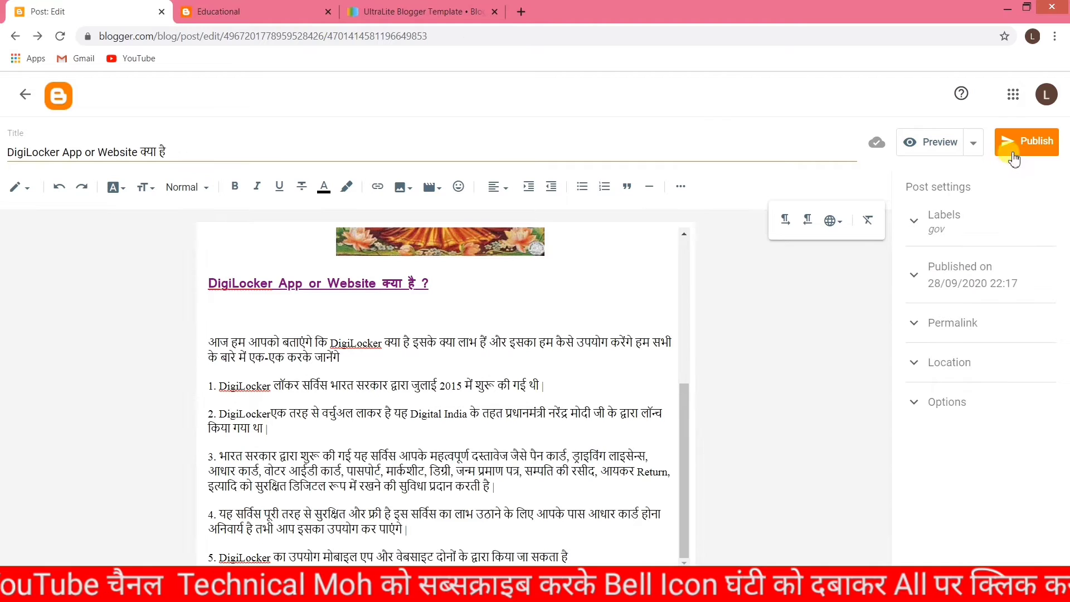
# Step: Check the post's automatic permalink and publish the post to the blog
pyautogui.click(915, 325)
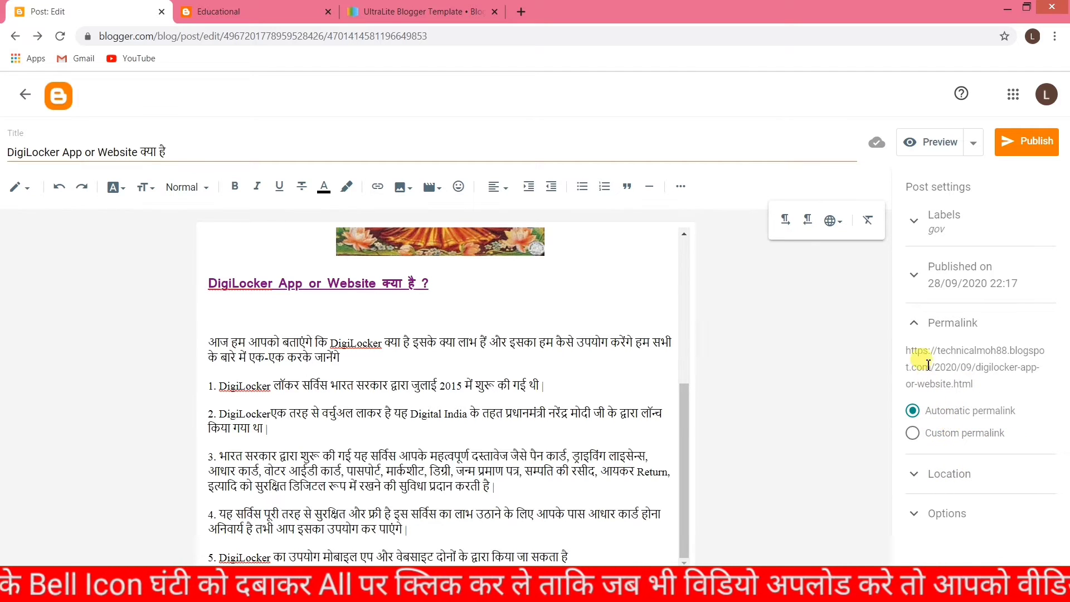
pyautogui.click(913, 328)
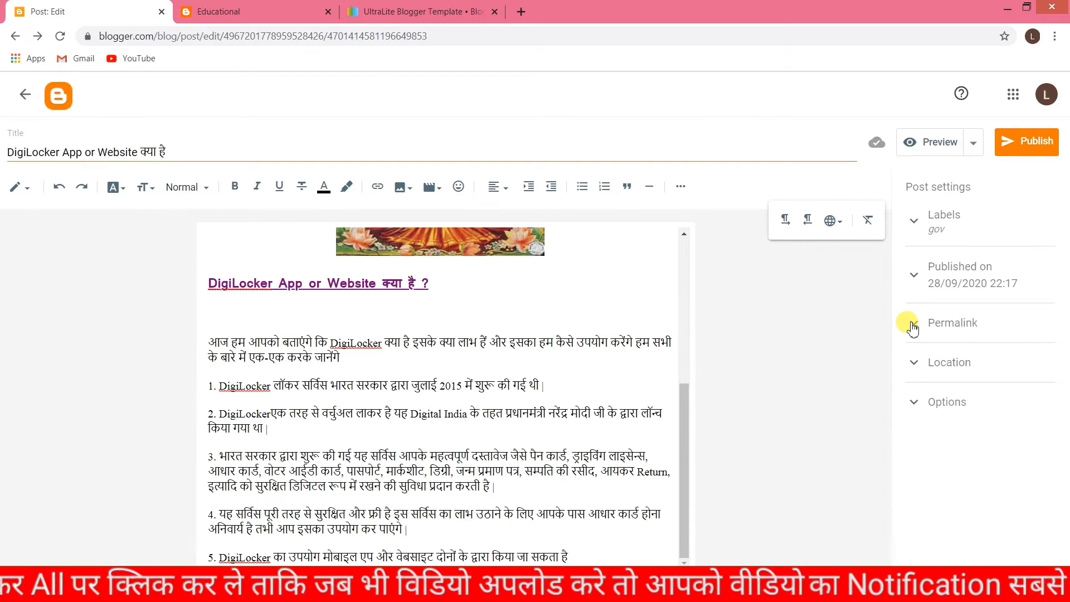
pyautogui.click(1035, 141)
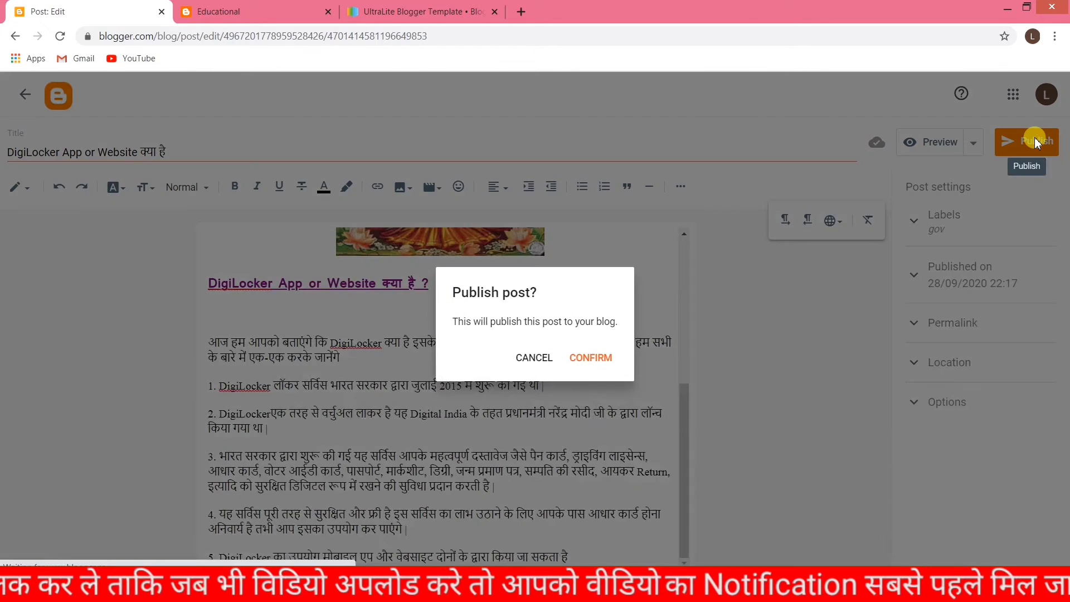
pyautogui.click(588, 359)
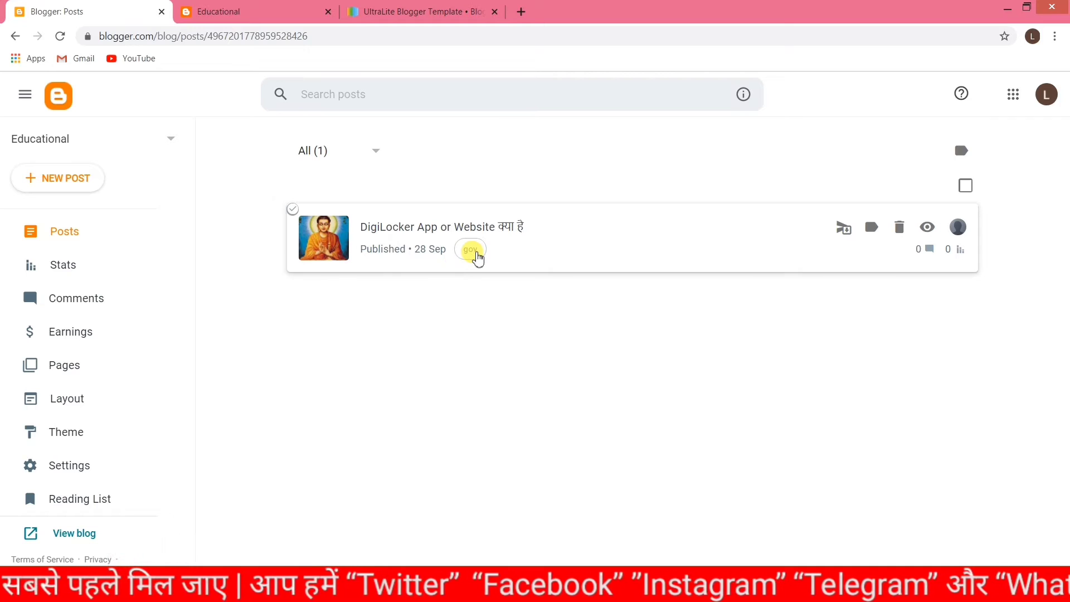
# Step: Examine the blog's home page and the published DigiLocker post, and return to the home page
pyautogui.click(229, 11)
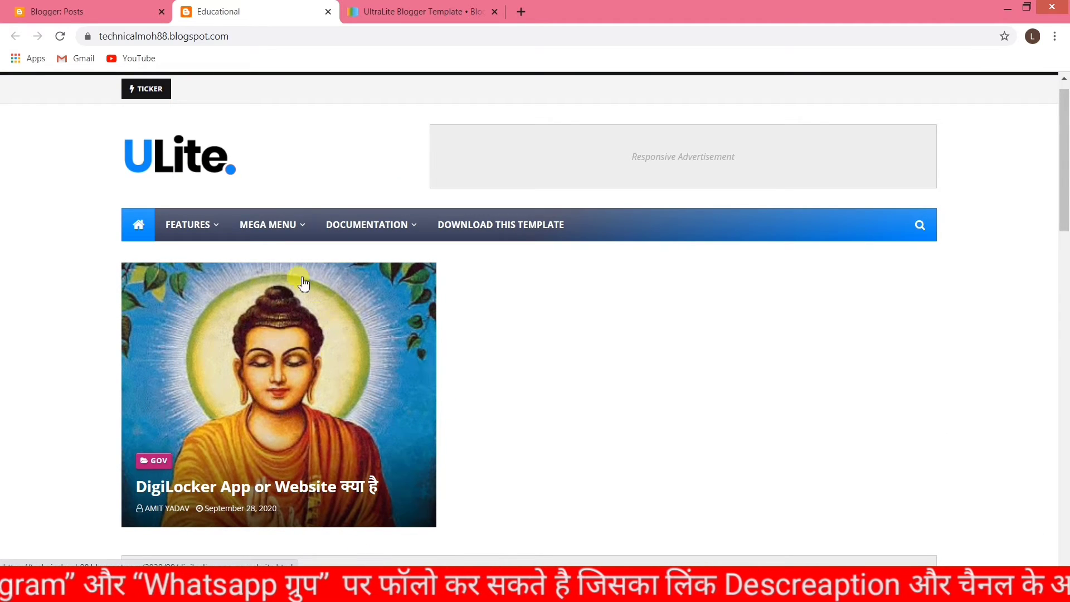
pyautogui.scroll(-3, 449, 459)
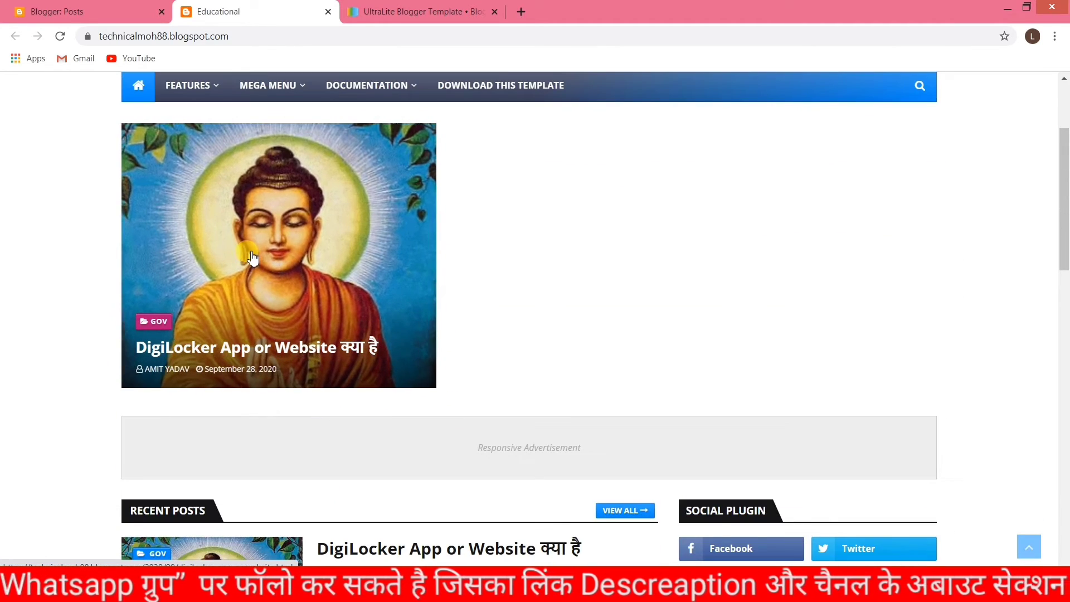
pyautogui.scroll(-3, 256, 265)
pyautogui.scroll(-3, 418, 423)
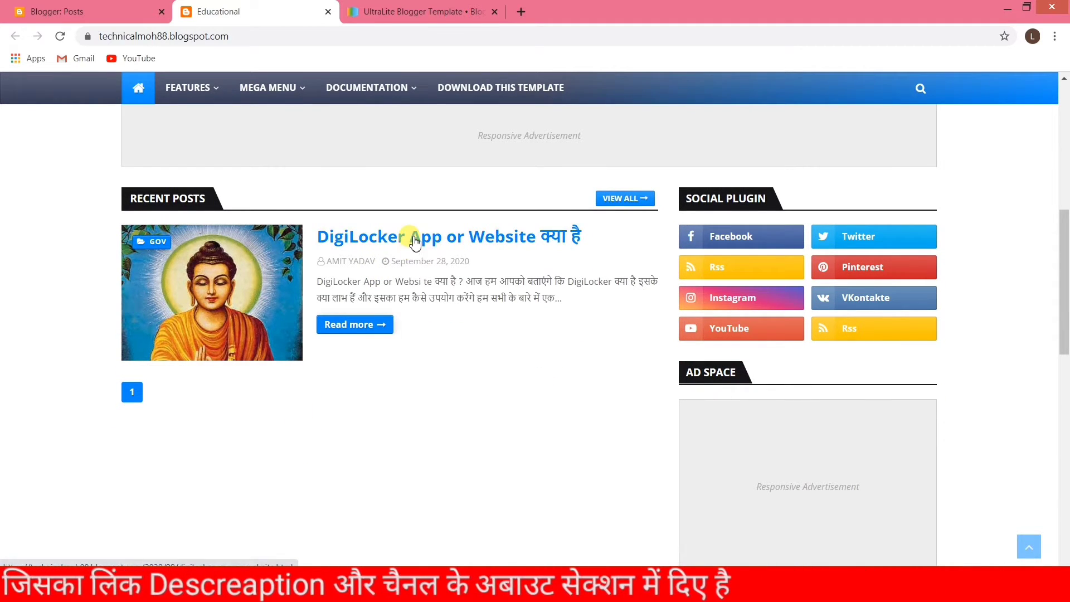
pyautogui.scroll(-9, 387, 312)
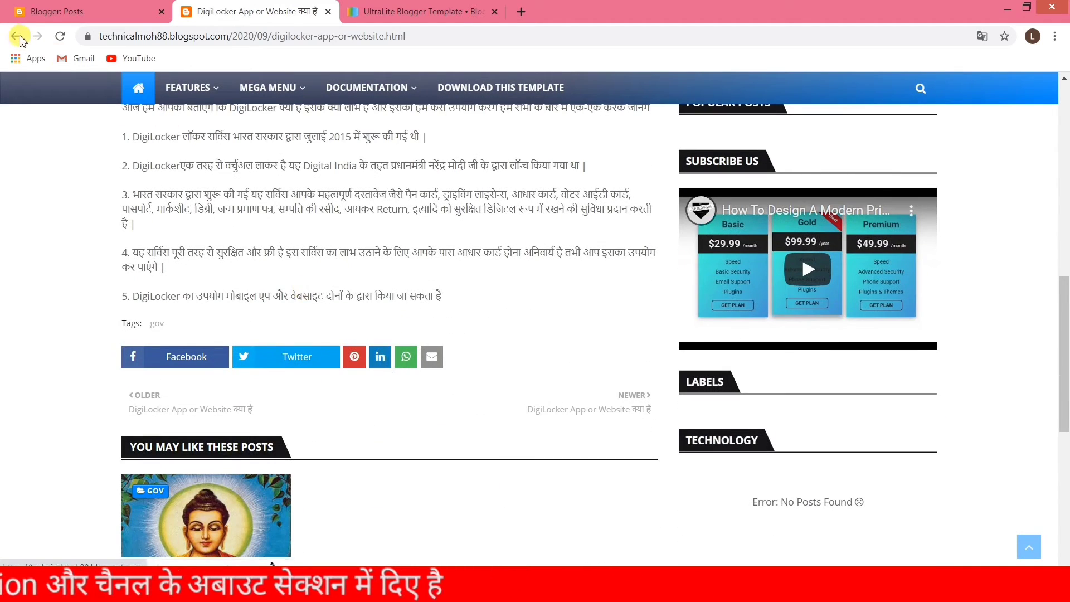
pyautogui.click(15, 36)
pyautogui.scroll(1, 559, 341)
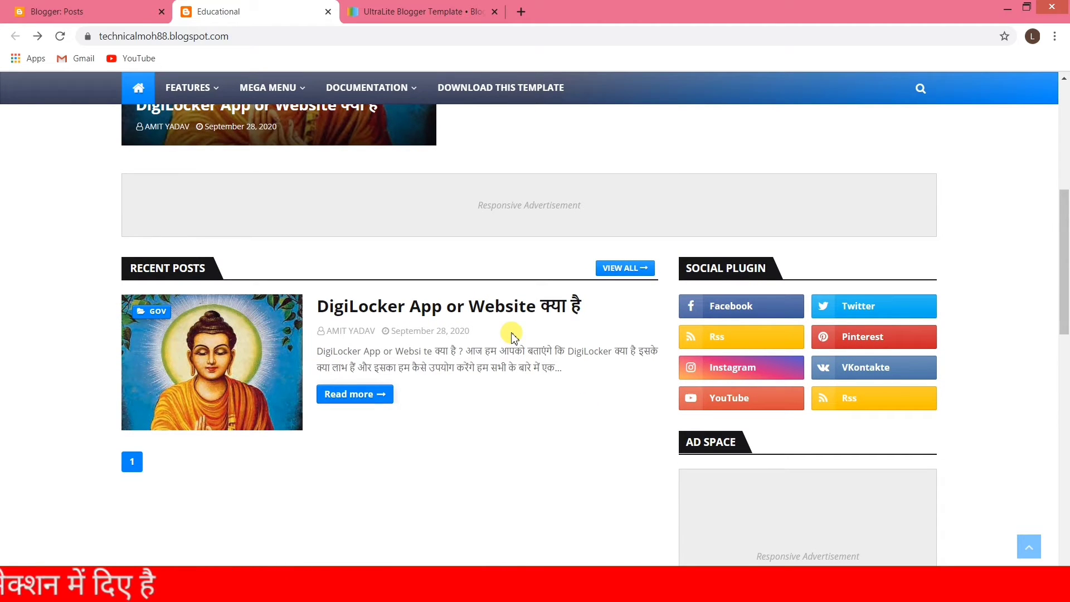
# Step: Create a new post and paste into its body the remaining DigiLocker text copied from the Word document
pyautogui.click(72, 10)
pyautogui.click(68, 184)
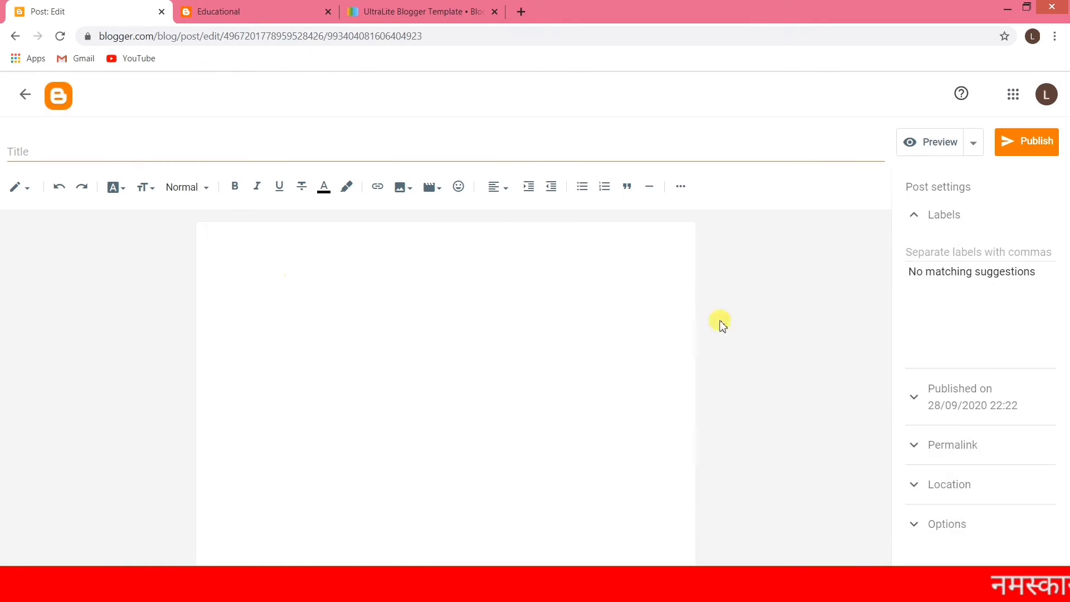
pyautogui.hotkey('alt', 'Tab')
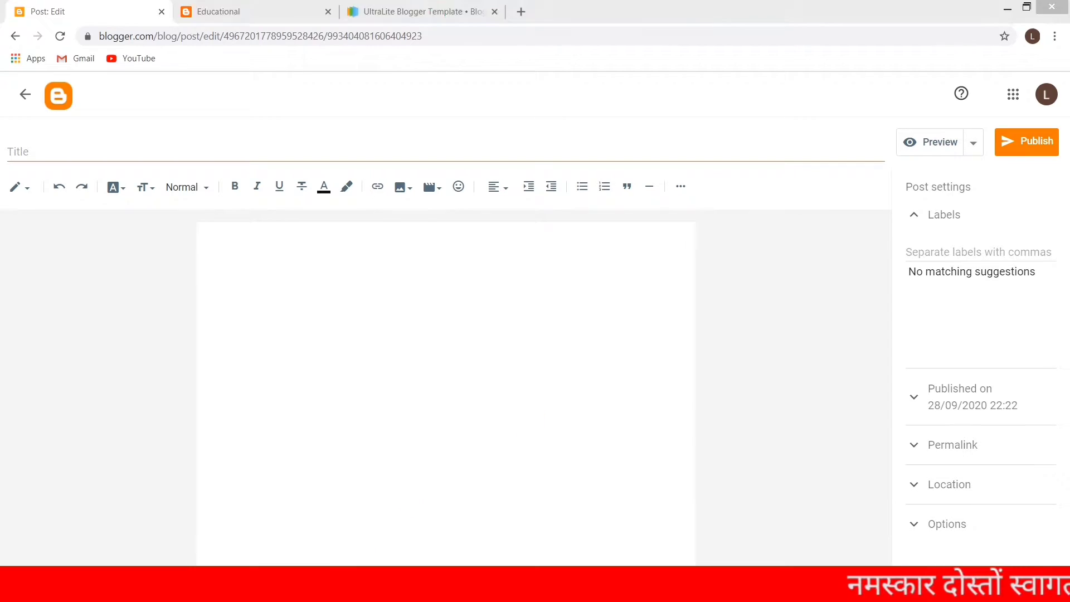
pyautogui.scroll(-2, 359, 370)
pyautogui.moveTo(316, 389); pyautogui.dragTo(500, 562)
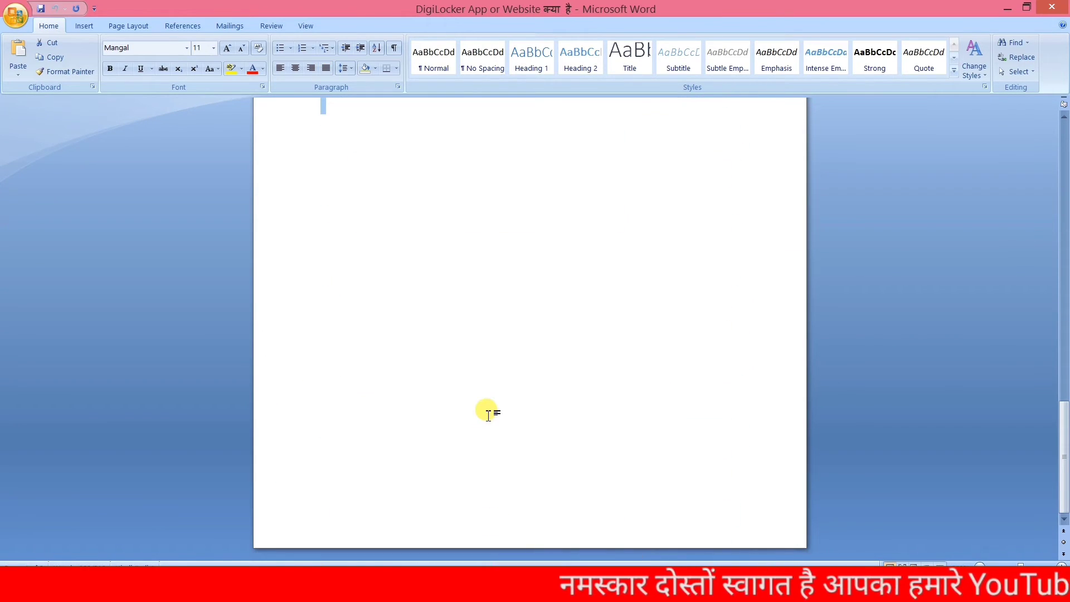
pyautogui.hotkey('alt', 'Tab')
pyautogui.click(322, 251)
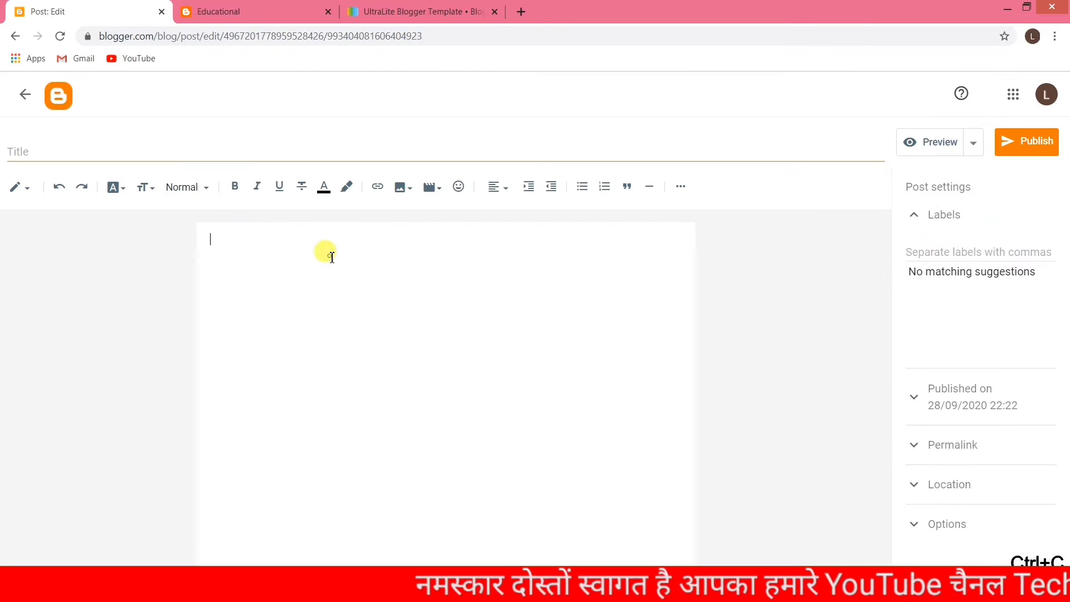
pyautogui.hotkey('ctrl', 'v')
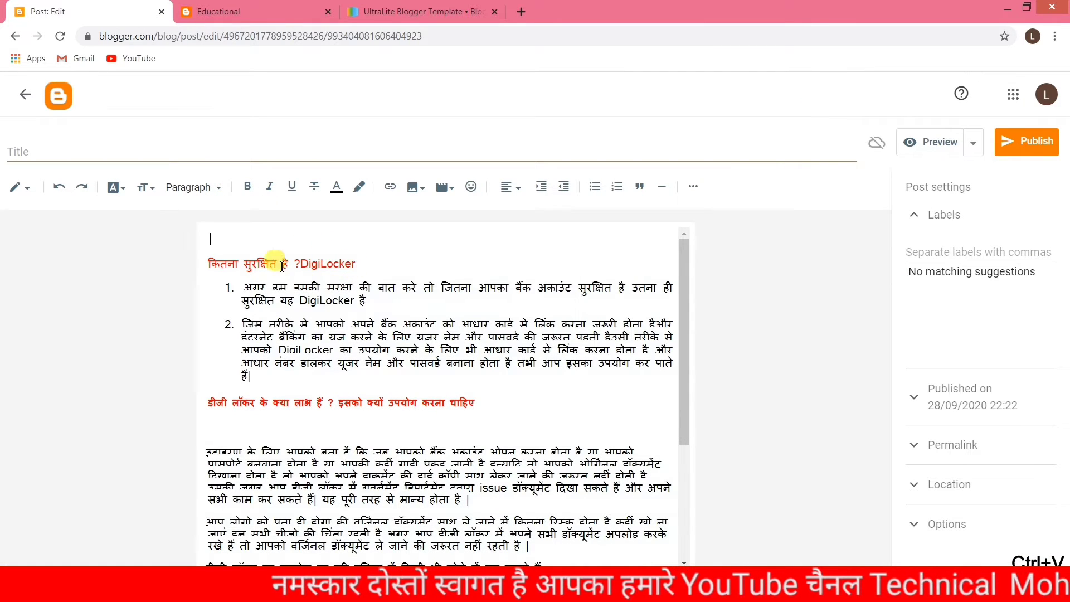
# Step: Copy the heading "कितना सुरक्षित है ?DigiLocker" from the body and paste it as the post title
pyautogui.moveTo(375, 268); pyautogui.dragTo(211, 270)
pyautogui.hotkey('ctrl', 'c')
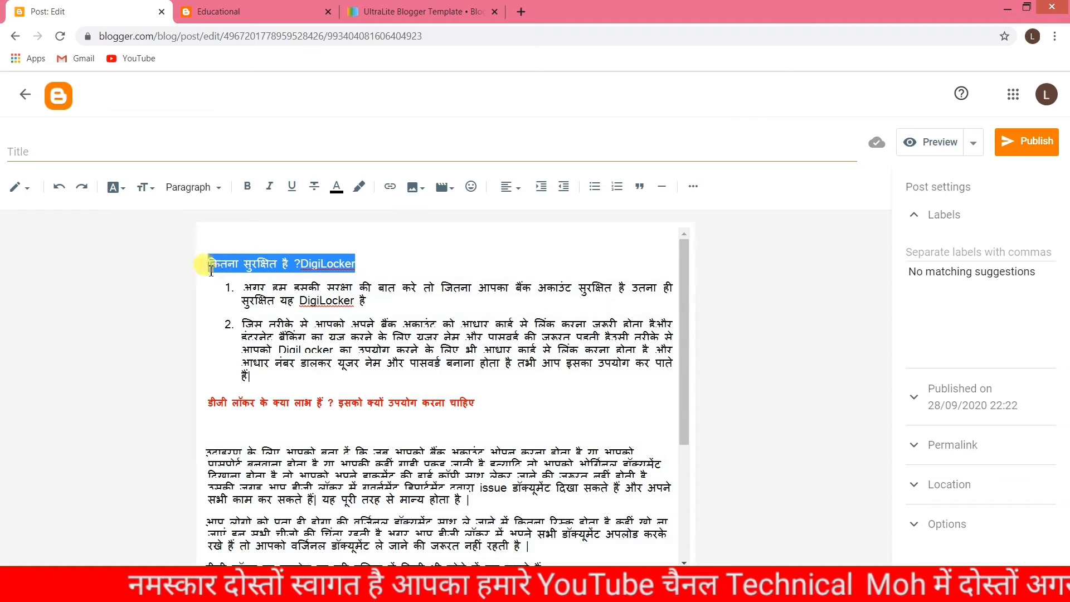
pyautogui.click(61, 146)
pyautogui.hotkey('ctrl', 'v')
pyautogui.click(384, 237)
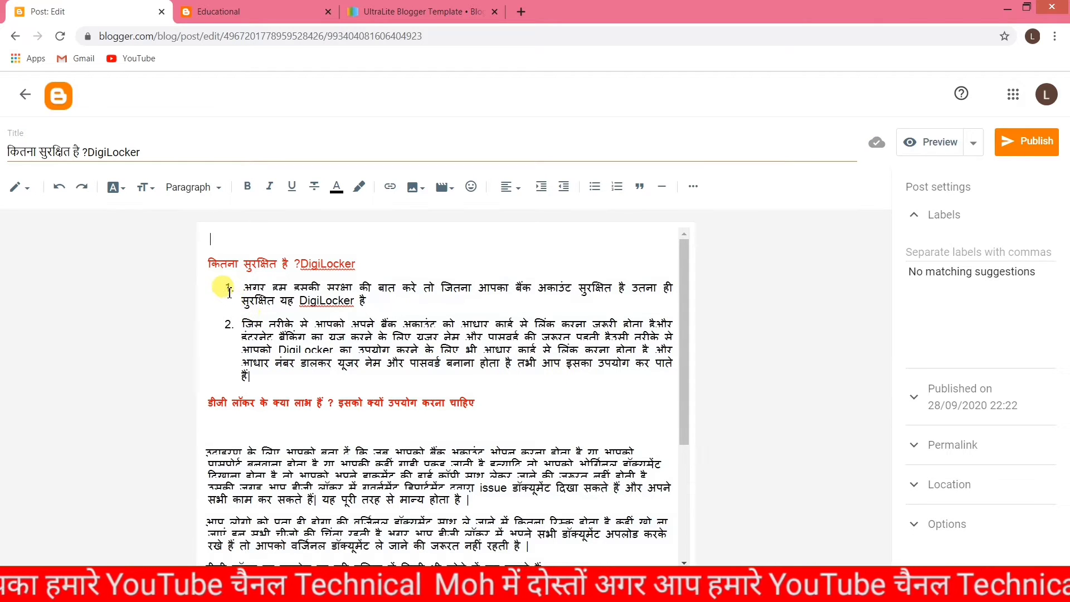
# Step: Clear the formatting of the two numbered points under the first heading
pyautogui.moveTo(212, 282); pyautogui.dragTo(454, 375)
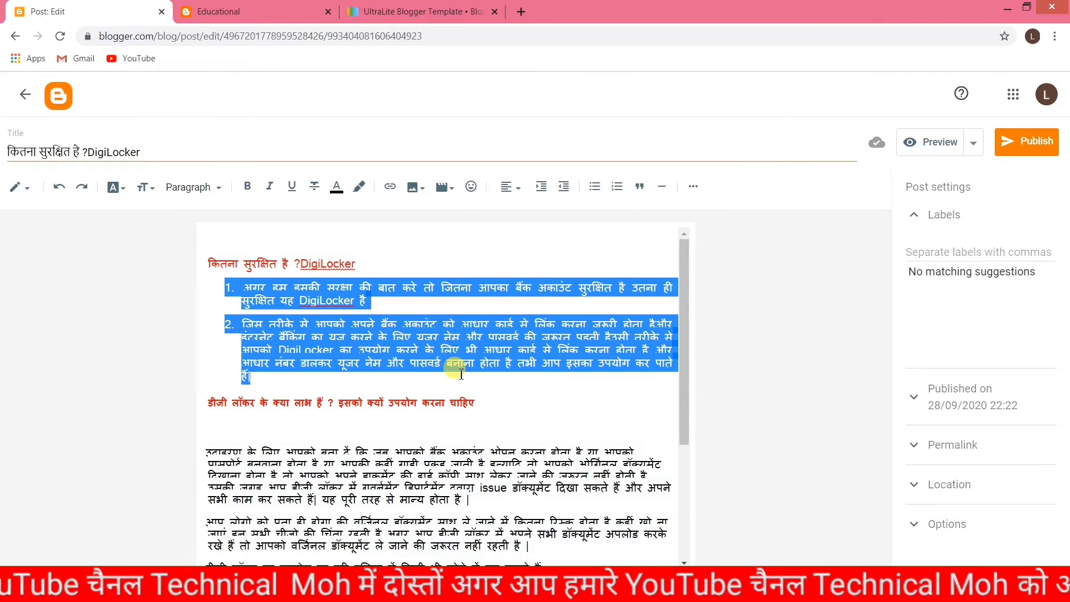
pyautogui.click(681, 187)
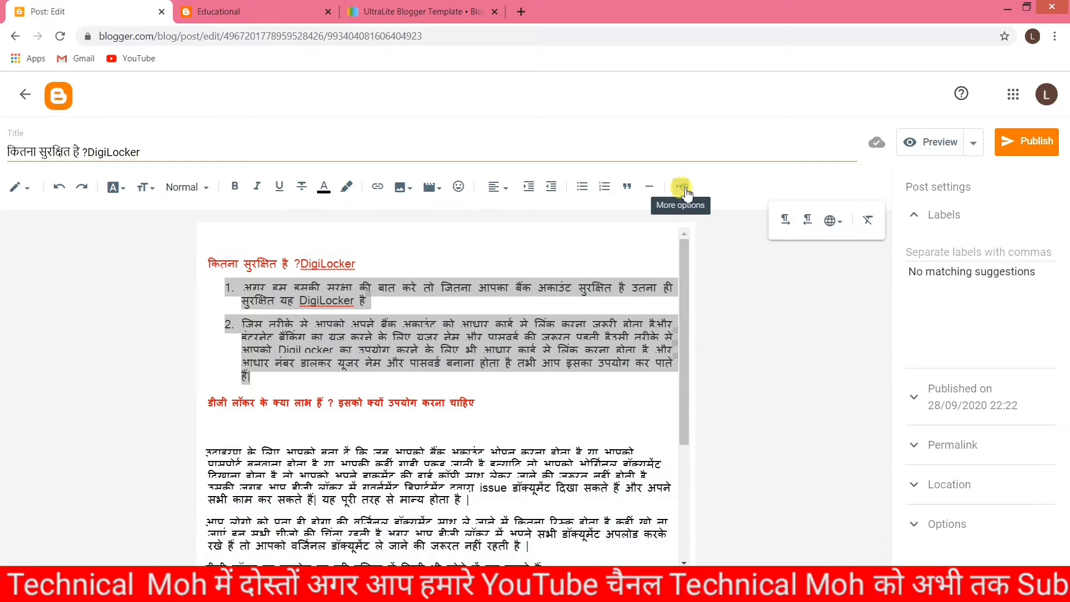
pyautogui.click(869, 225)
pyautogui.click(521, 390)
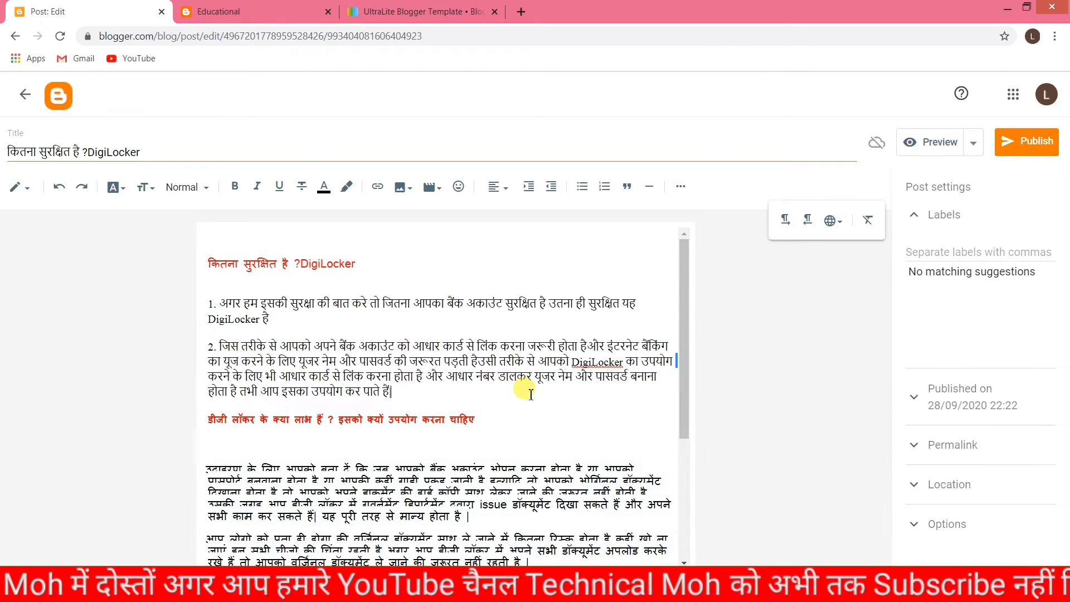
# Step: Clear the formatting of the paragraphs below the second red heading about DigiLocker's benefits
pyautogui.scroll(-2, 529, 390)
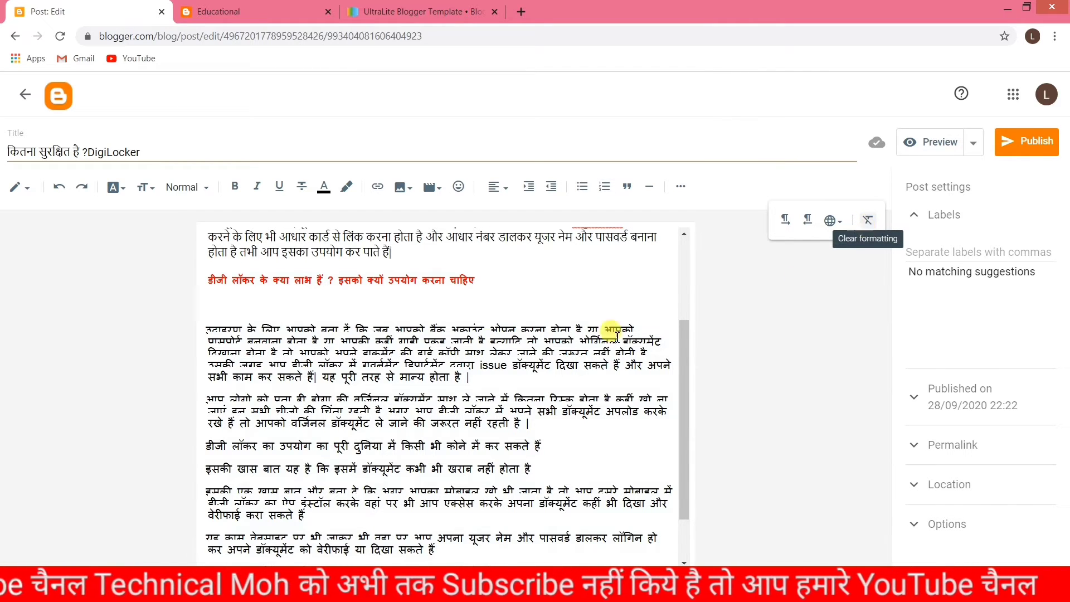
pyautogui.scroll(2, 468, 331)
pyautogui.scroll(-2, 462, 337)
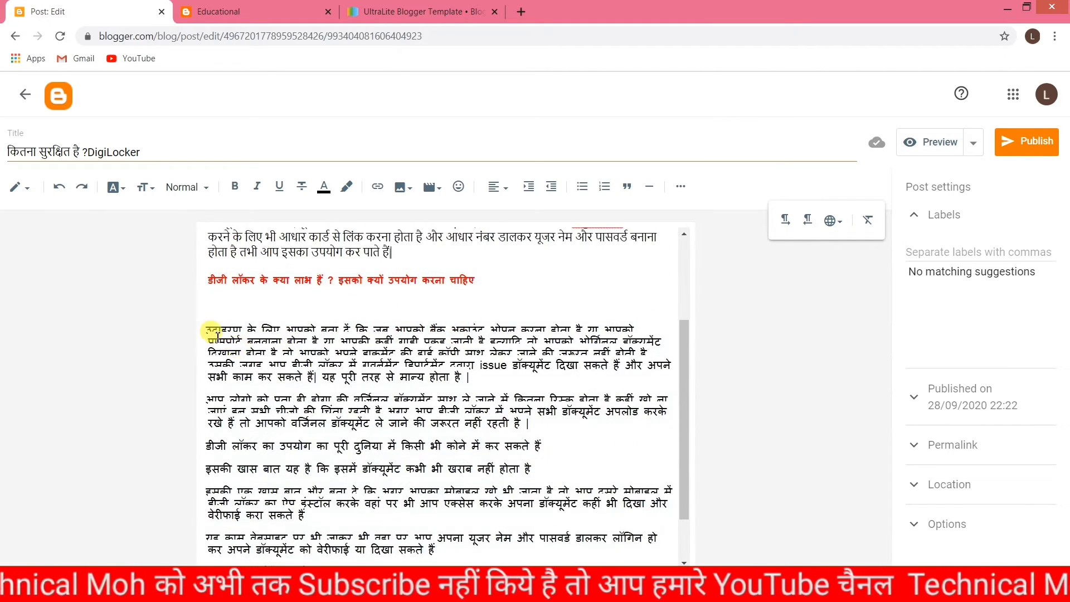
pyautogui.moveTo(207, 329); pyautogui.dragTo(212, 557)
pyautogui.hotkey('ctrl', 'z')
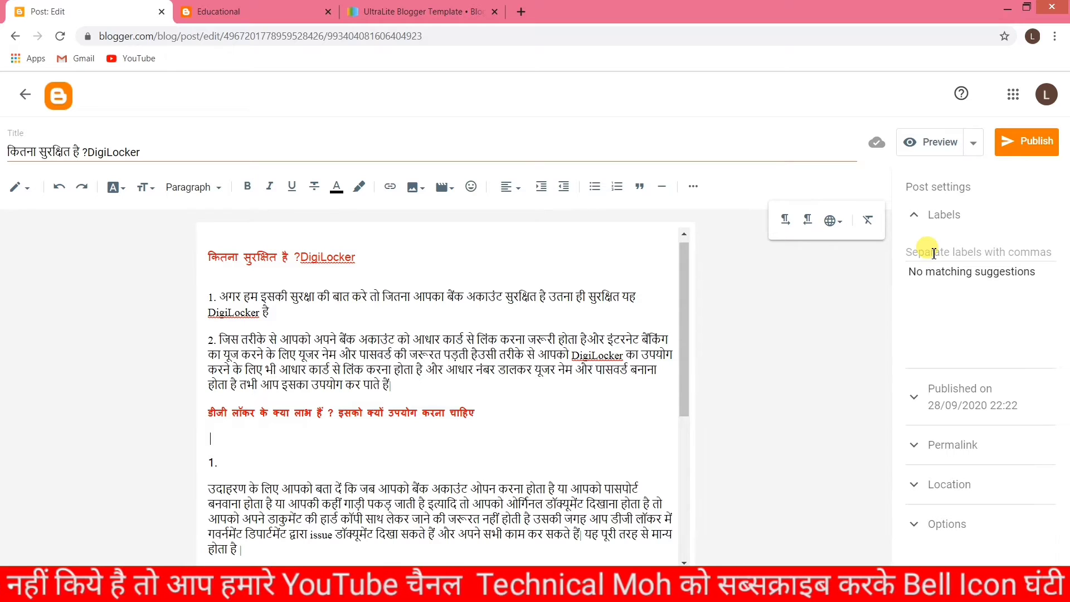
# Step: Assign the existing "gov" label to the new post and publish it to the blog
pyautogui.click(934, 254)
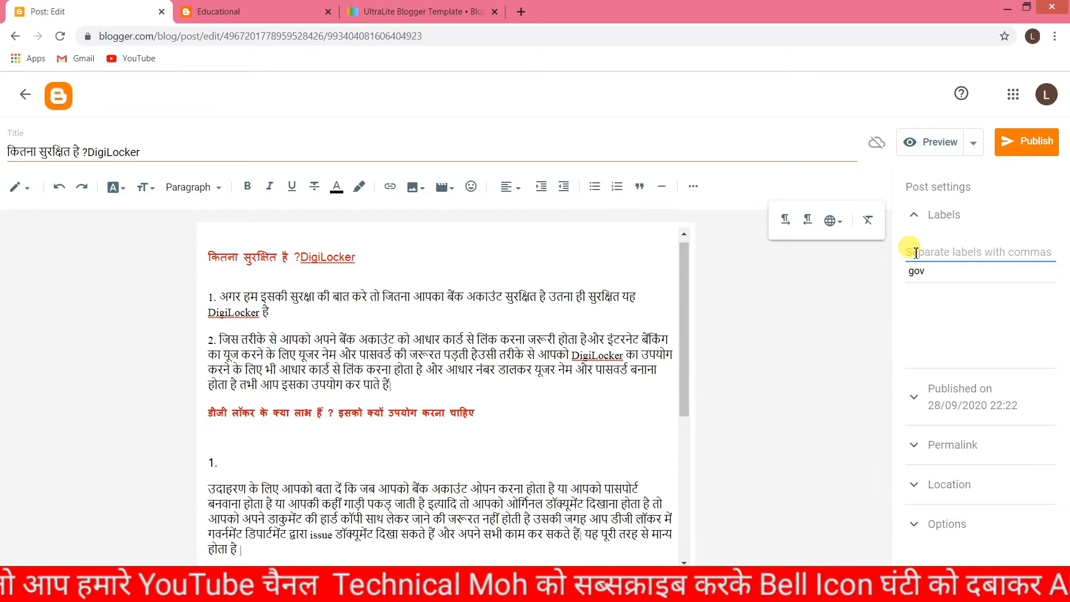
pyautogui.write('g')
pyautogui.press('BackSpace')
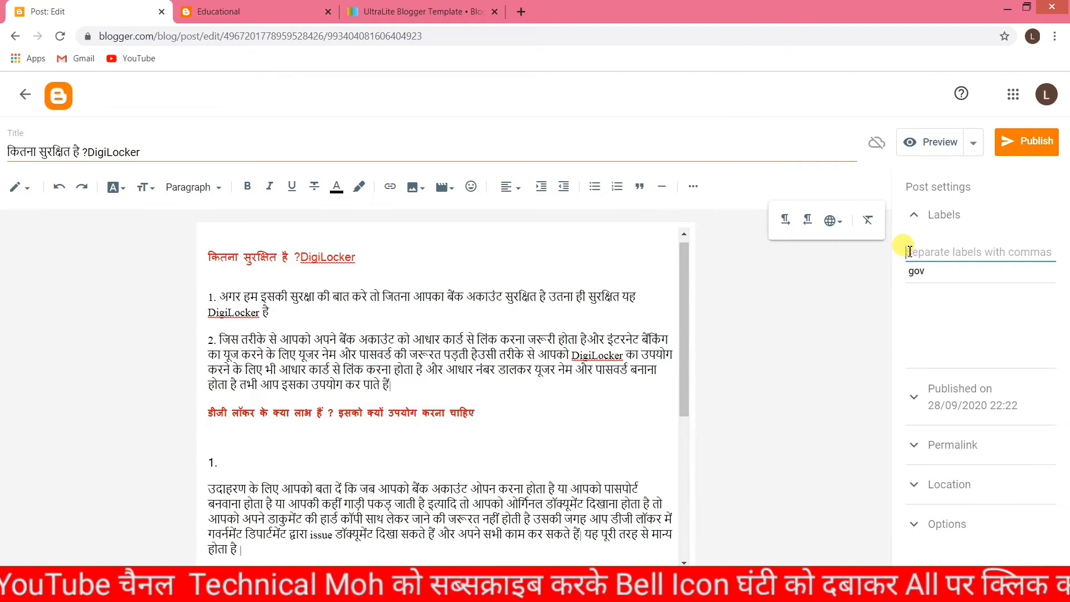
pyautogui.click(917, 273)
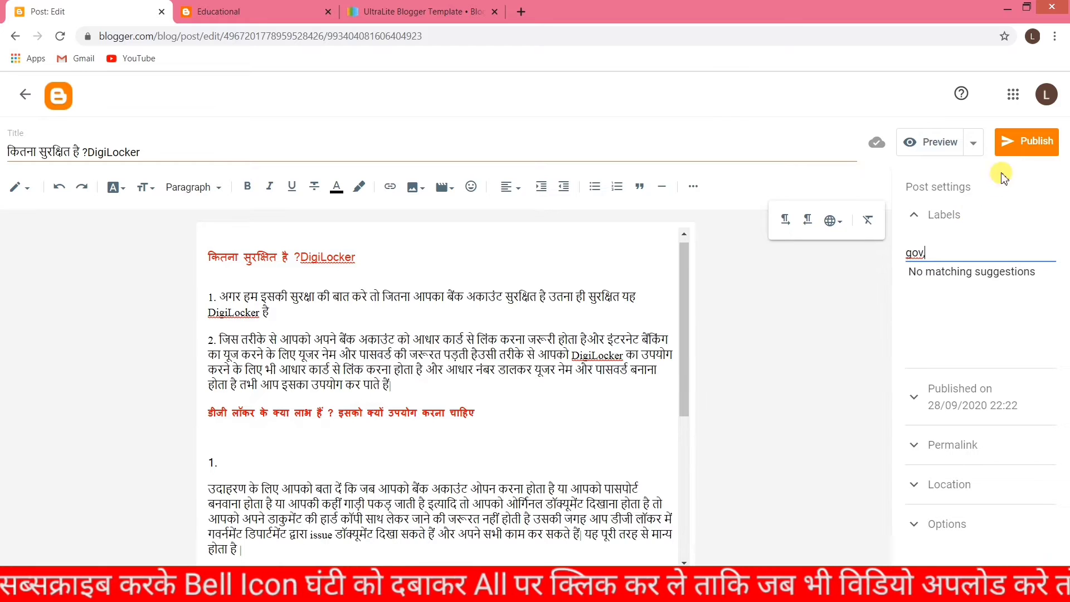
pyautogui.click(1022, 150)
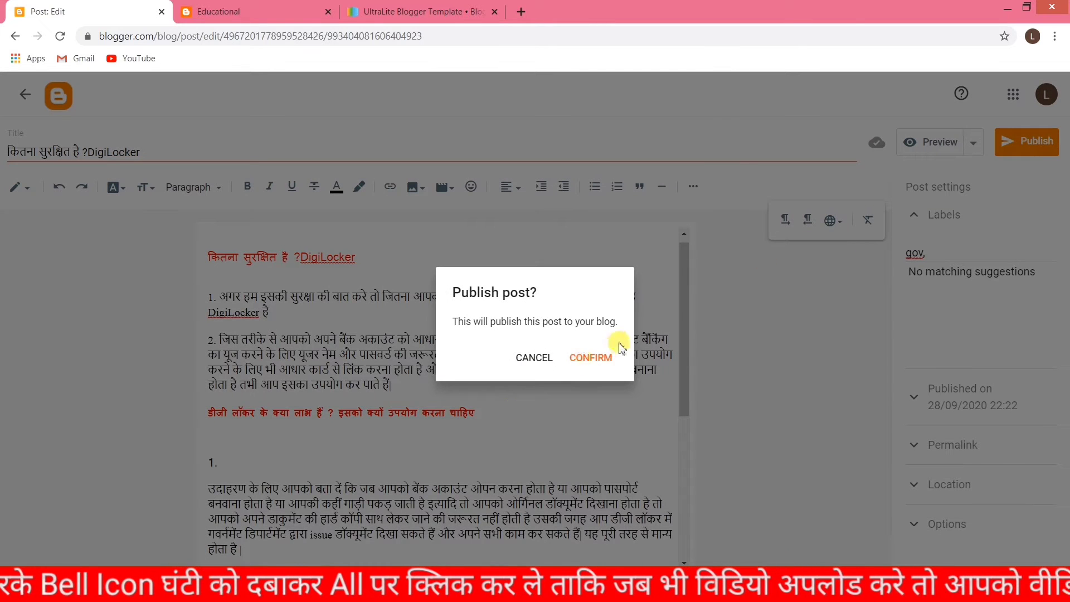
pyautogui.click(590, 362)
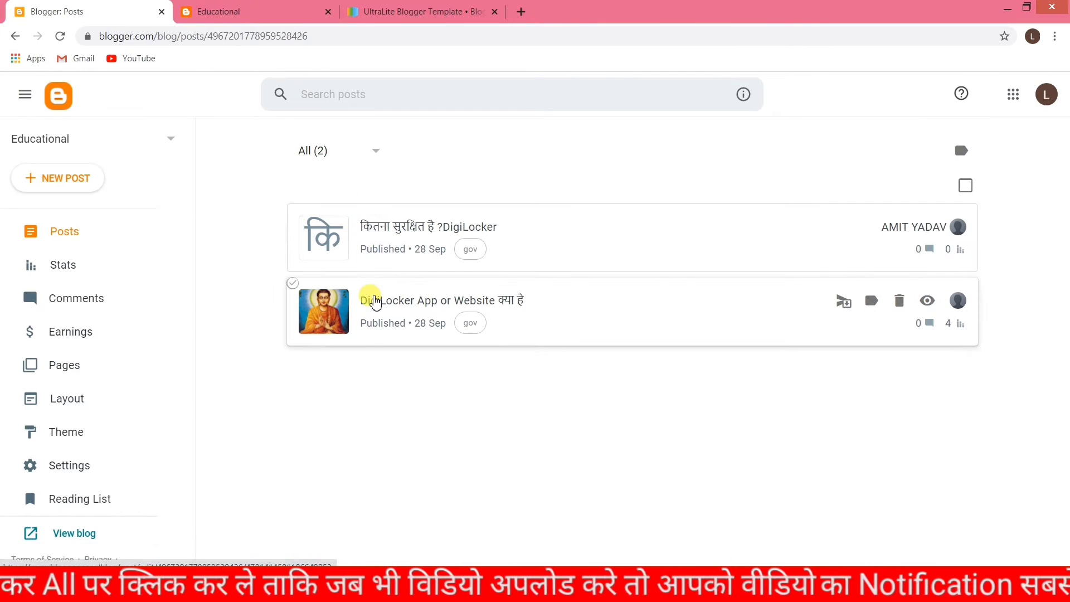
# Step: Reload the live blog and check how the new DigiLocker post appears among the recent posts
pyautogui.click(231, 16)
pyautogui.click(61, 36)
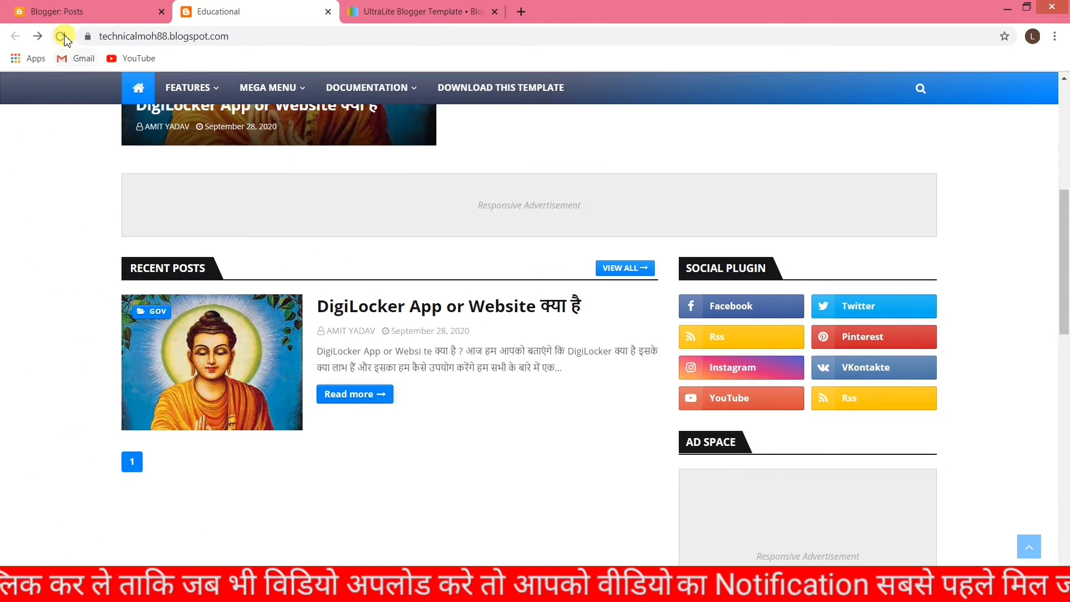
pyautogui.scroll(2, 418, 342)
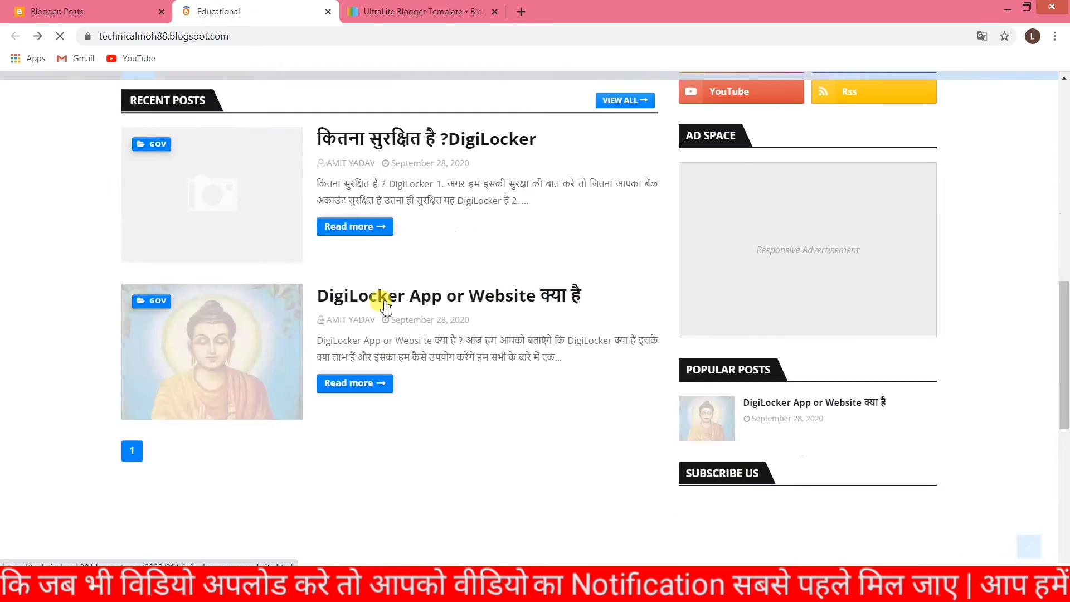
pyautogui.scroll(2, 322, 230)
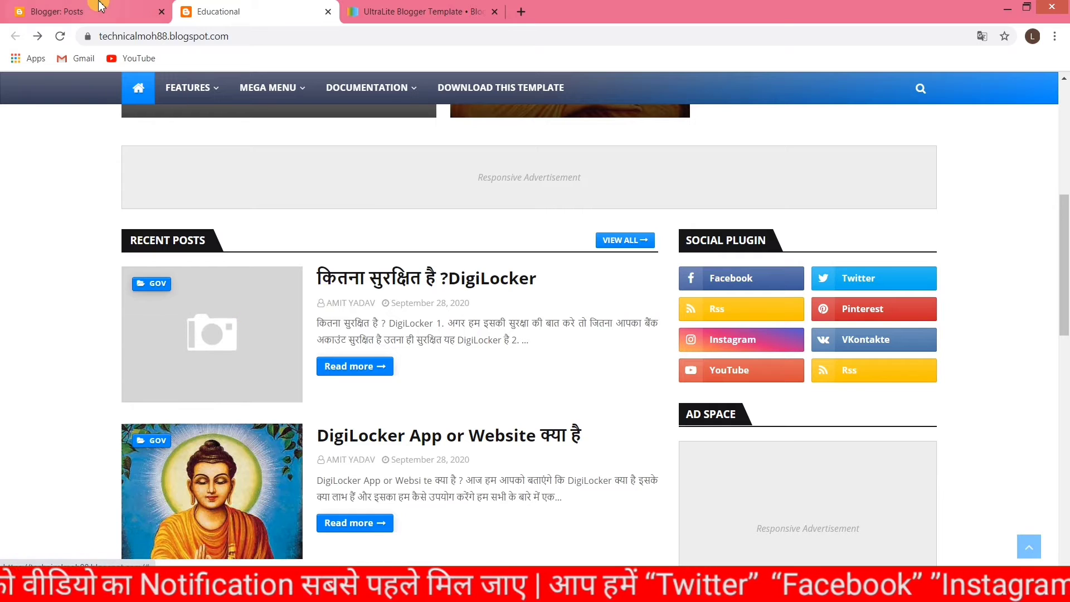
# Step: Open the blog's layout settings and examine the live blog's sidebar from Social Plugin down to the Technology section
pyautogui.click(44, 18)
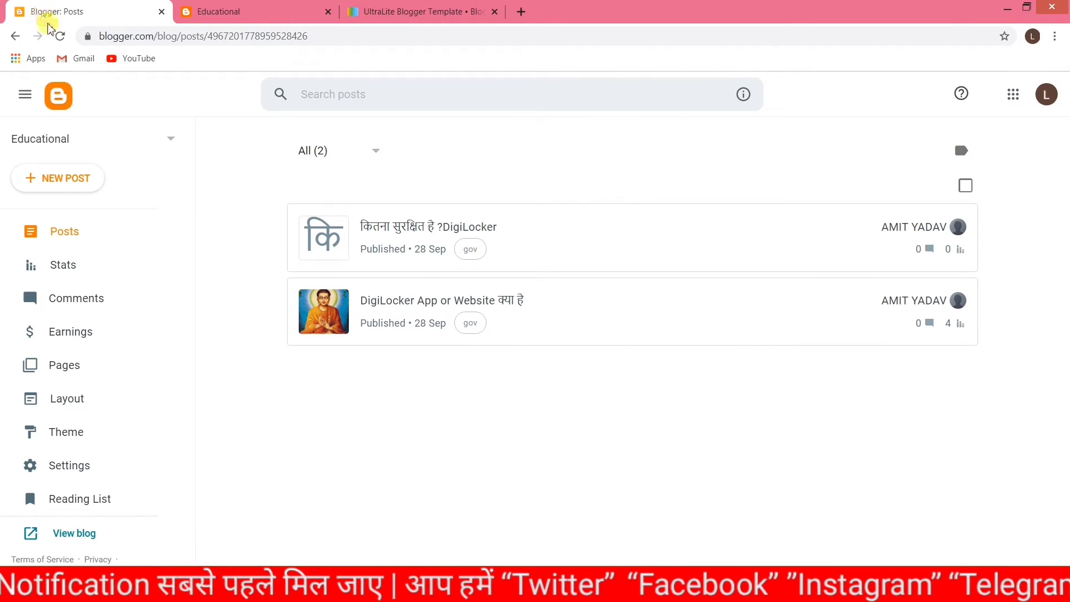
pyautogui.click(71, 406)
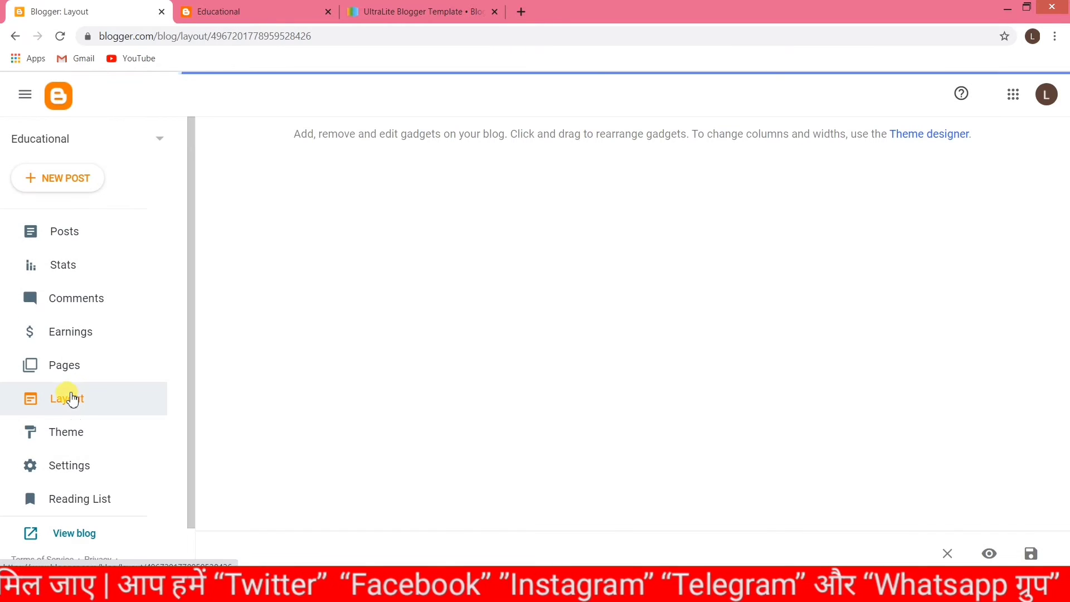
pyautogui.click(231, 13)
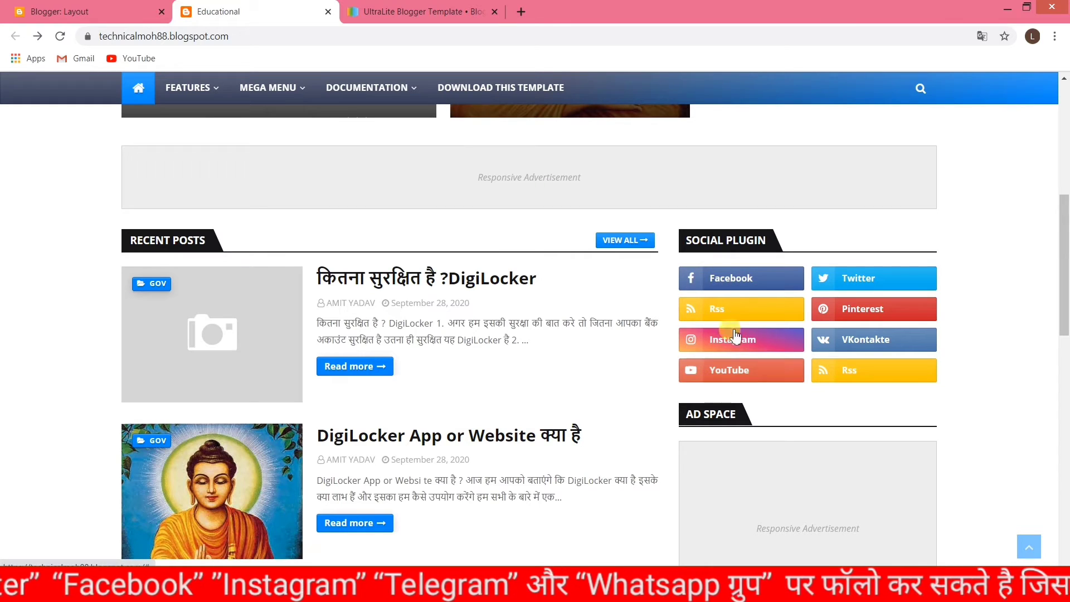
pyautogui.scroll(-1, 775, 245)
pyautogui.scroll(1, 775, 245)
pyautogui.scroll(-1, 763, 357)
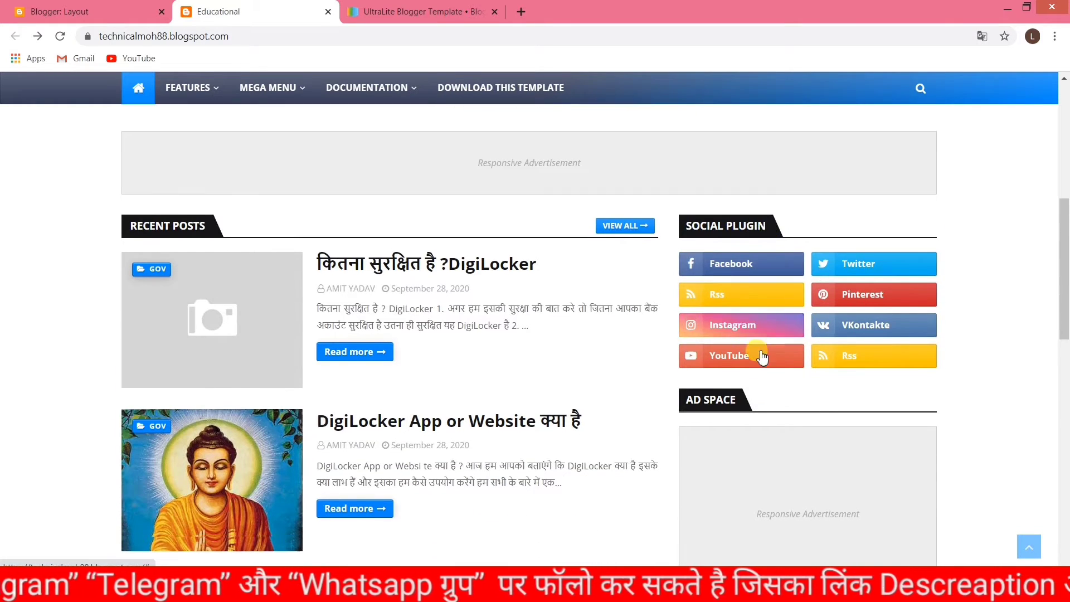
pyautogui.scroll(-2, 762, 357)
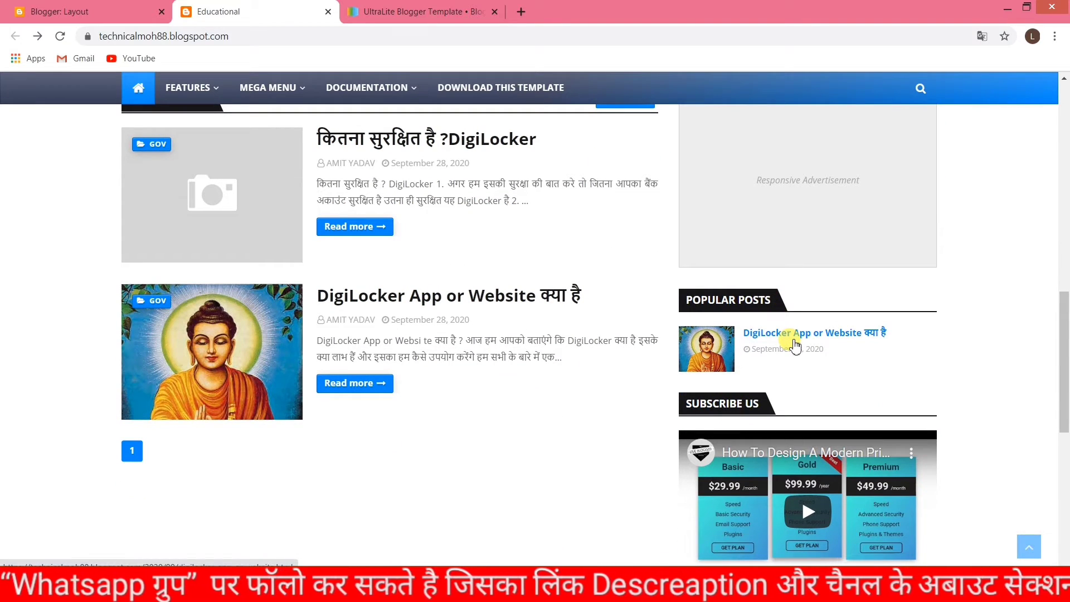
pyautogui.scroll(-2, 794, 347)
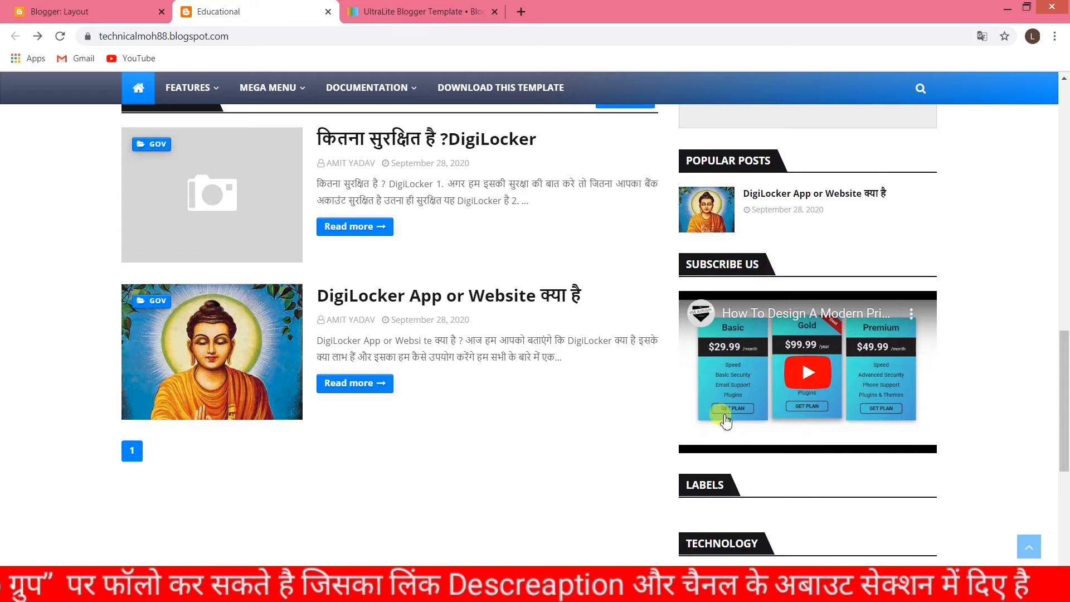
pyautogui.scroll(-2, 725, 420)
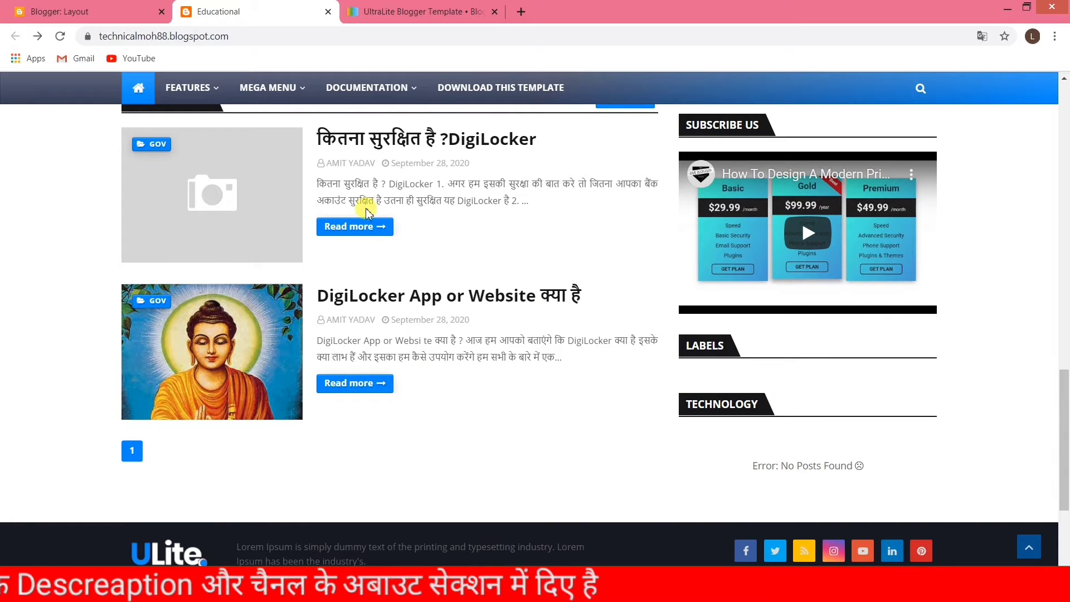
# Step: Compare the header and menu sections of the layout with the upper part of the live blog's homepage
pyautogui.click(47, 7)
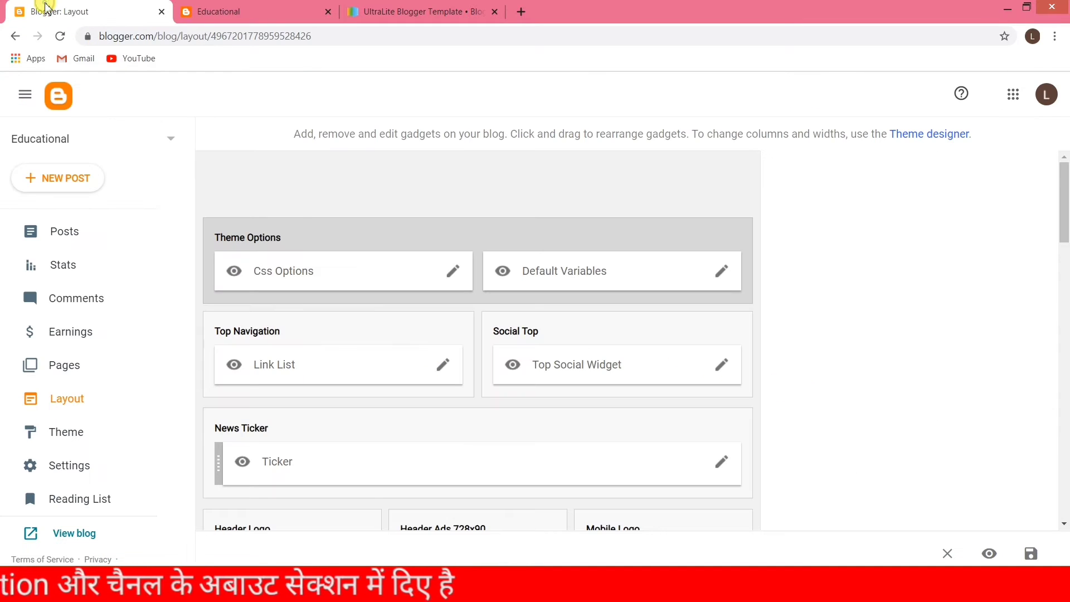
pyautogui.scroll(-5, 640, 330)
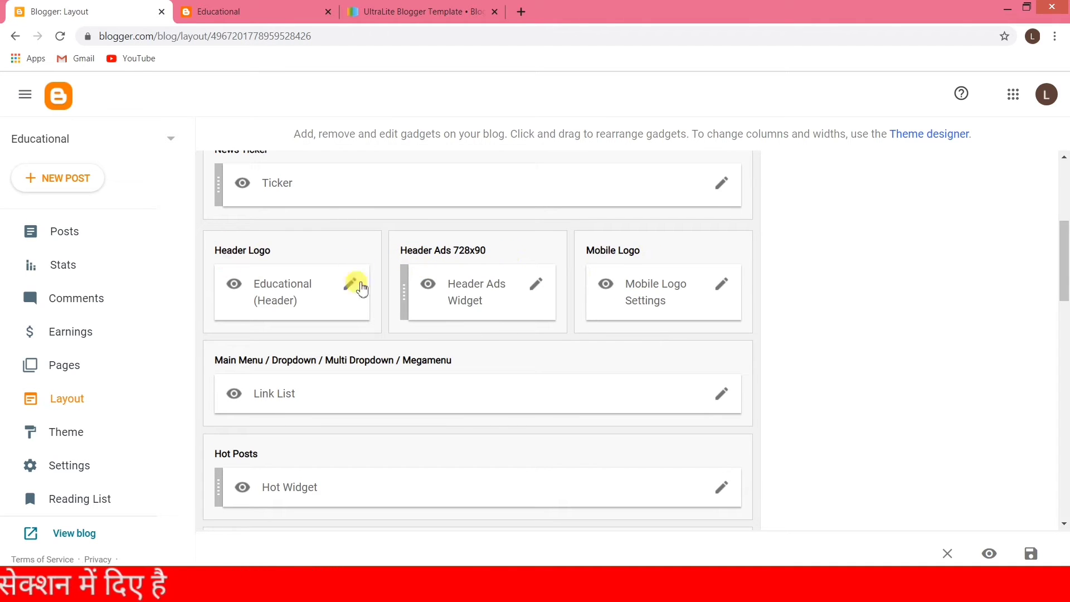
pyautogui.click(204, 11)
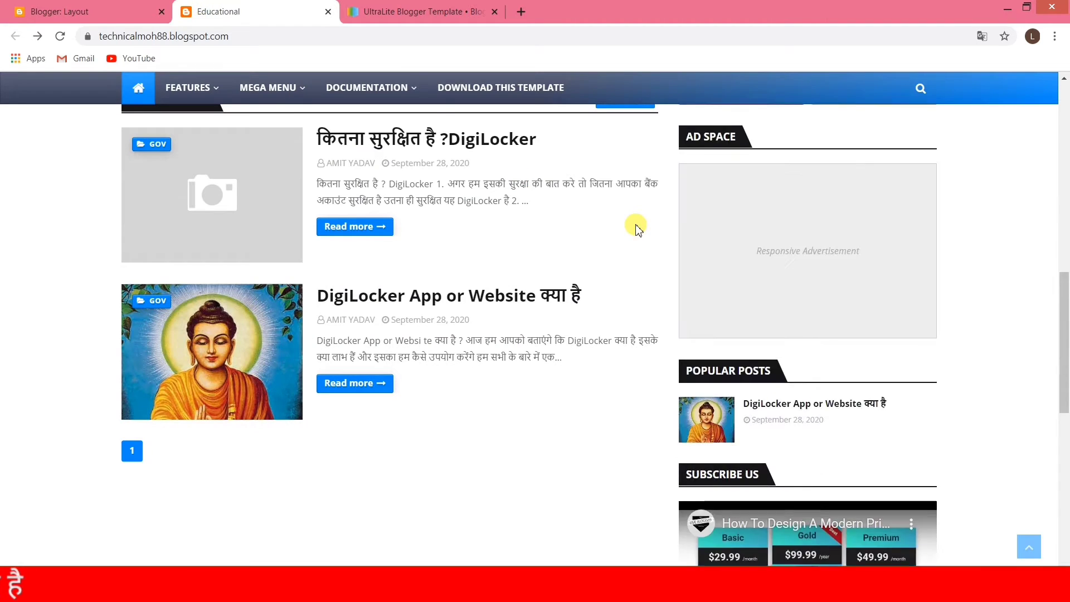
pyautogui.scroll(10, 638, 228)
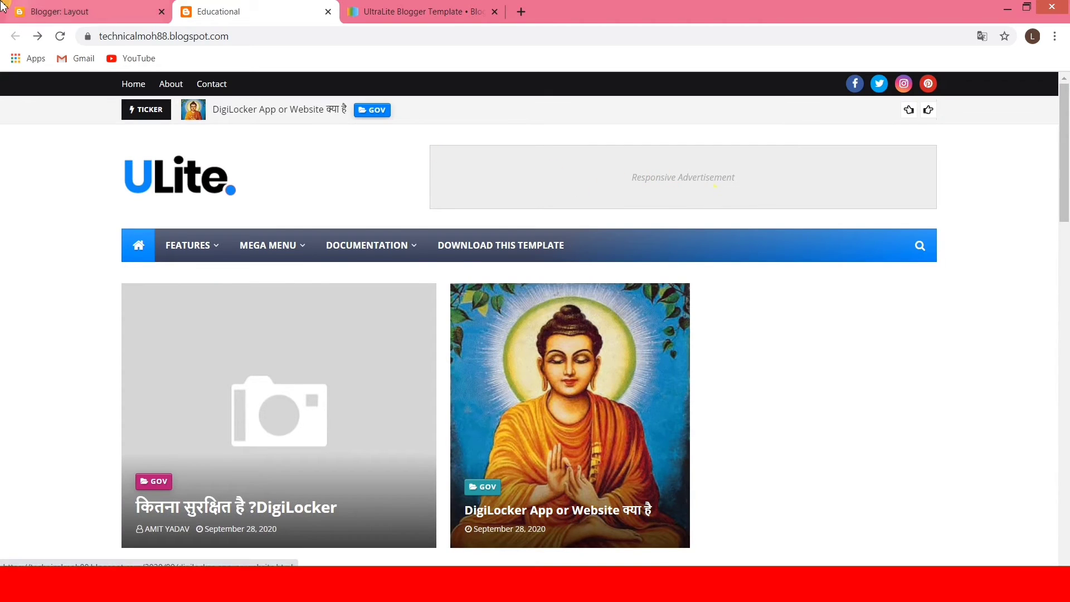
# Step: Remove the Hot Widget gadget from the layout's Hot Posts section
pyautogui.click(61, 11)
pyautogui.scroll(-2, 651, 361)
pyautogui.scroll(-1, 652, 360)
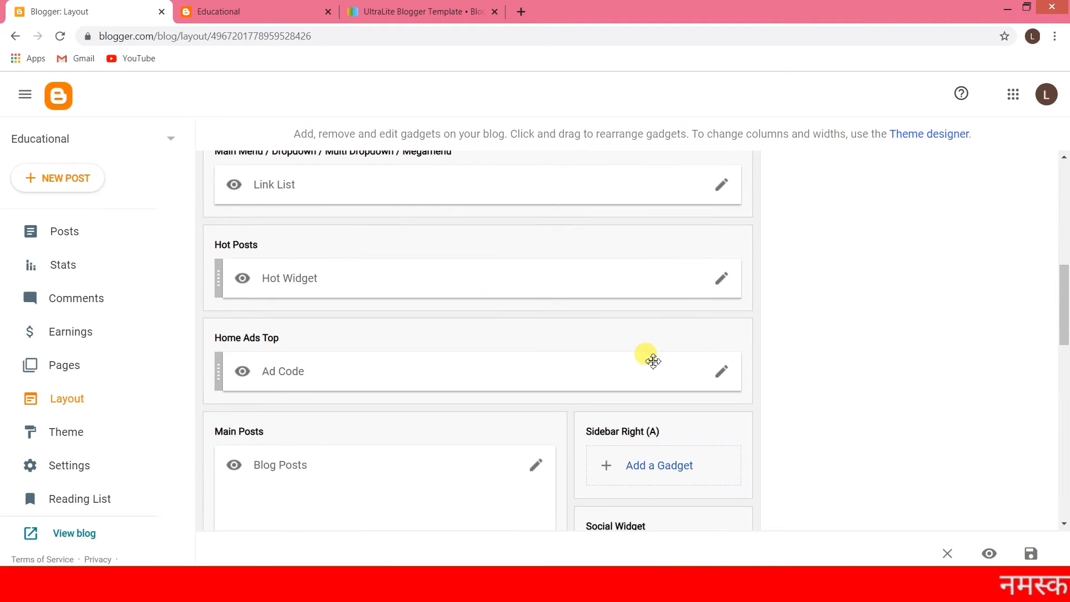
pyautogui.click(281, 8)
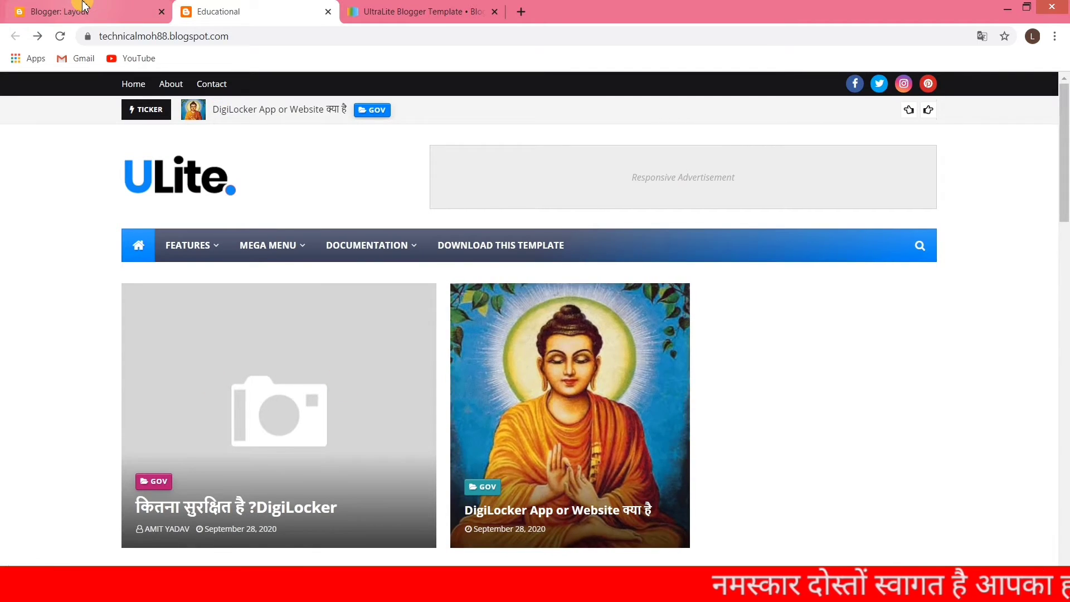
pyautogui.hotkey('ctrl', 'shift', 'Tab')
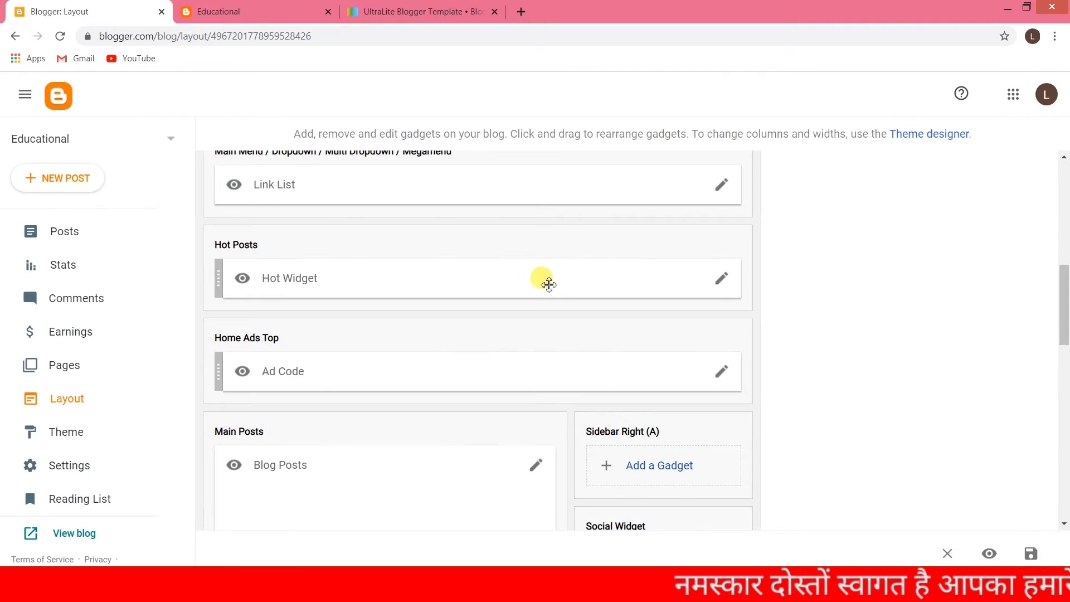
pyautogui.click(723, 280)
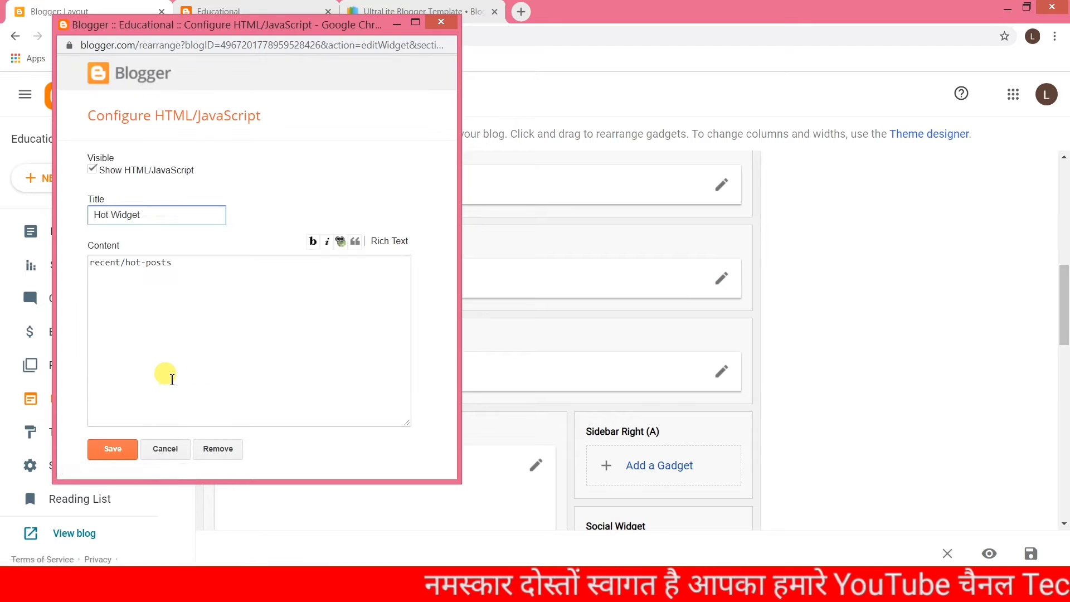
pyautogui.click(220, 449)
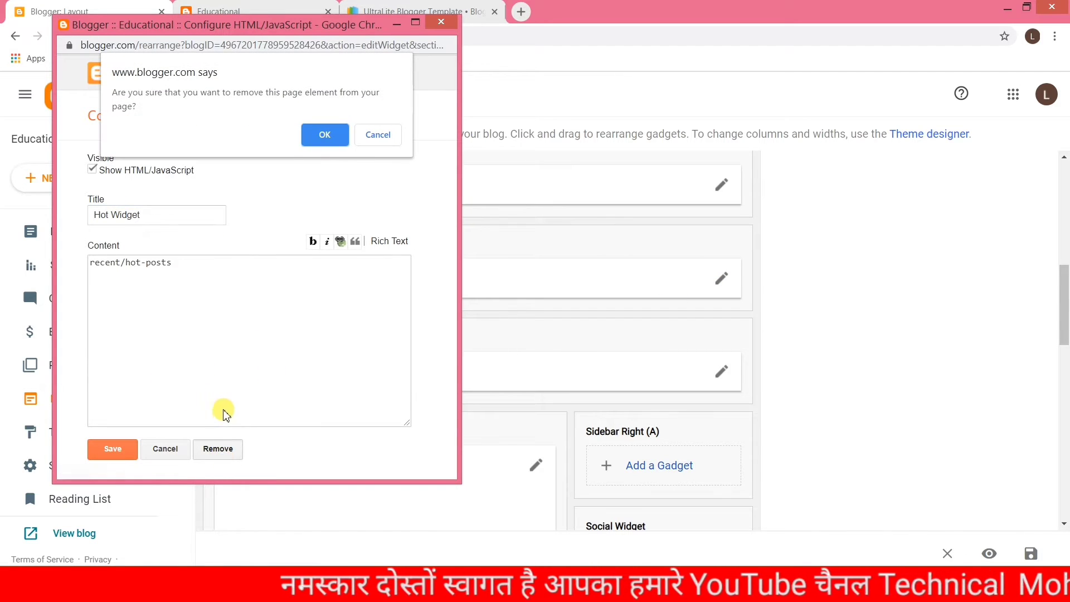
pyautogui.click(325, 139)
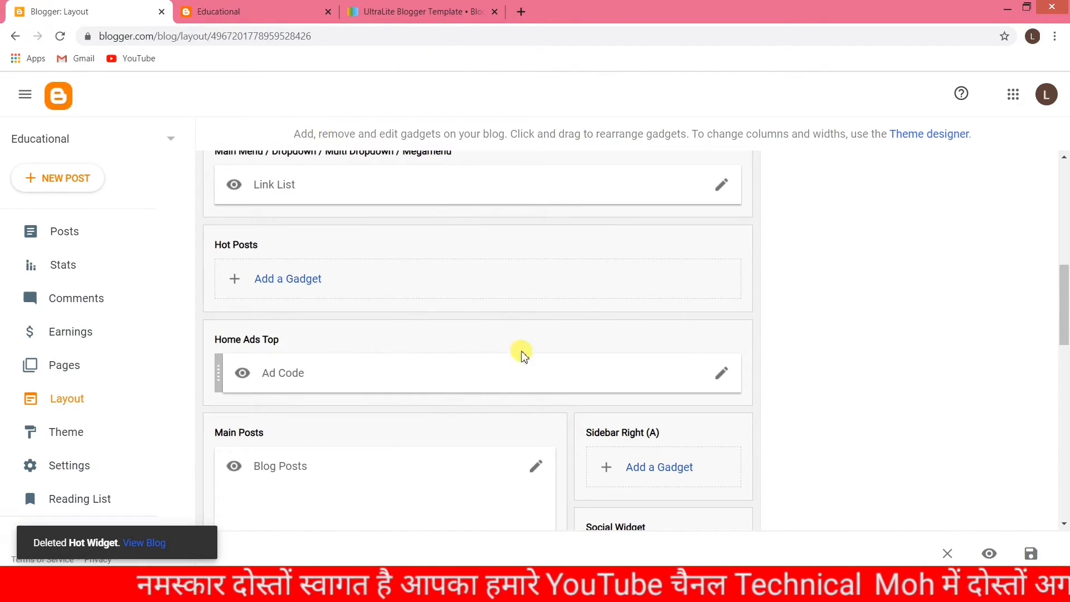
# Step: Reload the live blog and check its homepage without the hot posts block
pyautogui.click(257, 13)
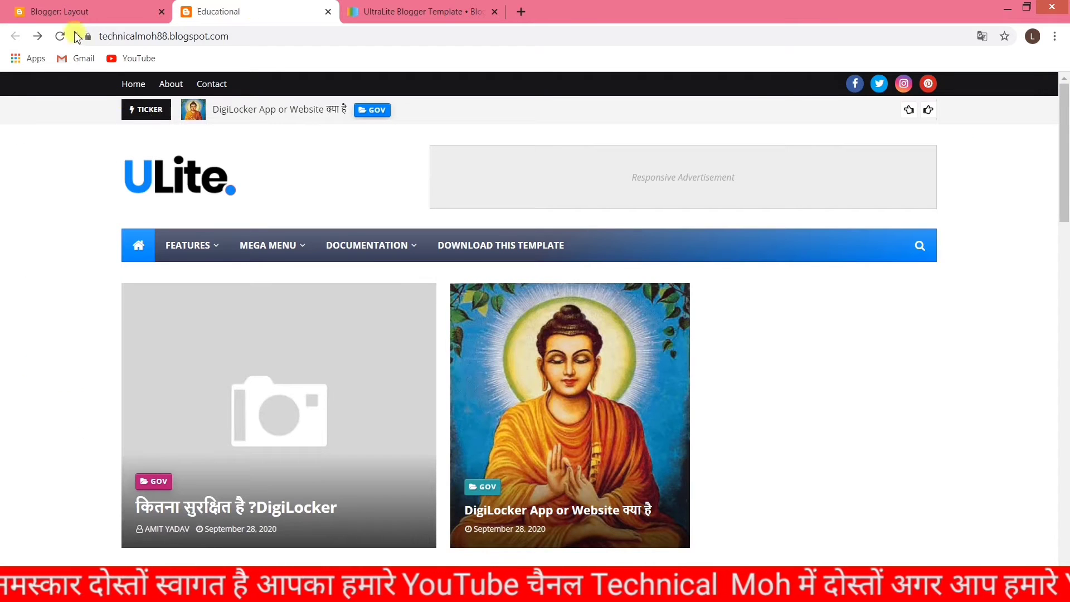
pyautogui.click(56, 38)
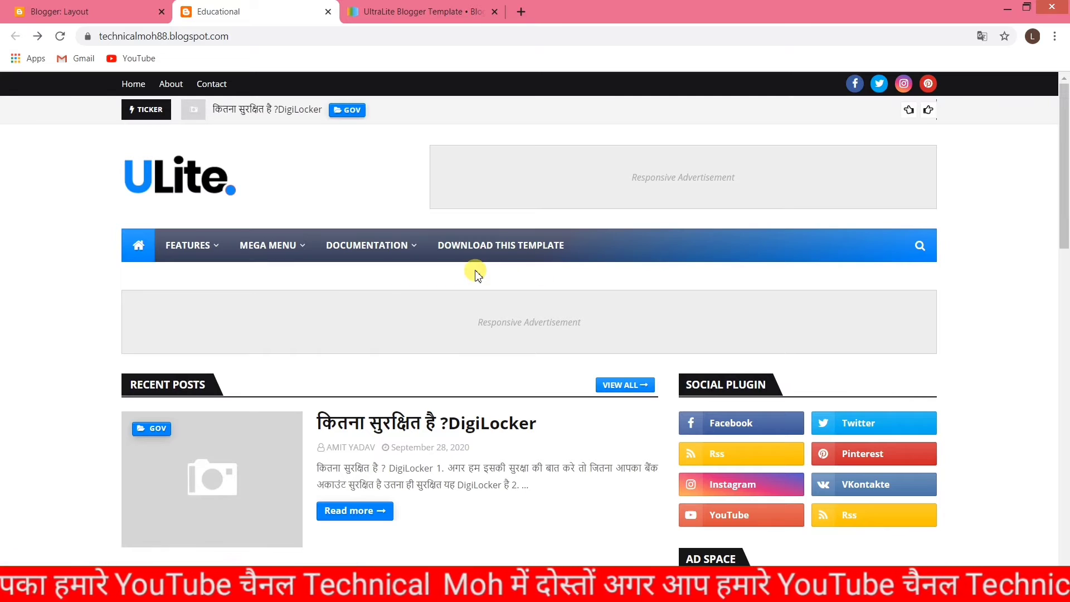
pyautogui.scroll(-5, 697, 377)
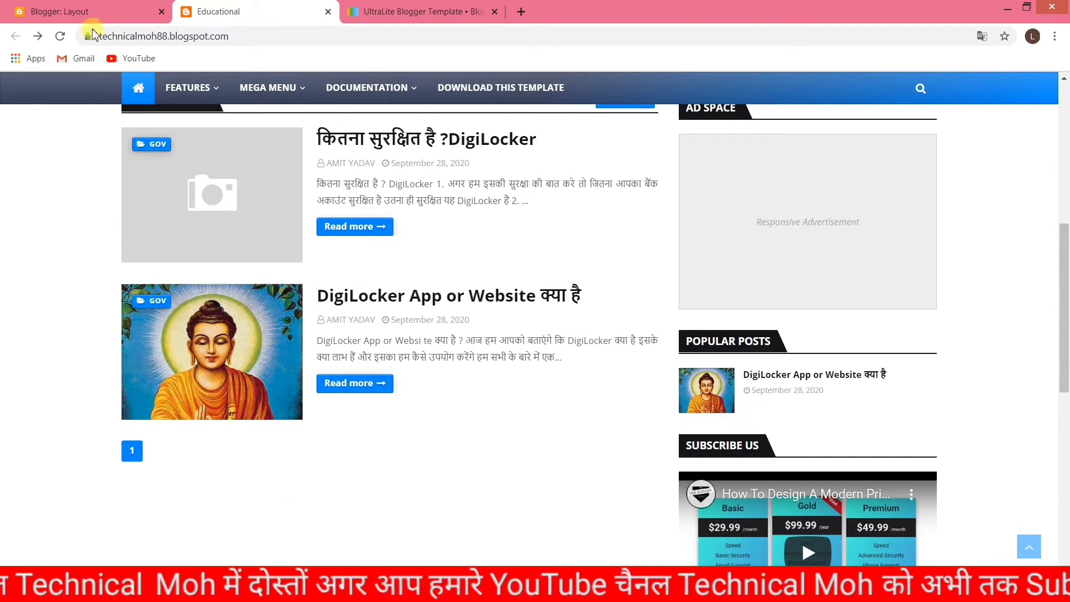
# Step: Open the Social Plugin gadget's configuration and examine the corresponding social buttons on the live blog
pyautogui.click(66, 11)
pyautogui.scroll(-4, 634, 396)
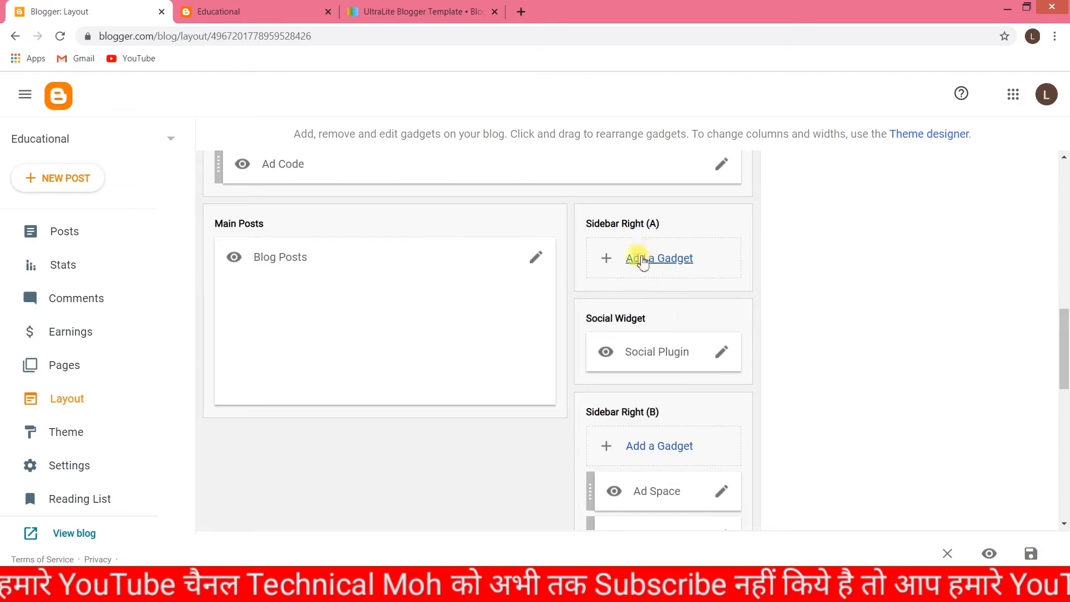
pyautogui.click(722, 353)
pyautogui.scroll(-2, 251, 342)
pyautogui.moveTo(252, 35); pyautogui.dragTo(478, 170)
pyautogui.click(210, 11)
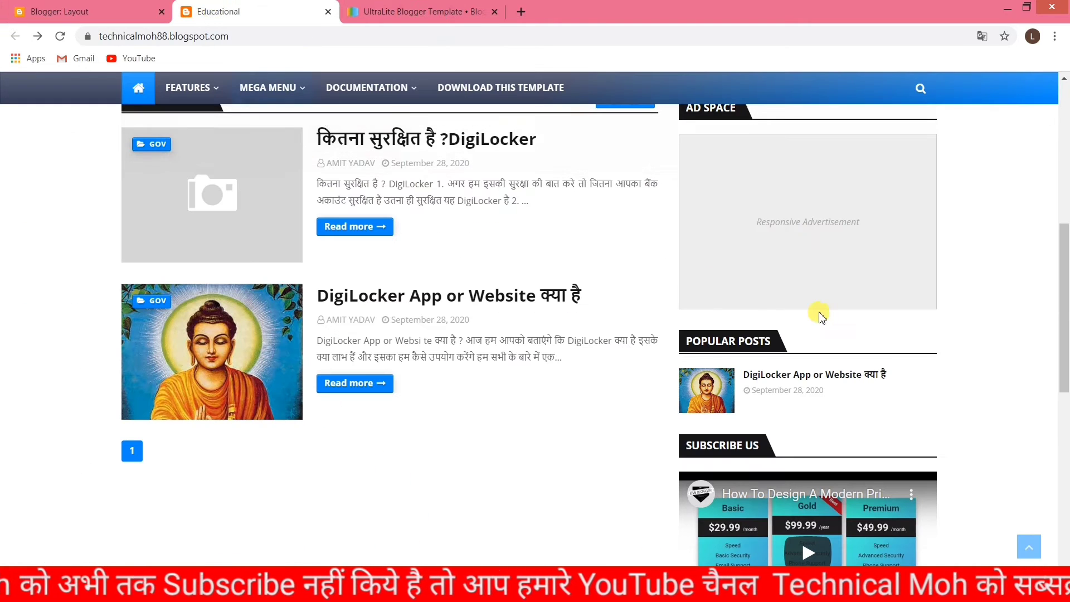
pyautogui.scroll(4, 819, 316)
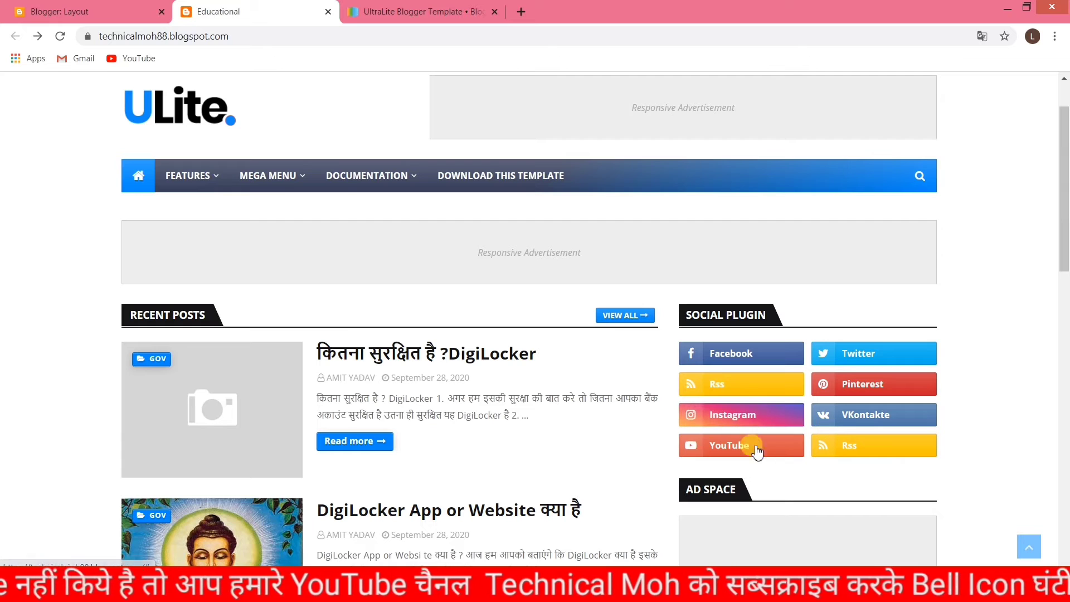
# Step: Change the facebook link's URL to "#" in the Social Plugin link list and save that link entry
pyautogui.click(71, 14)
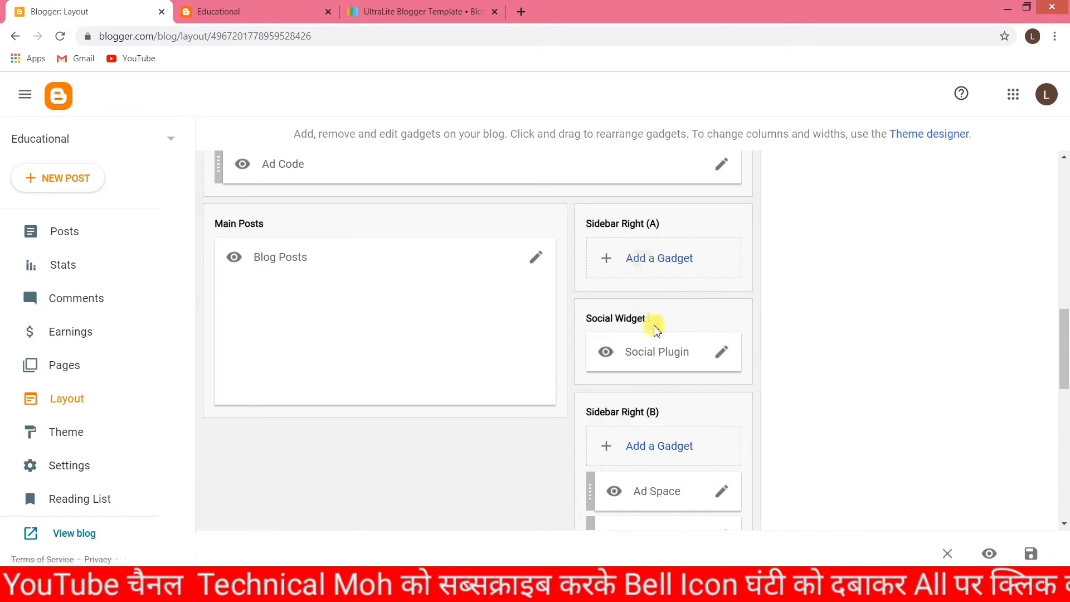
pyautogui.click(722, 355)
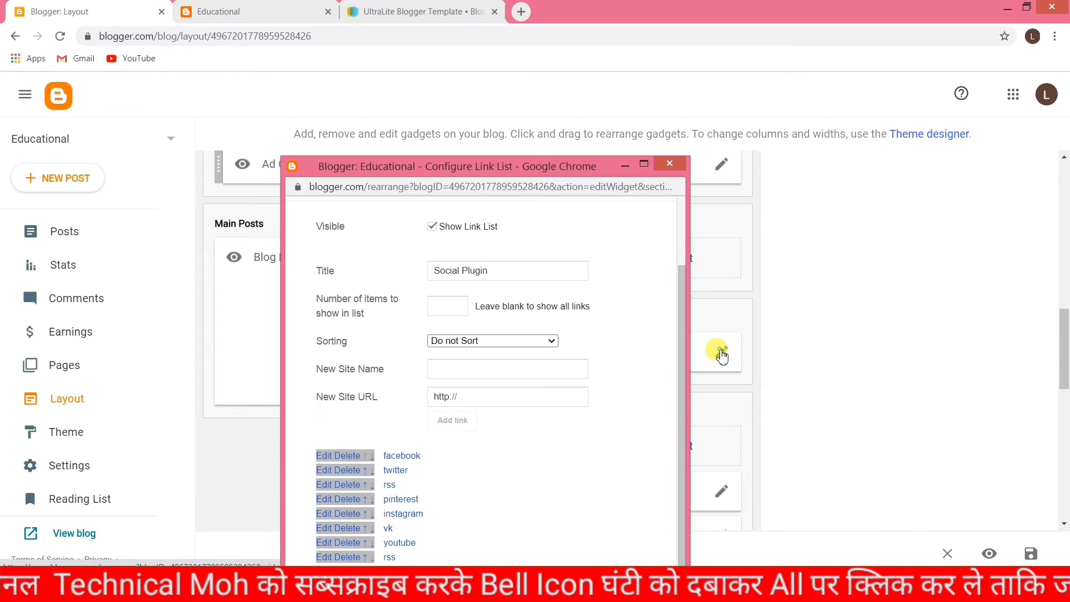
pyautogui.moveTo(550, 157); pyautogui.dragTo(591, 62)
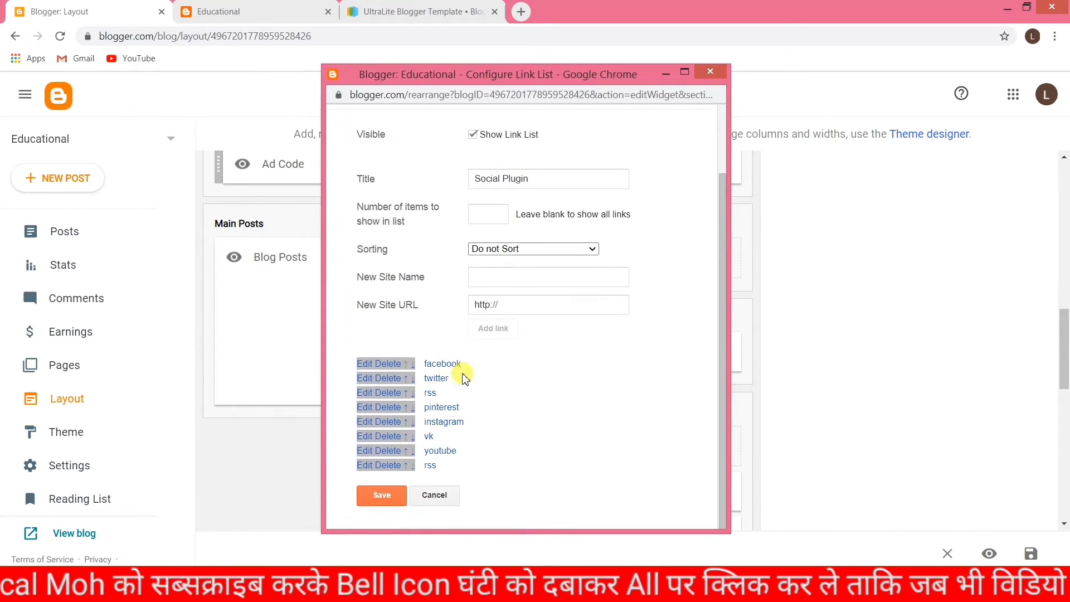
pyautogui.click(363, 365)
pyautogui.click(521, 466)
pyautogui.moveTo(520, 469); pyautogui.dragTo(608, 469)
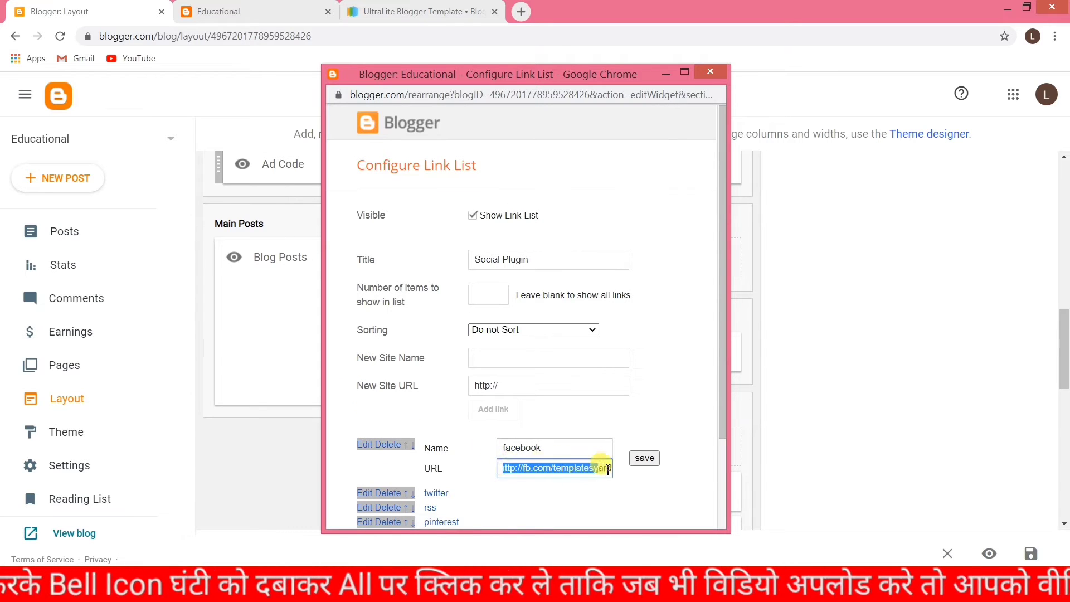
pyautogui.press('BackSpace')
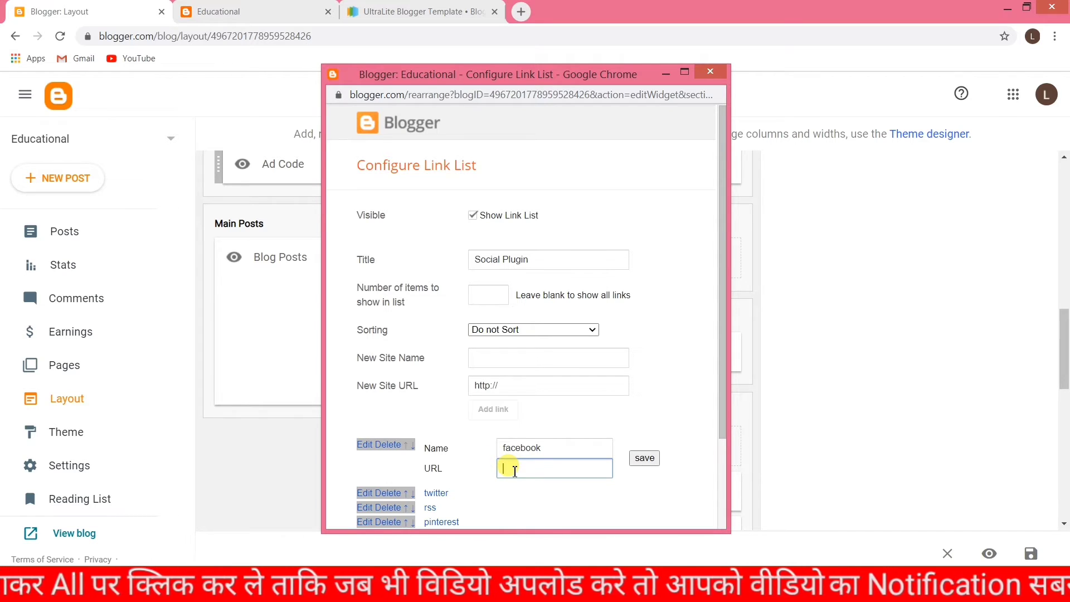
pyautogui.write('#')
pyautogui.click(644, 458)
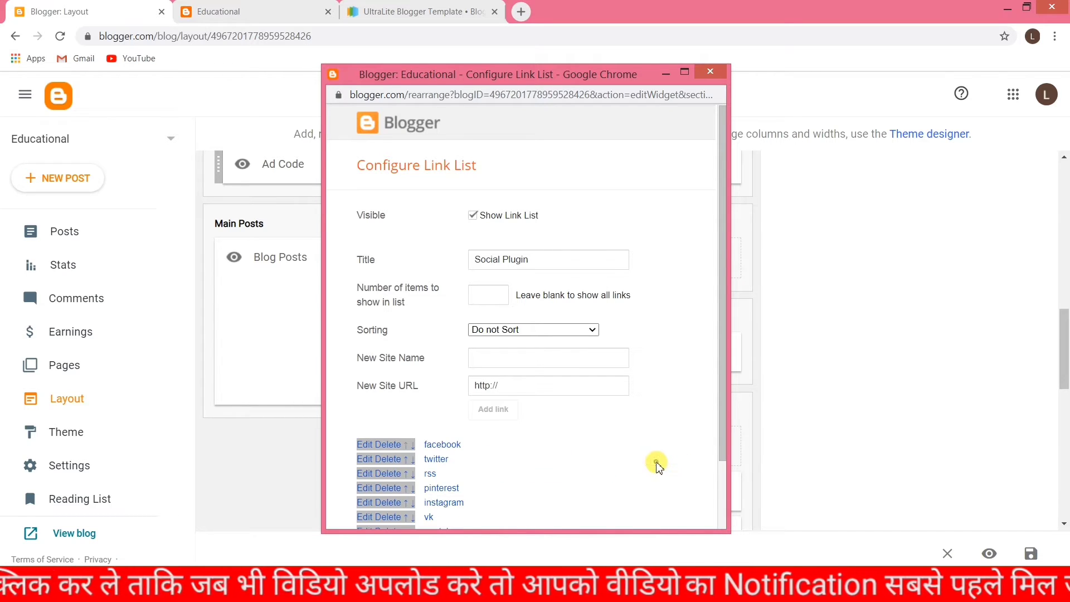
# Step: Check the twitter link's URL in the Social Plugin list, then view the social buttons on the live blog
pyautogui.click(378, 459)
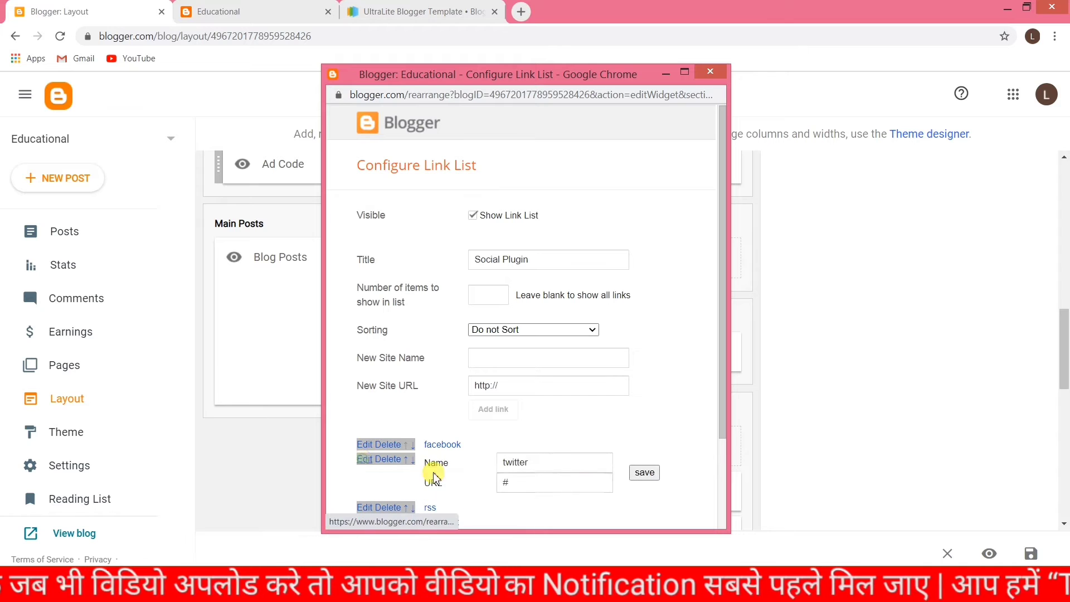
pyautogui.click(643, 473)
pyautogui.scroll(-2, 477, 478)
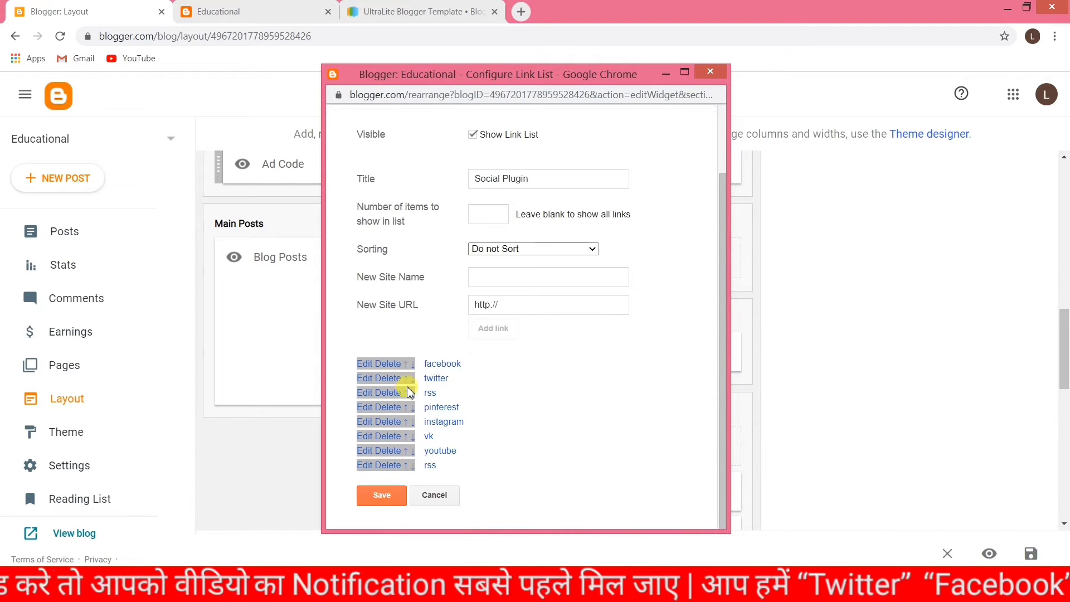
pyautogui.click(258, 11)
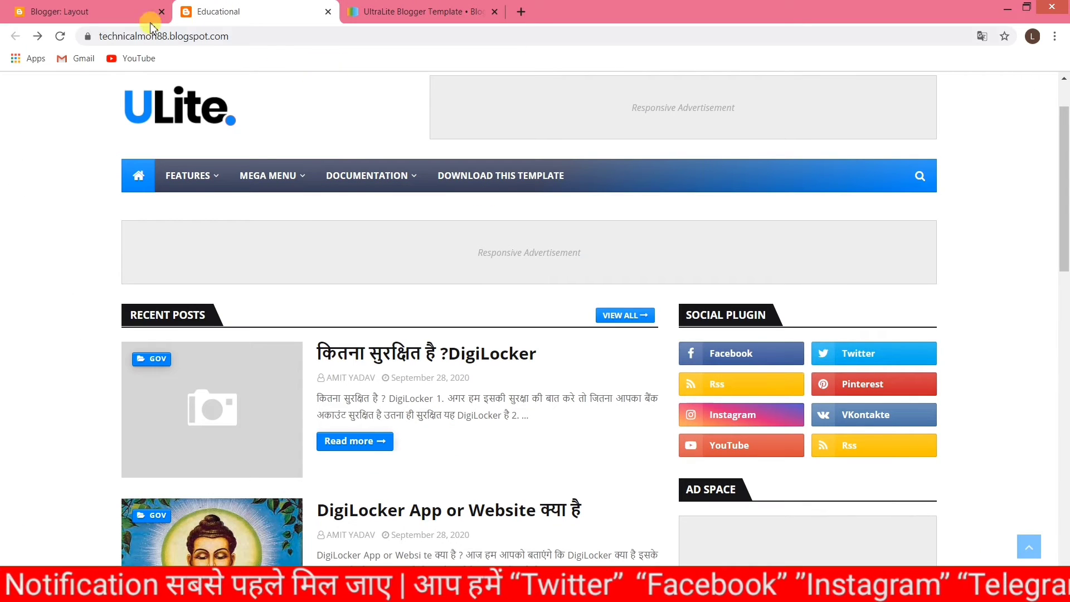
# Step: Delete the pinterest, vk and both rss links from the Social Plugin link list and save the gadget
pyautogui.click(79, 12)
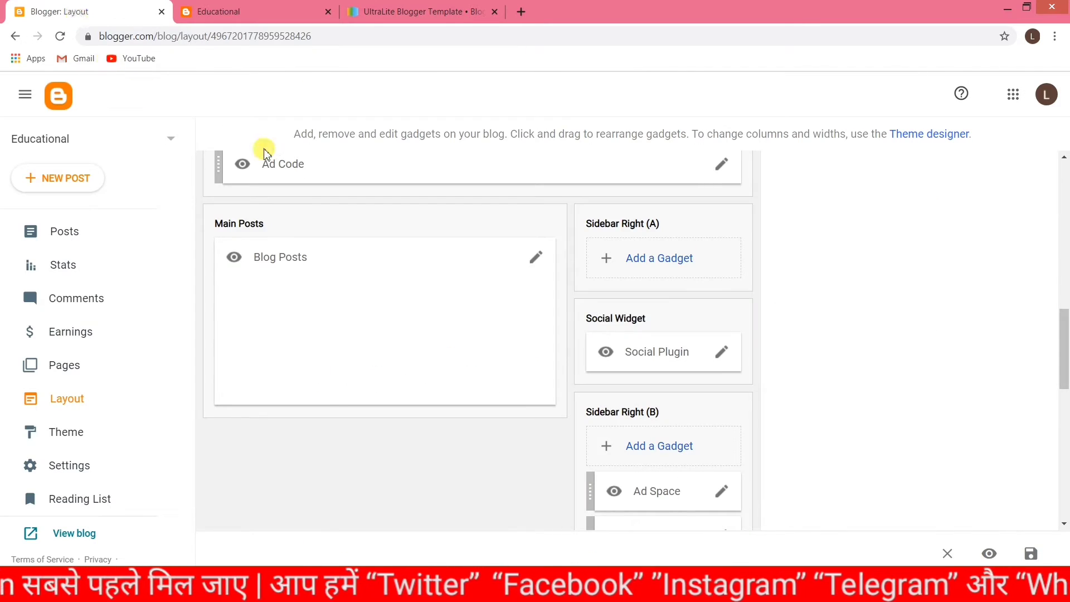
pyautogui.click(723, 362)
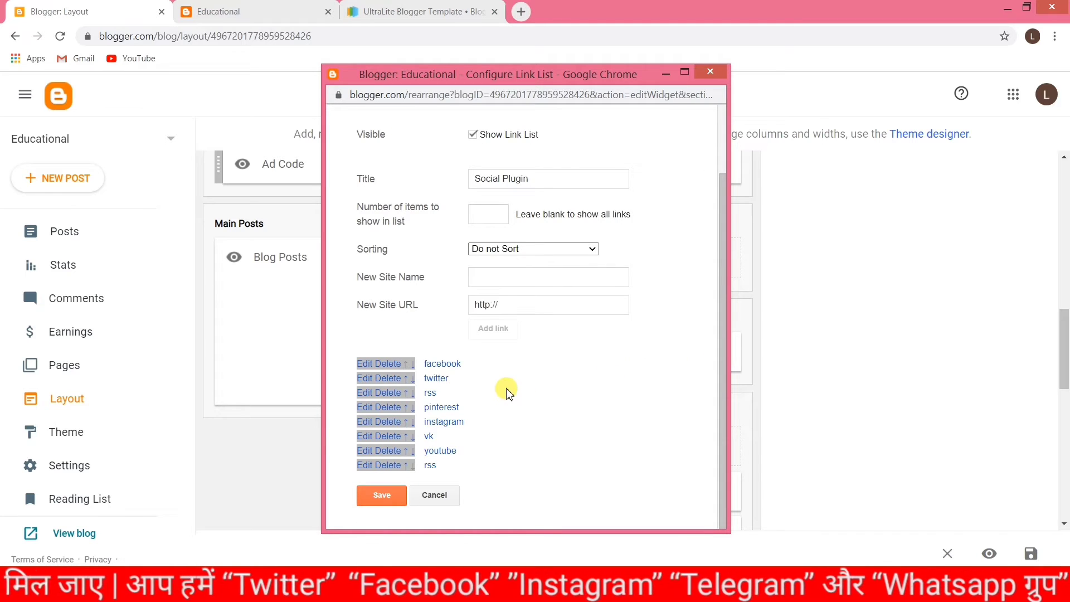
pyautogui.click(395, 408)
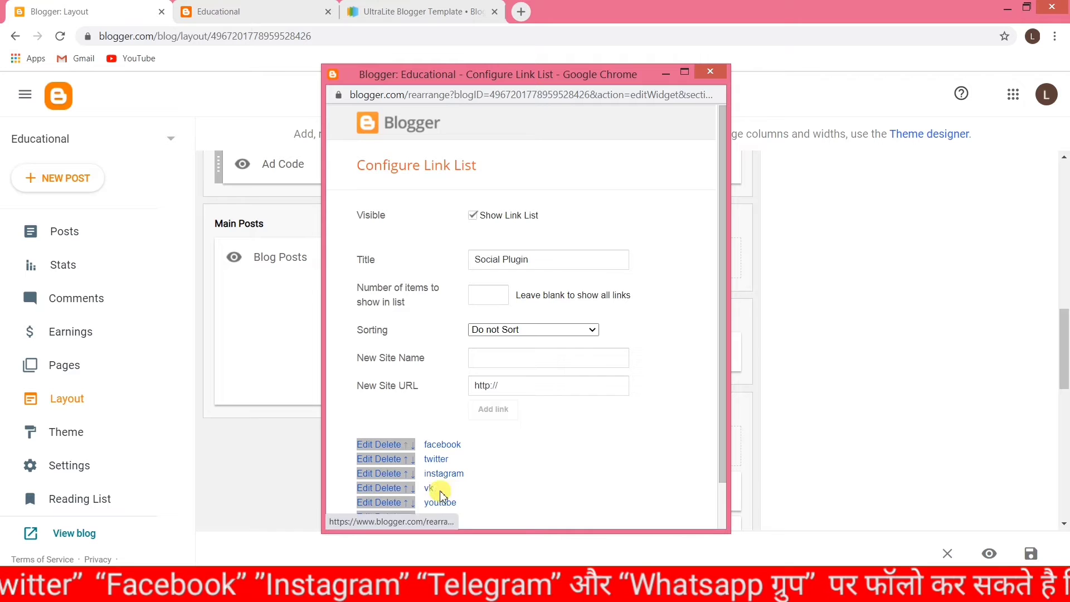
pyautogui.click(392, 488)
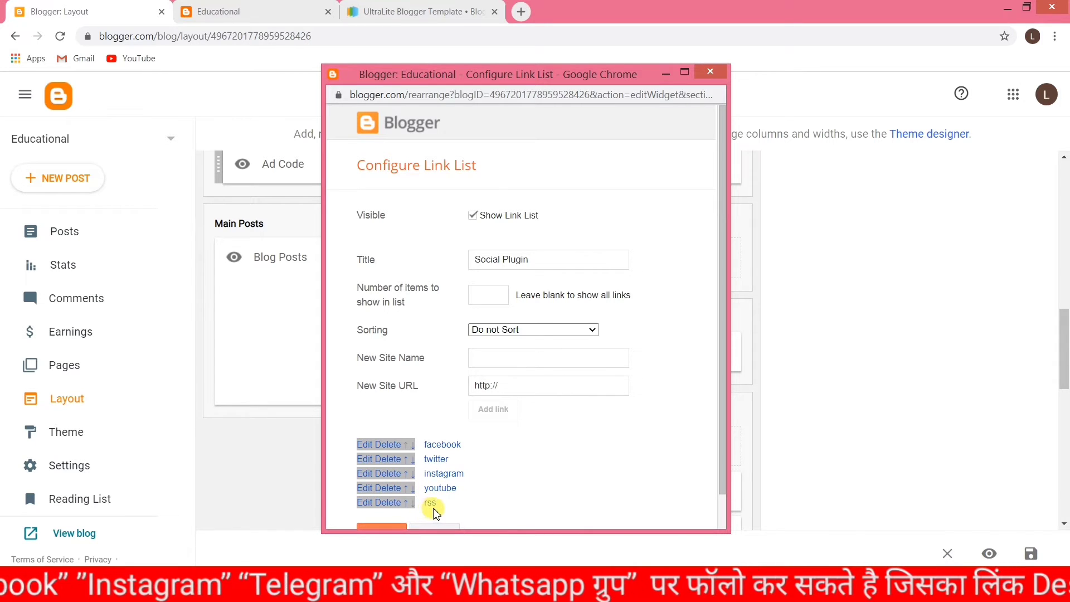
pyautogui.click(390, 502)
pyautogui.scroll(-1, 514, 466)
pyautogui.click(384, 494)
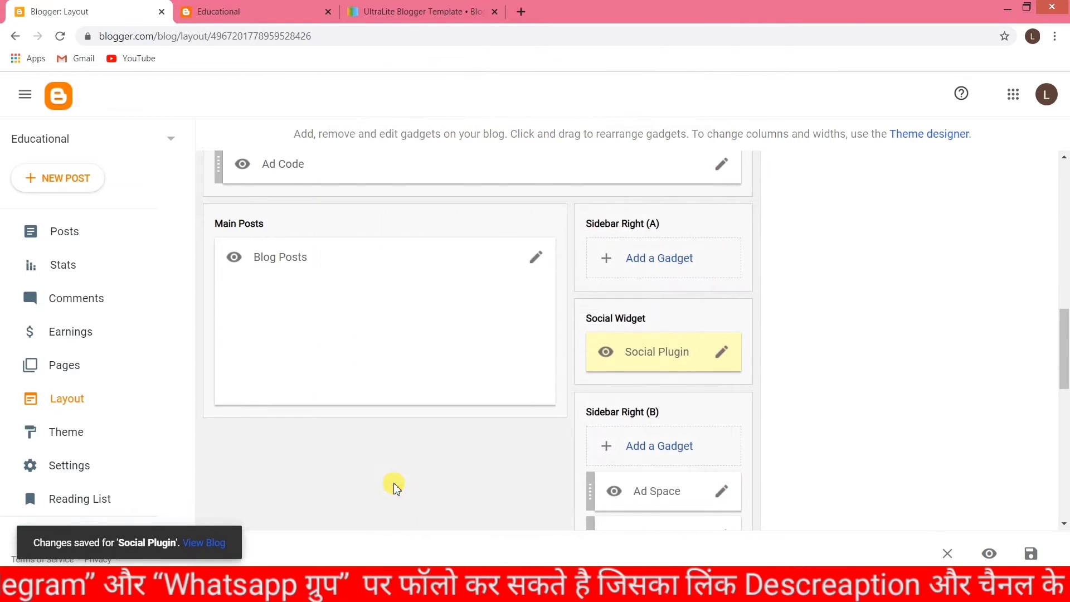
# Step: Reload the live blog to check its social buttons, and compare its sidebar blocks with the Sidebar Right (B) gadgets in the layout
pyautogui.click(224, 10)
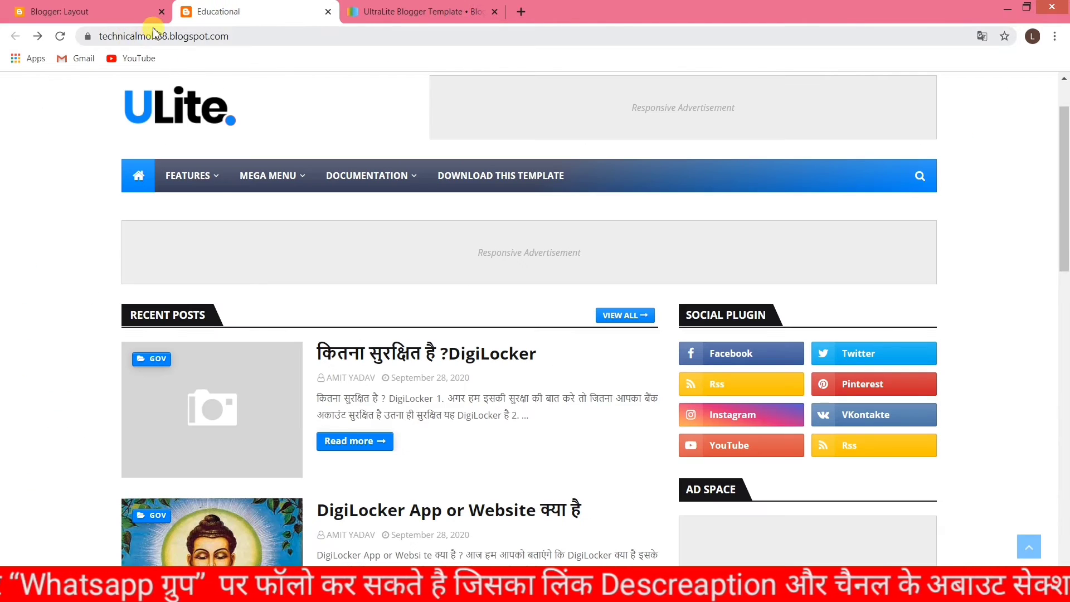
pyautogui.click(58, 37)
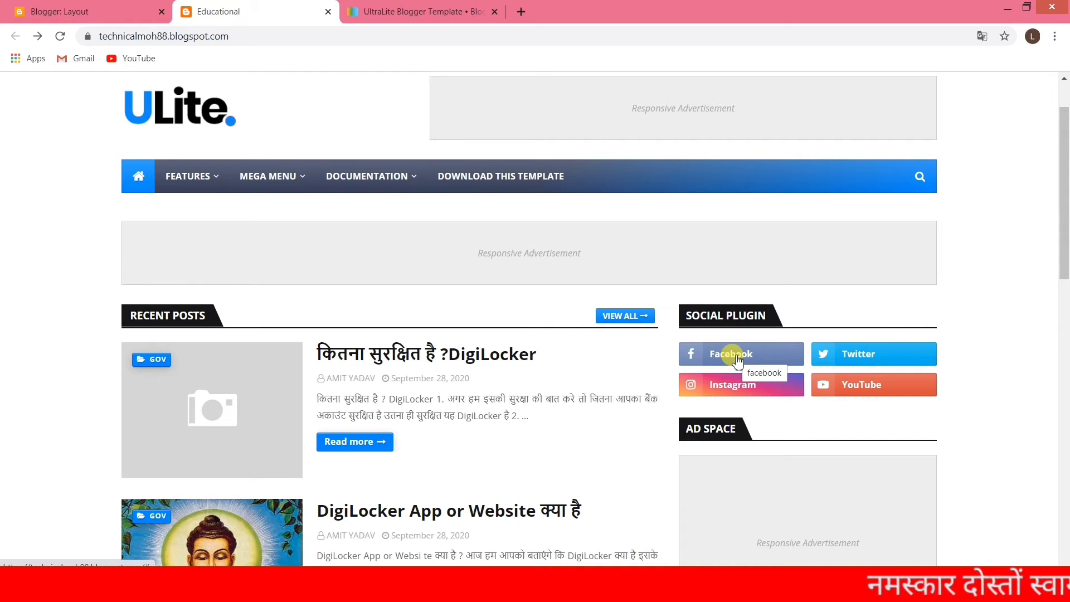
pyautogui.click(40, 14)
pyautogui.scroll(-4, 711, 435)
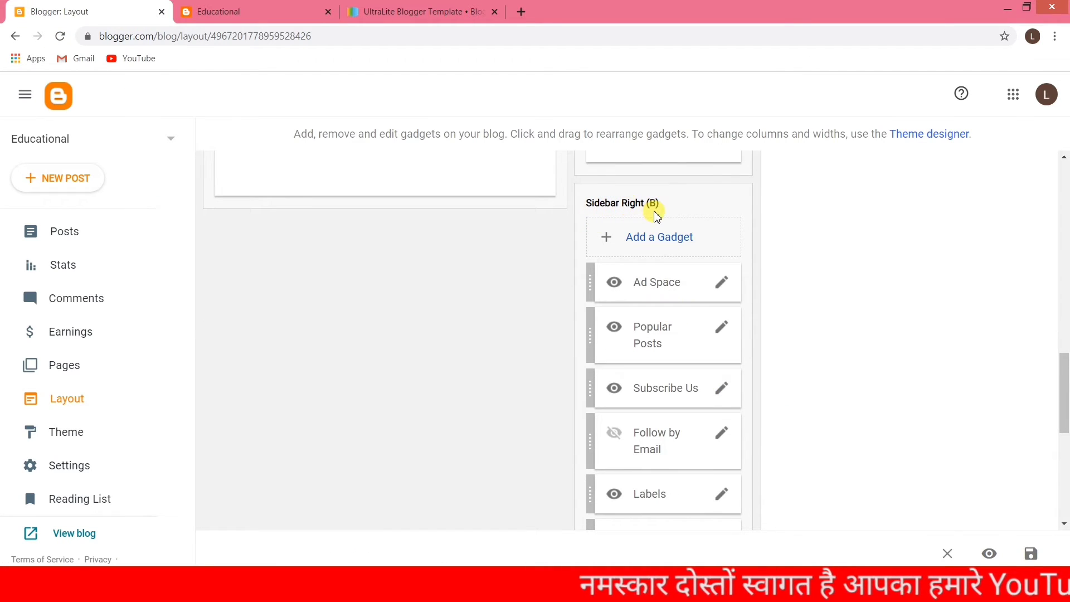
pyautogui.click(206, 11)
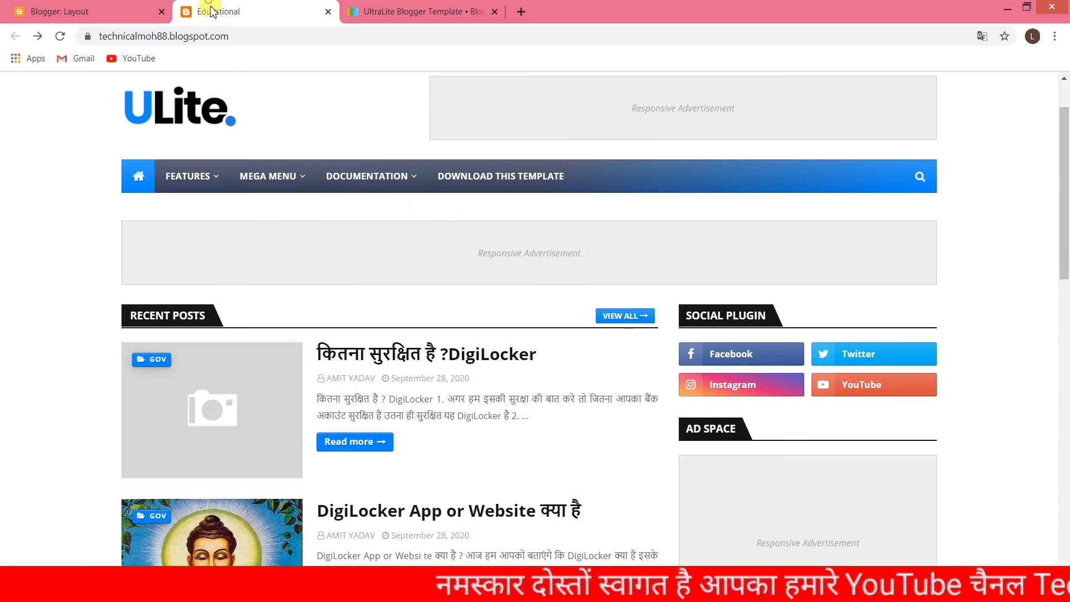
pyautogui.scroll(-2, 771, 306)
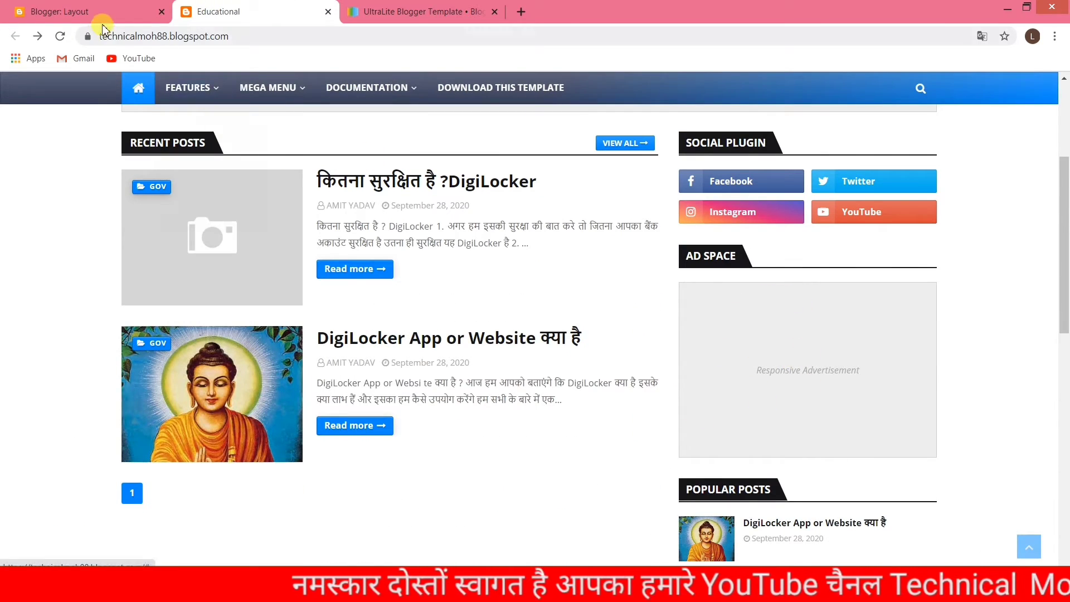
# Step: Remove the Popular Posts gadget from Sidebar Right (B) and check the sidebar on the live blog
pyautogui.click(84, 14)
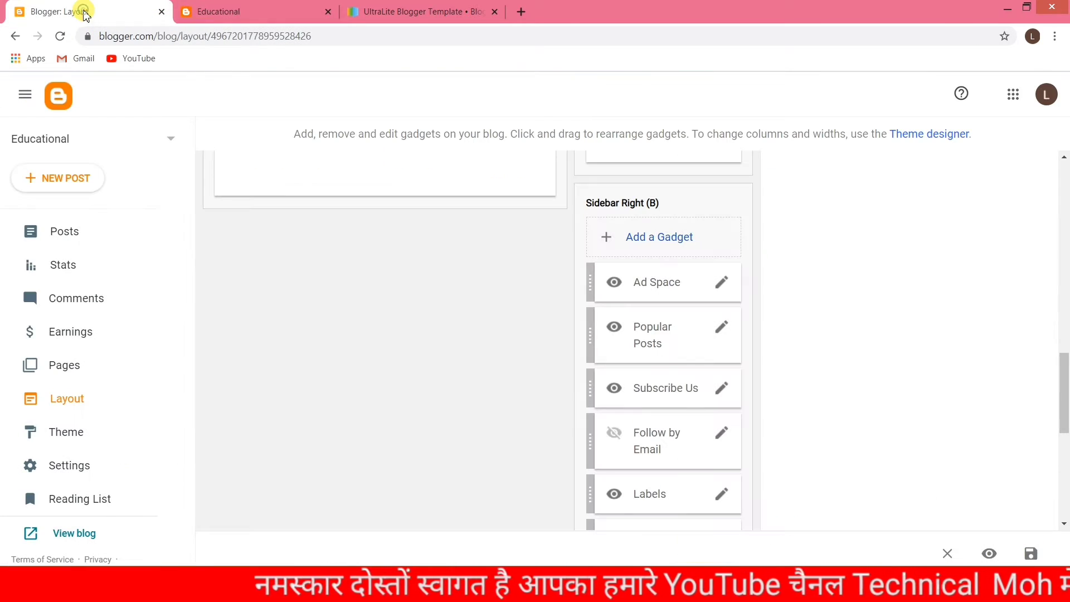
pyautogui.click(725, 329)
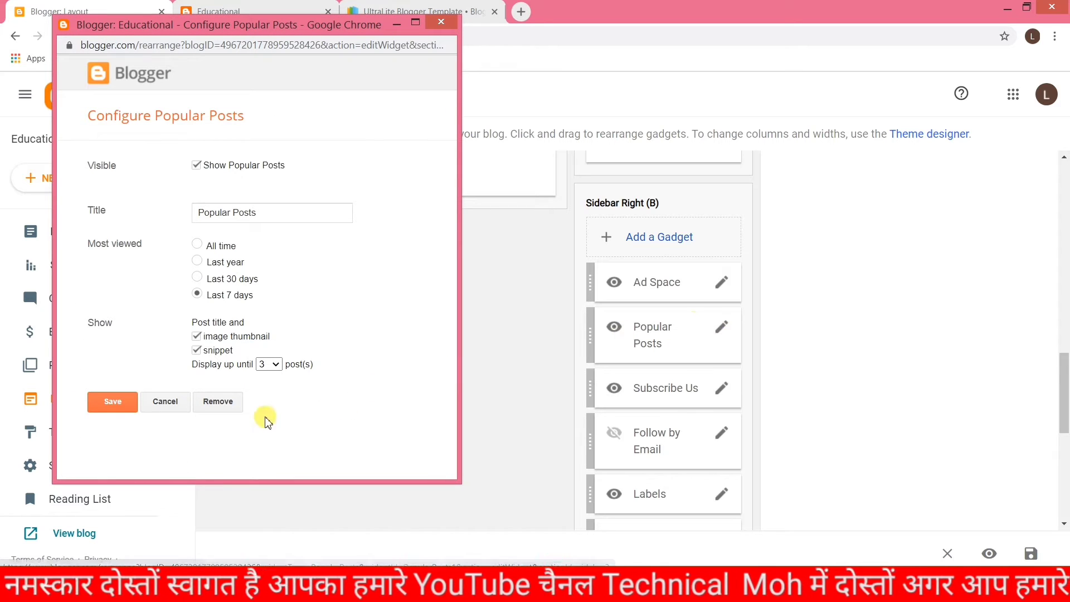
pyautogui.click(219, 403)
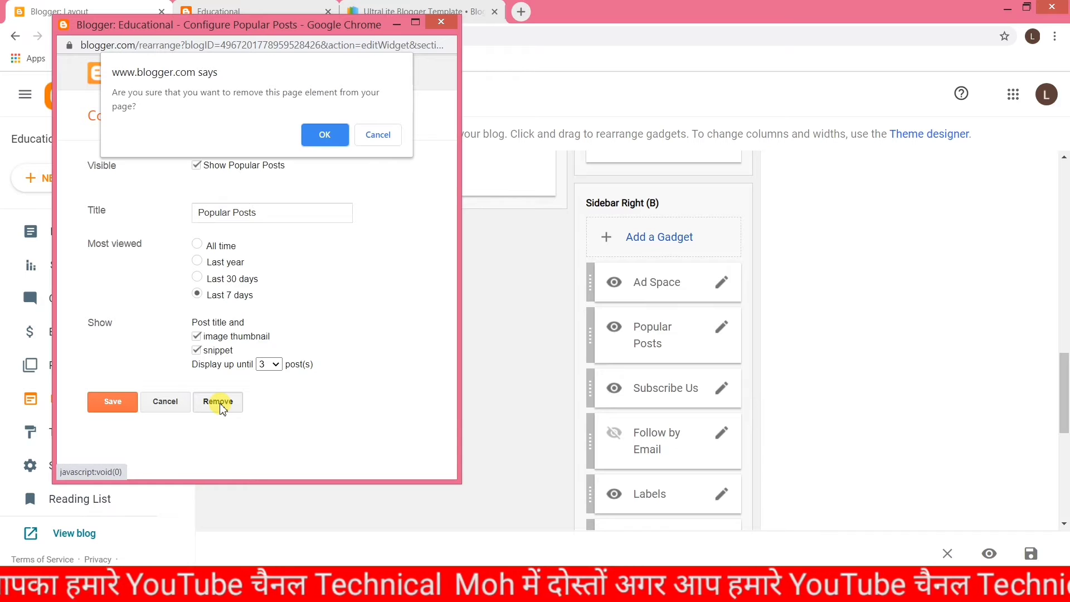
pyautogui.click(323, 134)
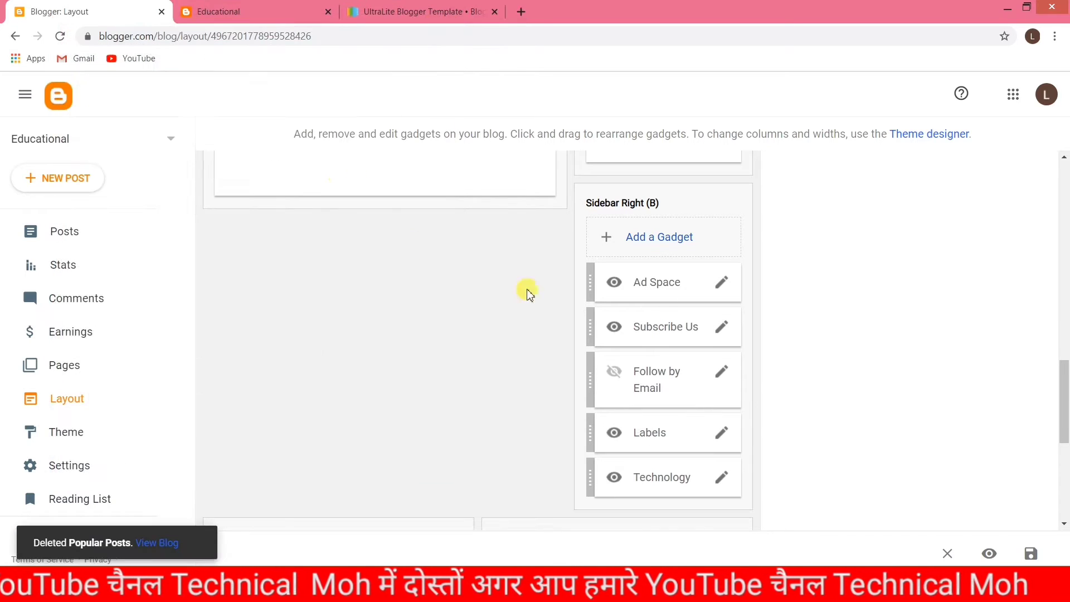
pyautogui.click(217, 8)
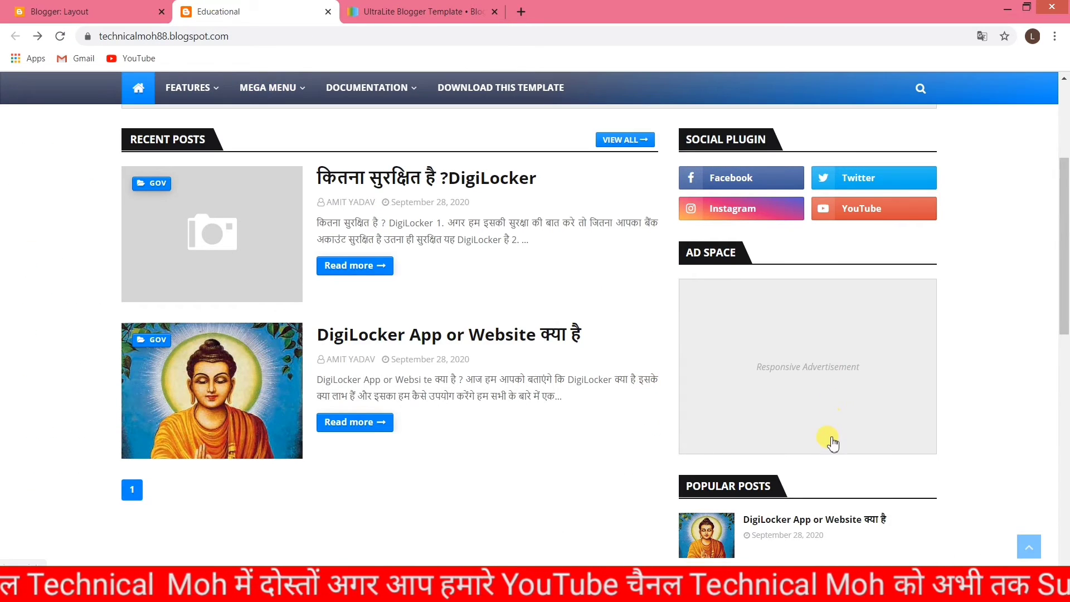
pyautogui.scroll(-3, 829, 440)
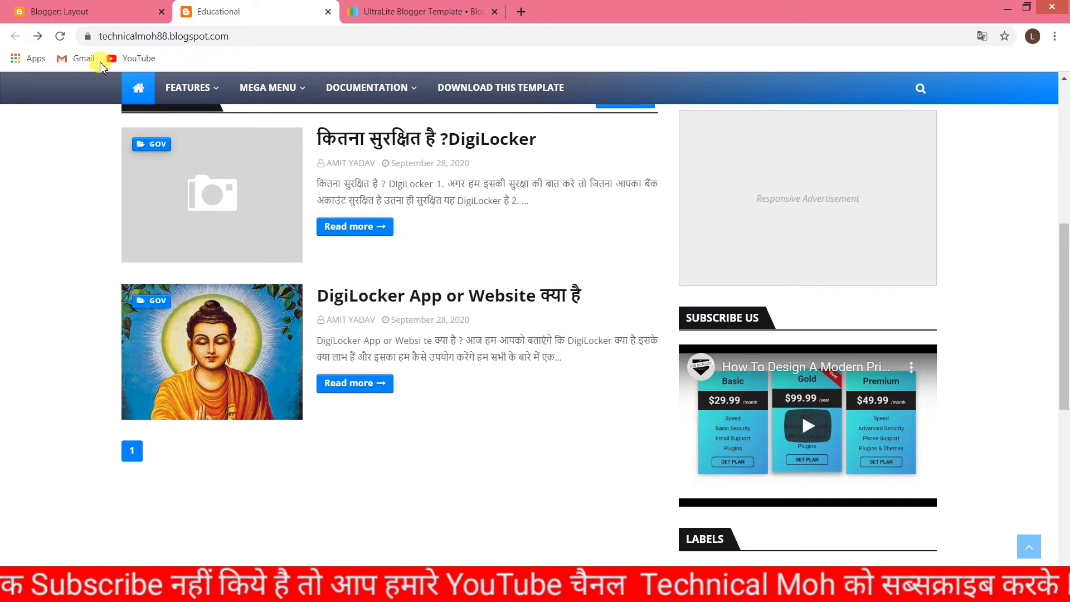
# Step: Remove the Subscribe Us gadget from Sidebar Right (B) in the blog layout
pyautogui.click(70, 12)
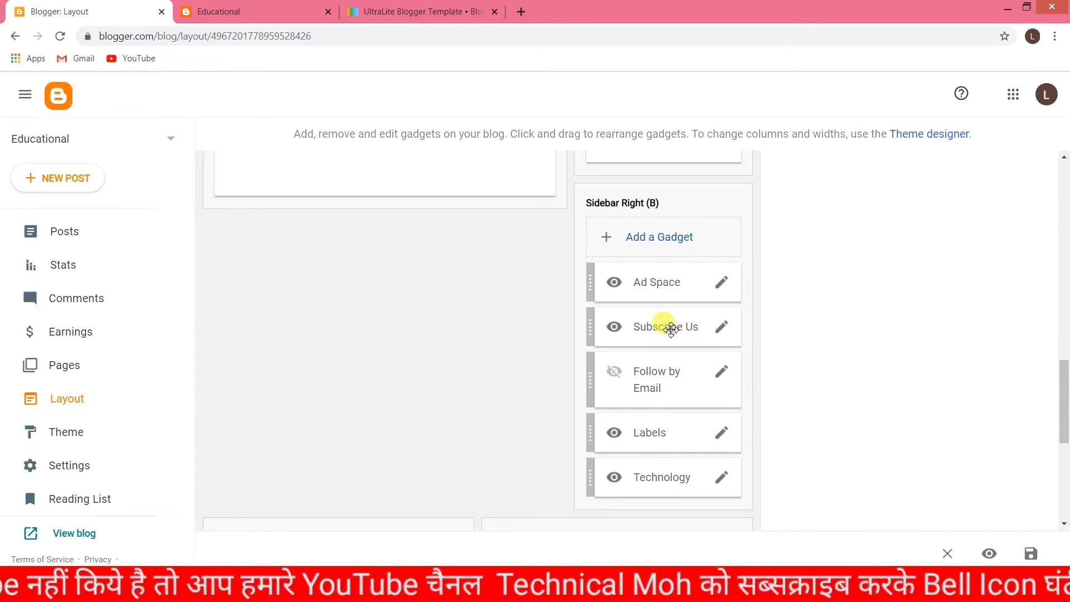
pyautogui.click(723, 327)
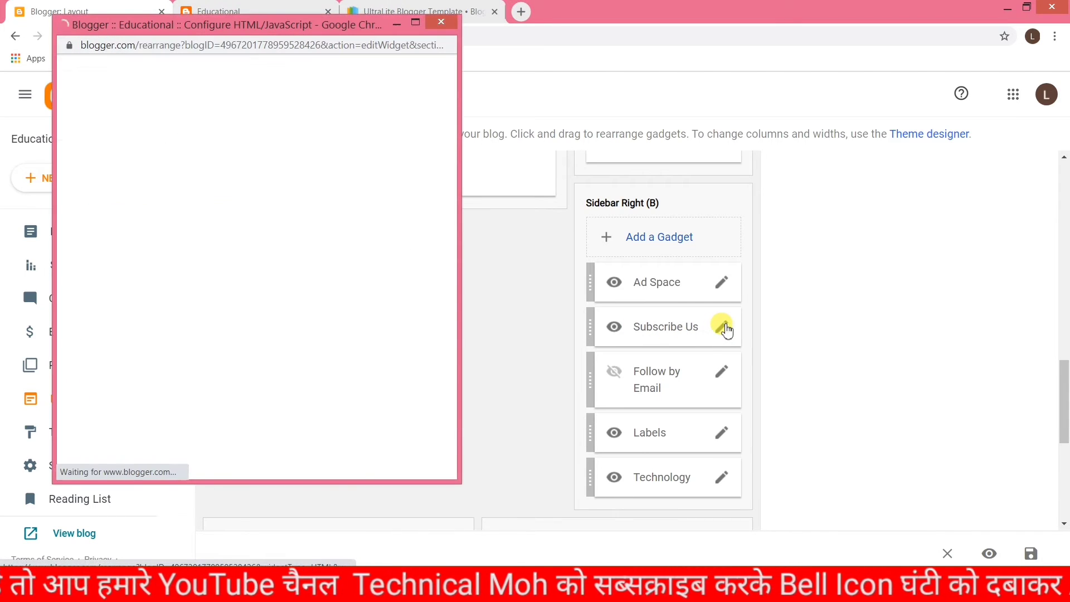
pyautogui.click(217, 456)
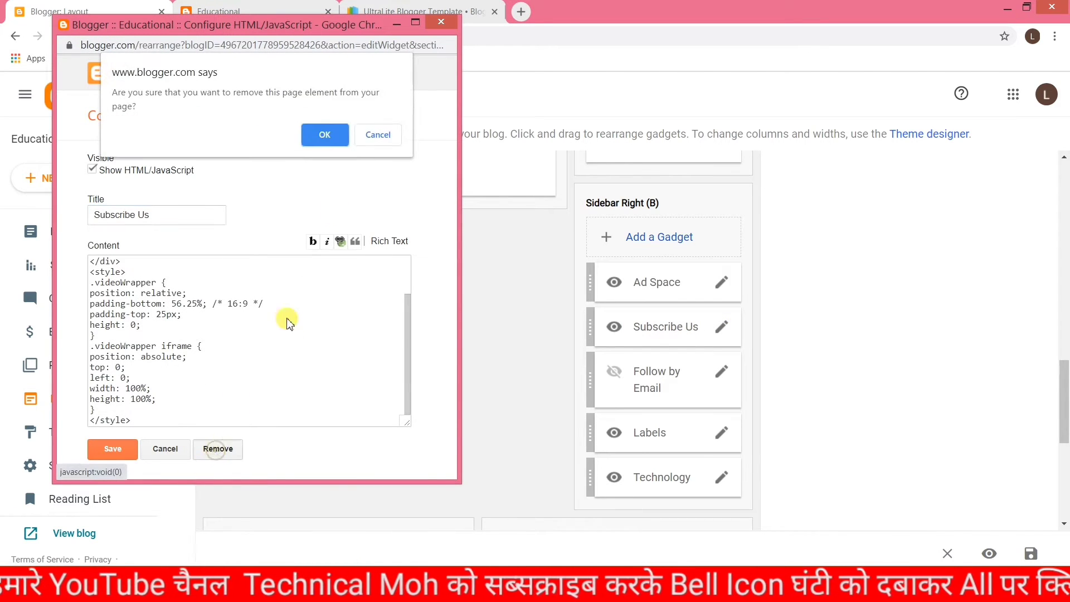
pyautogui.click(325, 136)
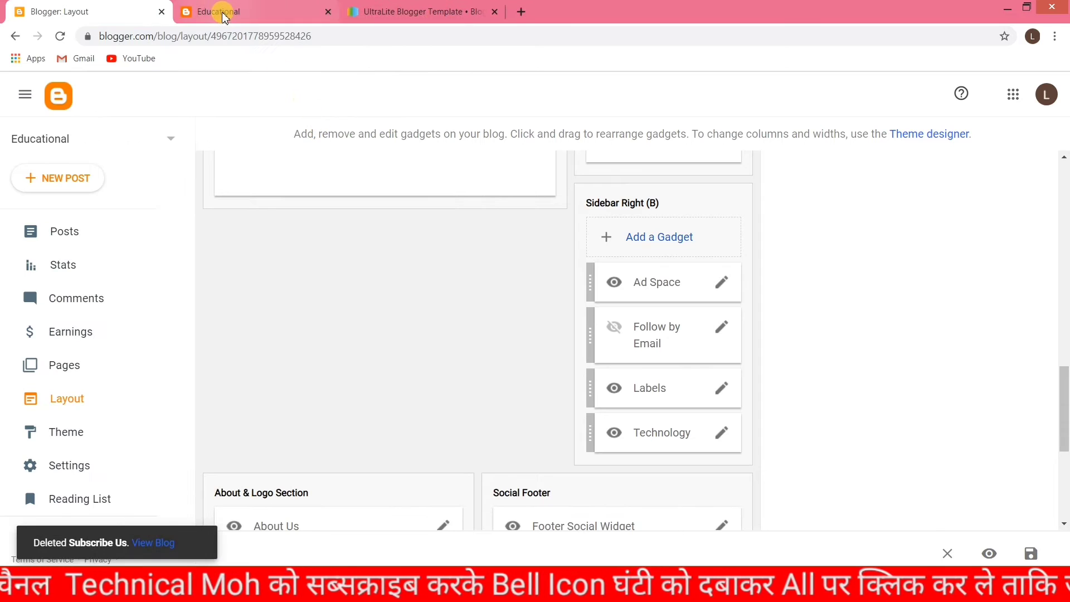
# Step: Reload the live blog and check the Labels and Technology blocks in its sidebar
pyautogui.click(223, 13)
pyautogui.click(60, 38)
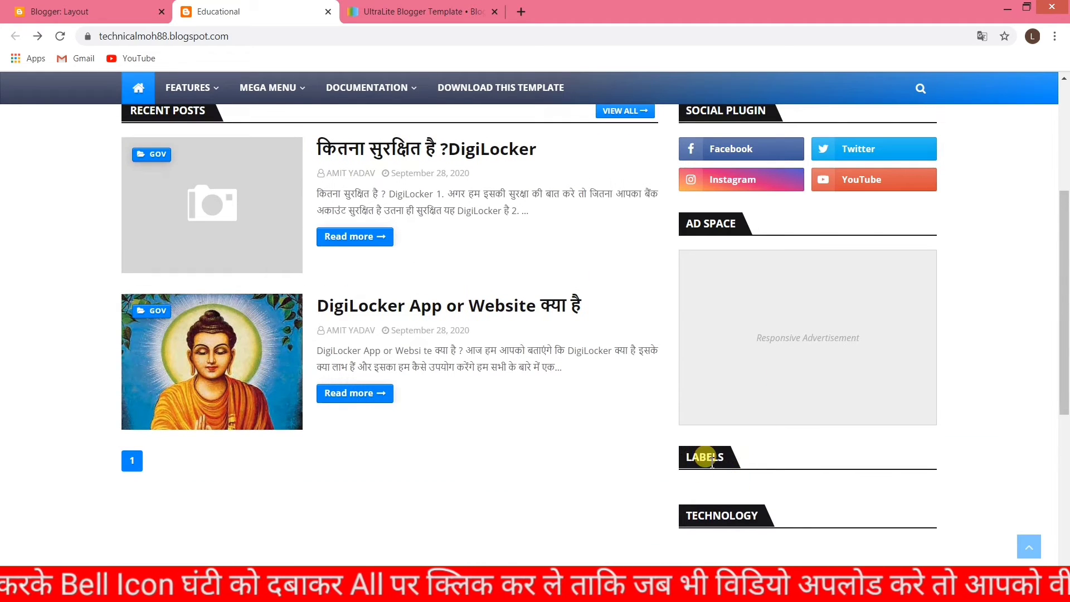
pyautogui.scroll(-2, 703, 441)
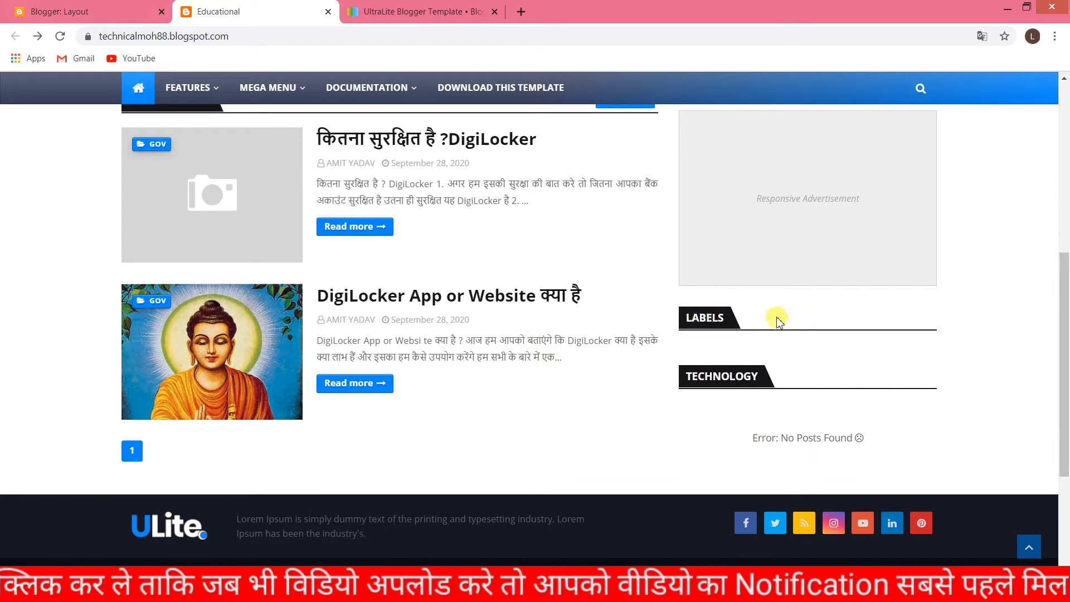
# Step: Remove the Technology gadget from Sidebar Right (B) in the blog layout
pyautogui.click(43, 16)
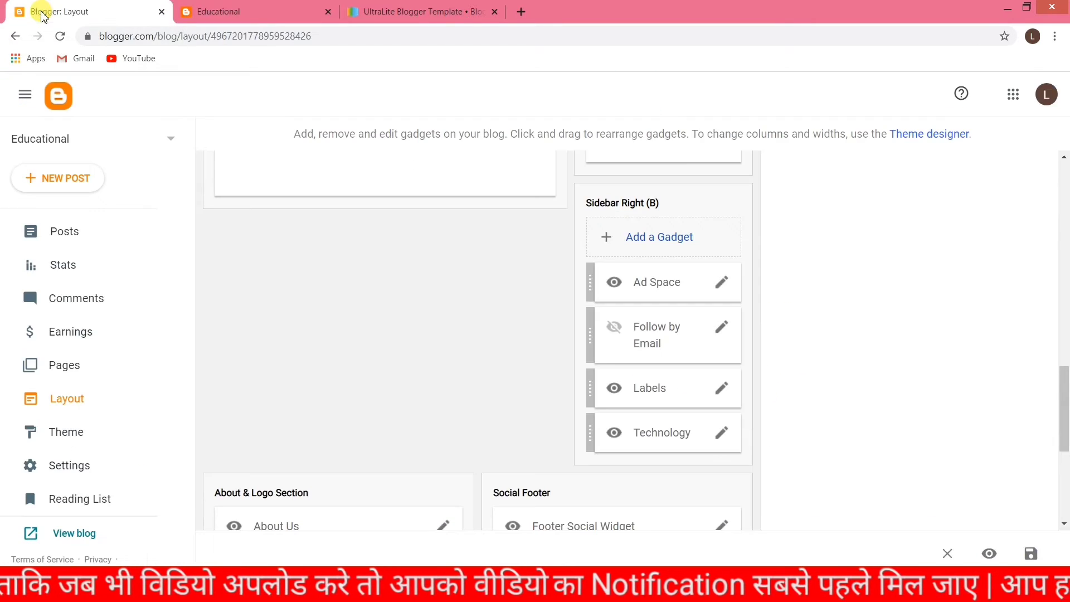
pyautogui.click(721, 438)
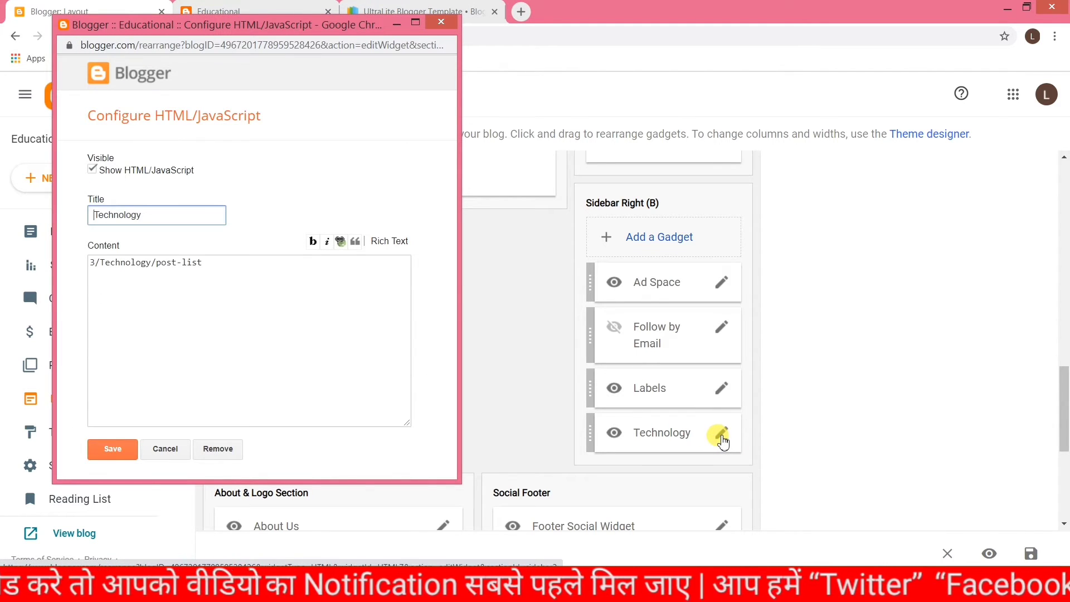
pyautogui.click(213, 451)
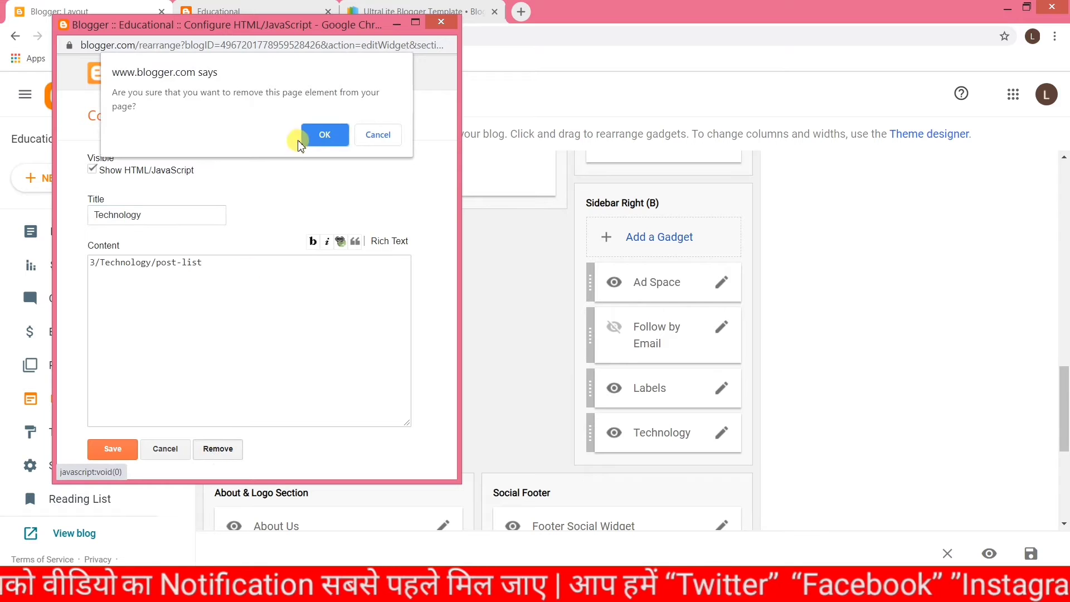
pyautogui.click(323, 135)
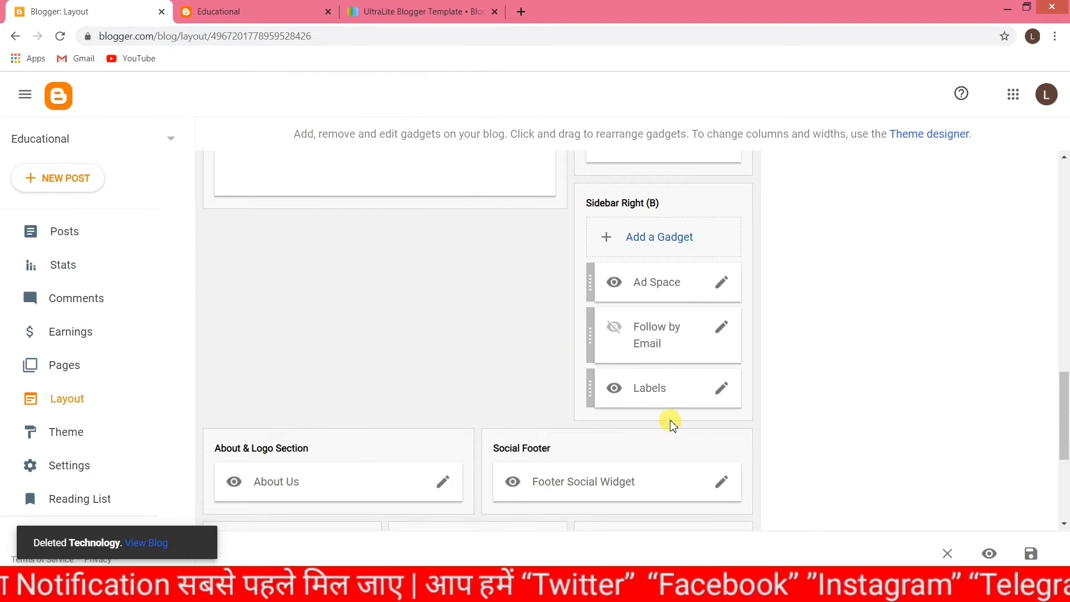
# Step: Examine the updated live blog homepage, from the header menu down to the sidebar's Labels block and the footer
pyautogui.click(260, 8)
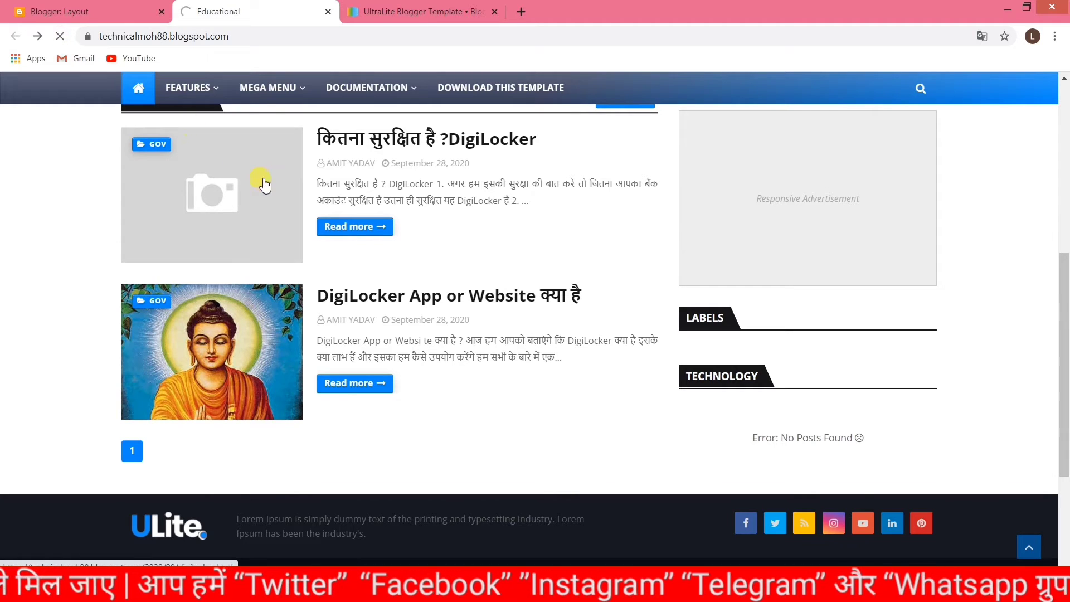
pyautogui.scroll(-2, 502, 310)
pyautogui.scroll(10, 788, 382)
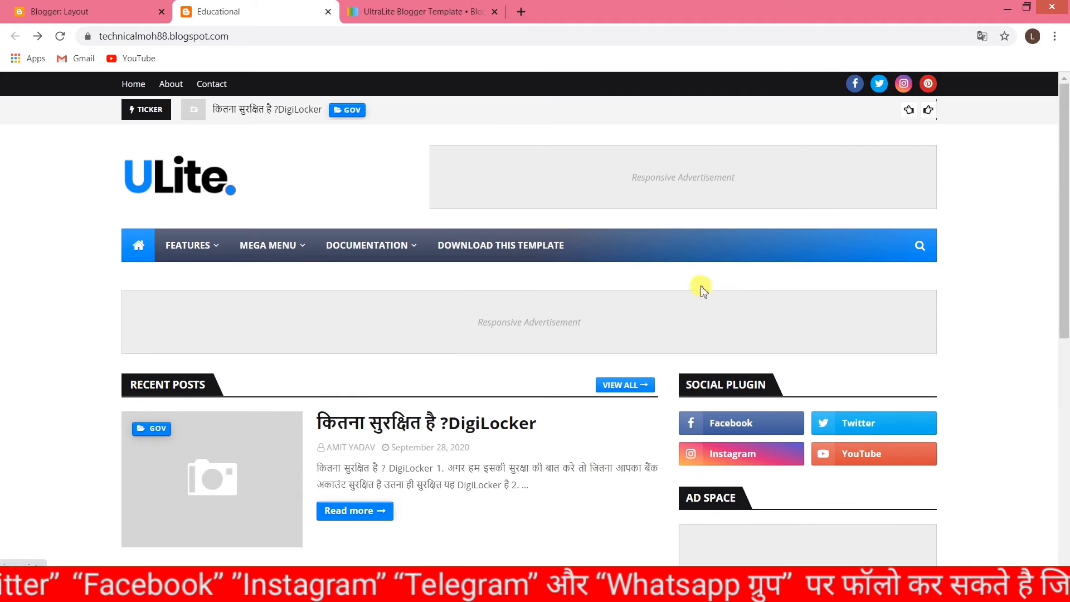
pyautogui.moveTo(355, 246)
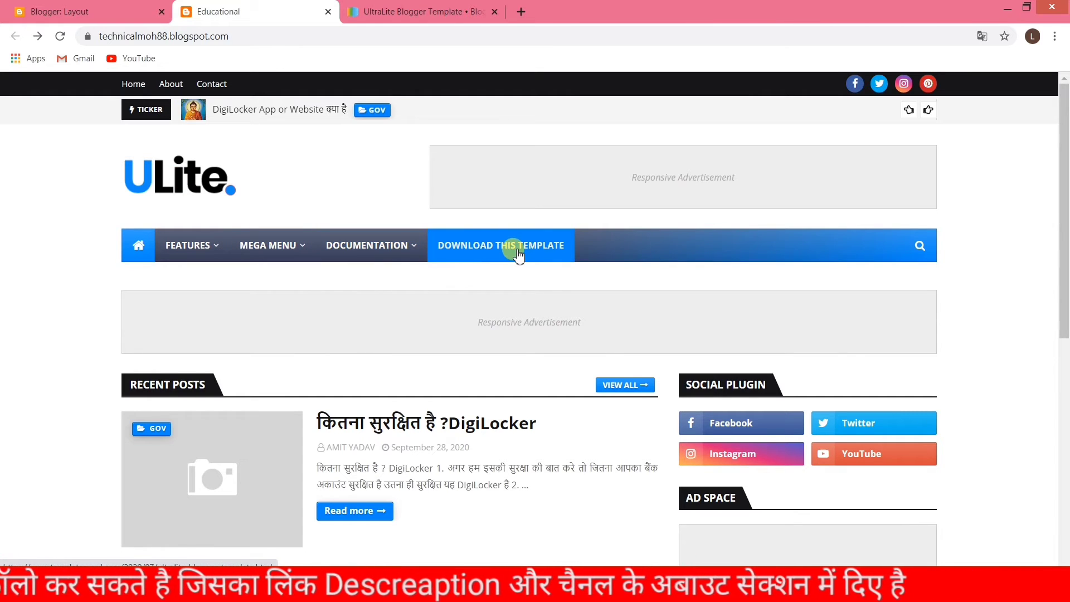
pyautogui.scroll(-5, 629, 344)
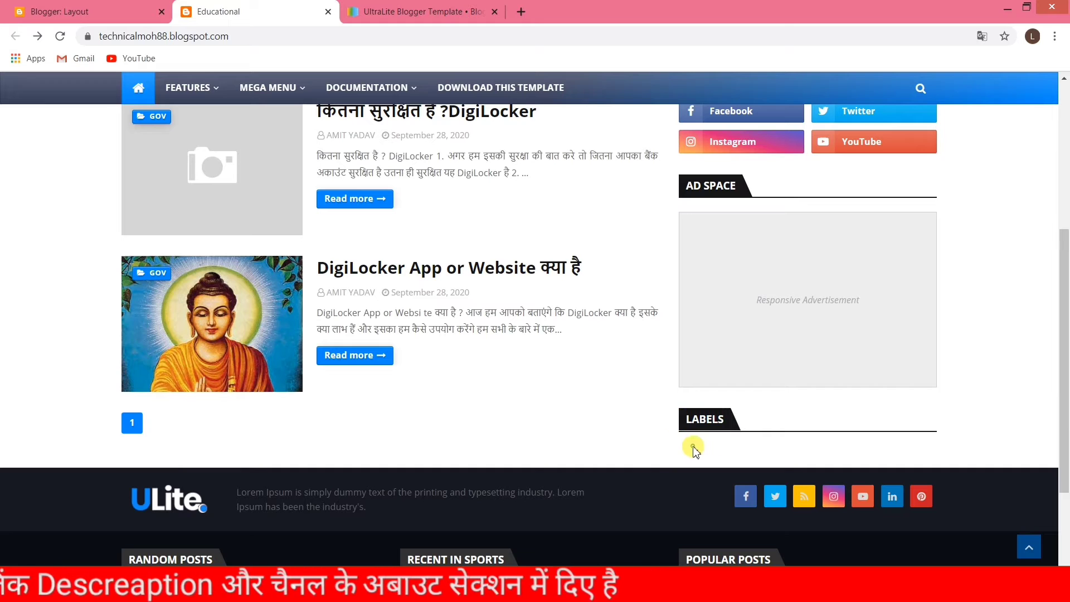
pyautogui.scroll(1, 415, 393)
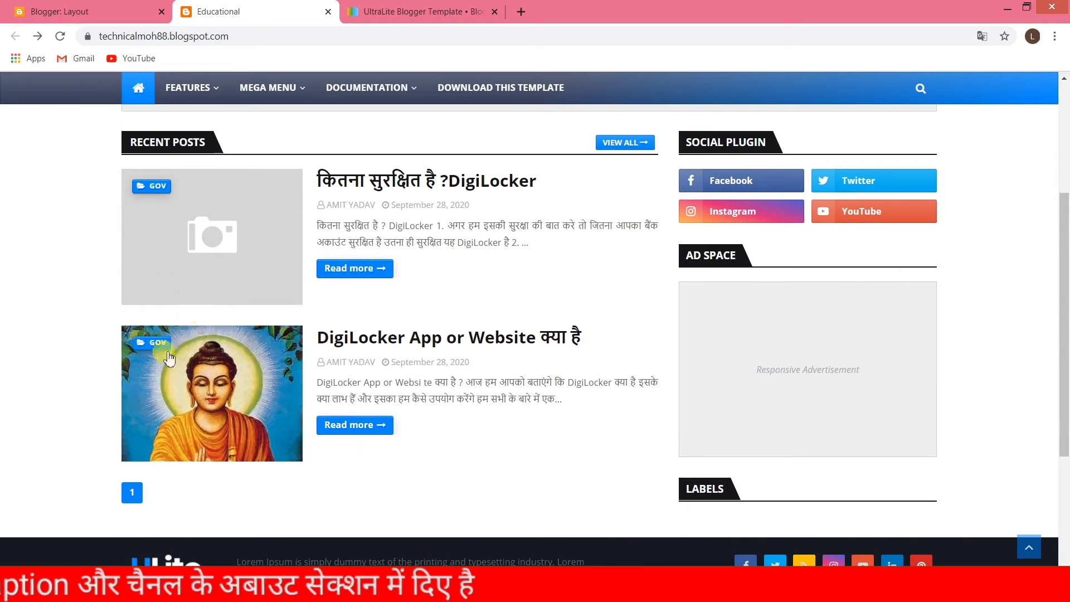
# Step: Set the Labels gadget in Sidebar Right (B) to show all labels and save its configuration
pyautogui.click(84, 11)
pyautogui.click(721, 389)
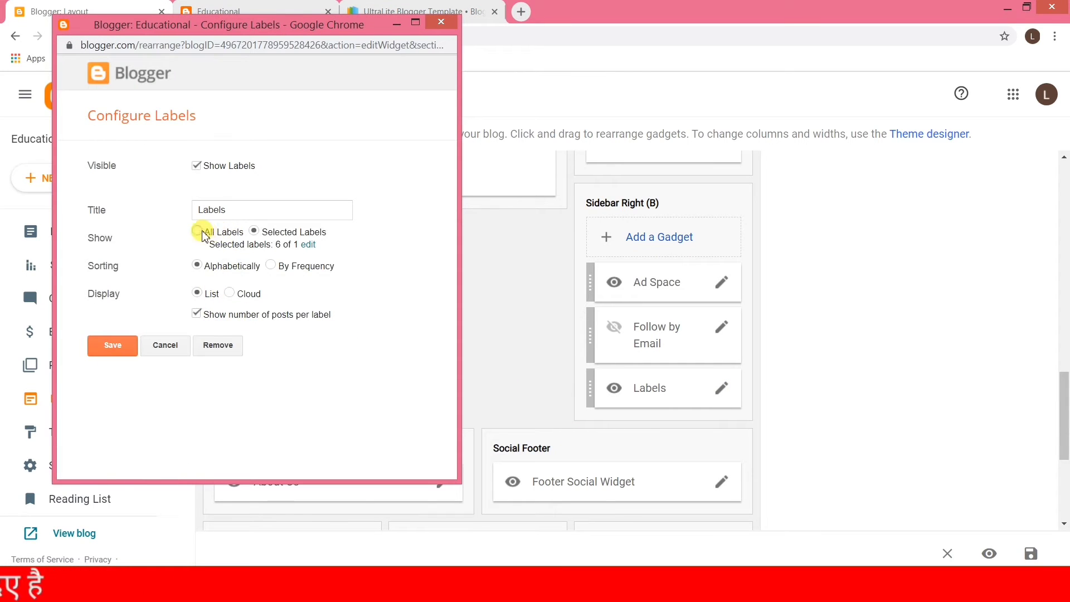
pyautogui.click(309, 245)
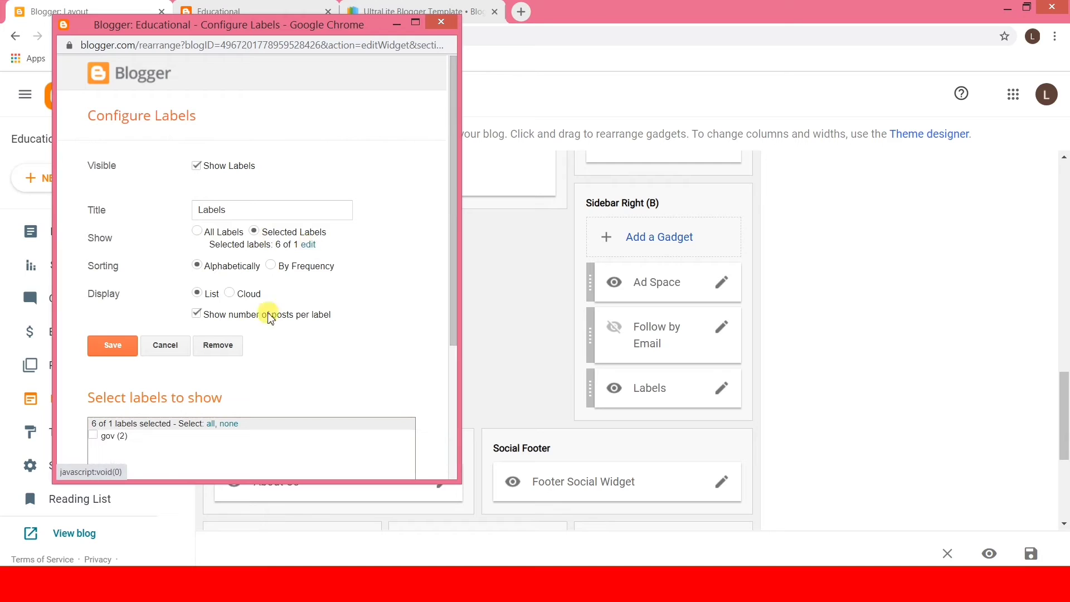
pyautogui.scroll(-1, 173, 406)
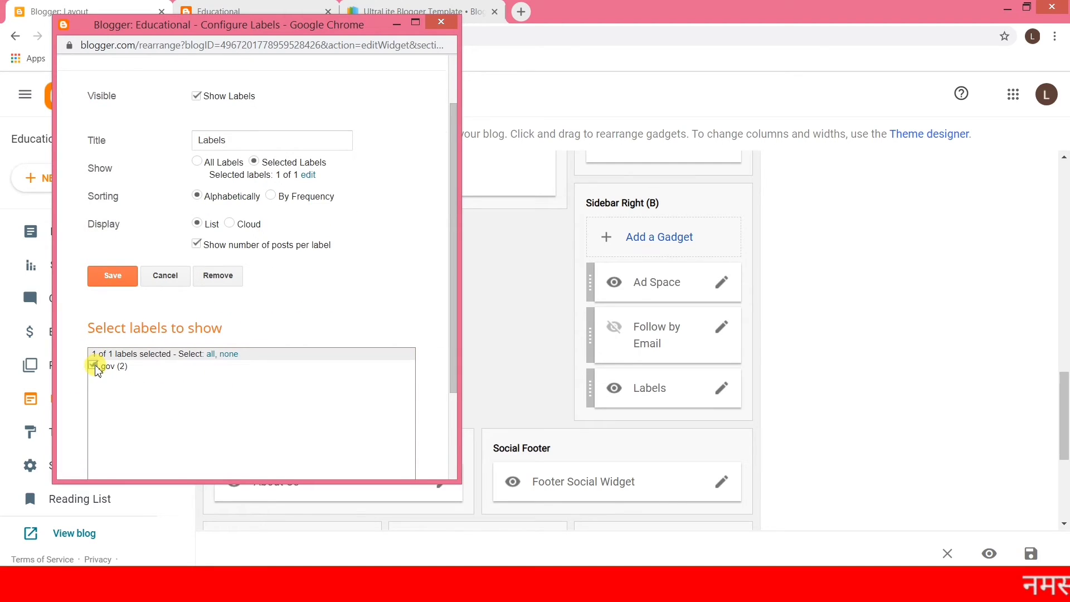
pyautogui.click(197, 162)
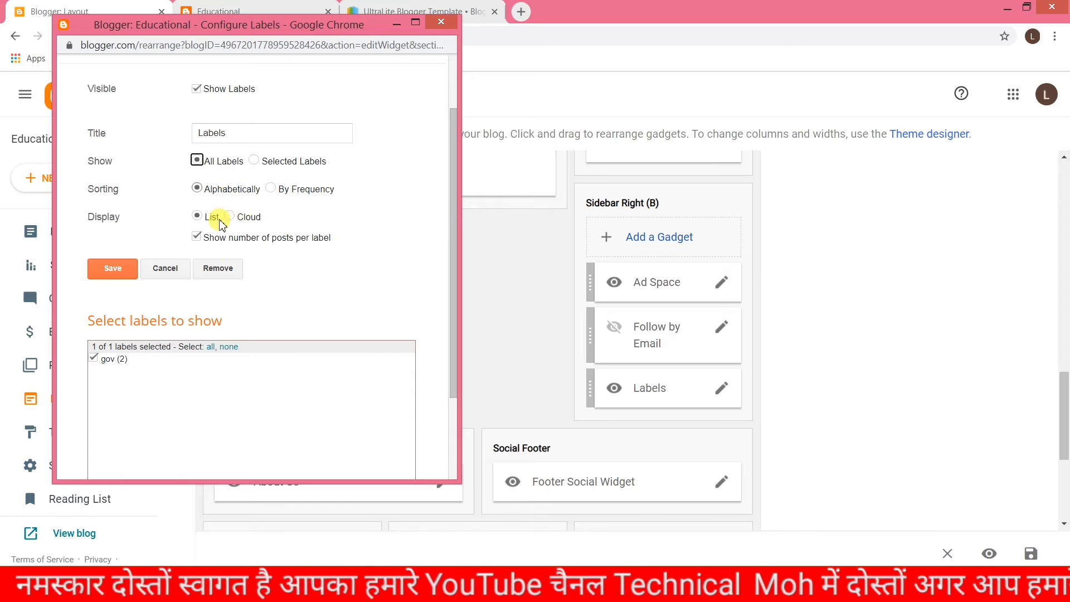
pyautogui.click(113, 266)
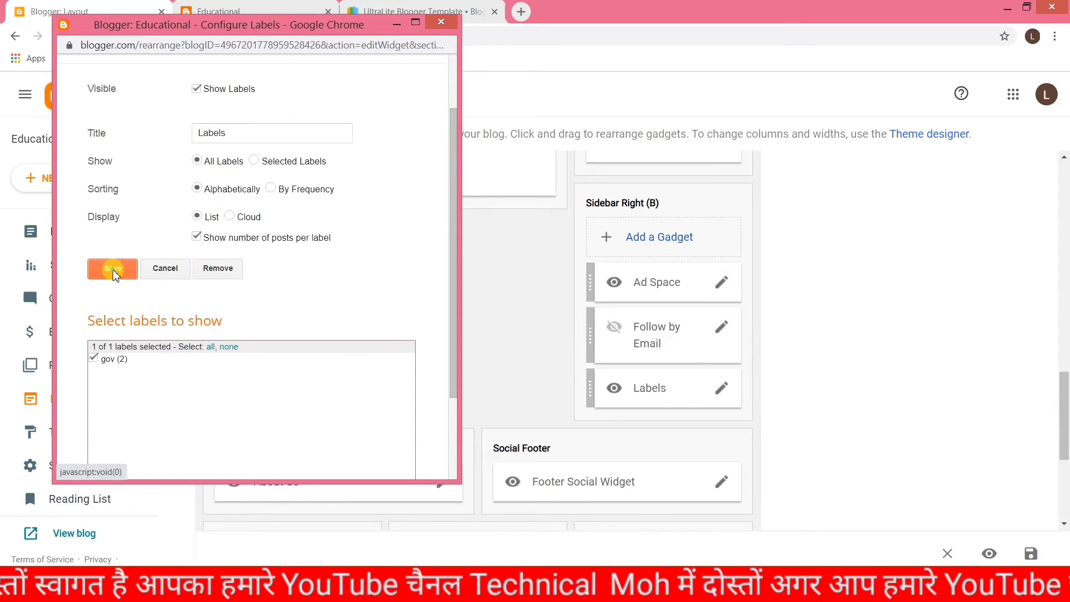
# Step: Reload the live blog and check the sidebar's Labels block and the posts listed under its GOV label
pyautogui.click(245, 10)
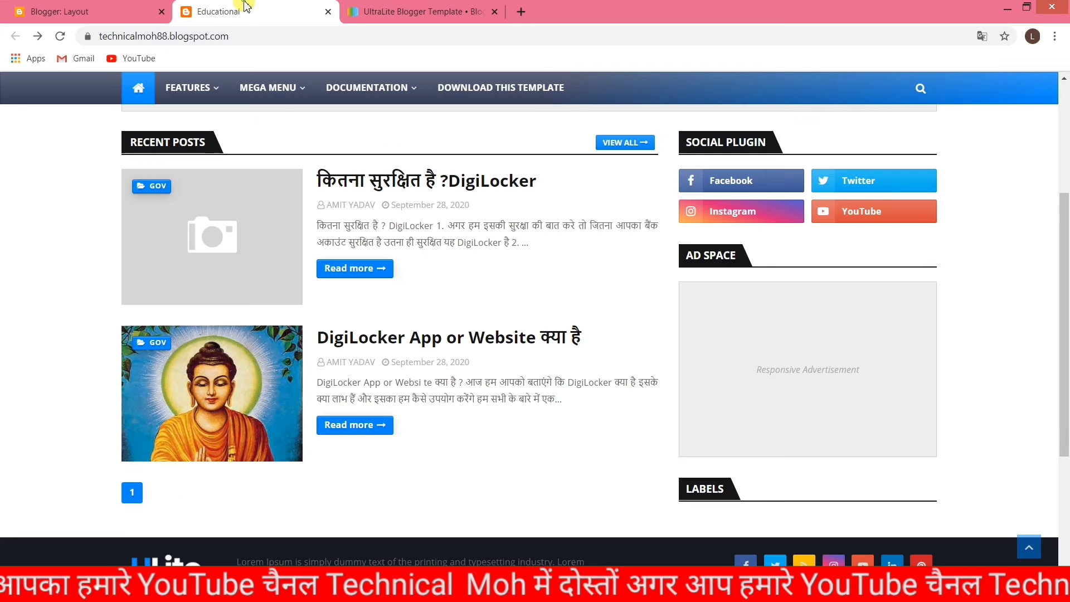
pyautogui.click(60, 36)
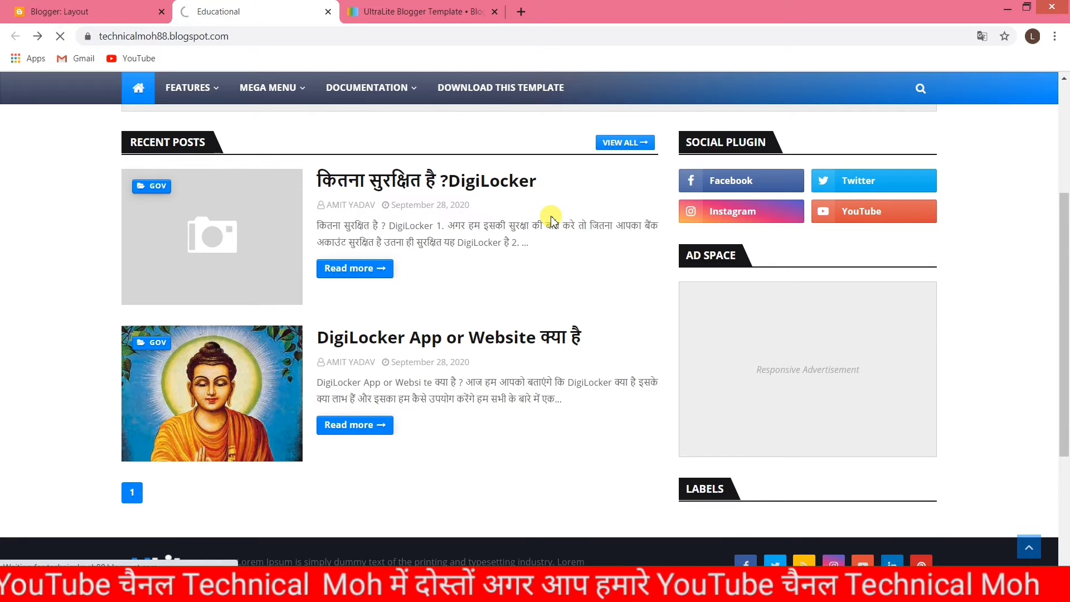
pyautogui.scroll(-4, 684, 303)
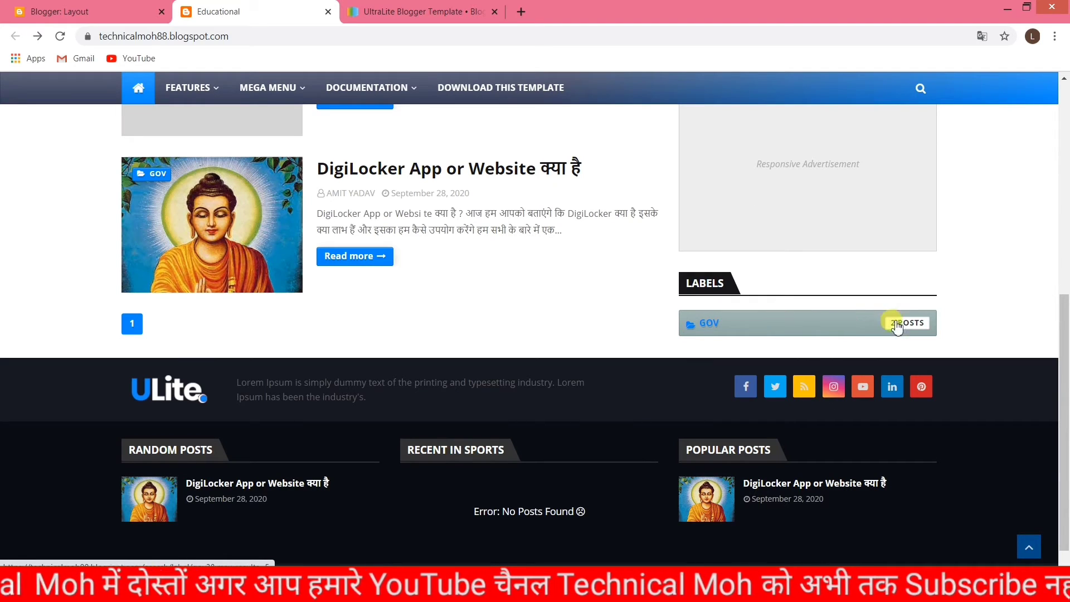
pyautogui.scroll(2, 724, 334)
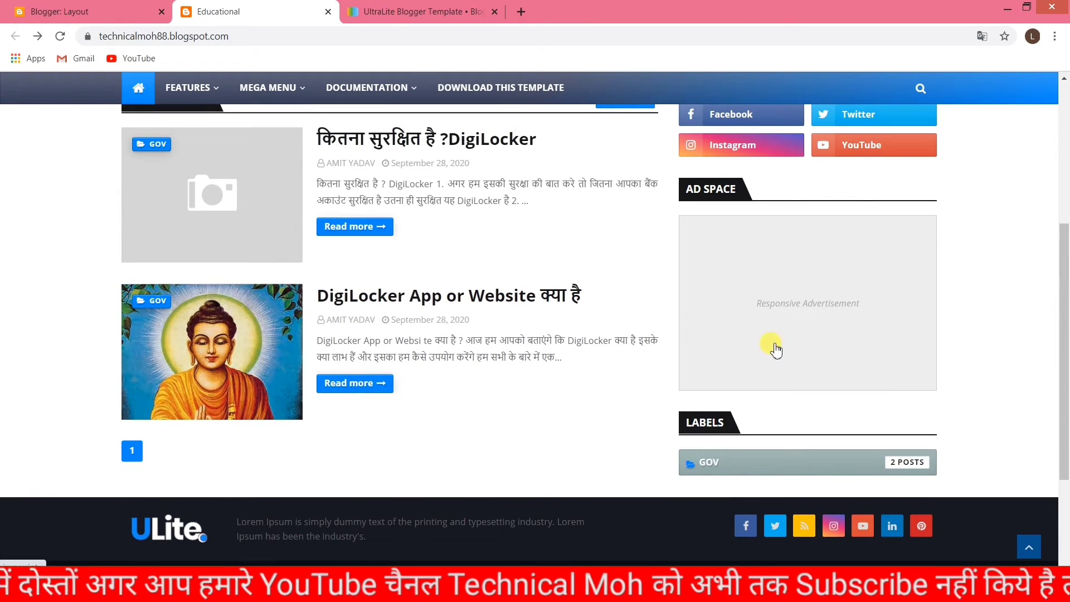
pyautogui.click(710, 465)
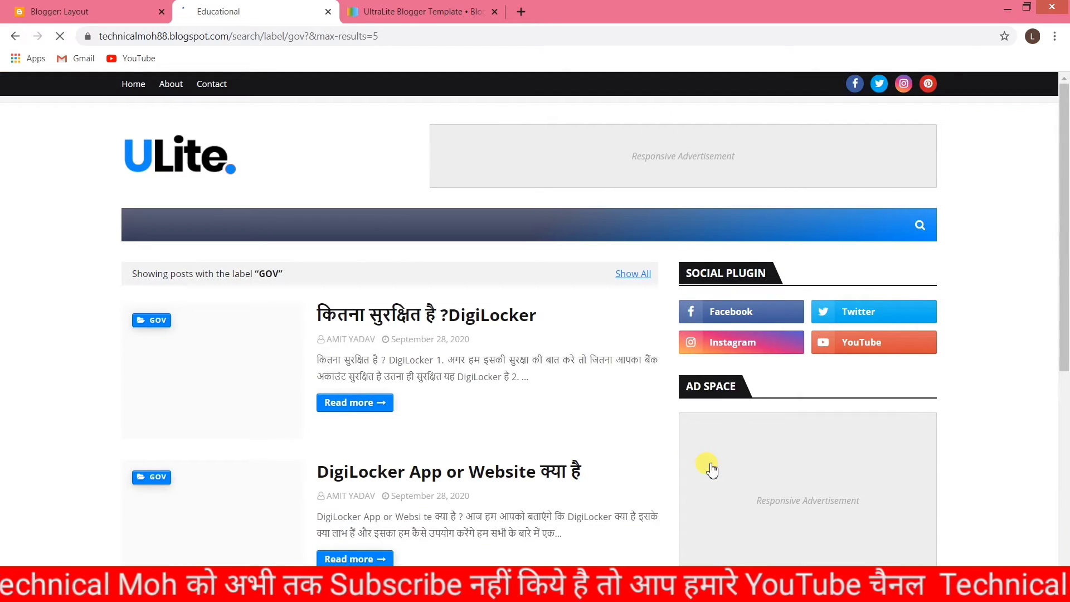
pyautogui.scroll(-3, 712, 469)
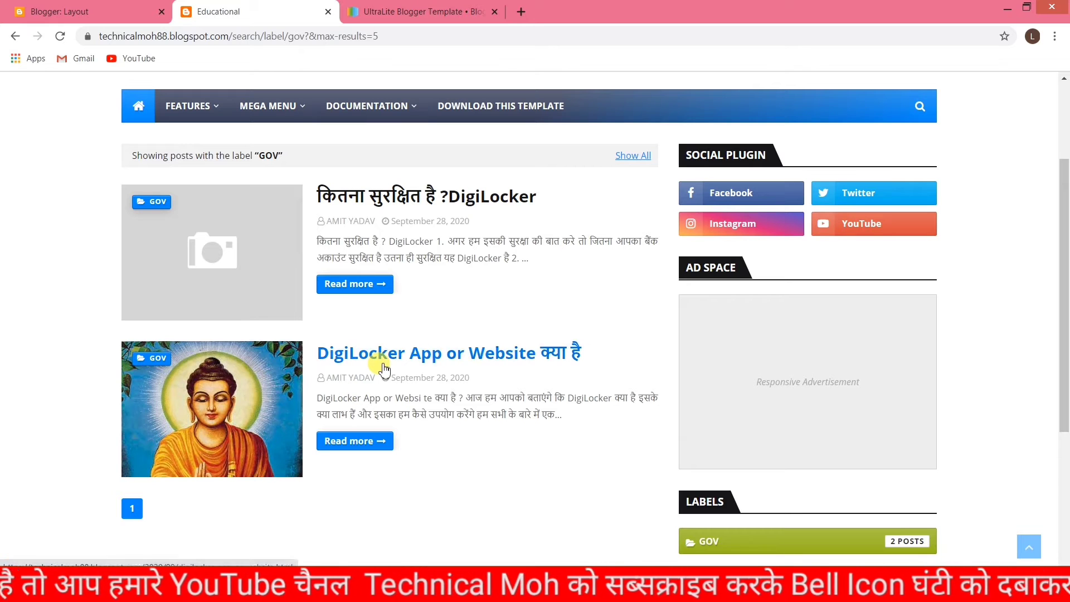
pyautogui.click(15, 35)
# Step: Create a new blog post titled "xdfgdfgd" and fill its body with several lines of placeholder text
pyautogui.click(61, 11)
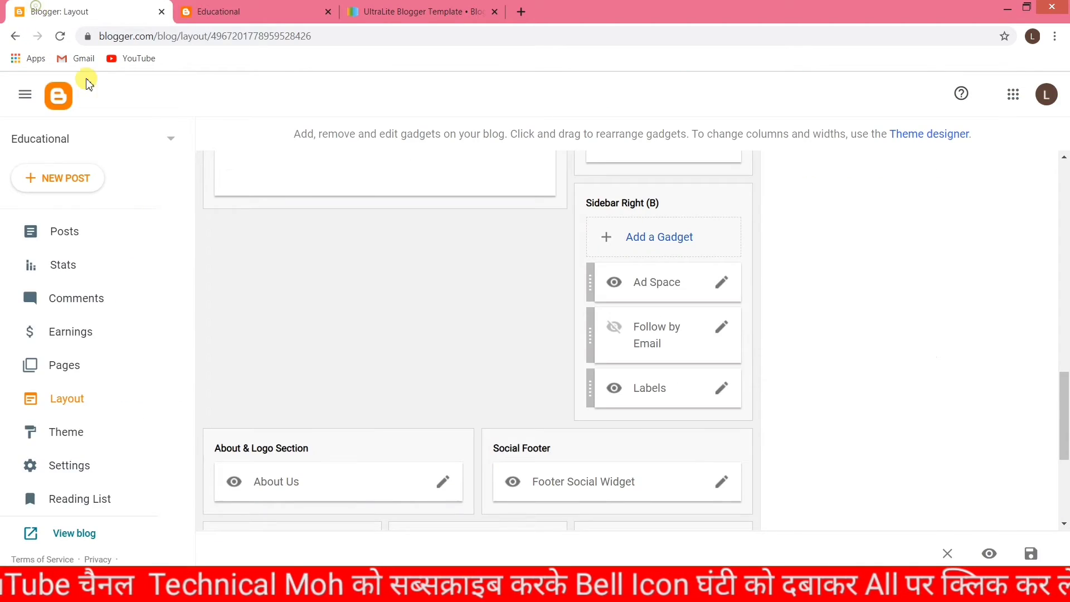
pyautogui.click(62, 182)
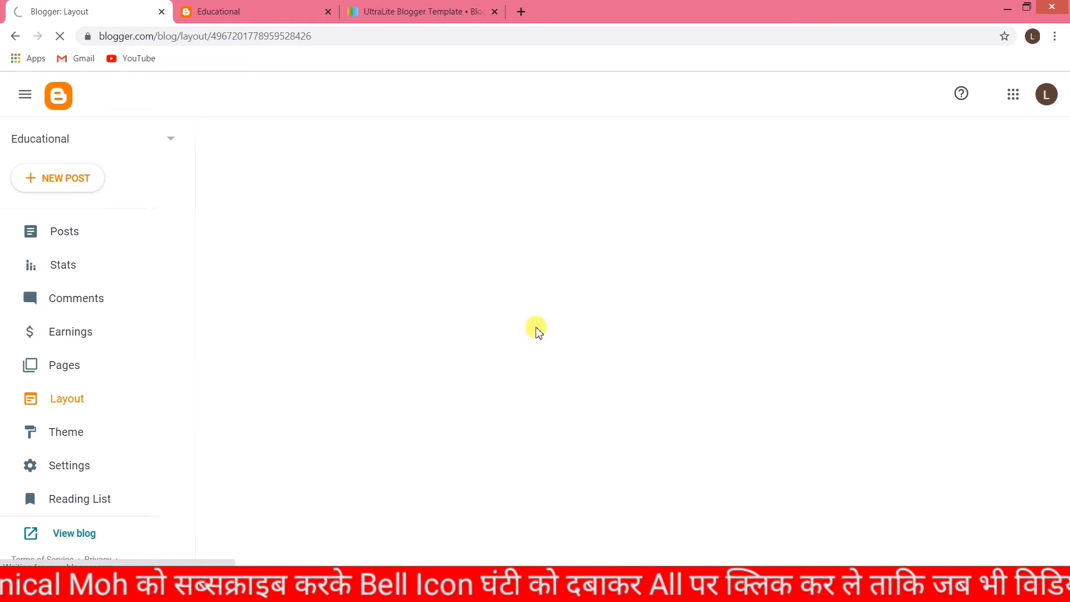
pyautogui.click(35, 149)
pyautogui.write('xdfgdfgd')
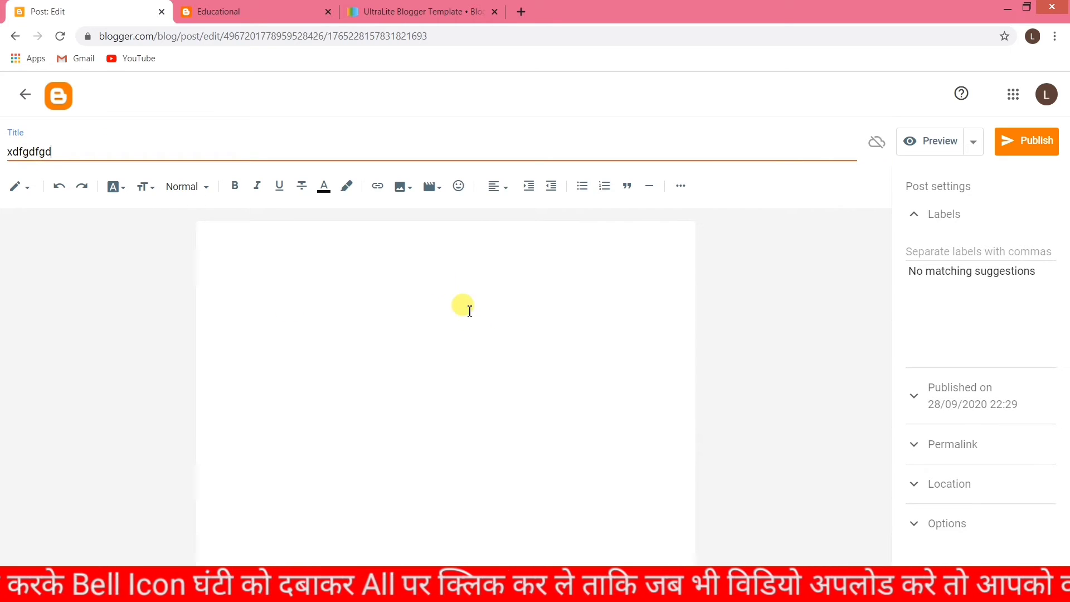
pyautogui.click(427, 274)
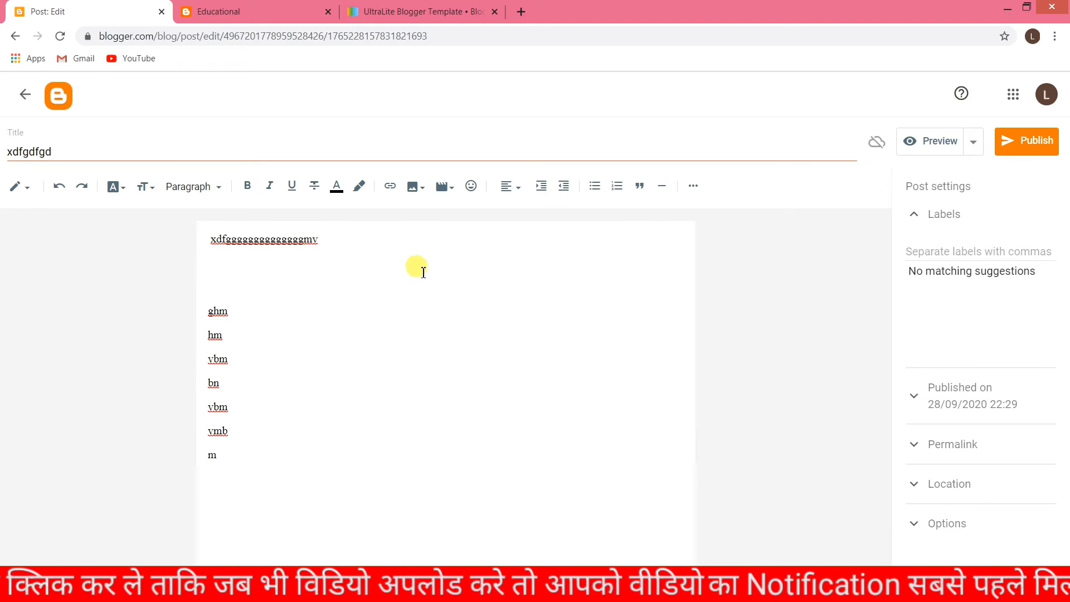
# Step: Add the label "tech" to the new post and publish it
pyautogui.click(946, 254)
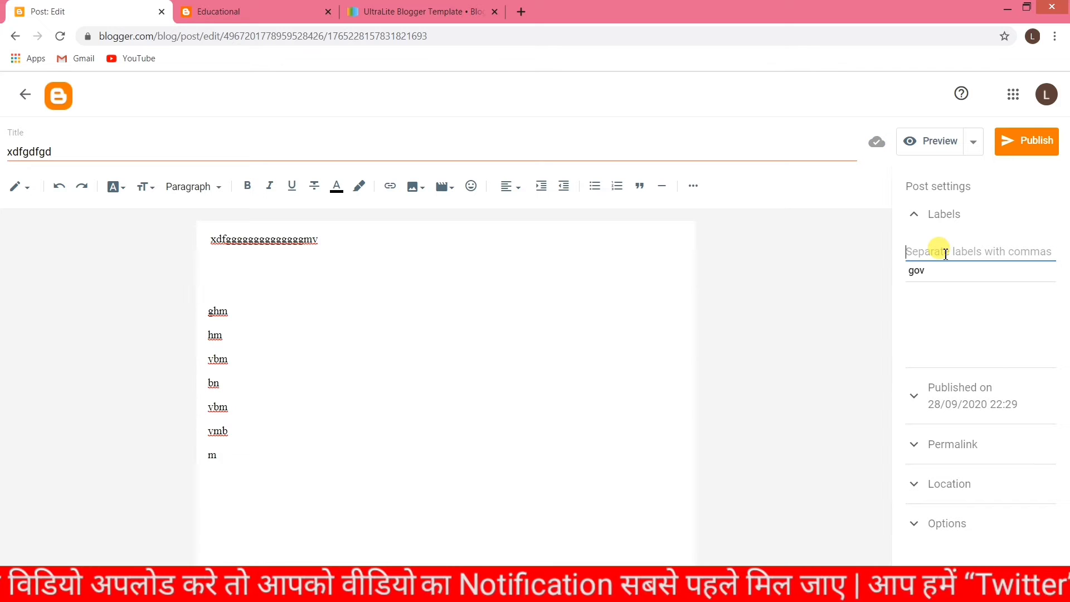
pyautogui.write('tech')
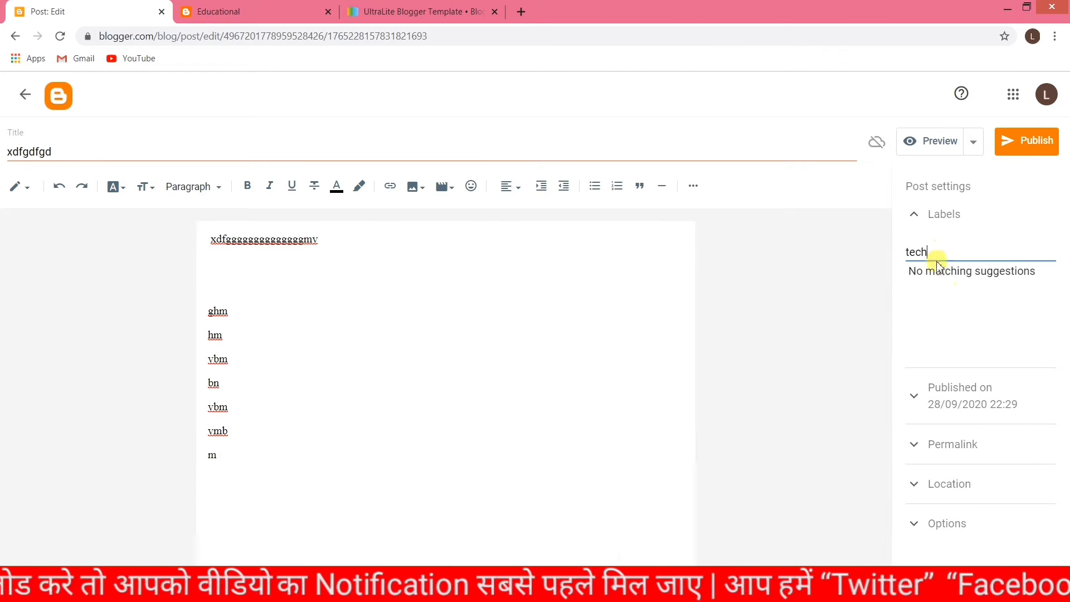
pyautogui.click(922, 215)
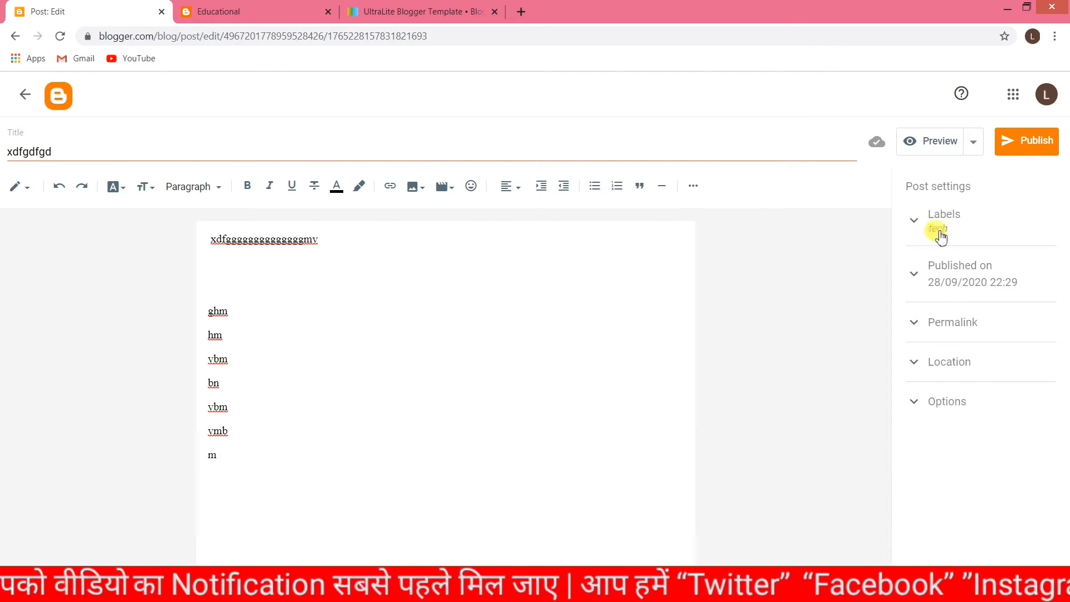
pyautogui.click(1023, 143)
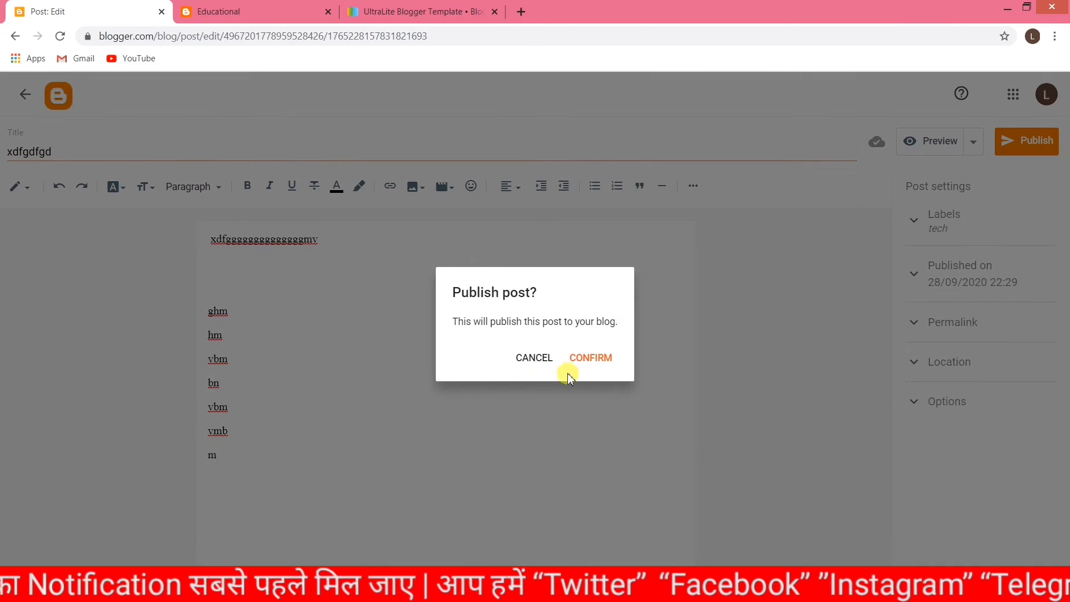
pyautogui.click(590, 358)
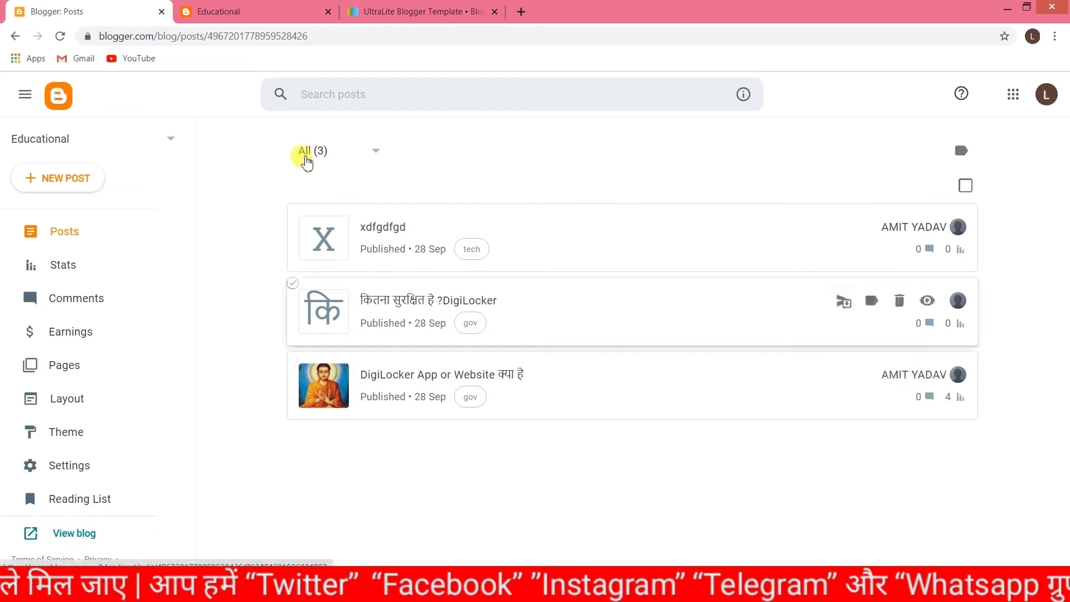
# Step: Reload the live blog and view the posts filed under the TECH label in the sidebar
pyautogui.click(212, 12)
pyautogui.click(65, 41)
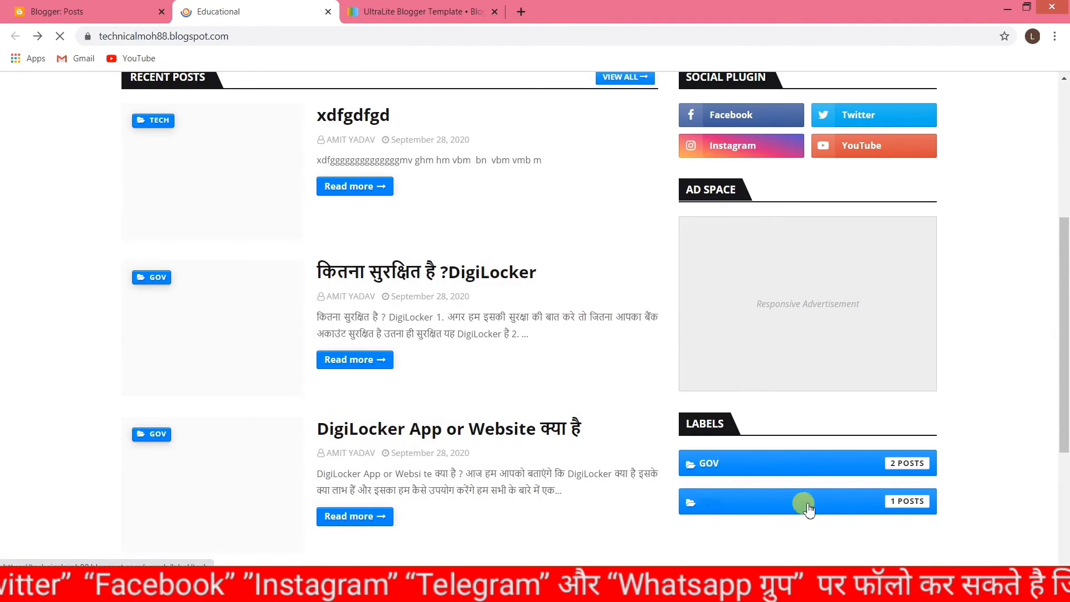
pyautogui.scroll(-3, 719, 451)
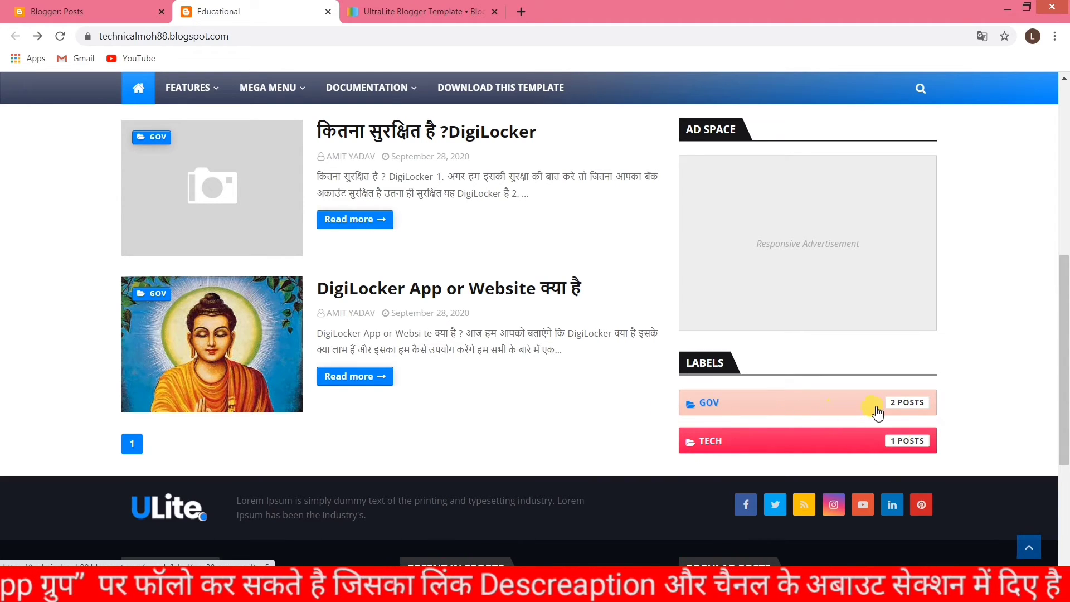
pyautogui.click(714, 443)
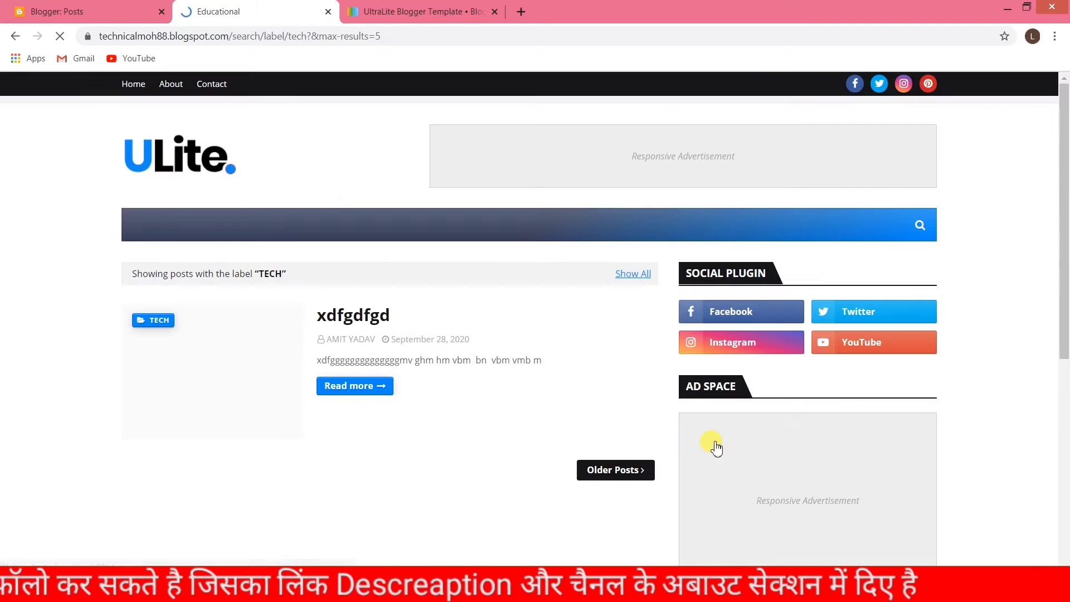
pyautogui.scroll(-3, 312, 301)
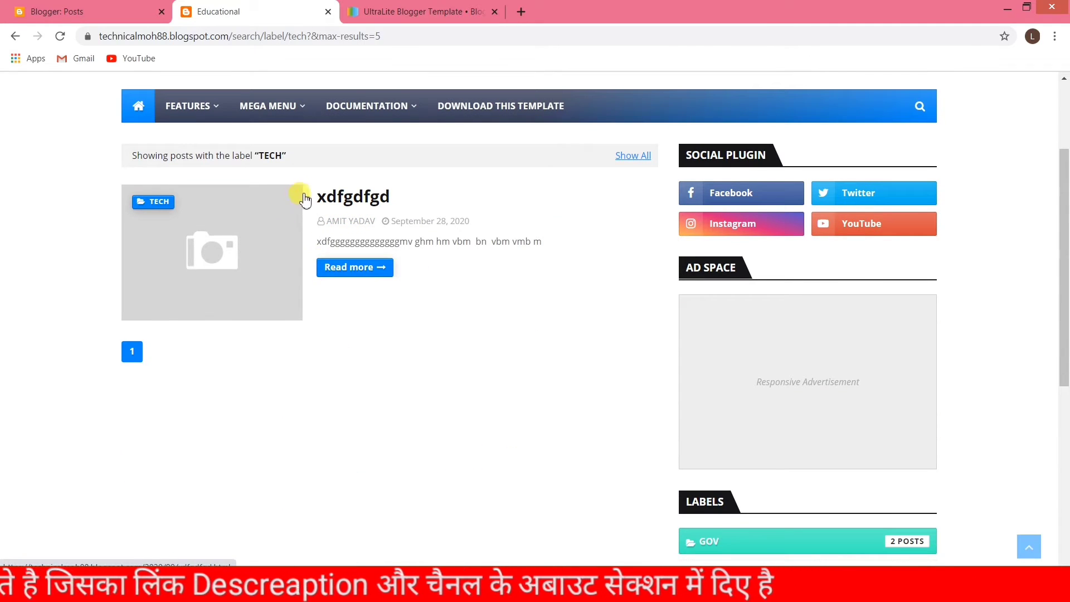
# Step: Read through the published "xdfgdfgd" post, return to the TECH label page and check its header area
pyautogui.click(216, 237)
pyautogui.scroll(-10, 221, 275)
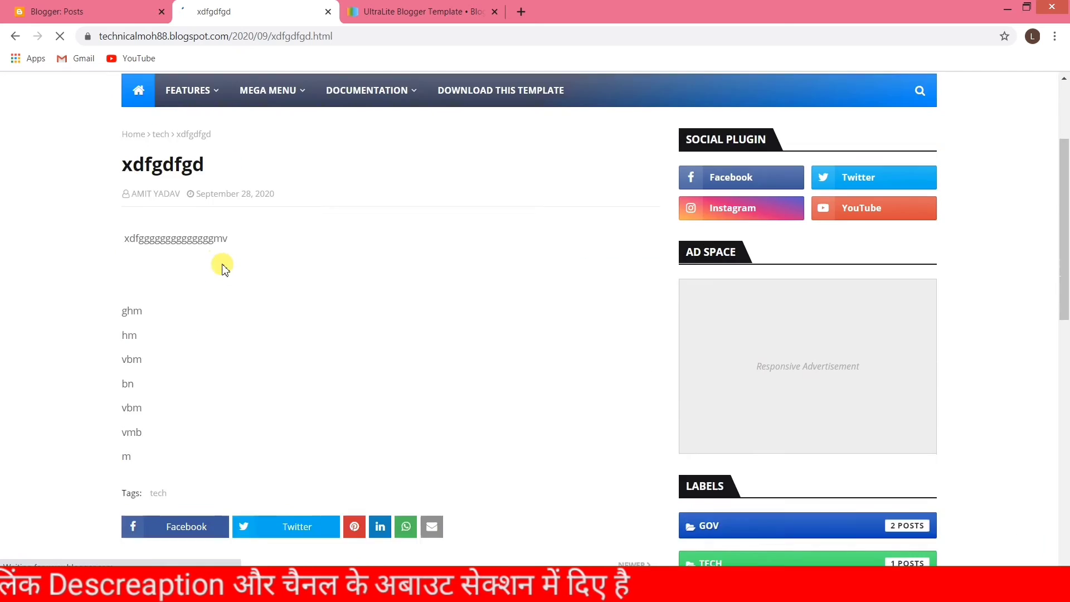
pyautogui.scroll(10, 222, 274)
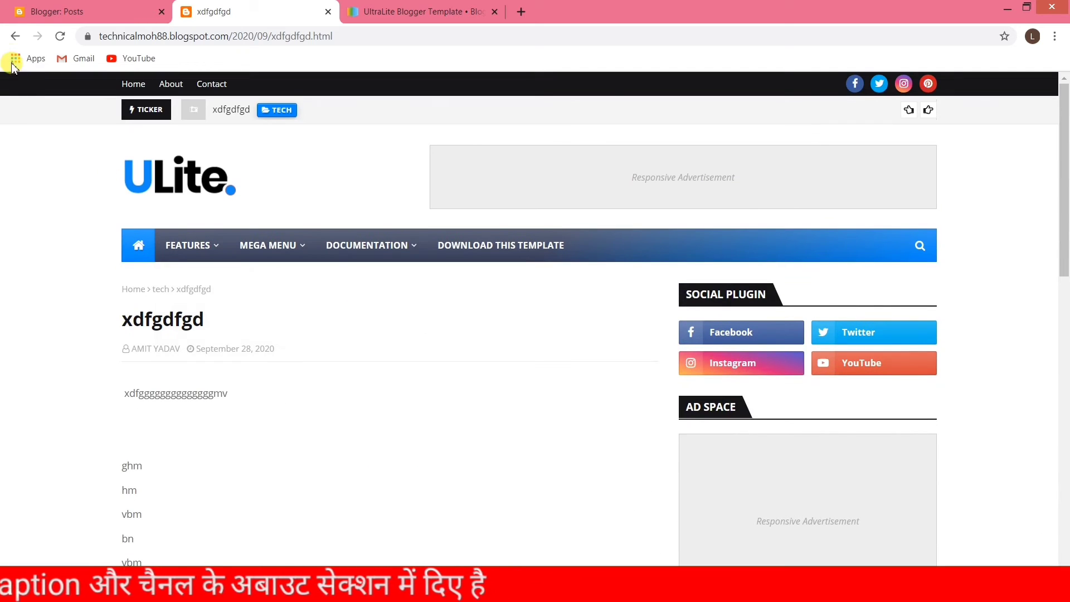
pyautogui.click(14, 36)
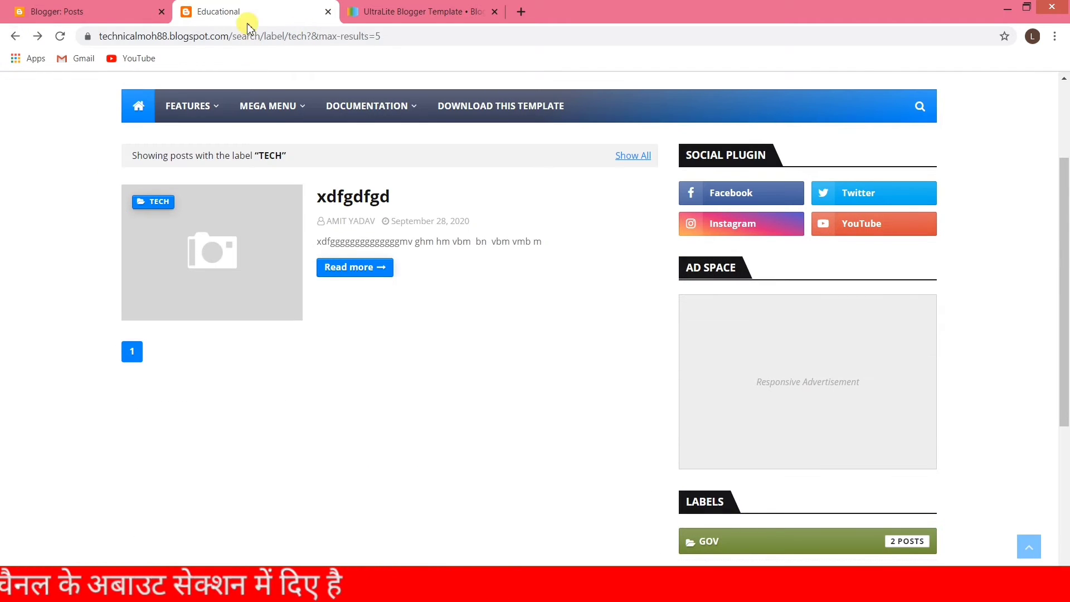
pyautogui.click(71, 11)
pyautogui.click(223, 5)
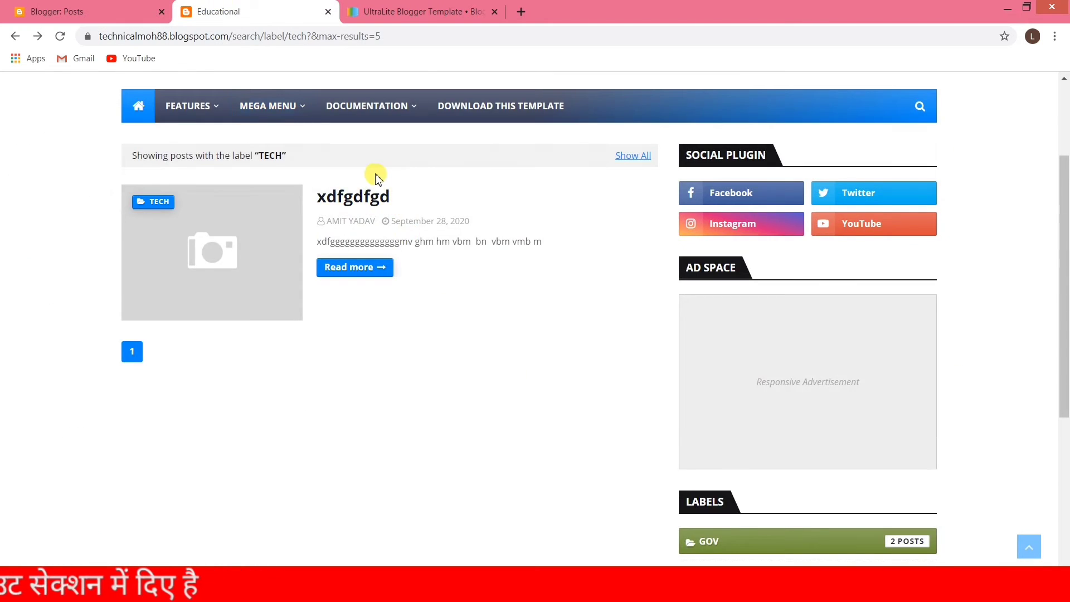
pyautogui.scroll(3, 279, 211)
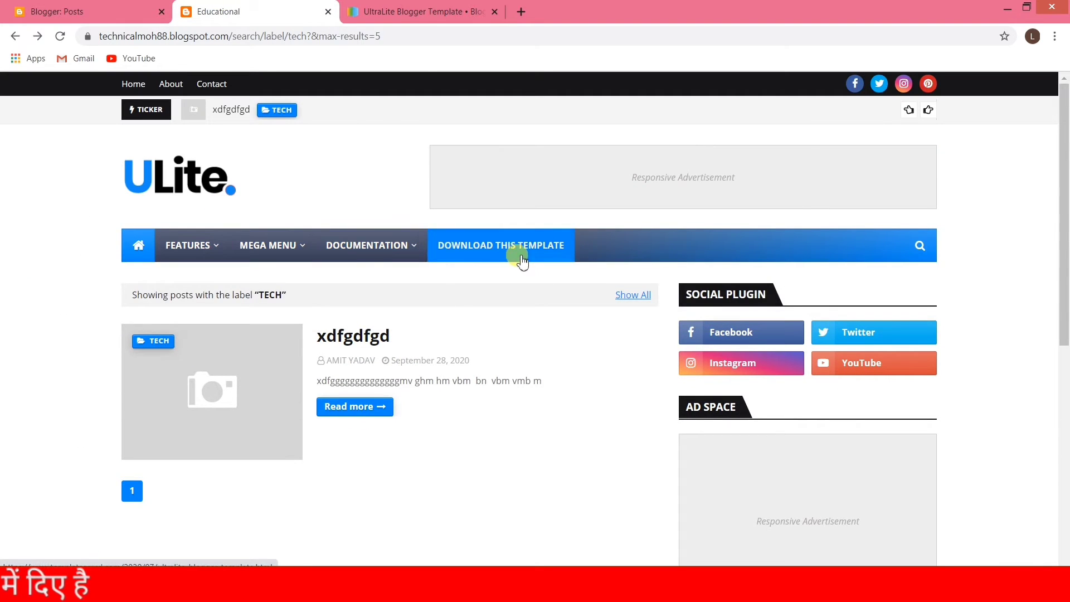
# Step: Open the blog's layout page and compare its Top Navigation section with the header of the live blog
pyautogui.click(41, 12)
pyautogui.scroll(-1, 100, 343)
pyautogui.click(79, 353)
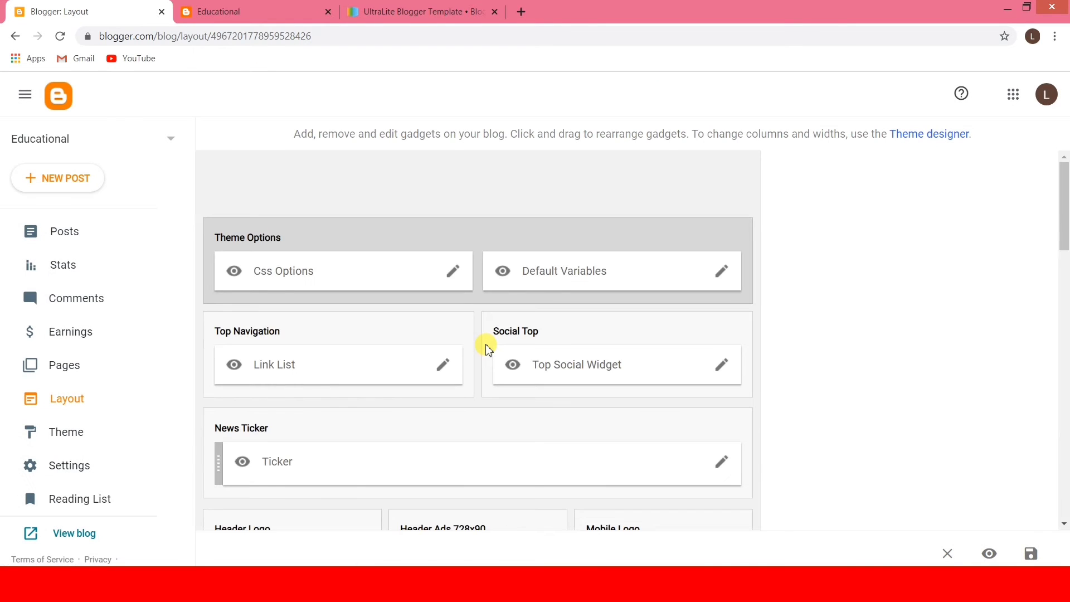
pyautogui.scroll(-1, 487, 350)
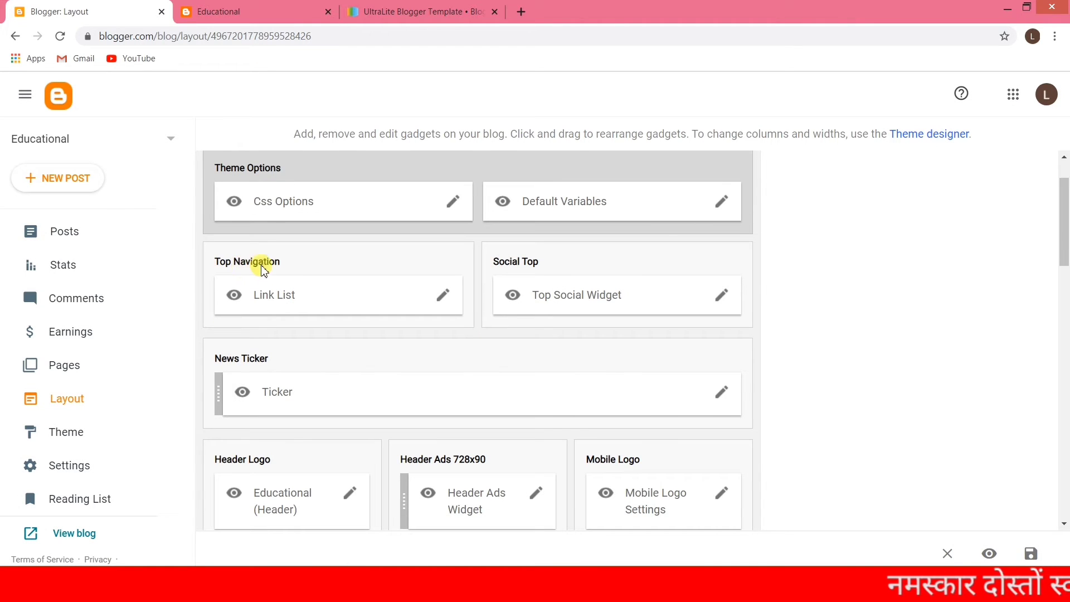
pyautogui.click(239, 6)
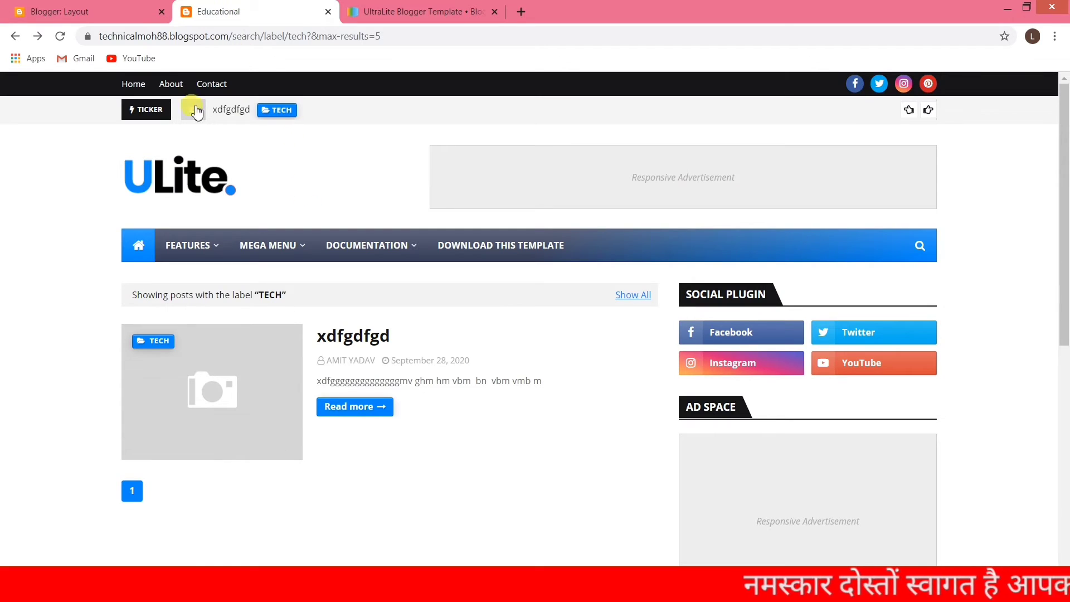
pyautogui.click(41, 13)
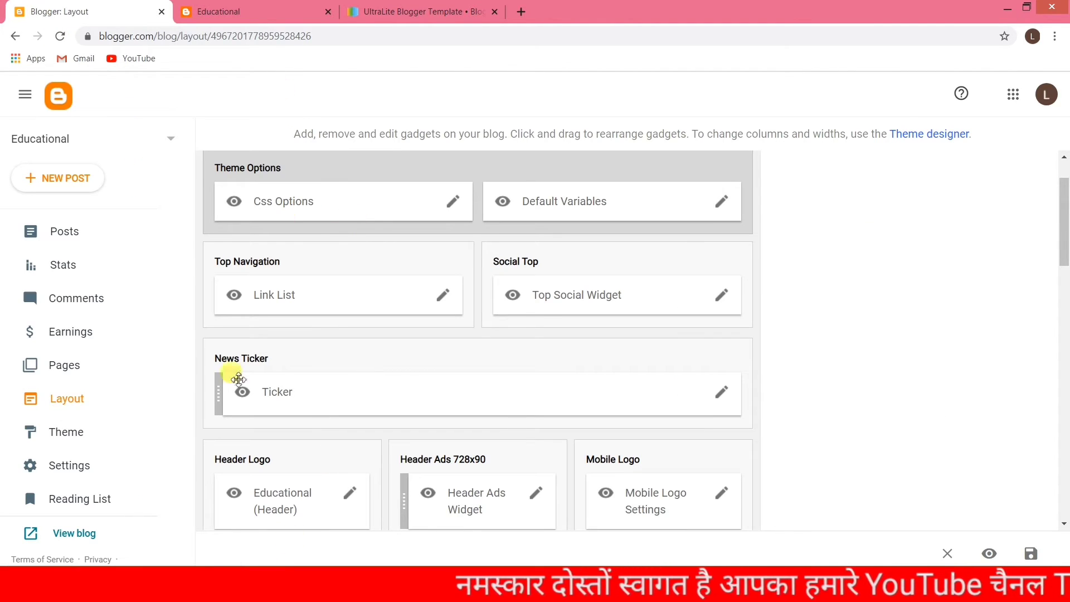
# Step: In the Top Navigation link list, look at the Home link's entry and set the About link's URL to "#"
pyautogui.click(442, 294)
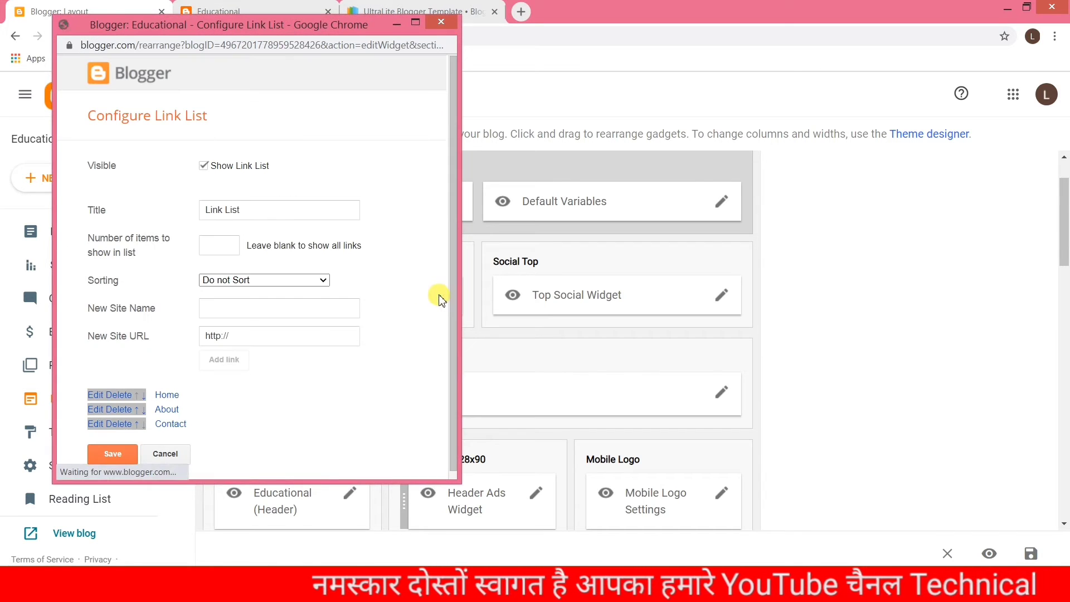
pyautogui.click(93, 394)
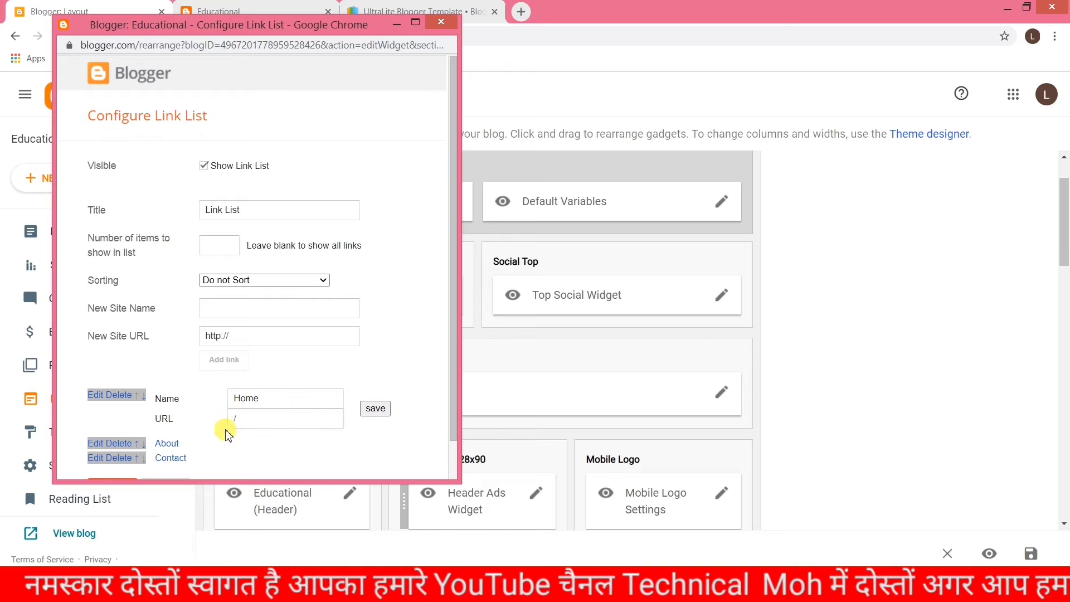
pyautogui.click(376, 409)
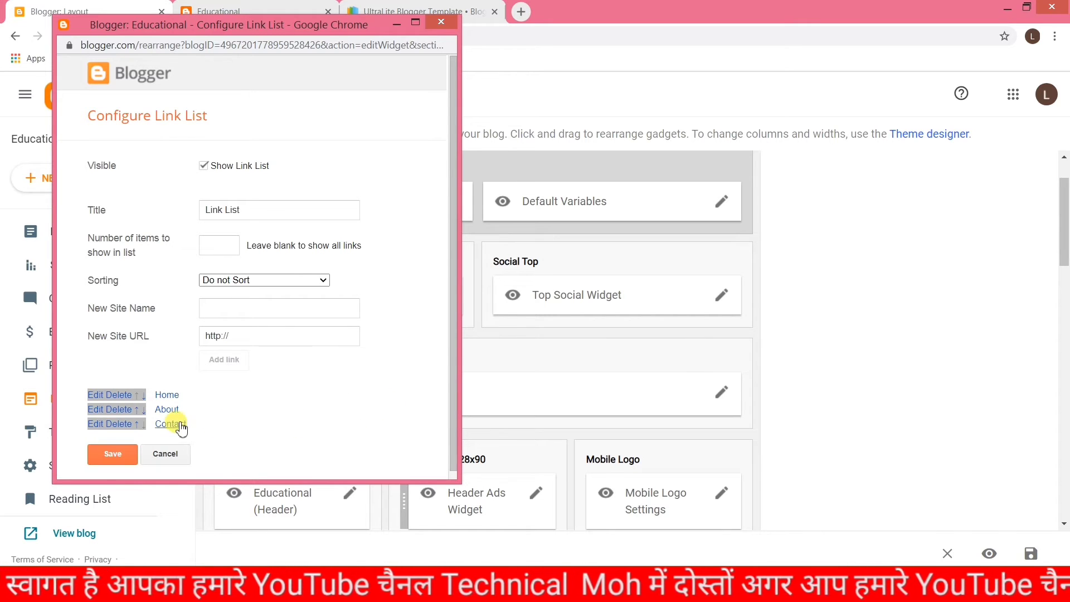
pyautogui.click(92, 410)
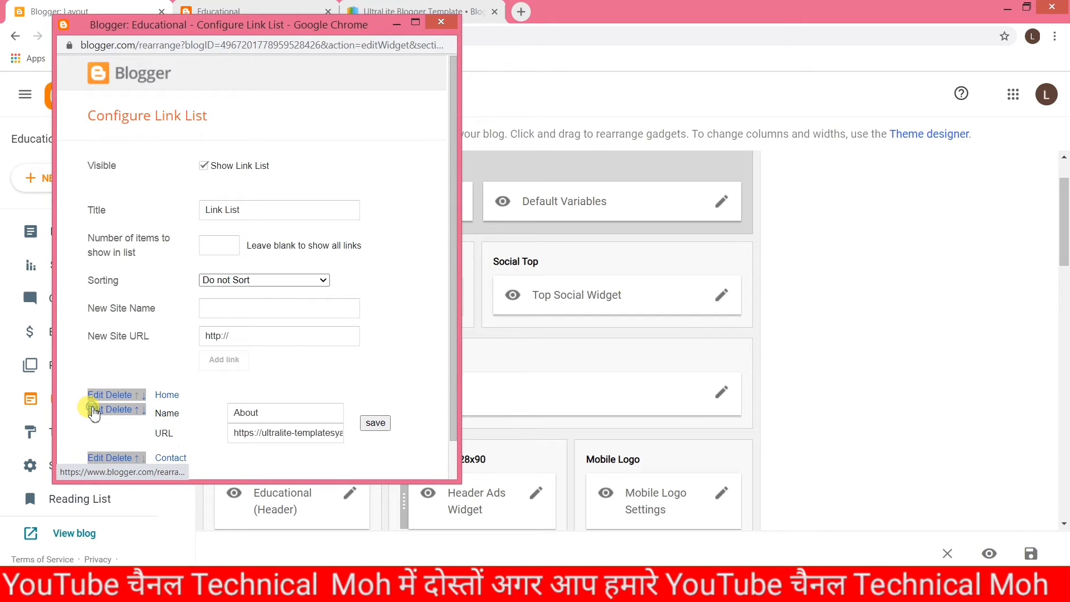
pyautogui.moveTo(235, 434); pyautogui.dragTo(365, 440)
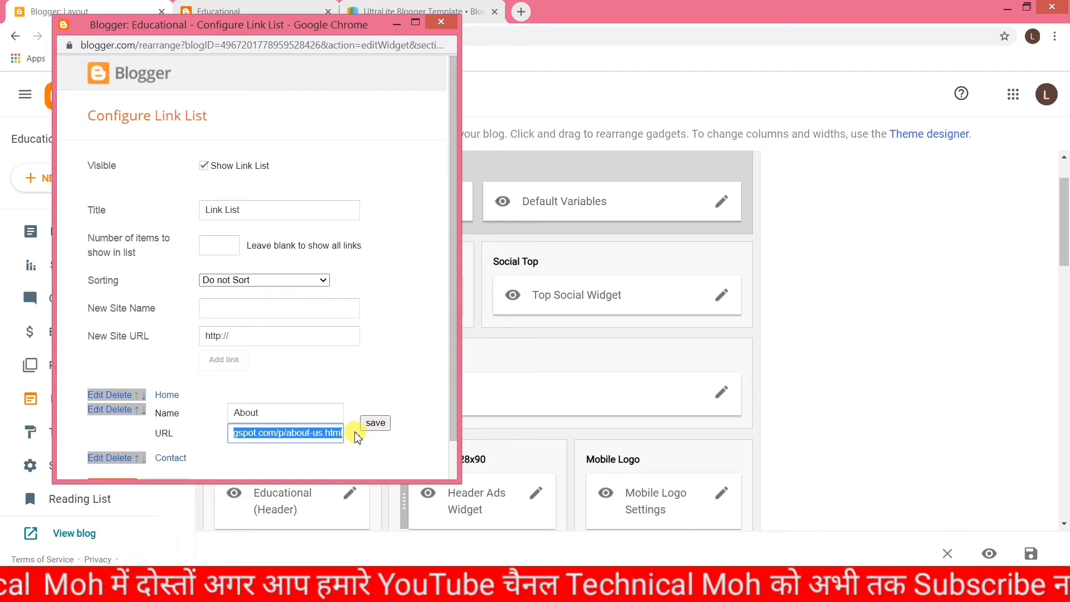
pyautogui.press('BackSpace')
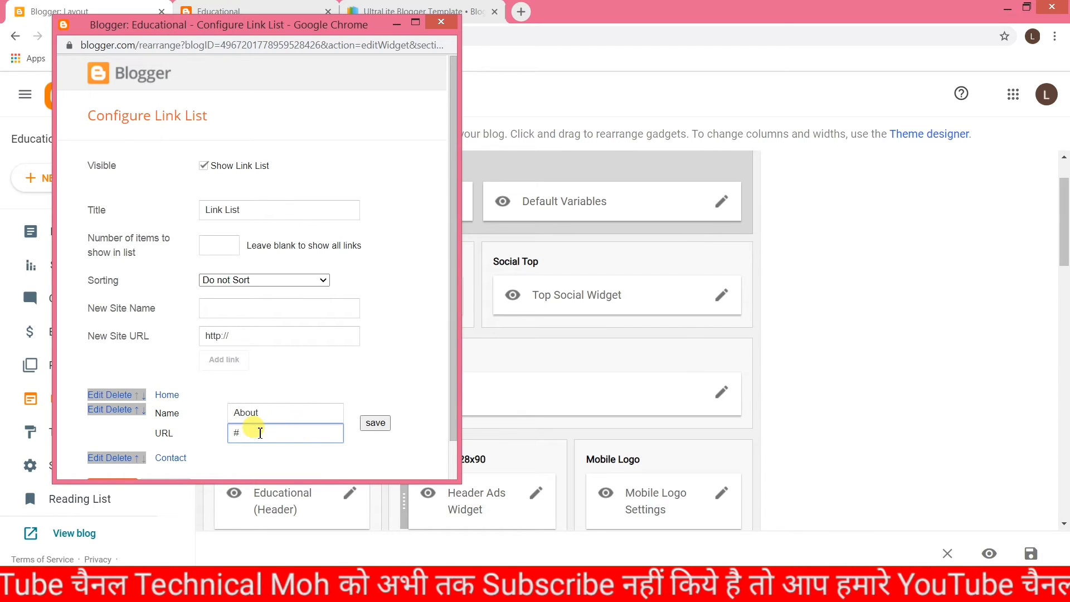
pyautogui.click(375, 423)
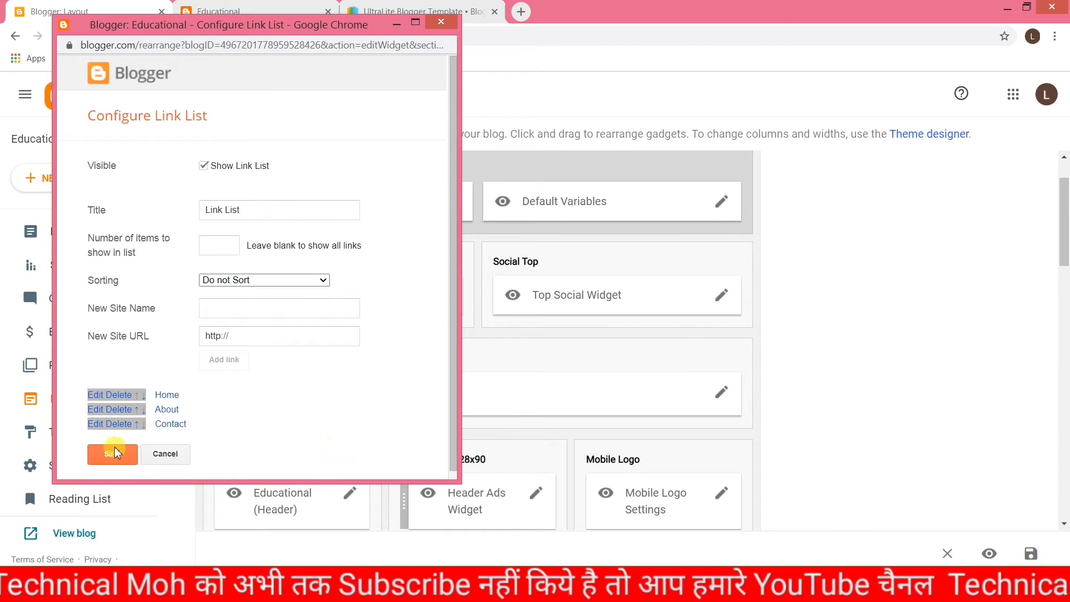
# Step: Replace the Contact link's URL with "#" and save that link entry
pyautogui.click(107, 423)
pyautogui.click(233, 446)
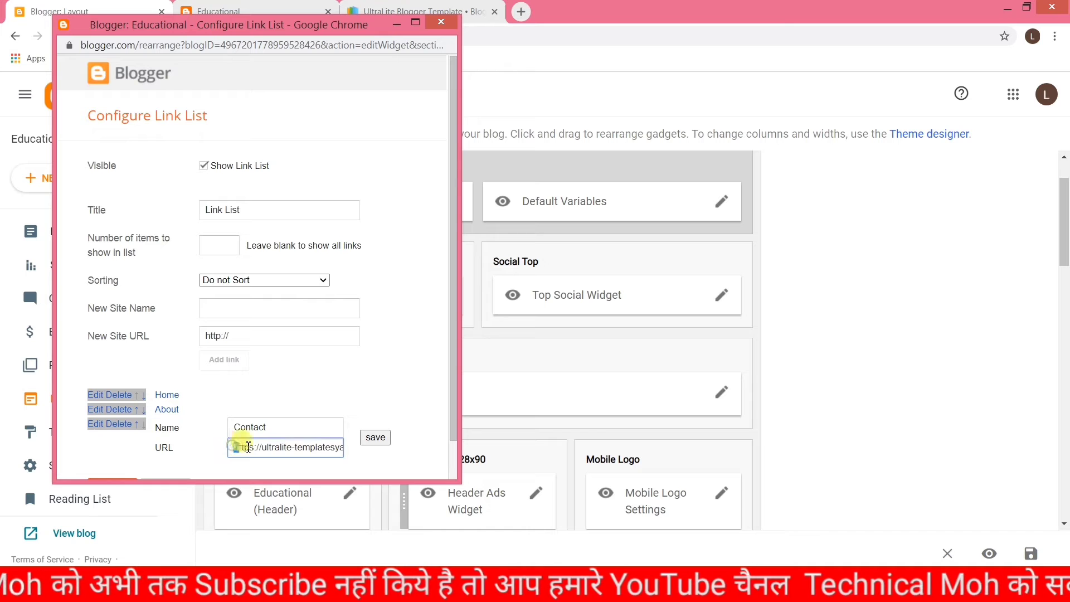
pyautogui.moveTo(249, 447); pyautogui.dragTo(372, 454)
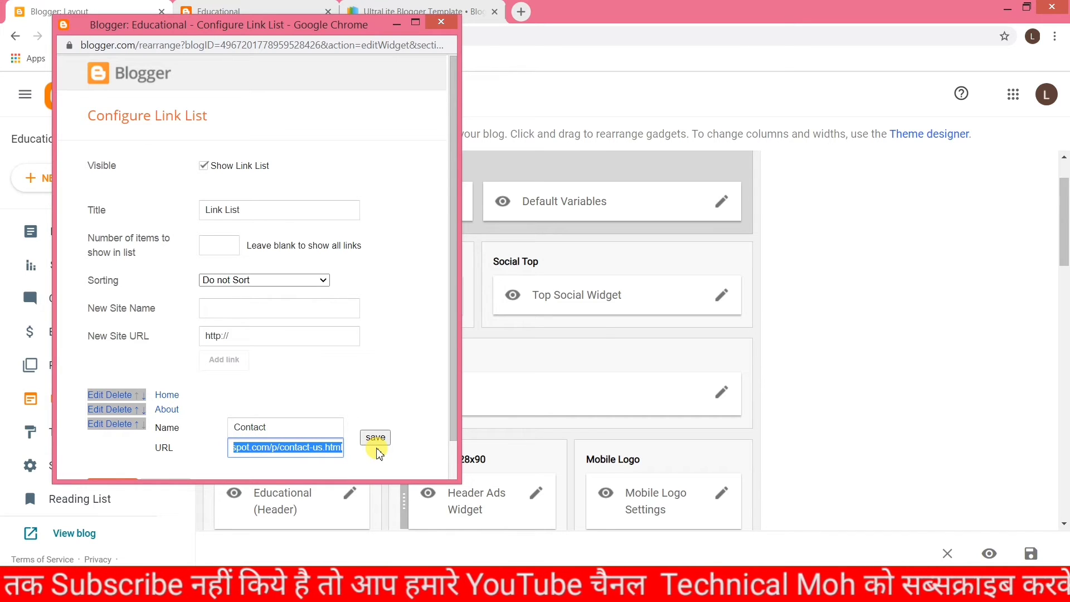
pyautogui.press('BackSpace')
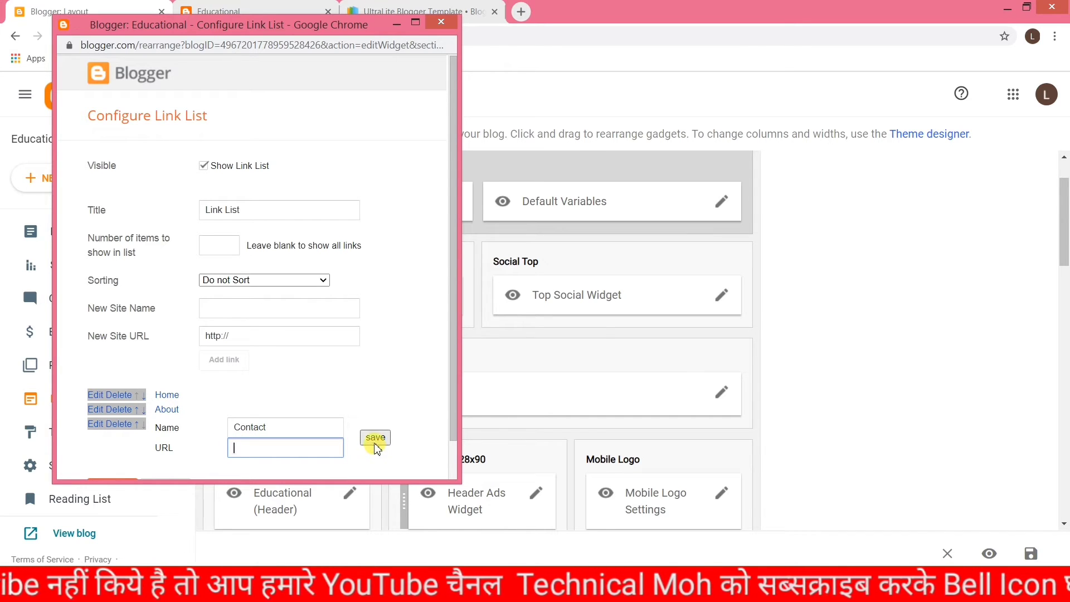
pyautogui.write('#')
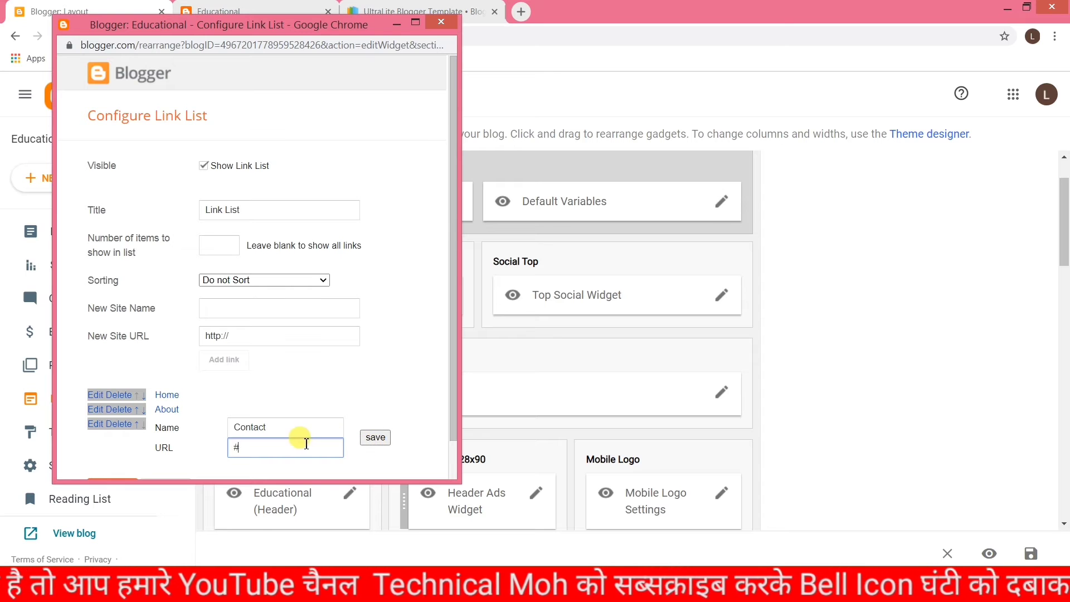
pyautogui.click(375, 438)
pyautogui.scroll(-1, 225, 430)
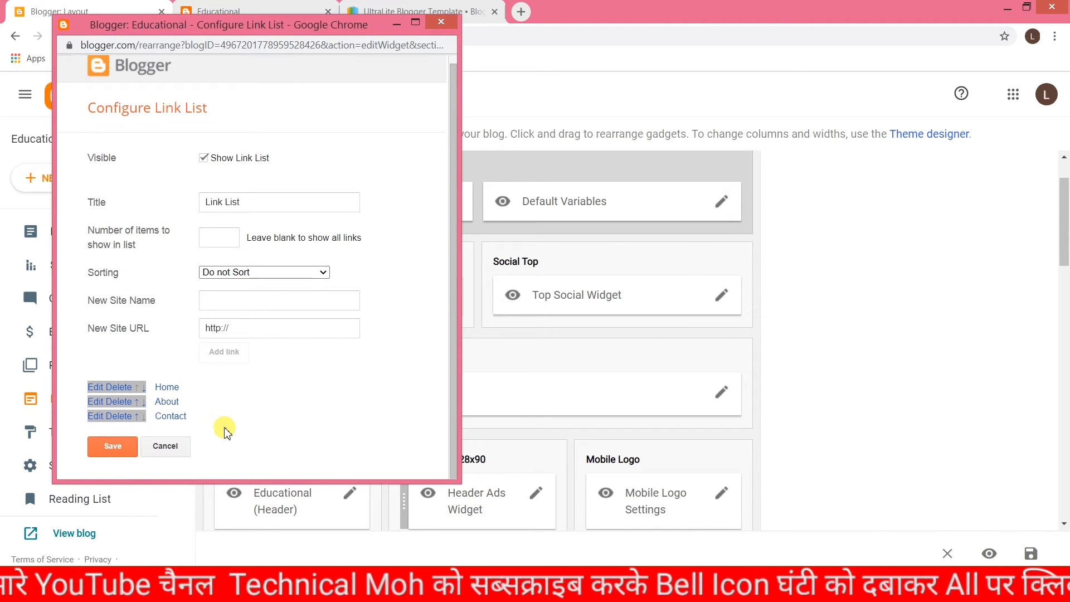
# Step: Review the About link's name and URL in the link list and close the entry without changes
pyautogui.click(96, 404)
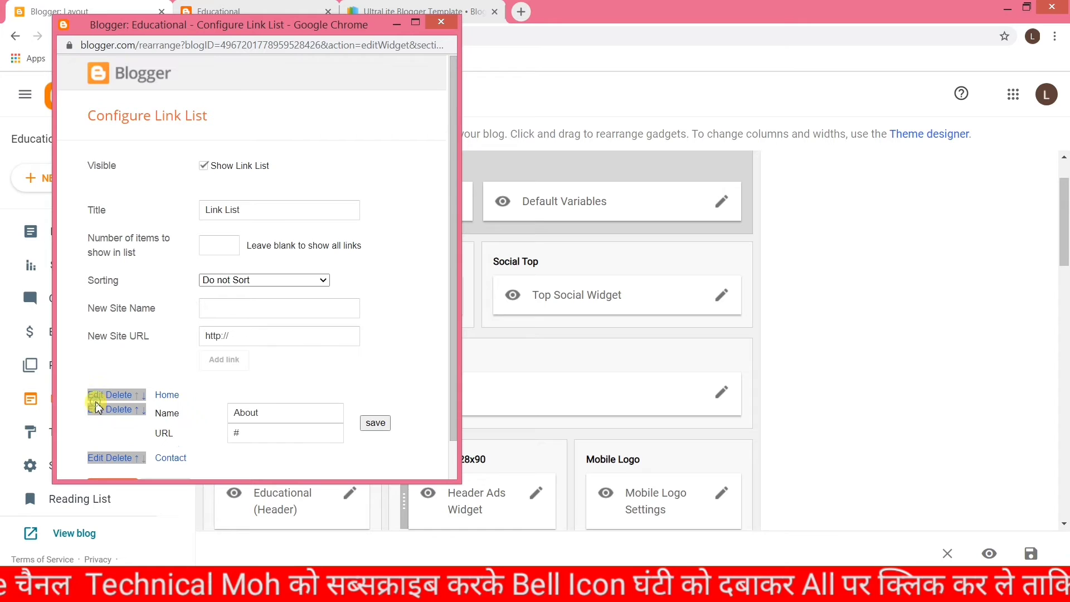
pyautogui.moveTo(273, 415); pyautogui.dragTo(237, 417)
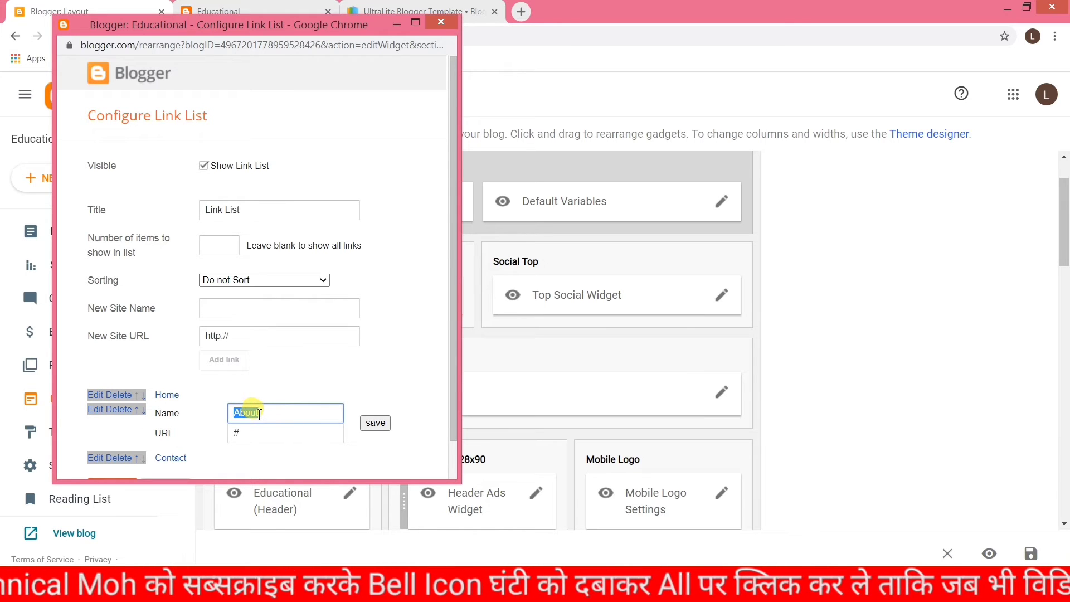
pyautogui.click(310, 388)
pyautogui.click(374, 423)
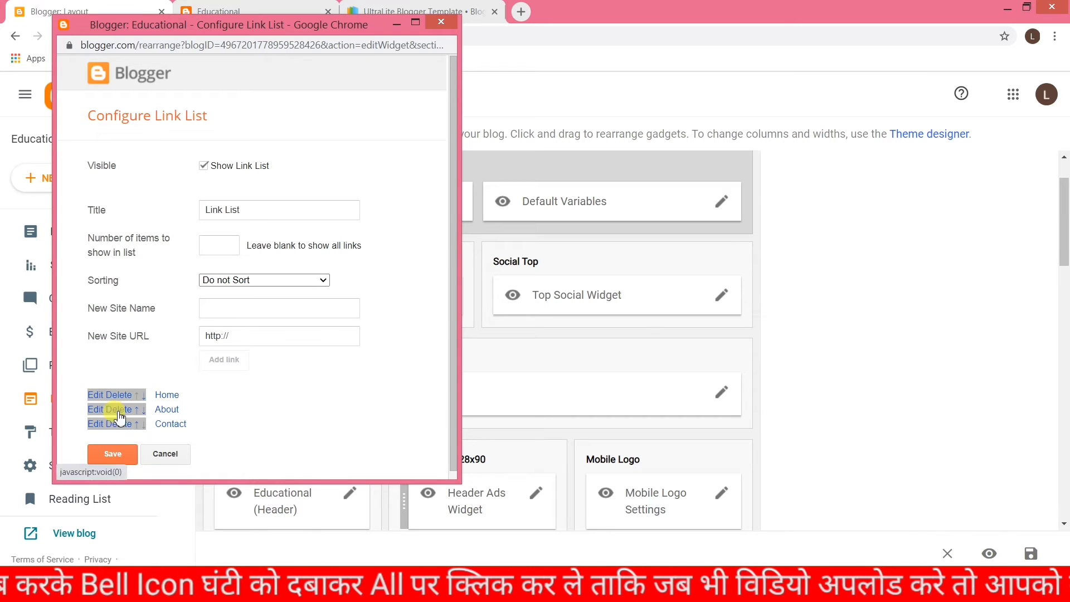
# Step: Add a new link named "sitemap" to the top navigation link list
pyautogui.click(237, 308)
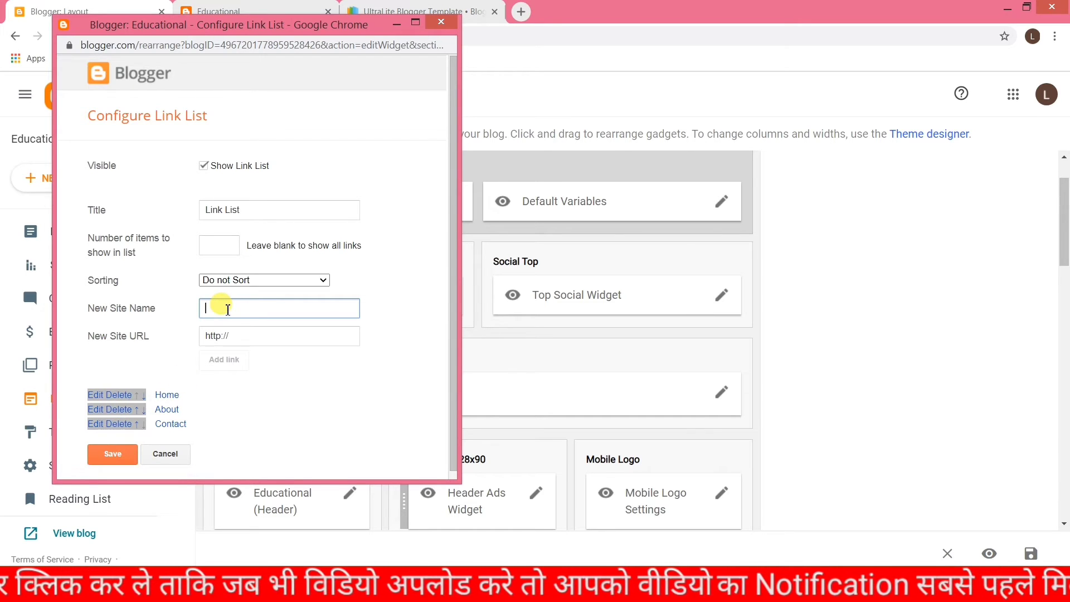
pyautogui.write('site')
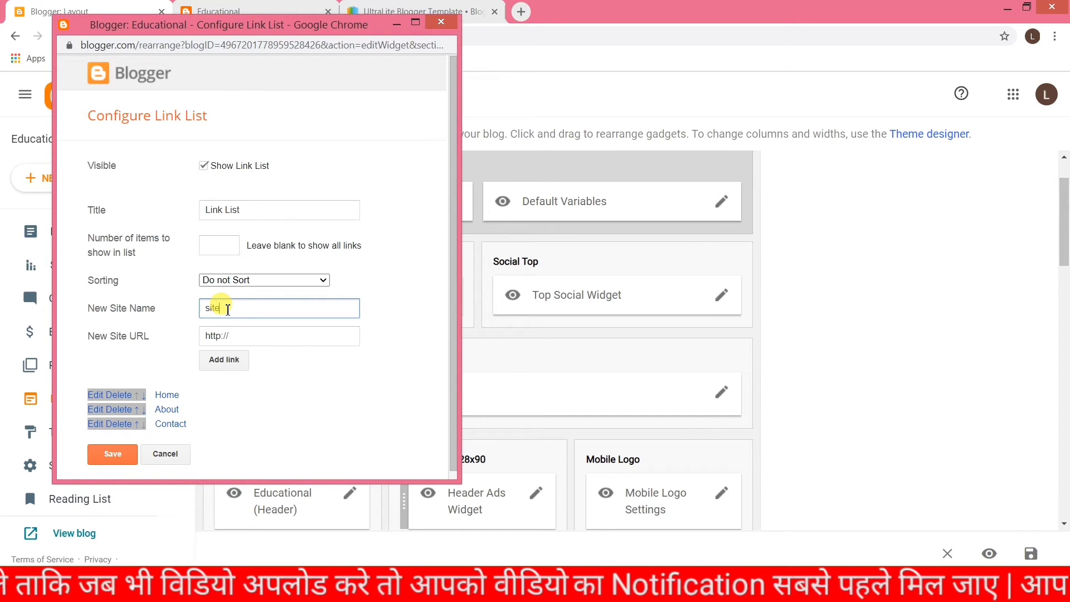
pyautogui.write('map')
pyautogui.click(234, 336)
pyautogui.click(224, 360)
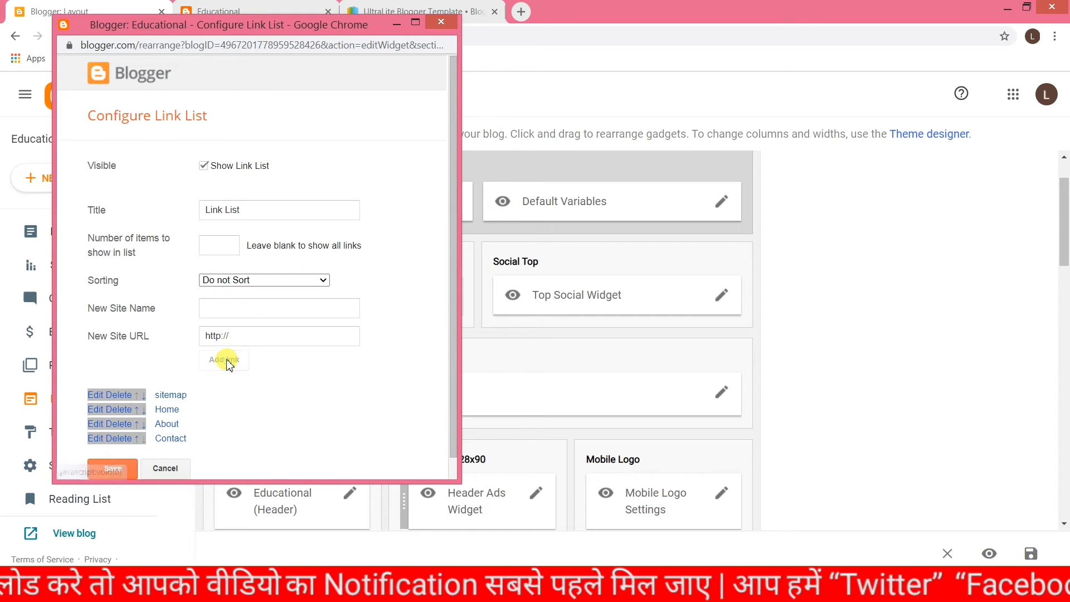
# Step: Place the sitemap link between About and Contact, checking the order against the live blog, and save the link list
pyautogui.click(165, 410)
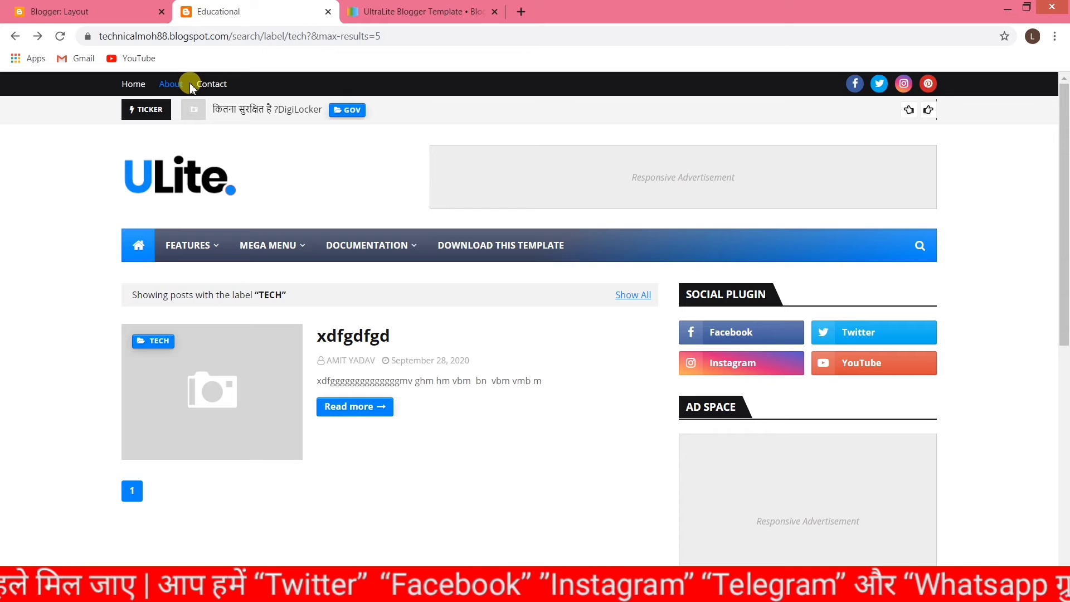
pyautogui.click(257, 589)
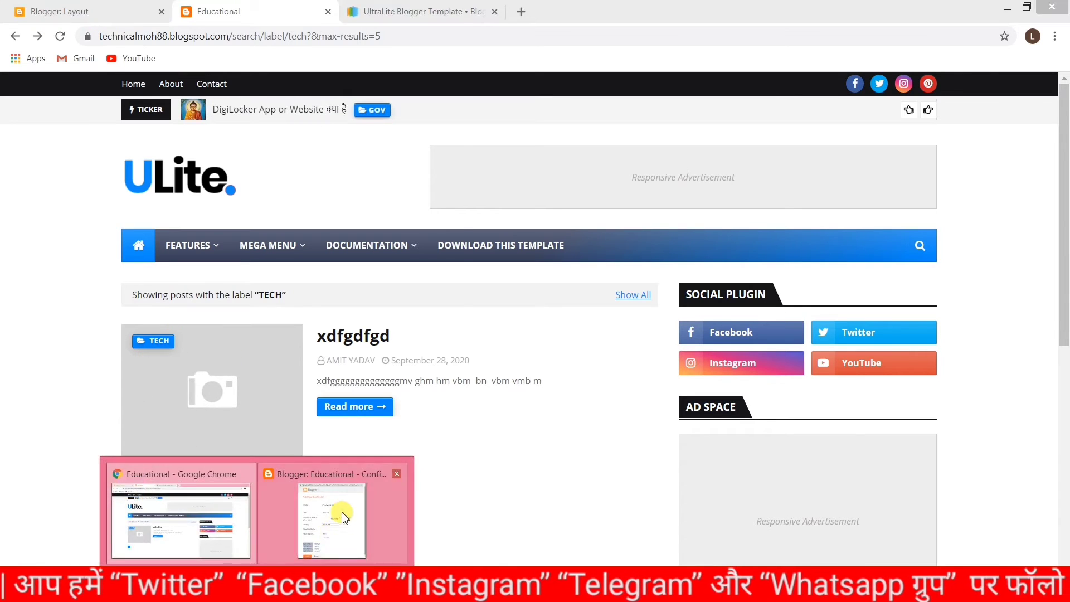
pyautogui.click(344, 517)
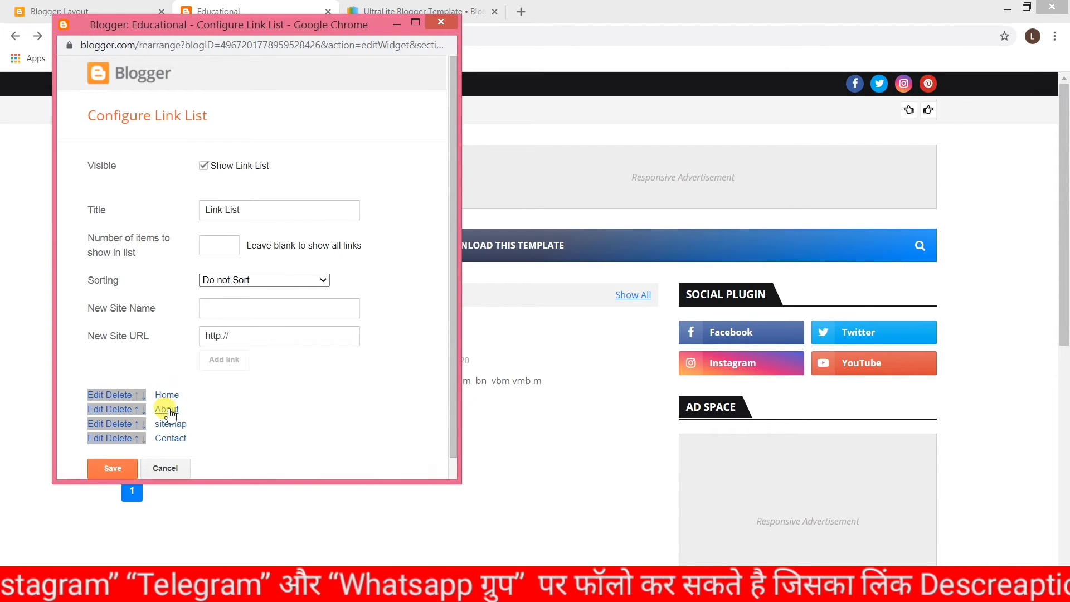
pyautogui.click(122, 470)
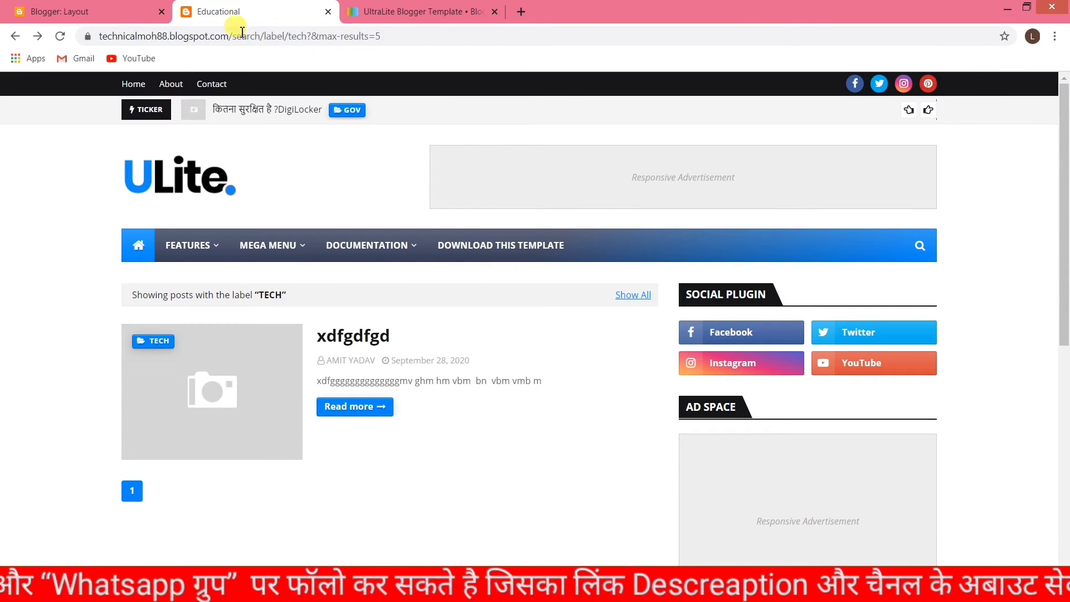
# Step: Reload the live blog to check its top navigation links, and compare its ticker bar with the News Ticker section in the layout
pyautogui.click(60, 35)
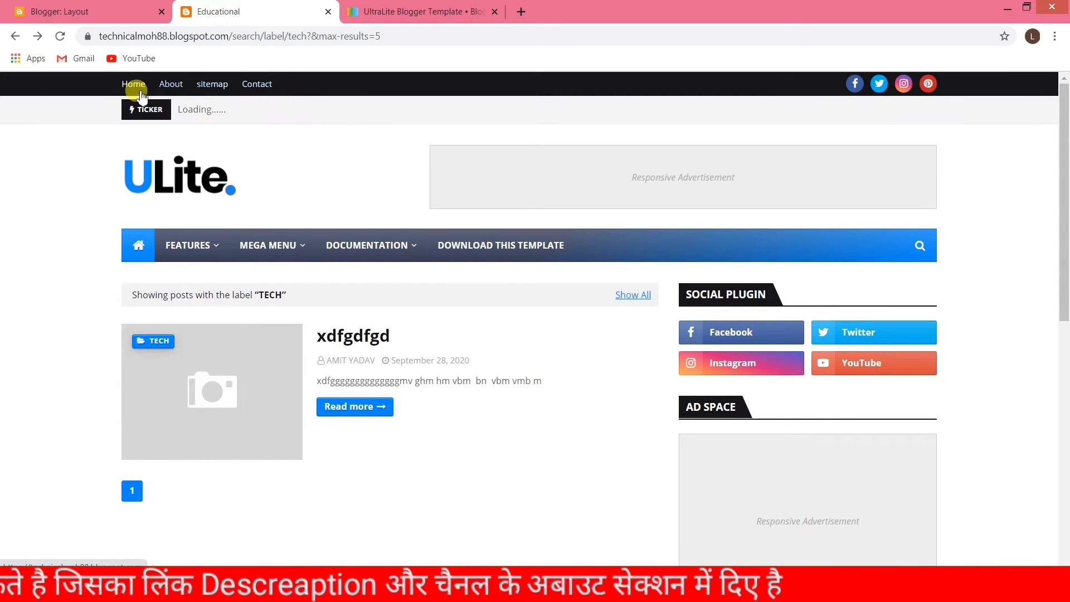
pyautogui.click(80, 12)
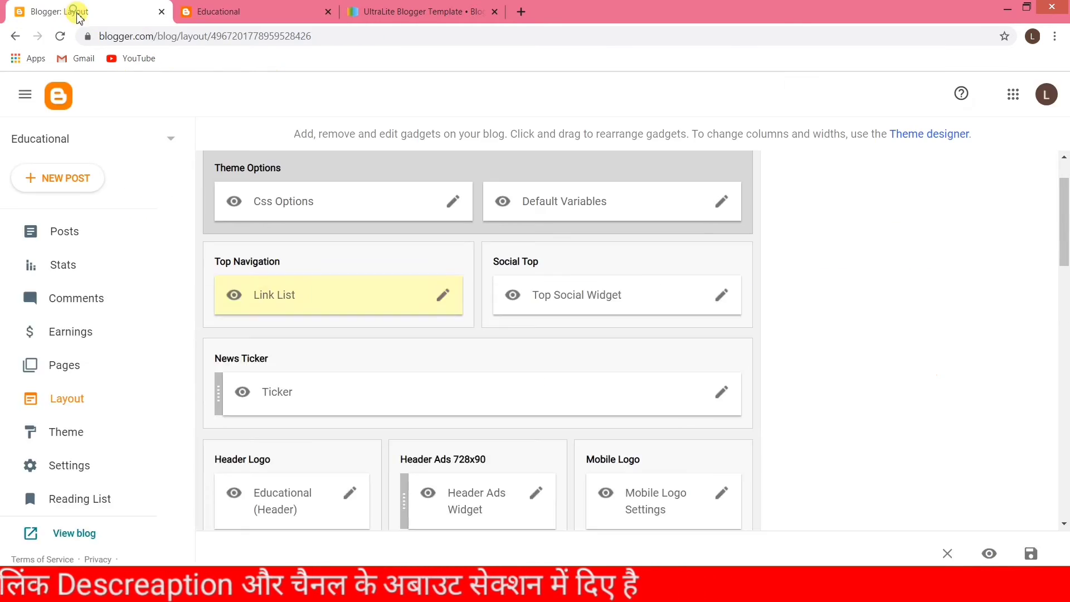
pyautogui.scroll(-1, 446, 382)
pyautogui.click(232, 12)
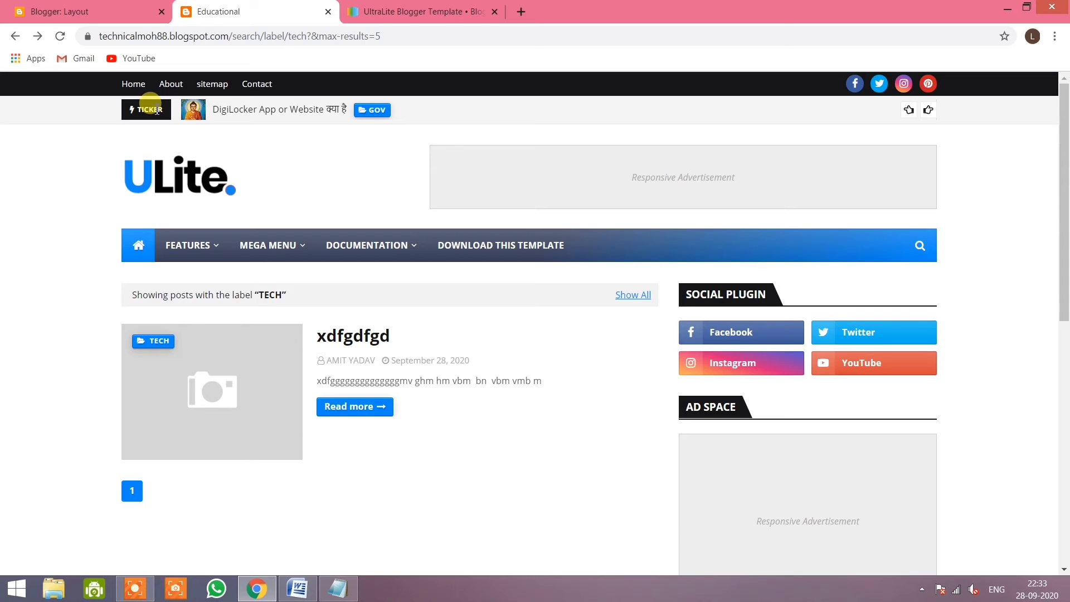
pyautogui.click(78, 11)
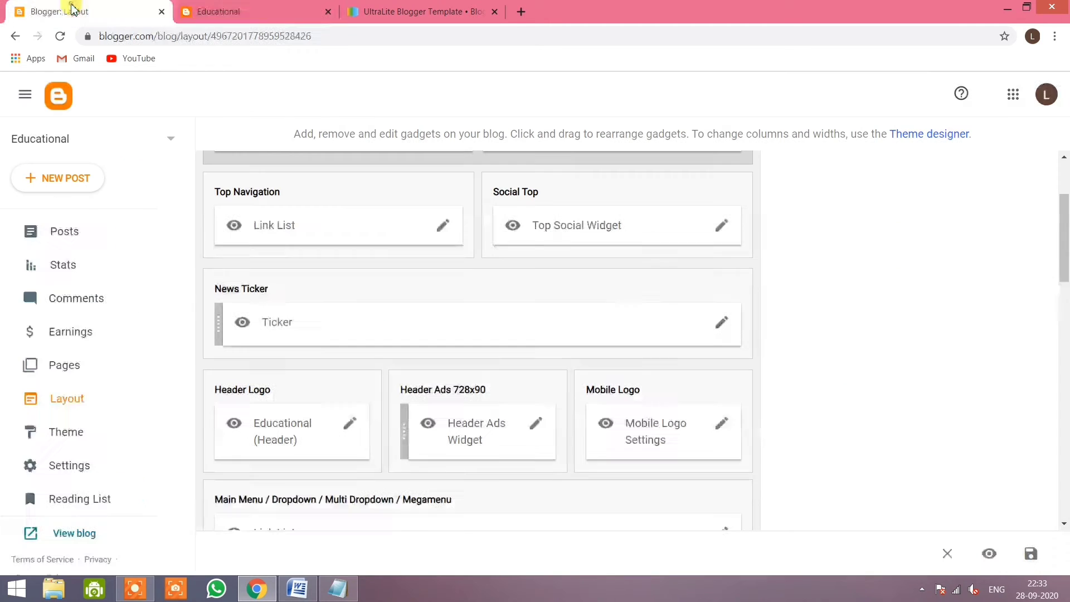
# Step: Set the News Ticker gadget's title to "notice" and its content to "5/recent/ticker-posts", save it and view the live blog
pyautogui.click(721, 322)
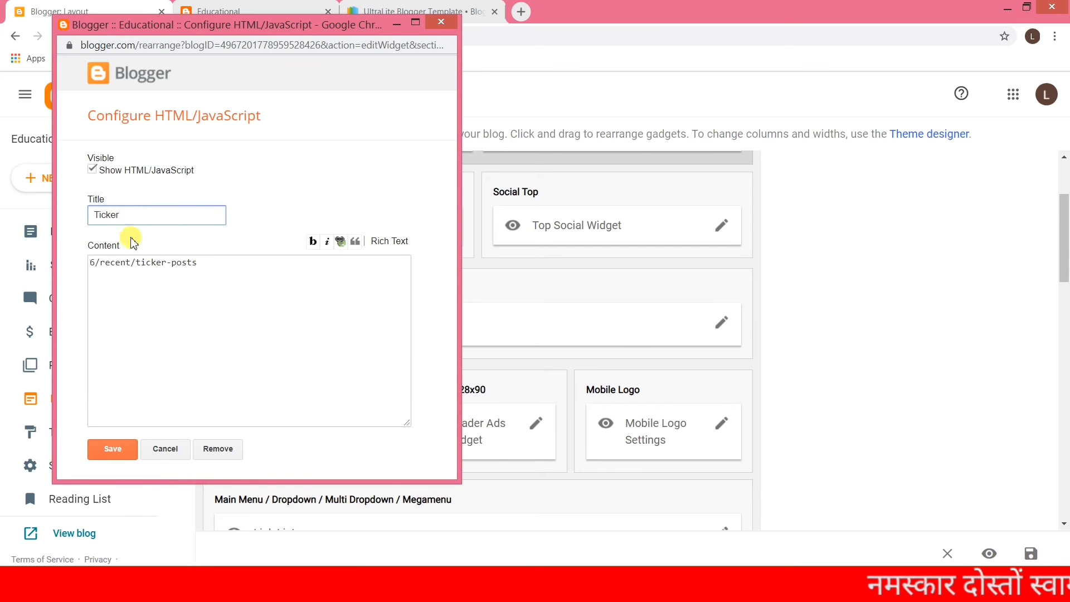
pyautogui.moveTo(121, 215); pyautogui.dragTo(94, 216)
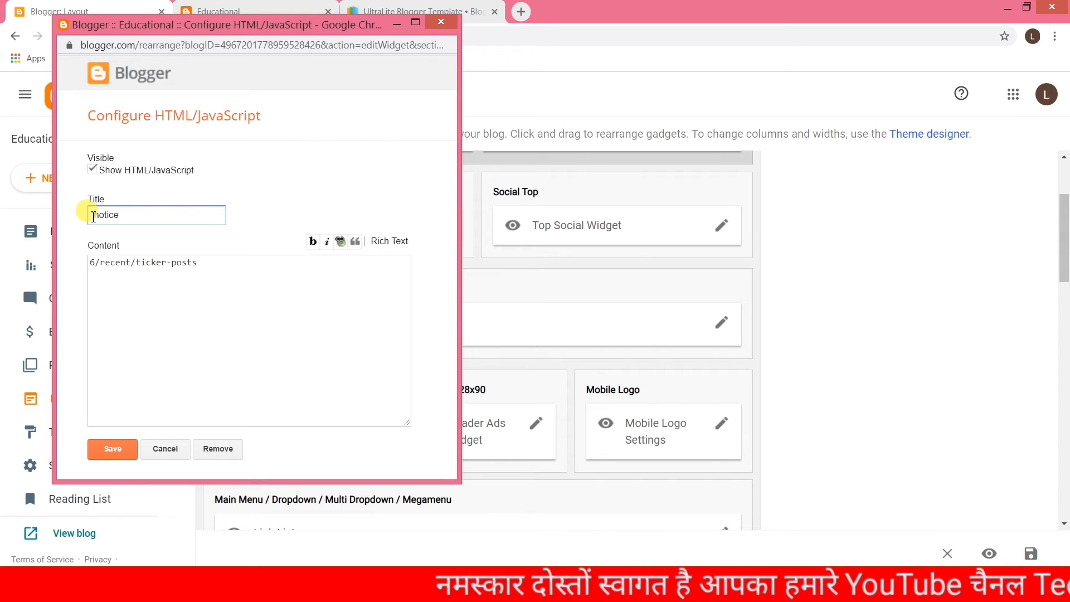
pyautogui.click(97, 263)
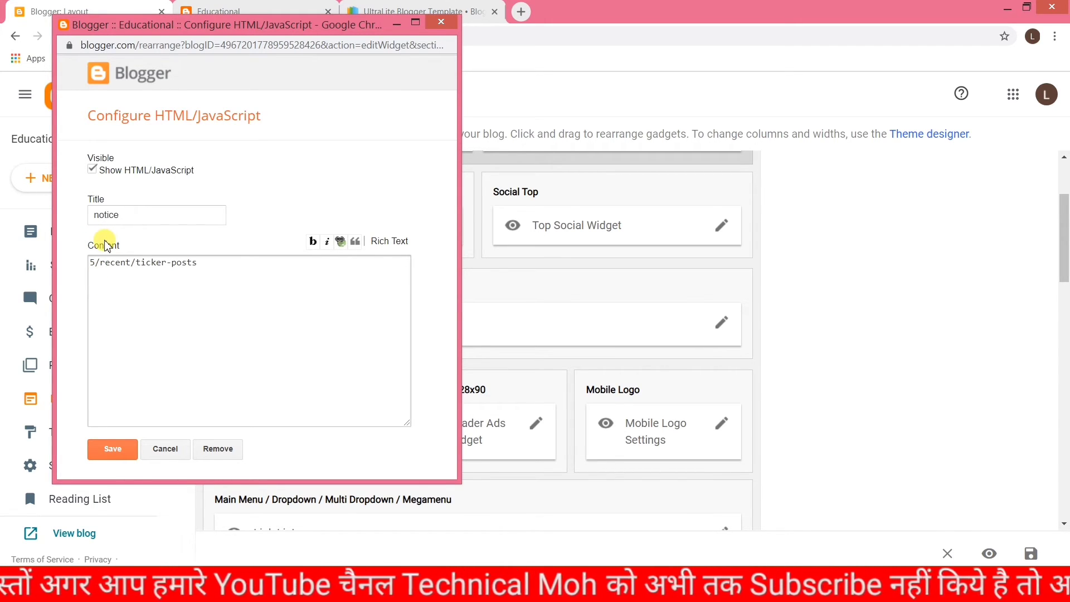
pyautogui.click(112, 450)
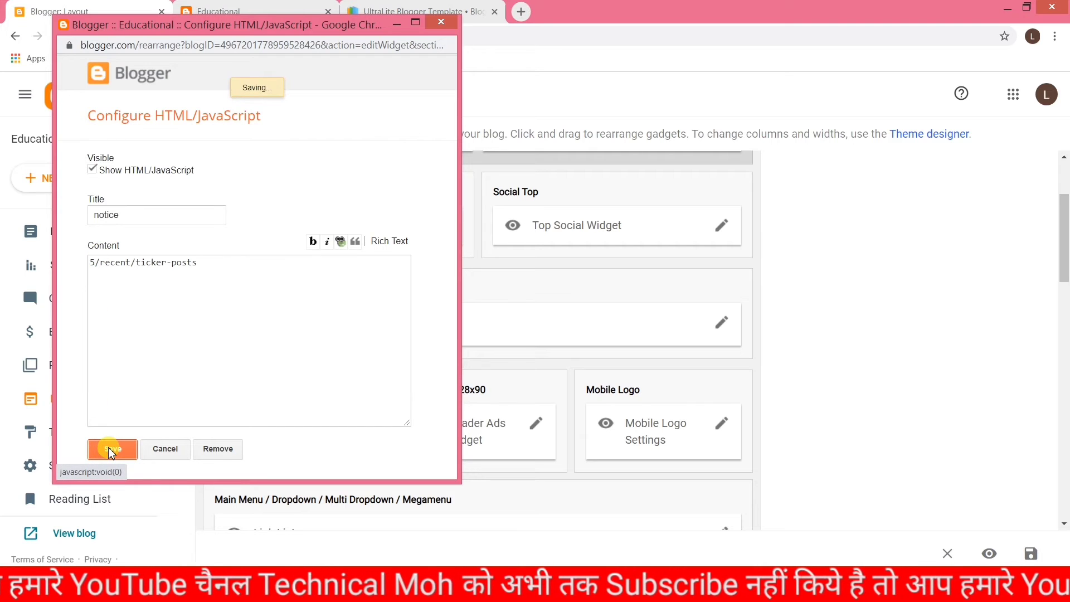
pyautogui.click(237, 7)
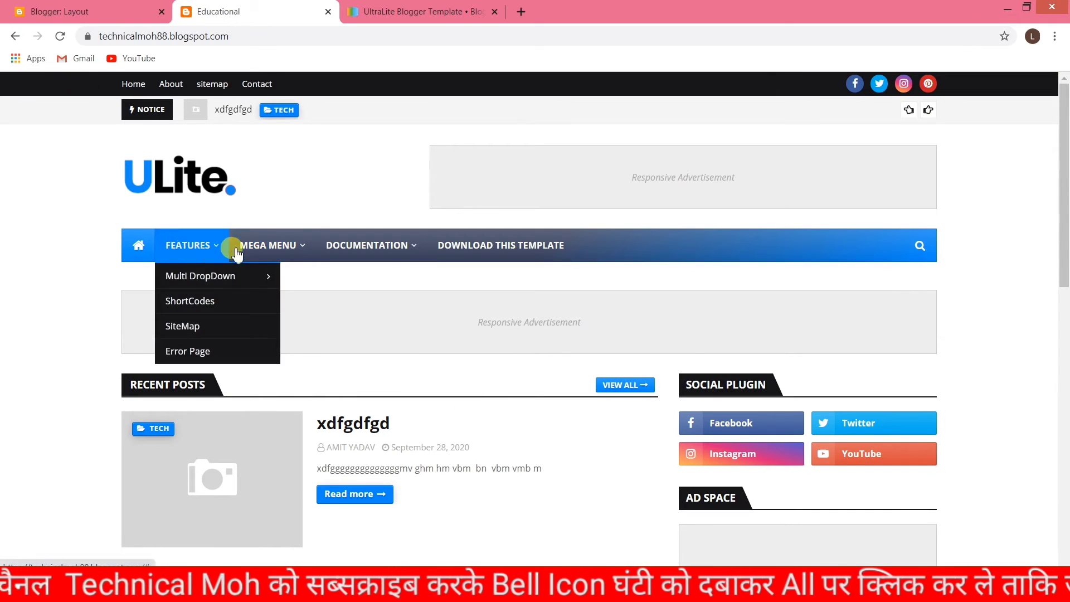
# Step: Compare the Social Top section in the layout with the social icons in the live blog's top bar
pyautogui.click(72, 11)
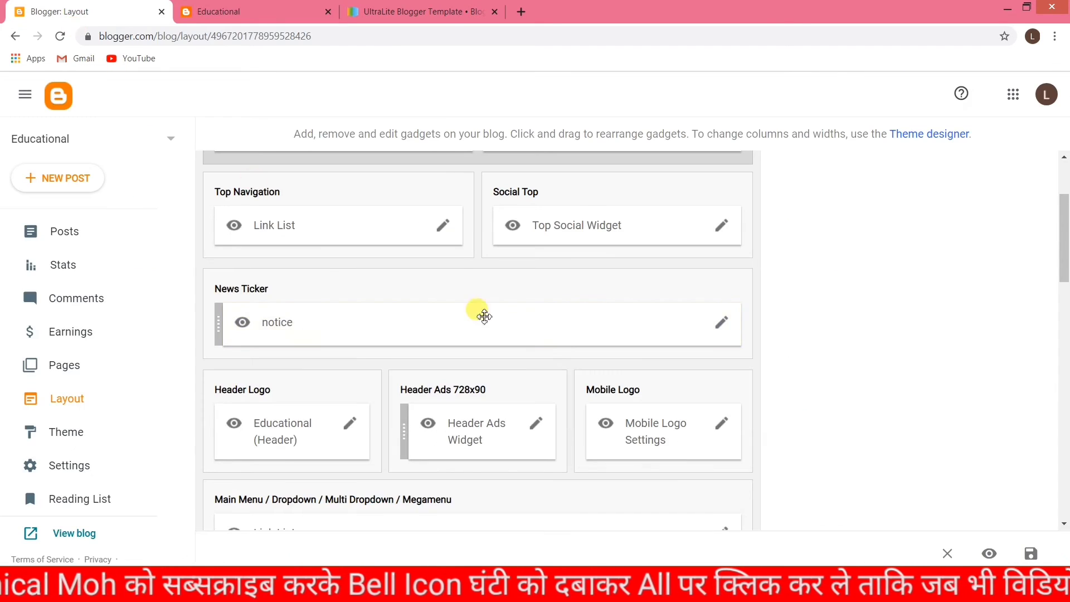
pyautogui.scroll(-1, 507, 329)
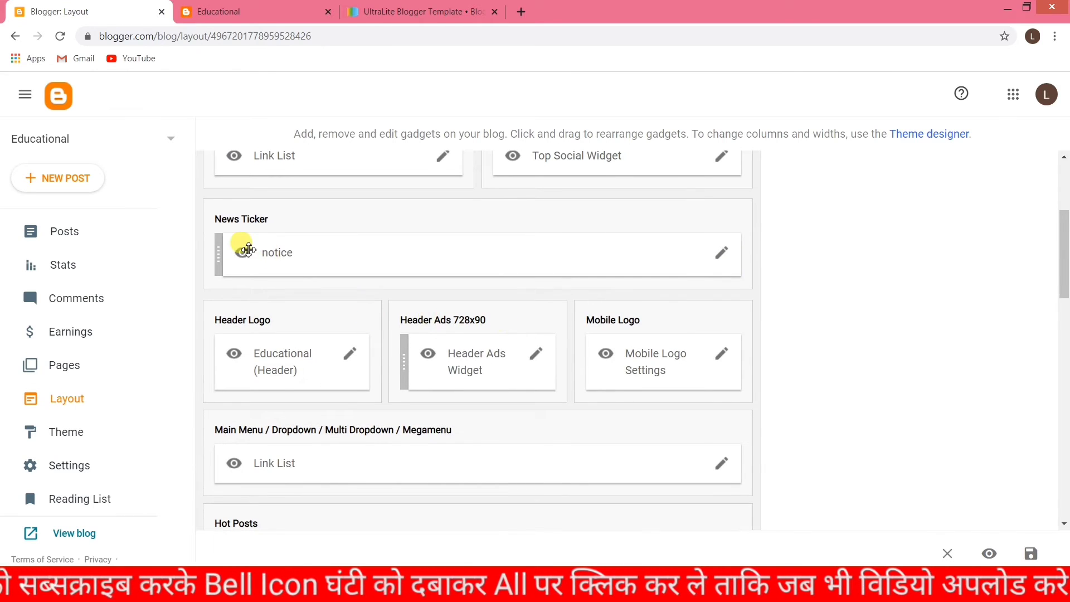
pyautogui.scroll(2, 264, 296)
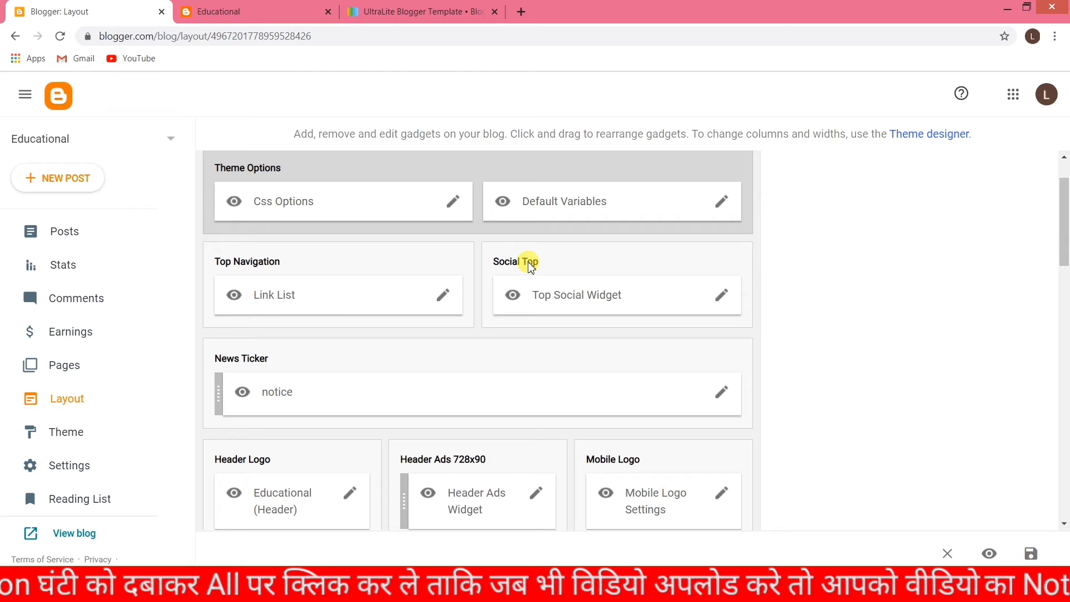
pyautogui.click(232, 11)
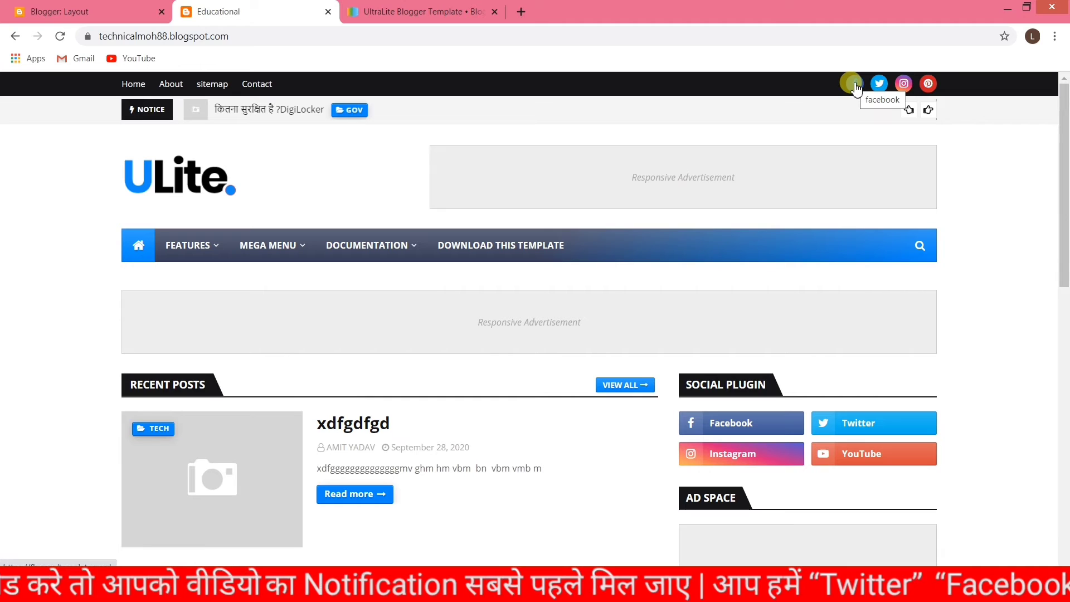
pyautogui.click(72, 11)
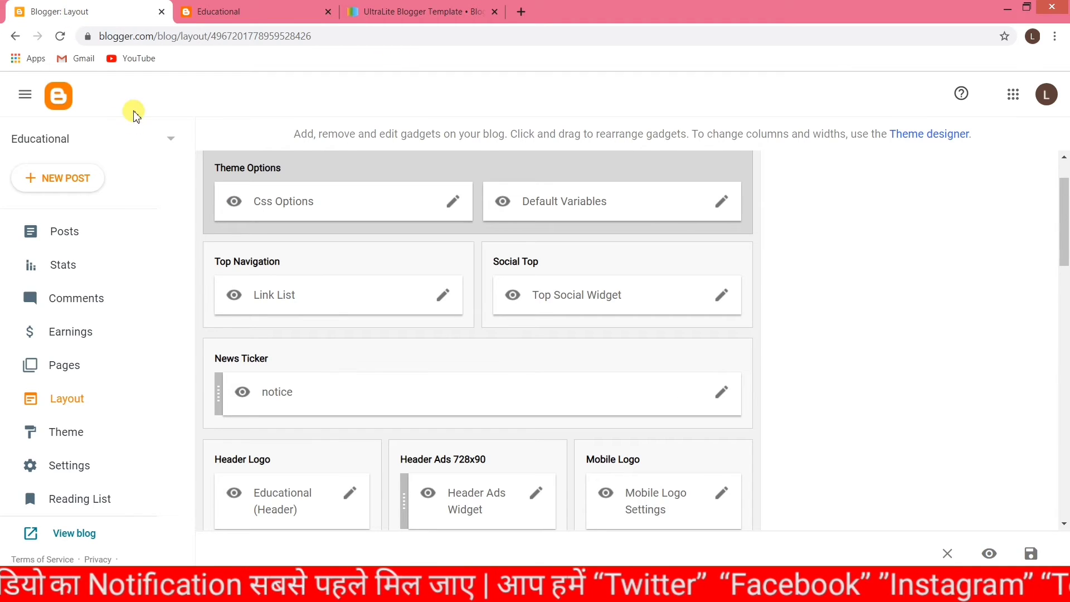
# Step: Clear the facebook link's URL in the Top Social Widget link list and save that entry
pyautogui.click(722, 295)
pyautogui.scroll(-1, 268, 301)
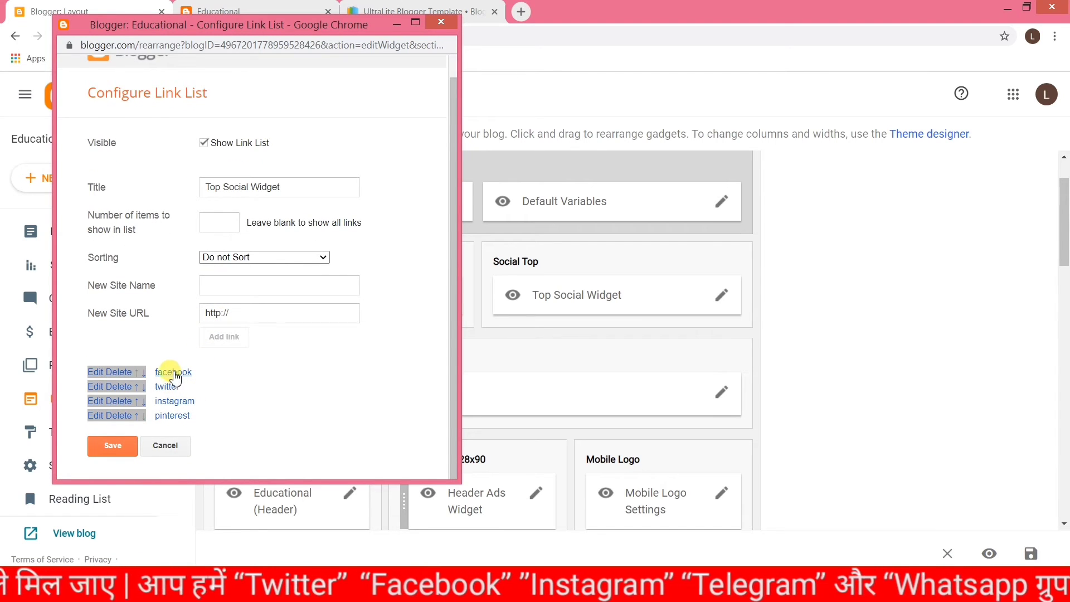
pyautogui.click(94, 372)
pyautogui.click(258, 398)
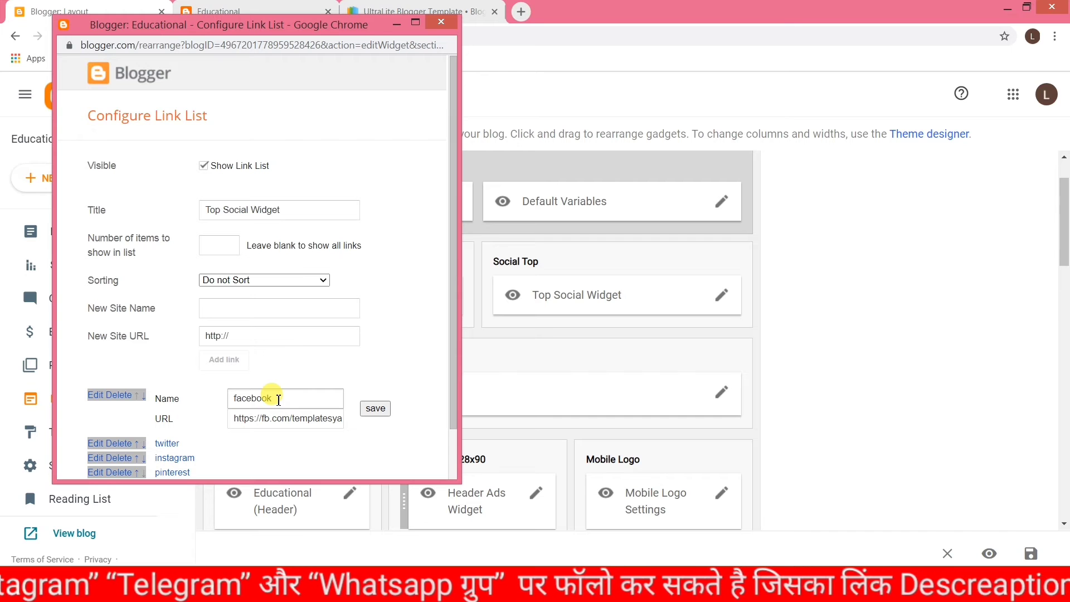
pyautogui.click(241, 11)
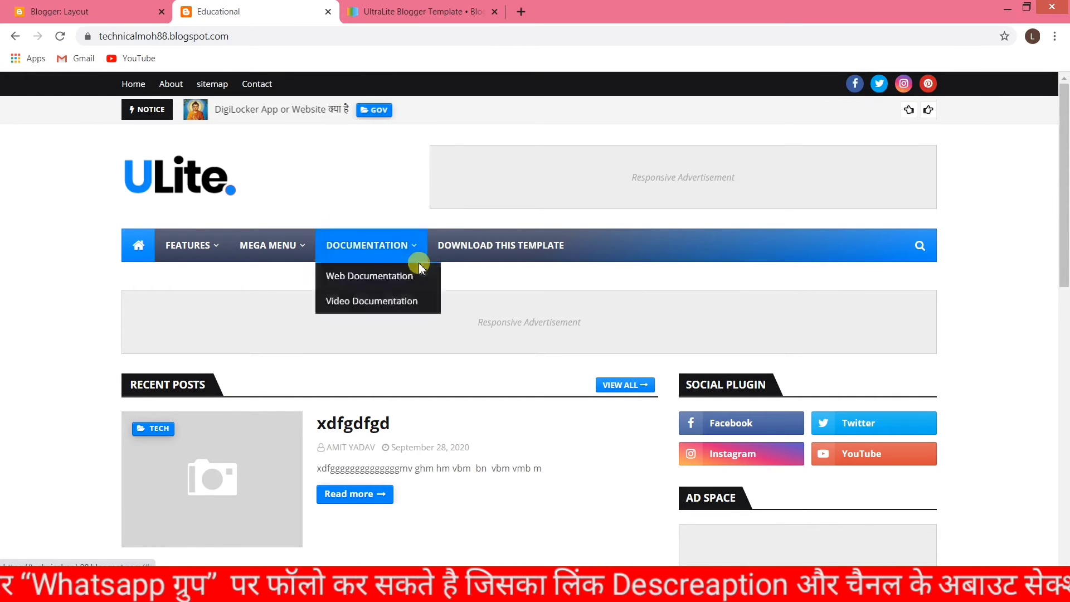
pyautogui.click(257, 591)
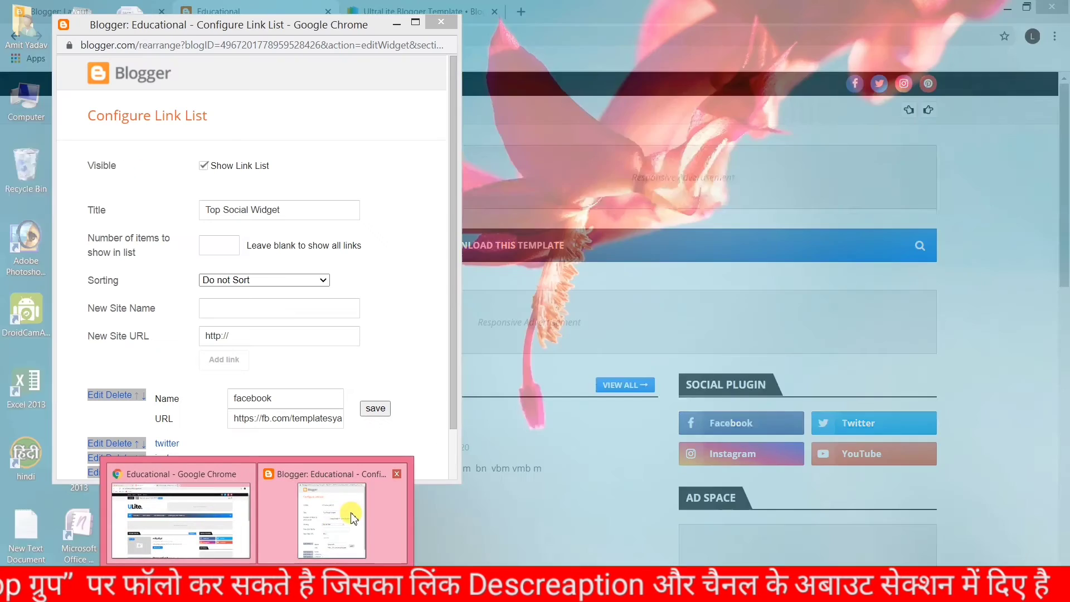
pyautogui.click(332, 518)
pyautogui.moveTo(233, 419); pyautogui.dragTo(347, 428)
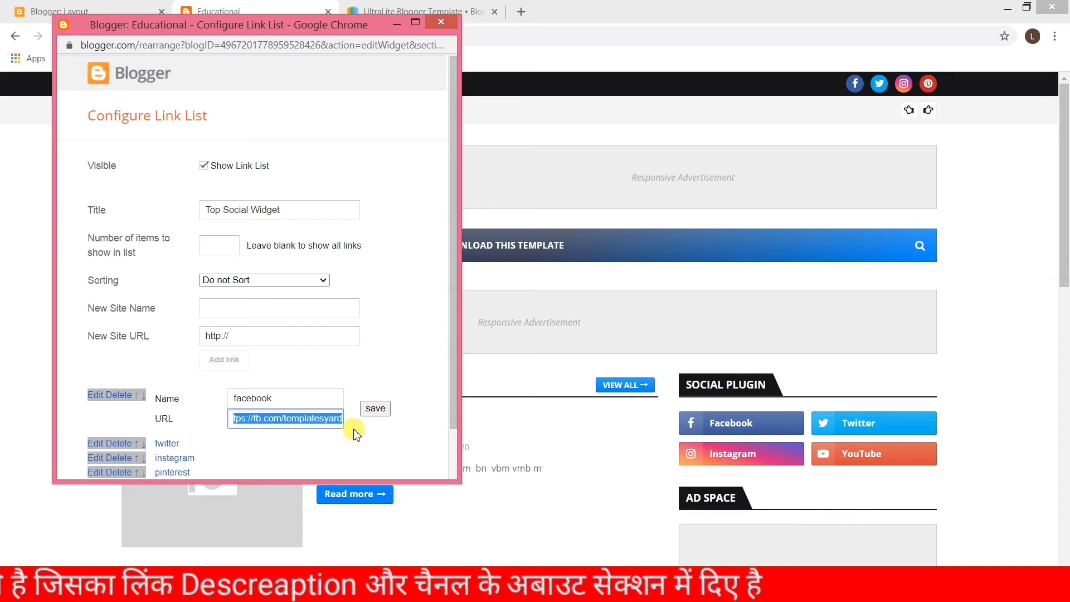
pyautogui.press('BackSpace')
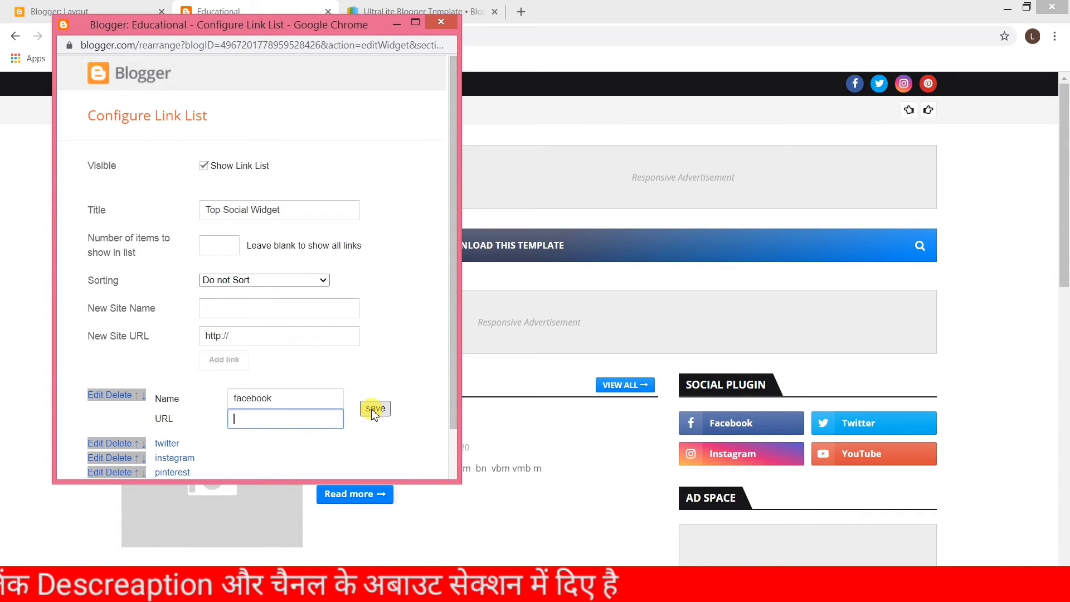
pyautogui.click(375, 410)
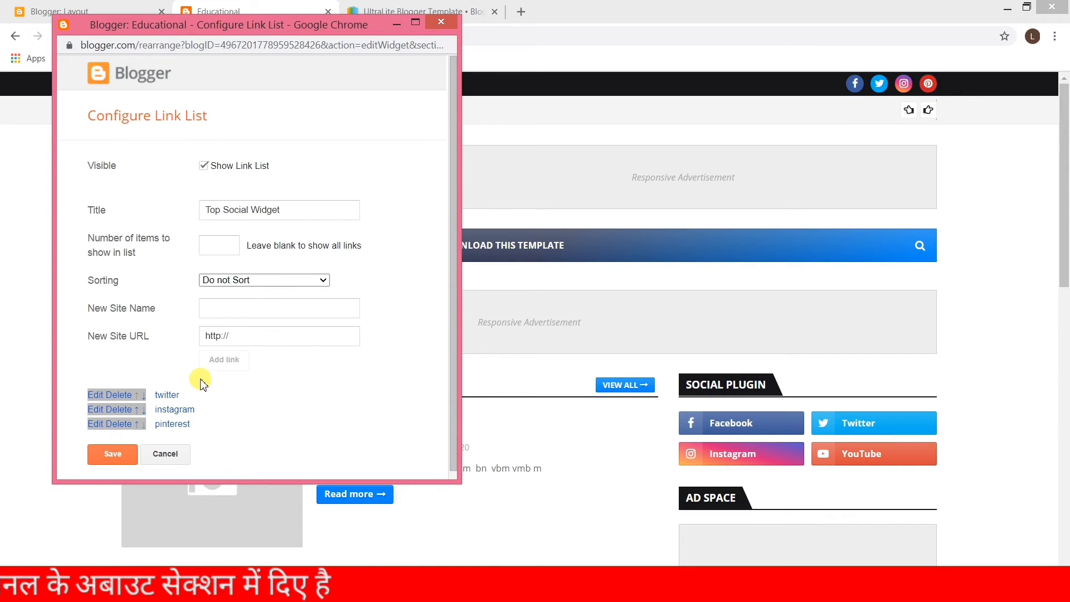
pyautogui.click(225, 309)
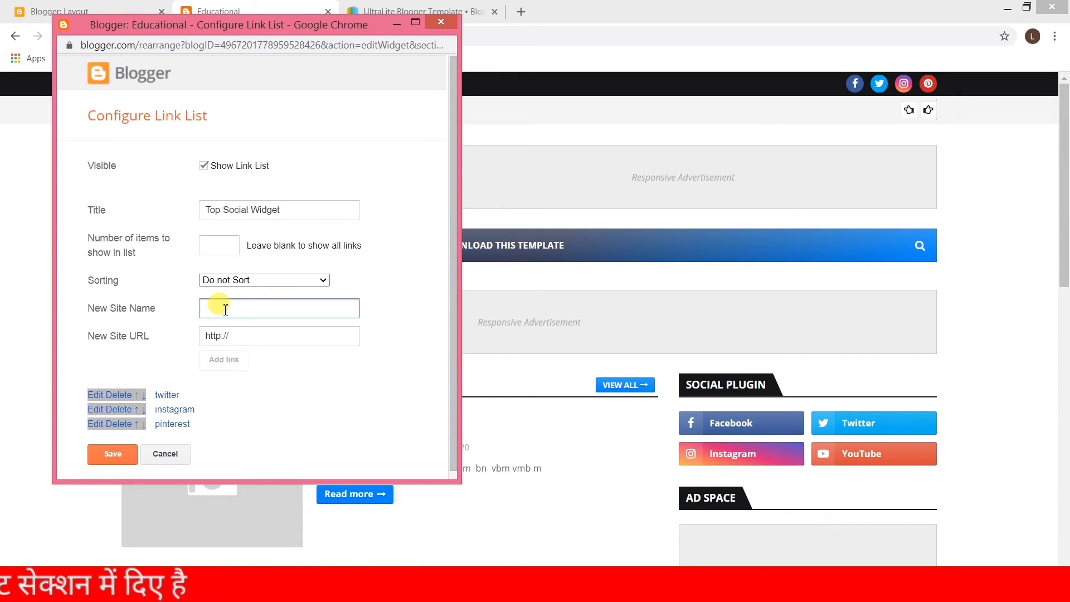
pyautogui.write('face')
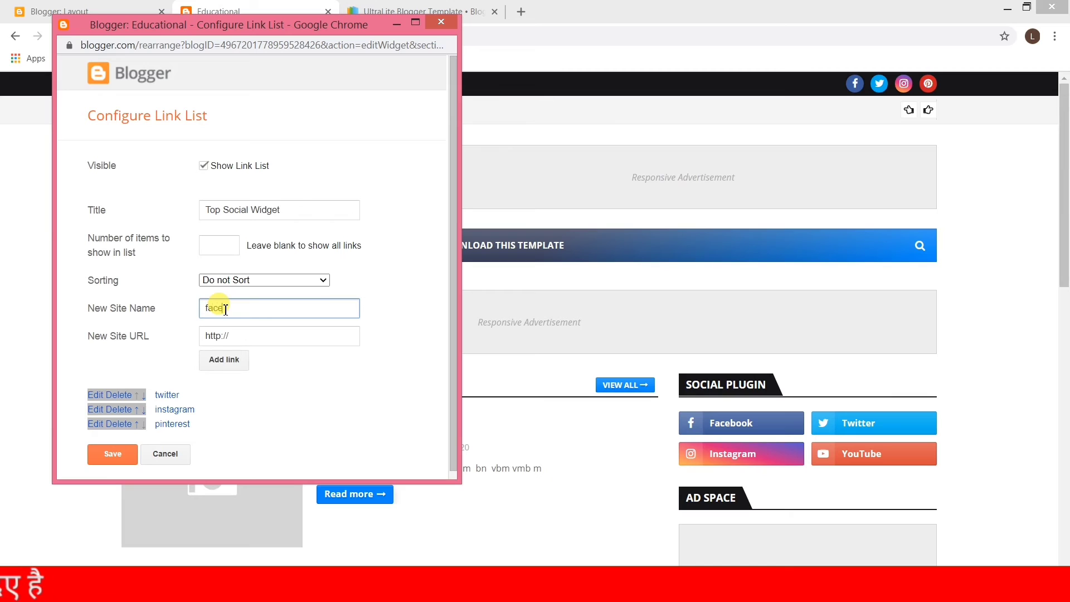
pyautogui.write('book')
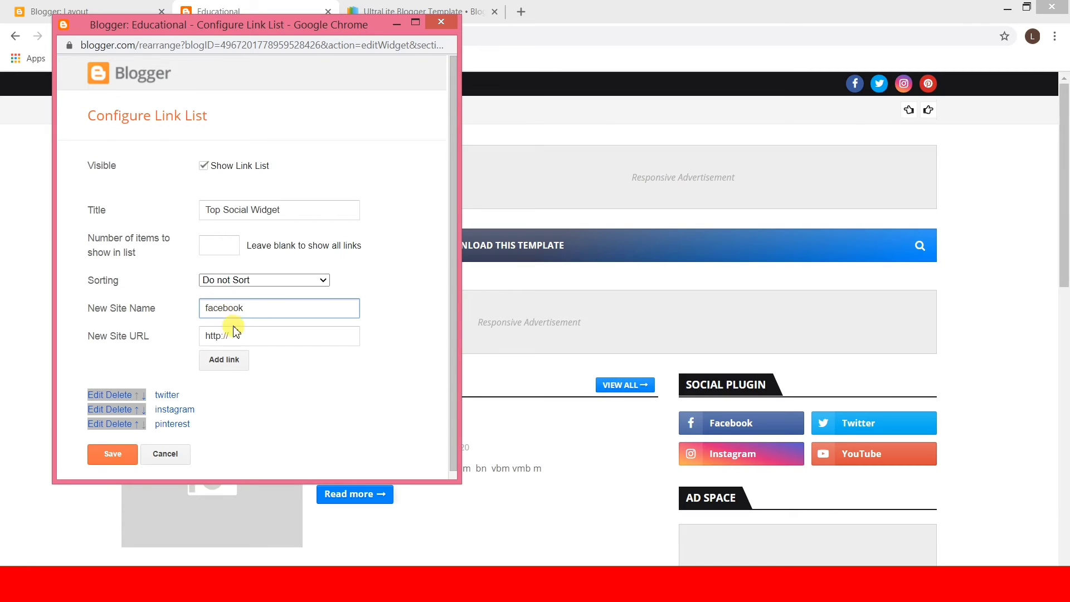
pyautogui.click(228, 359)
pyautogui.scroll(-1, 148, 438)
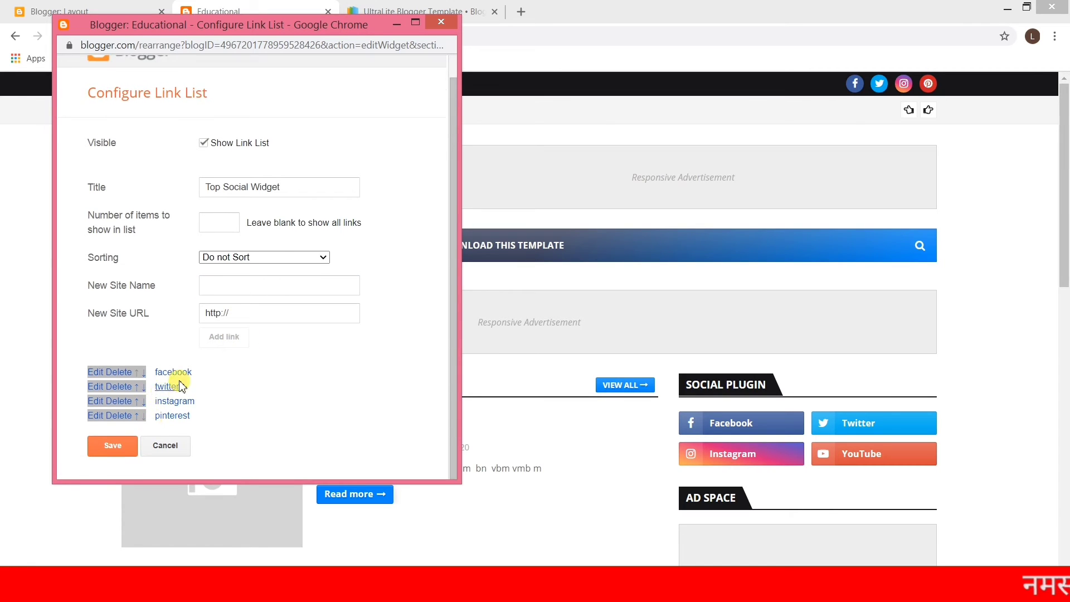
# Step: Open the twitter link entry, save it with the URL "#", and save the Top Social Widget link list
pyautogui.click(92, 386)
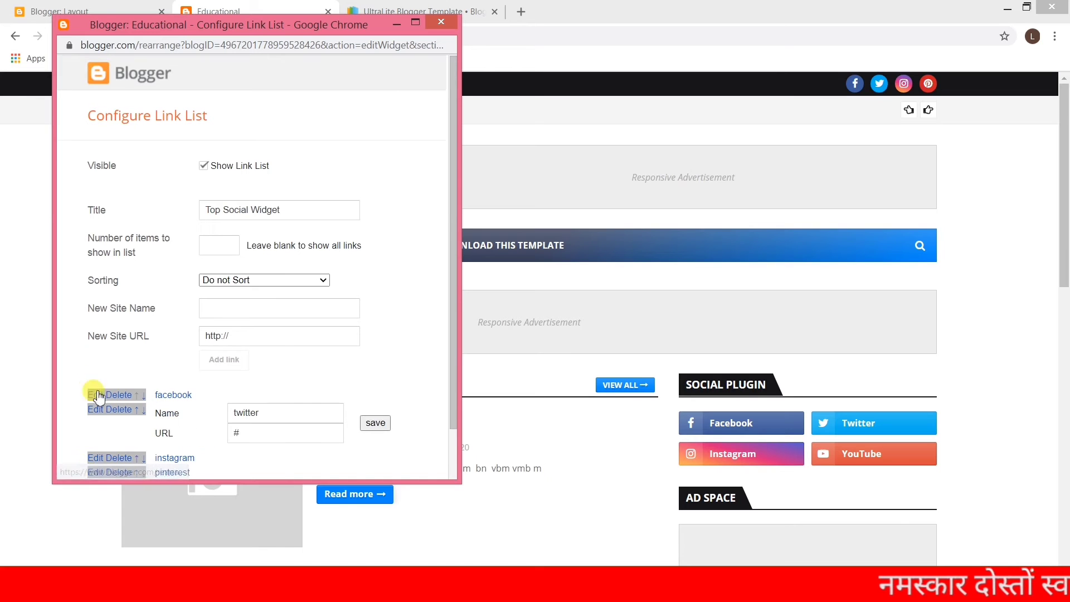
pyautogui.click(373, 426)
pyautogui.scroll(-1, 100, 433)
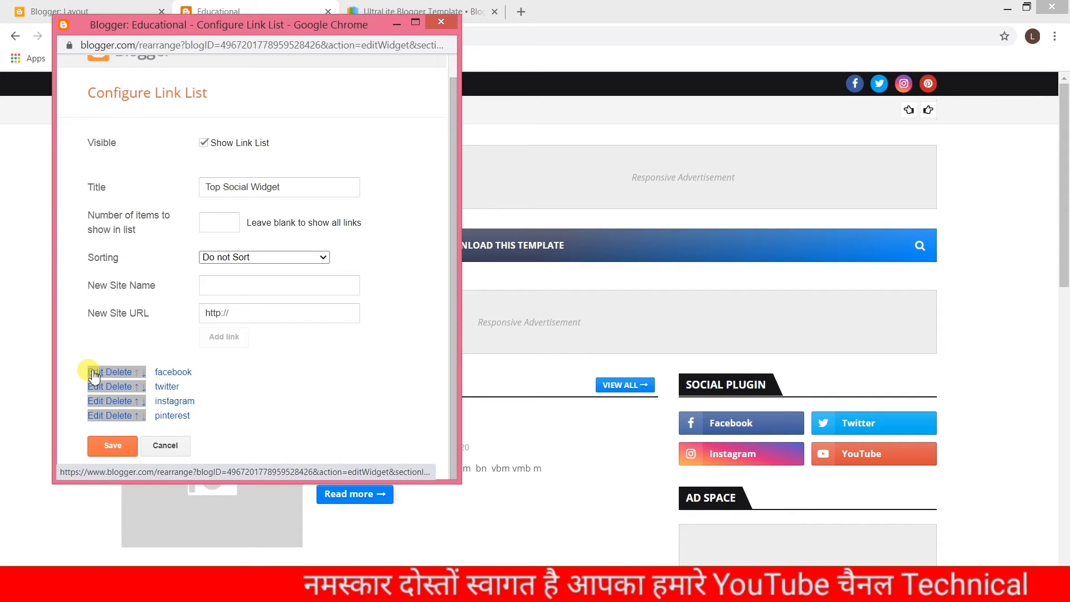
pyautogui.click(108, 453)
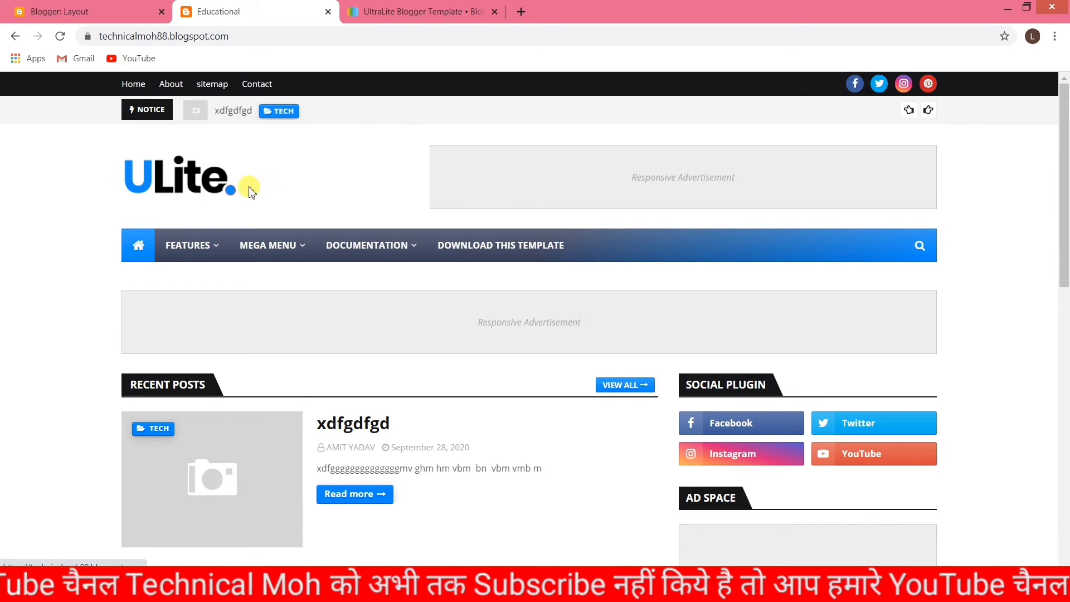
# Step: Compare the layout's Header Logo section with the logo shown on the live blog
pyautogui.click(57, 12)
pyautogui.scroll(1, 476, 316)
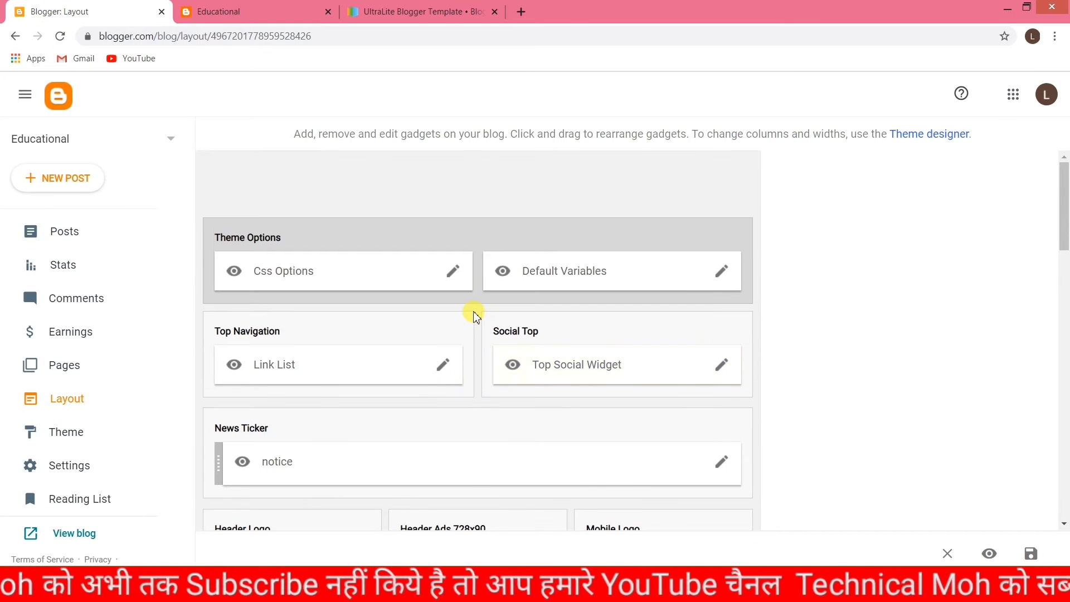
pyautogui.scroll(-3, 475, 316)
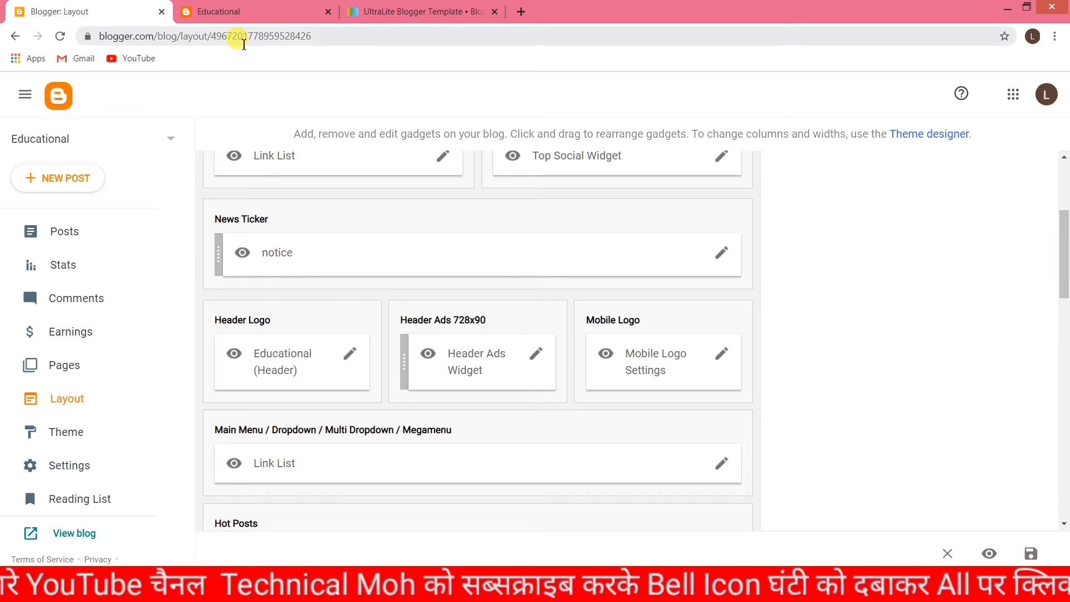
pyautogui.click(238, 19)
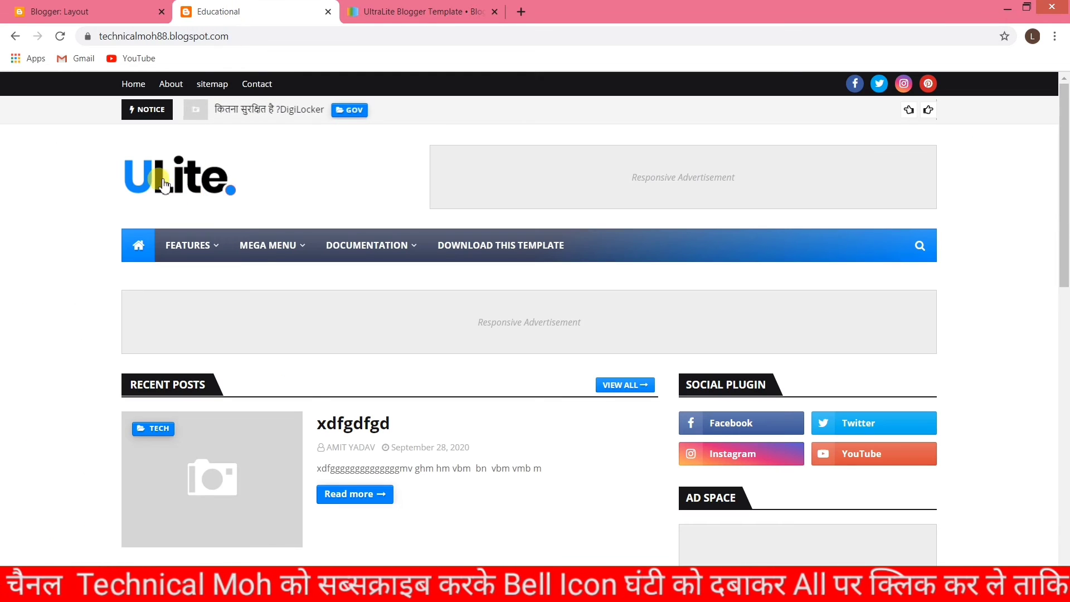
pyautogui.click(79, 12)
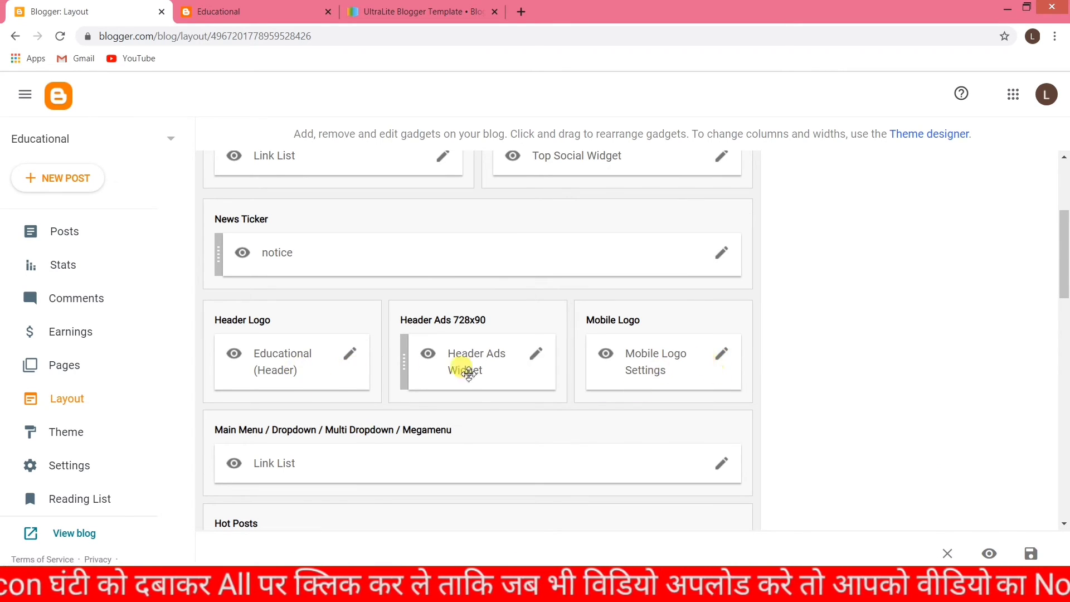
# Step: Upload the image 20200924_082503 from Local Disk (D:) as the Header Logo gadget's image
pyautogui.click(350, 354)
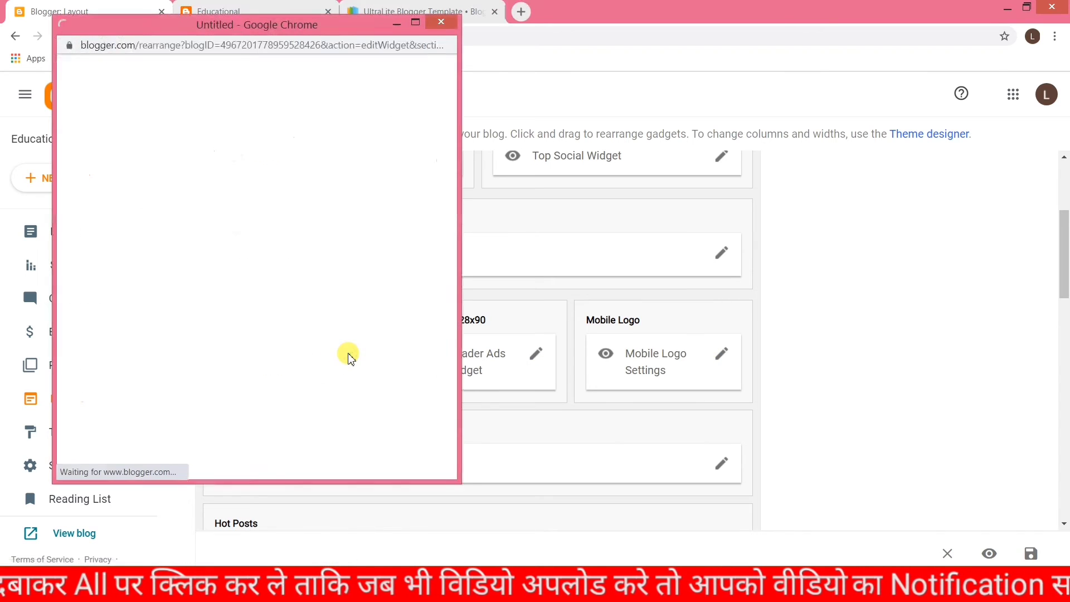
pyautogui.scroll(-1, 286, 322)
pyautogui.click(221, 303)
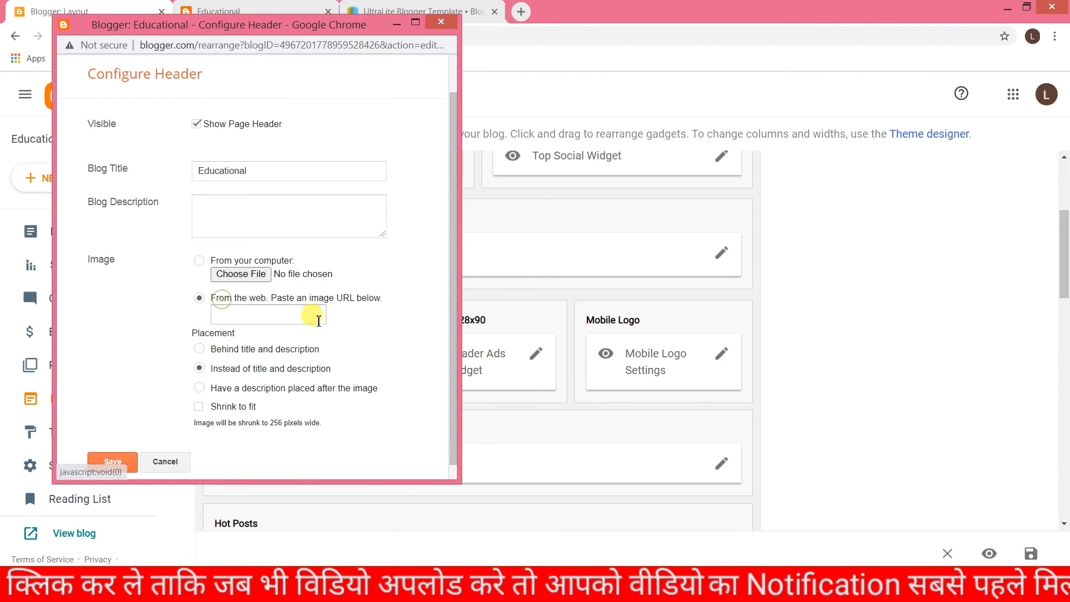
pyautogui.click(241, 274)
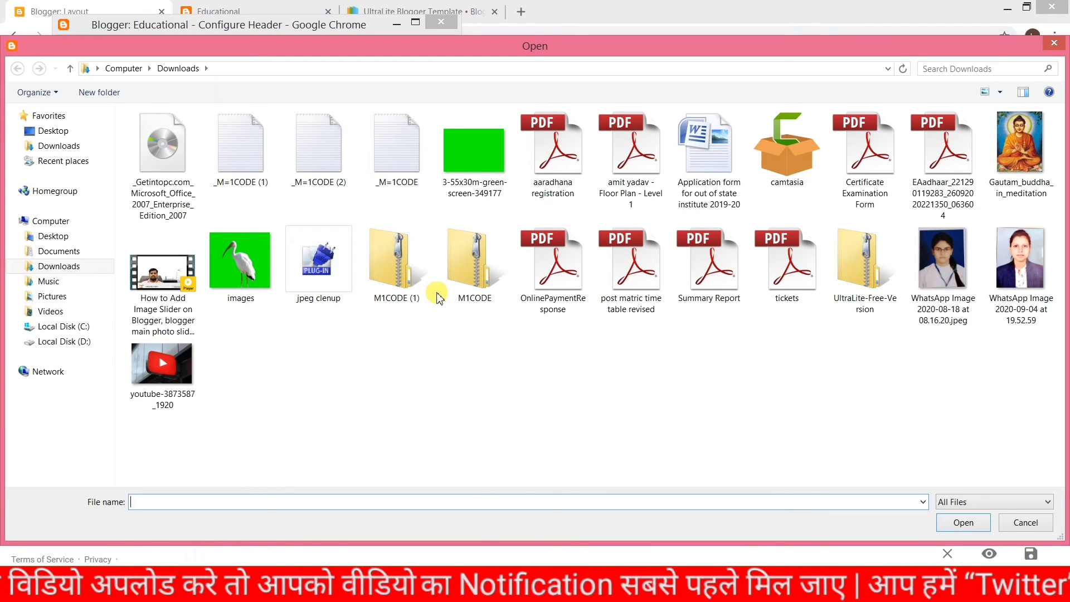
pyautogui.click(71, 341)
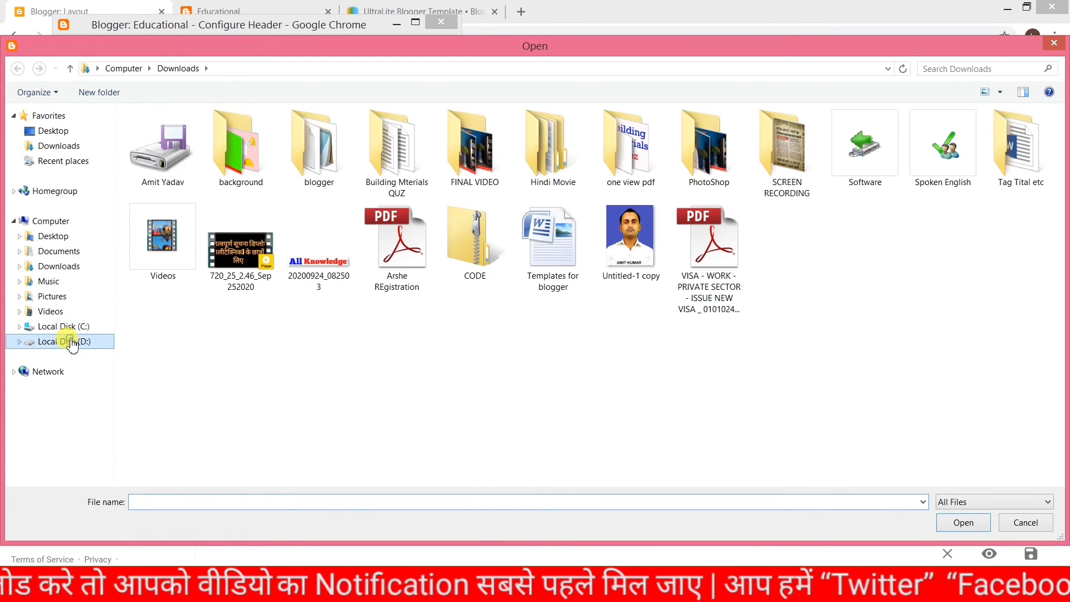
pyautogui.click(309, 268)
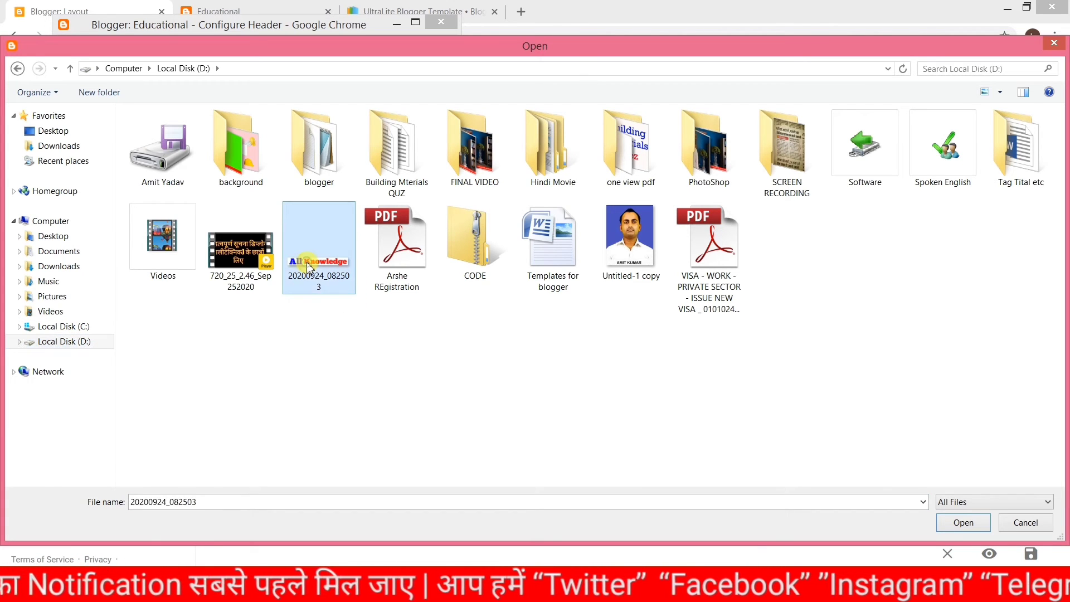
pyautogui.click(964, 523)
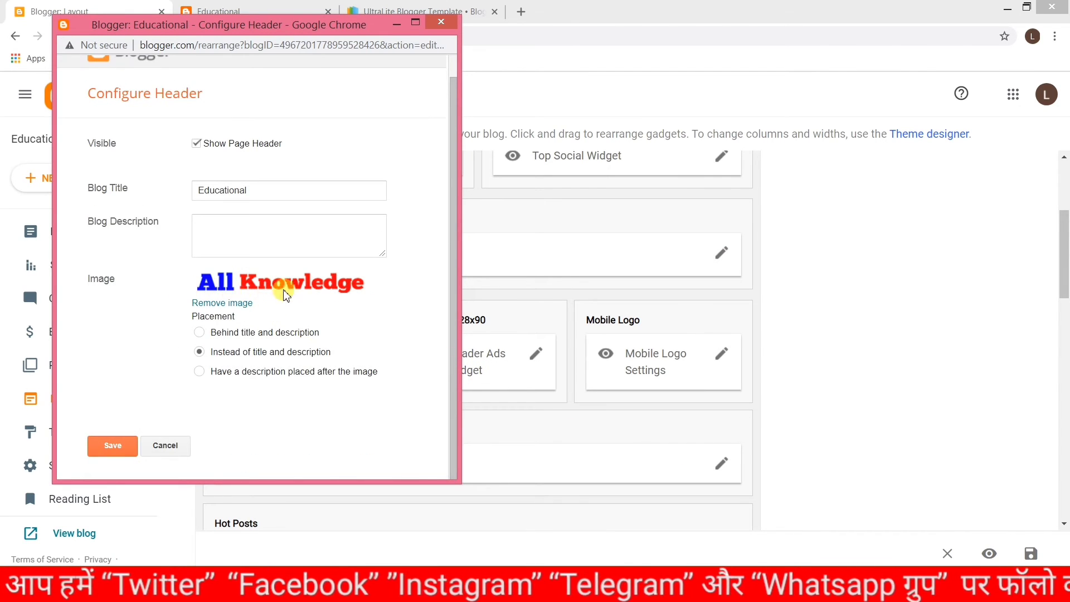
# Step: Save the header configuration and reload the live blog to check its logo
pyautogui.click(113, 453)
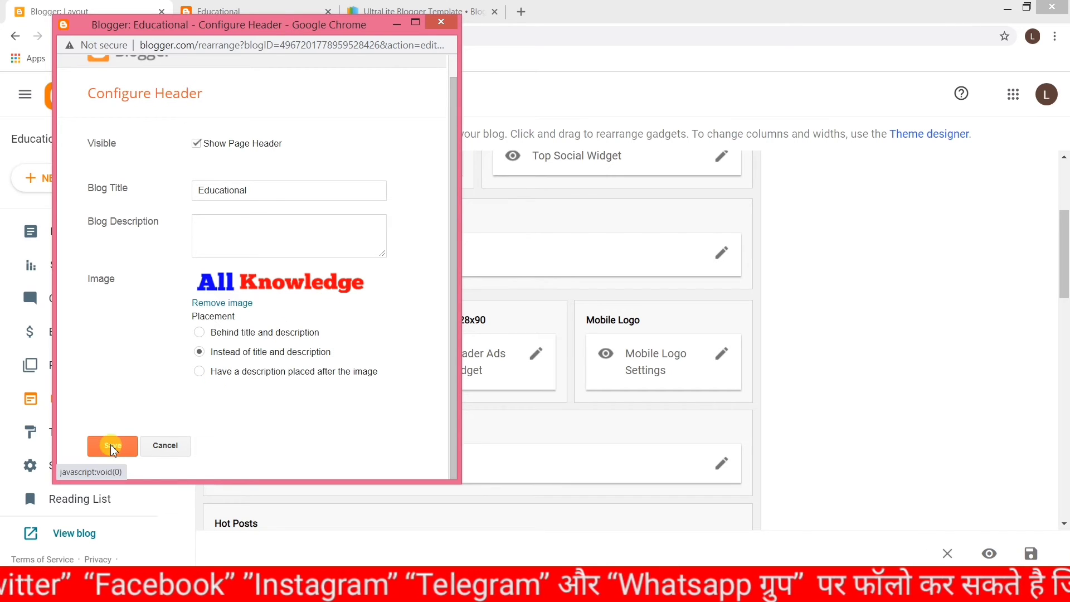
pyautogui.click(217, 12)
pyautogui.click(60, 35)
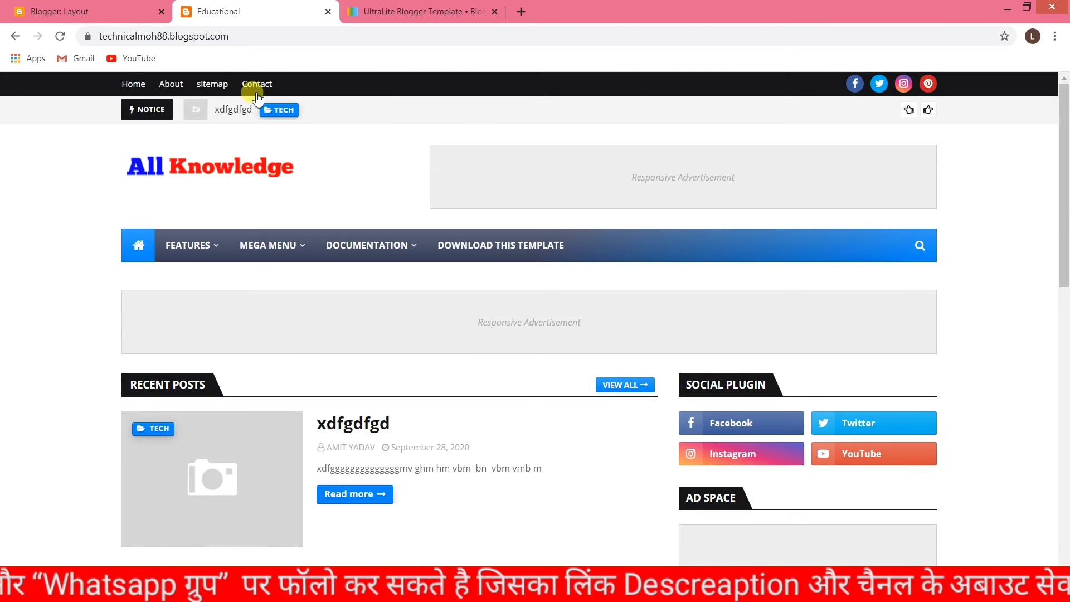
# Step: Replace the Mobile Logo gadget's image with 20200924_082503 from Local Disk (D:) and save the image configuration
pyautogui.click(39, 12)
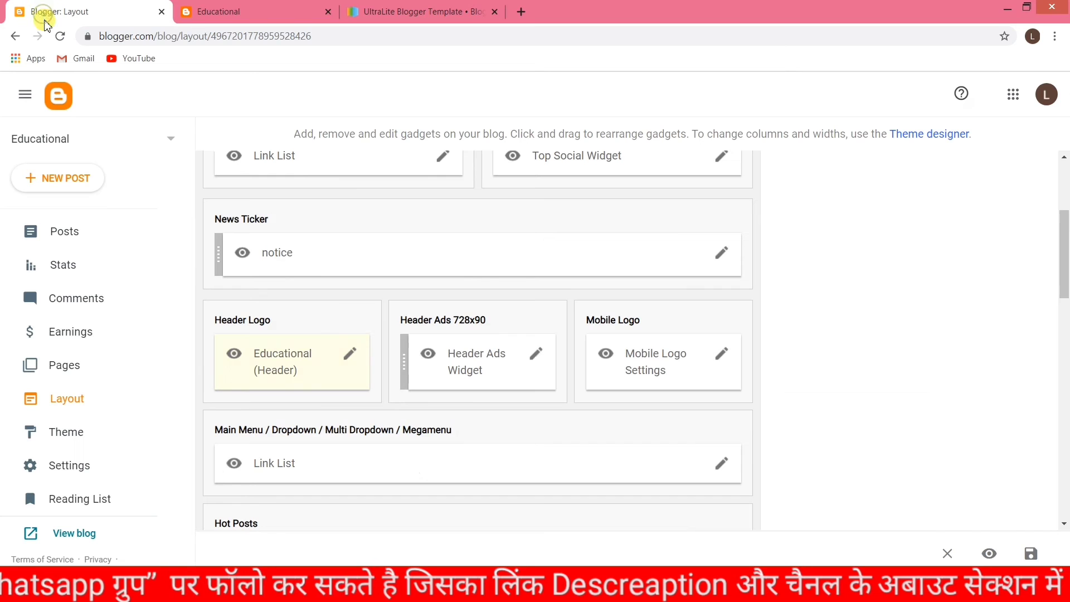
pyautogui.click(721, 355)
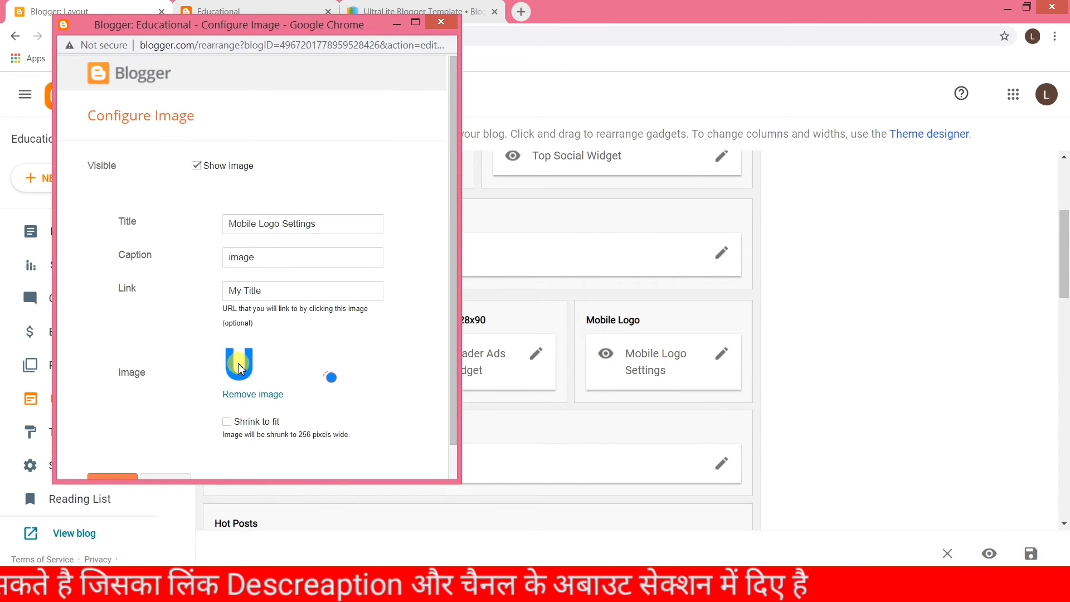
pyautogui.click(240, 394)
pyautogui.click(239, 350)
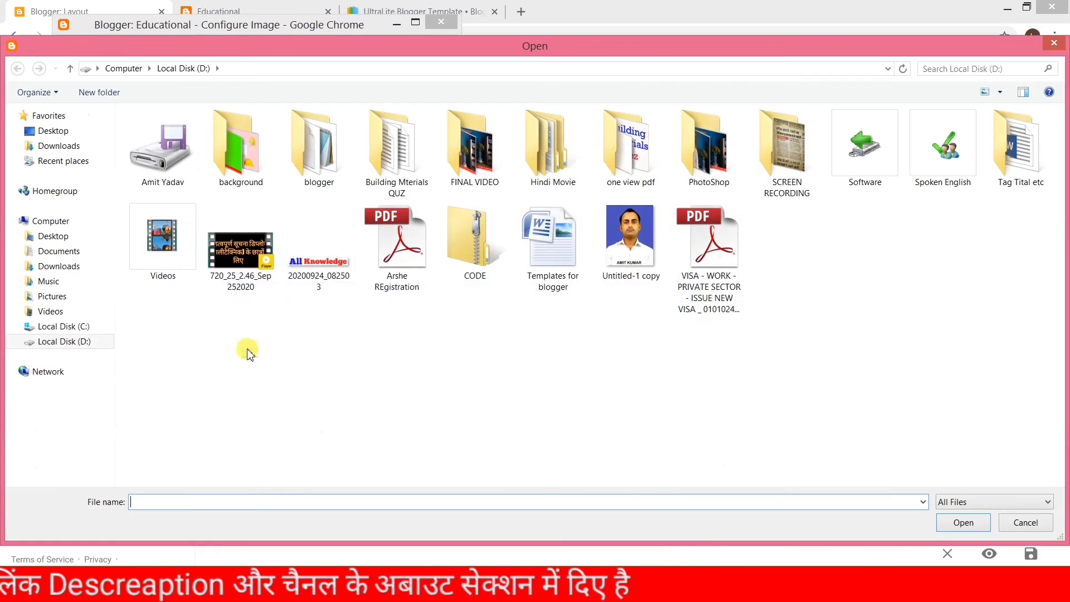
pyautogui.click(319, 245)
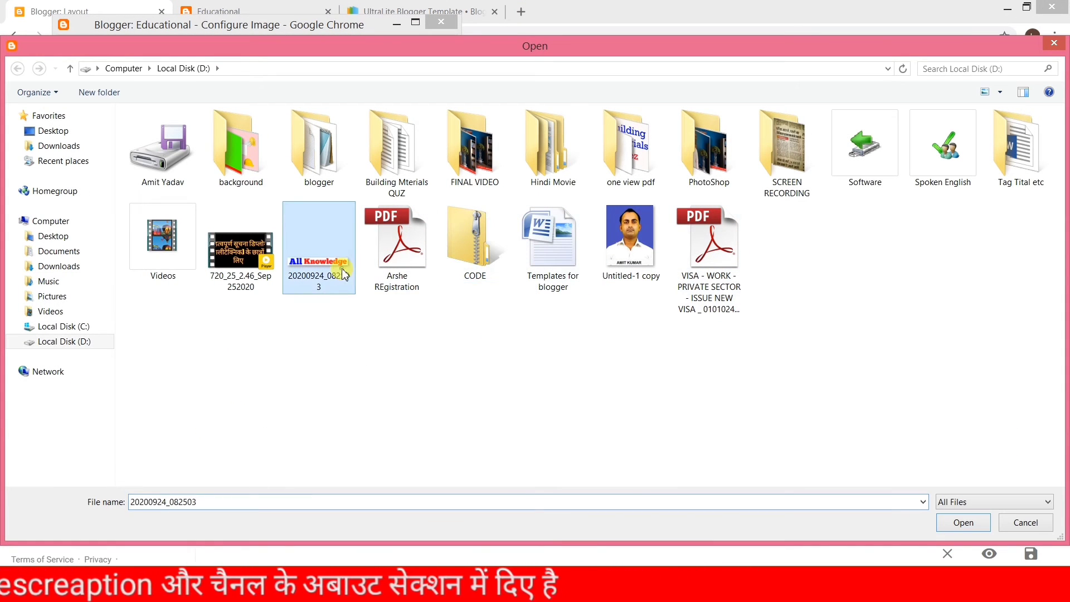
pyautogui.click(963, 523)
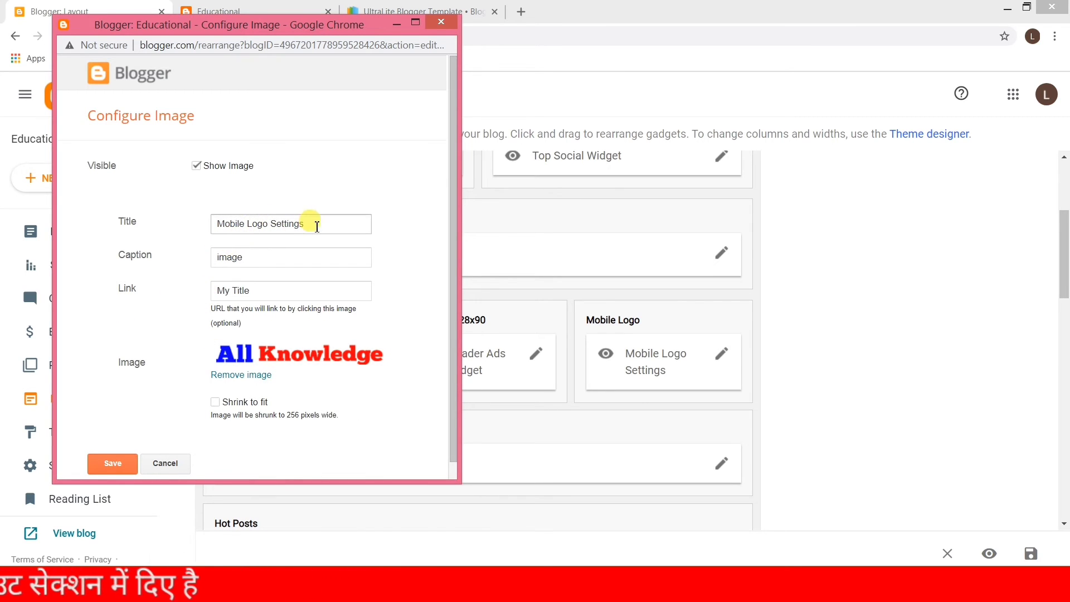
pyautogui.click(115, 467)
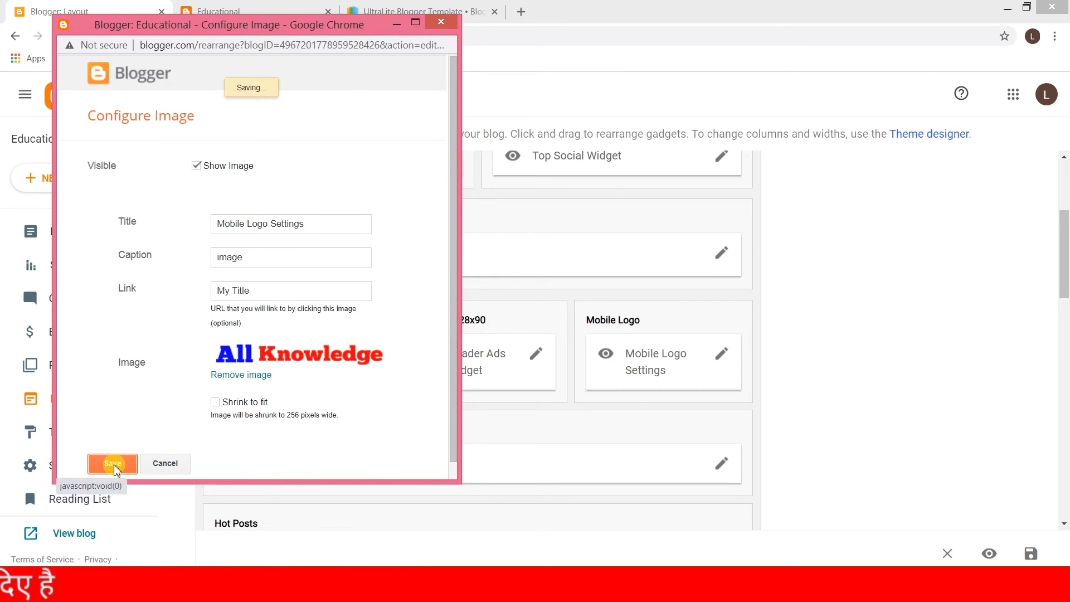
# Step: Compare the live blog's main navigation menu with the layout's Main Menu / Dropdown / Multi Dropdown / Megamenu section
pyautogui.hotkey('ctrl', 'Tab')
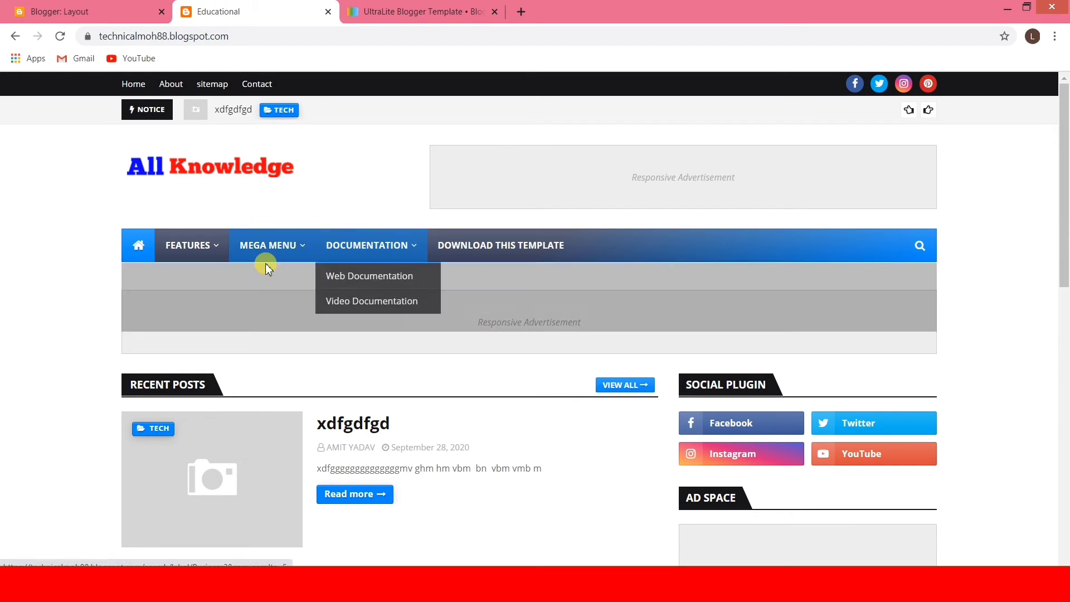
pyautogui.moveTo(206, 258)
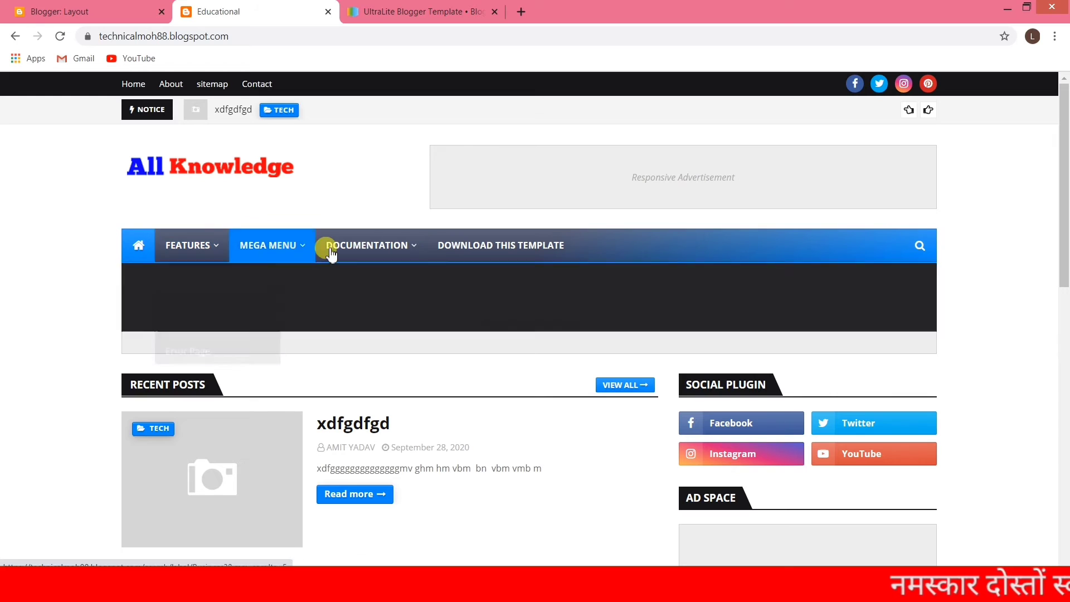
pyautogui.click(63, 11)
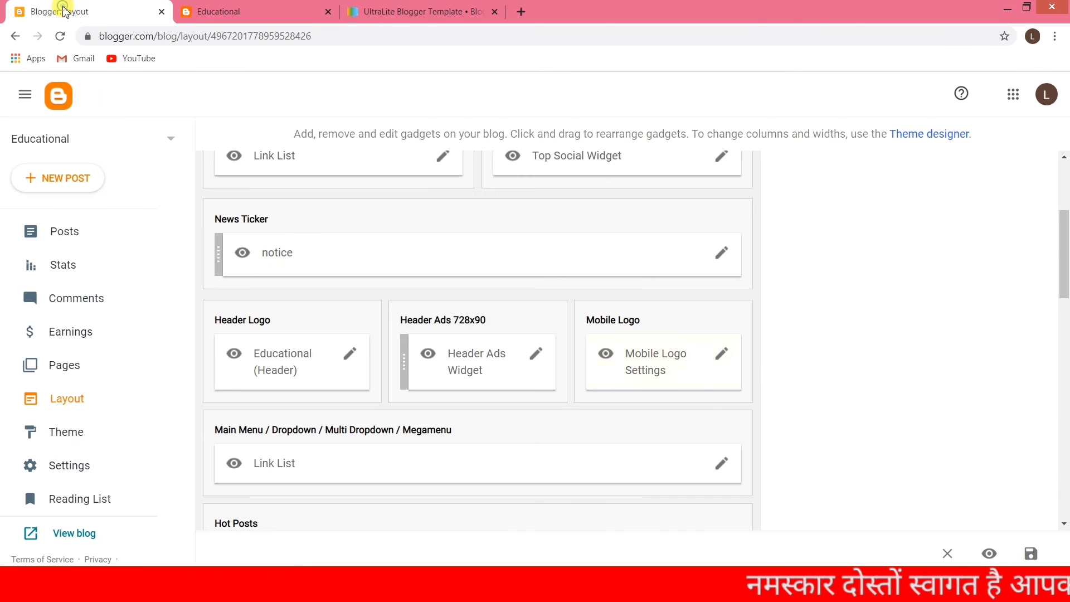
pyautogui.scroll(-2, 401, 315)
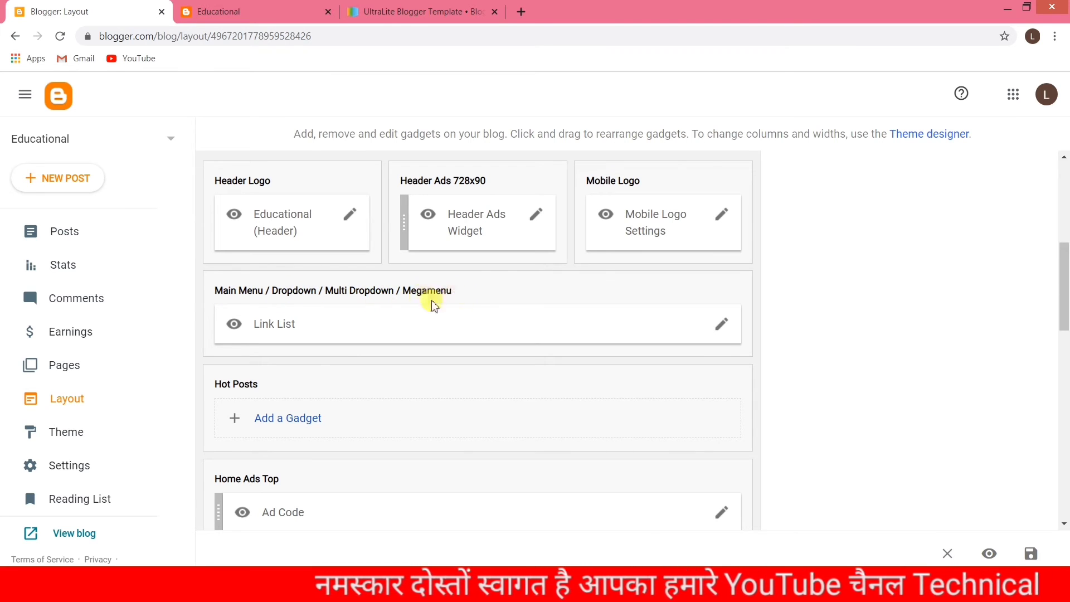
# Step: Delete every entry except Home-icon from the Main Menu section's link list
pyautogui.click(722, 324)
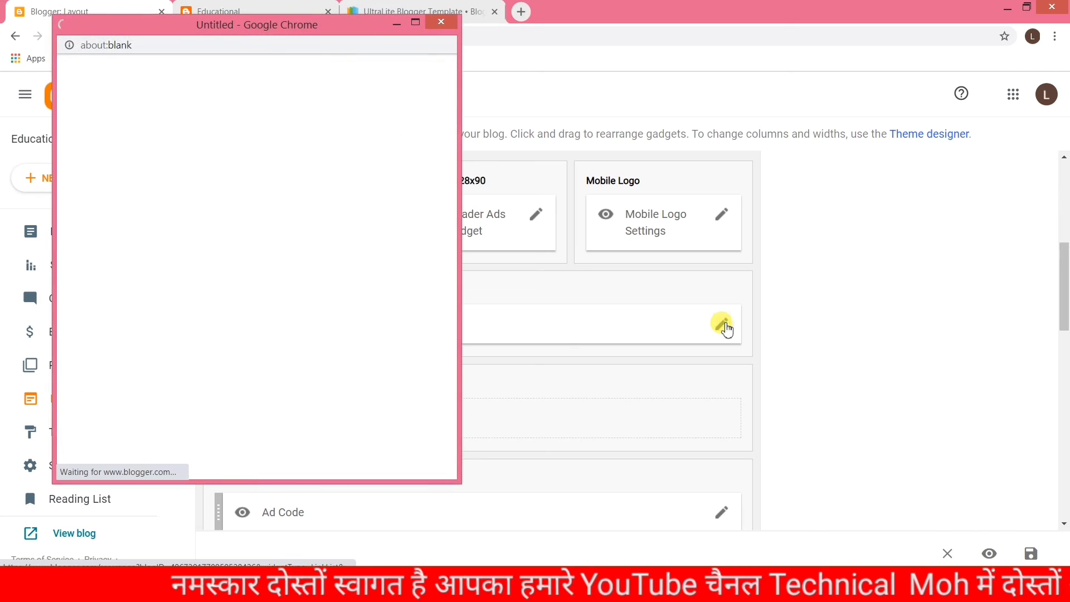
pyautogui.scroll(-3, 275, 293)
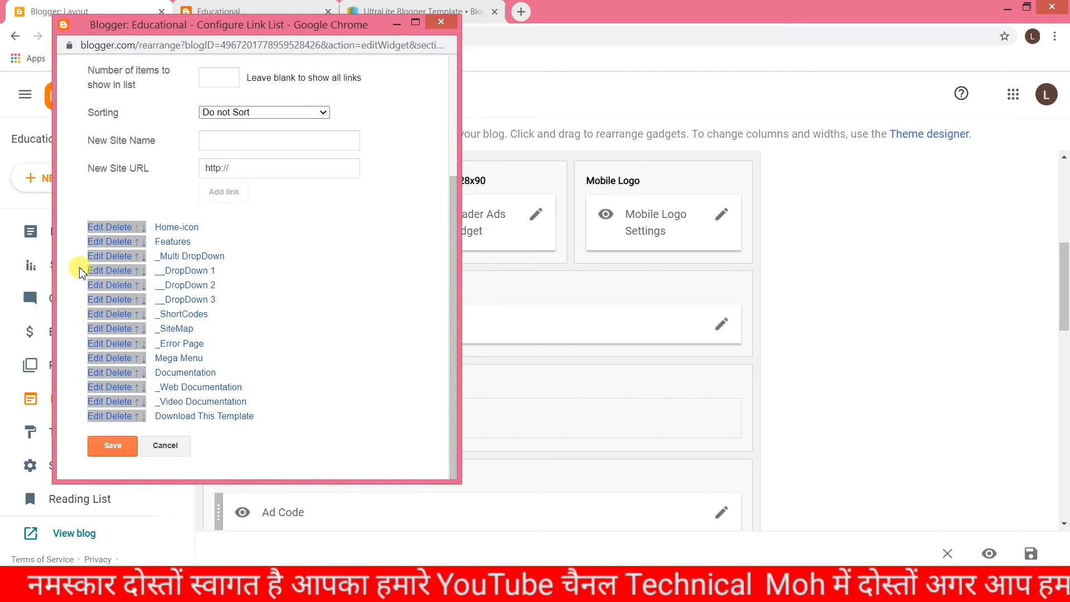
pyautogui.click(124, 245)
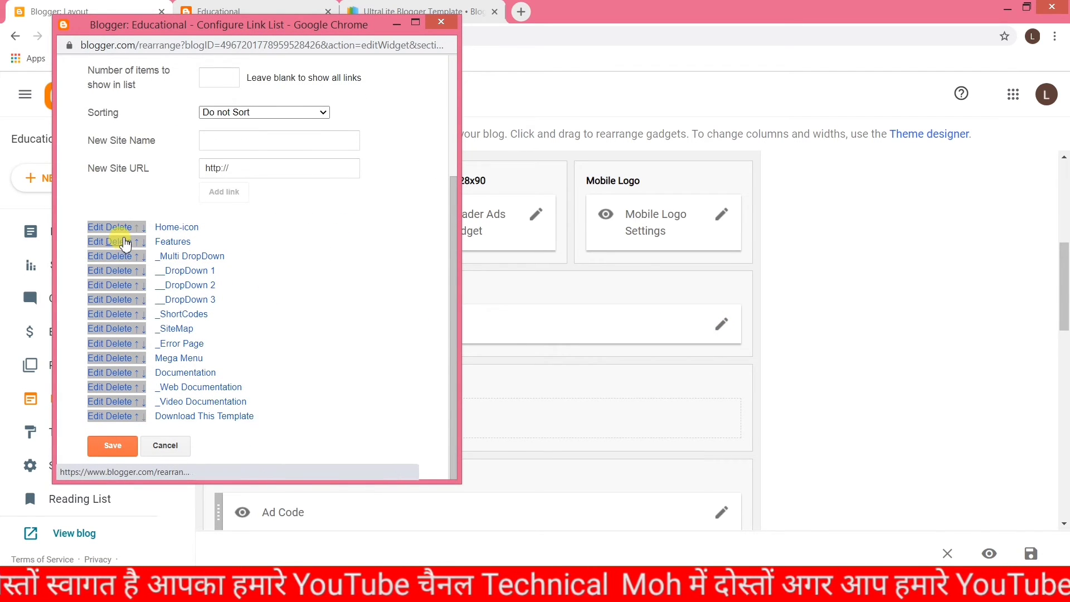
pyautogui.click(120, 412)
pyautogui.click(122, 413)
pyautogui.click(121, 413)
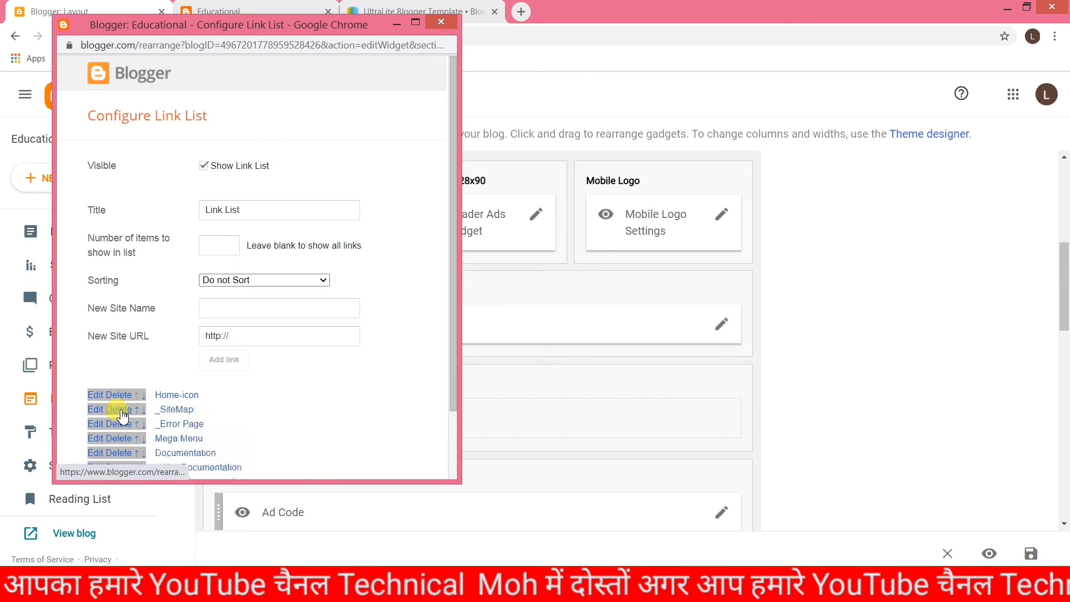
pyautogui.click(122, 412)
pyautogui.click(122, 412)
pyautogui.click(122, 412)
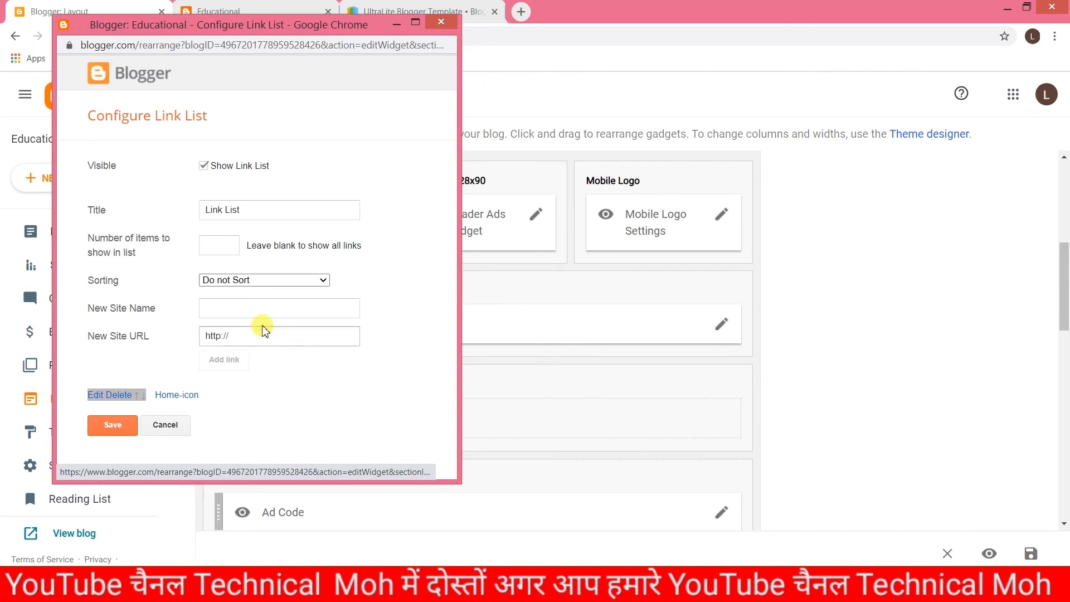
pyautogui.click(228, 309)
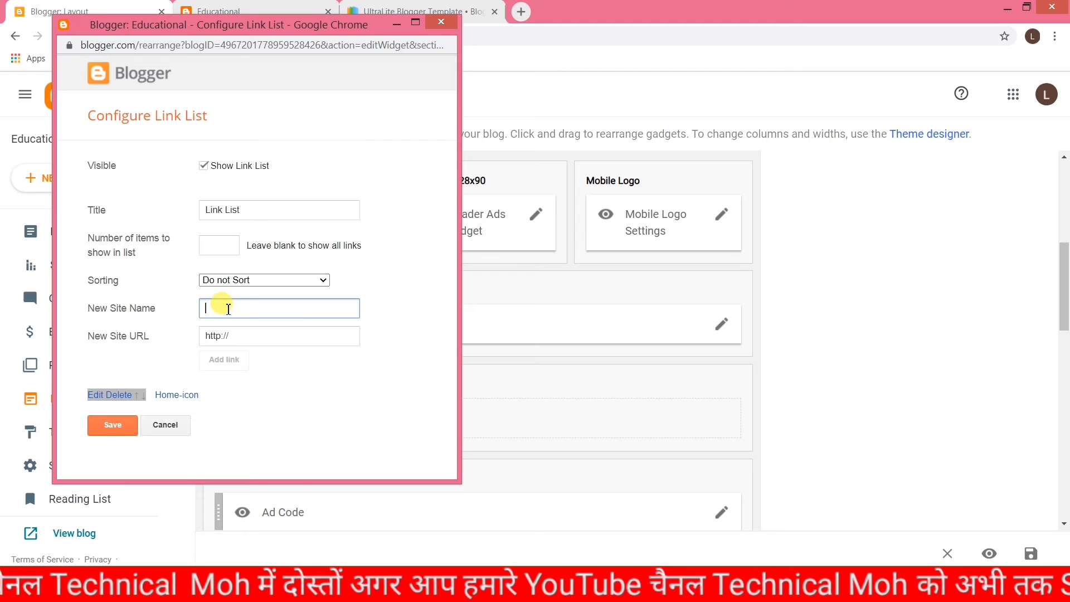
pyautogui.write('Gk')
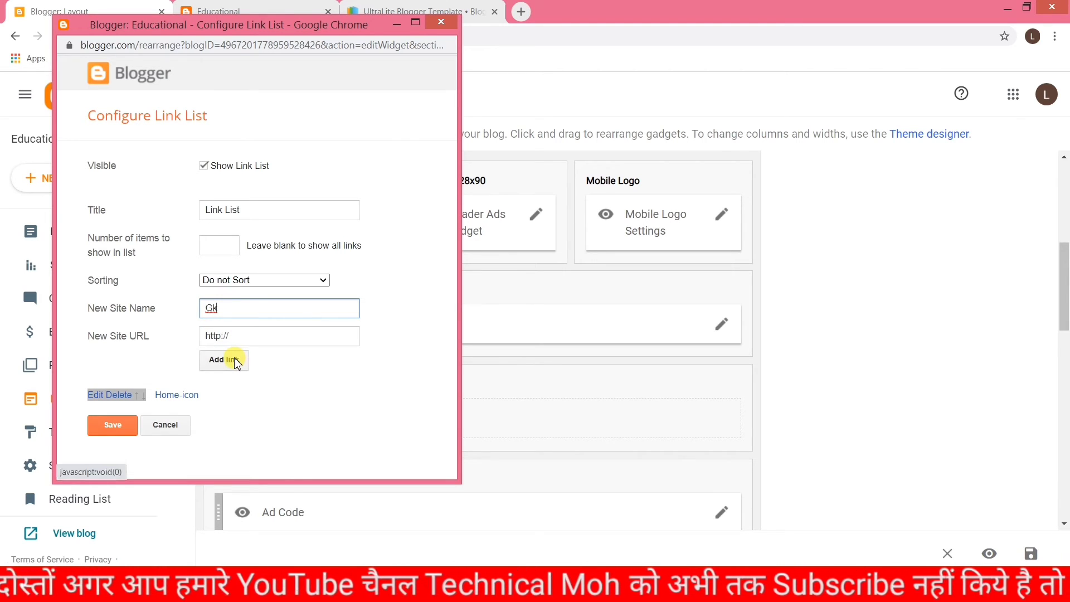
pyautogui.moveTo(313, 31); pyautogui.dragTo(647, 111)
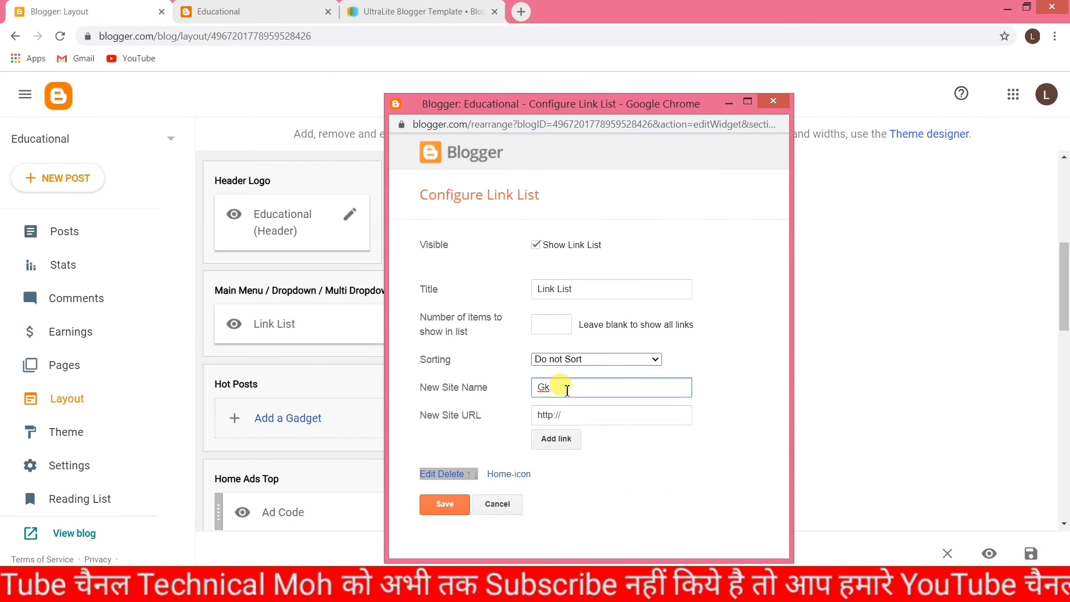
pyautogui.moveTo(560, 387); pyautogui.dragTo(525, 392)
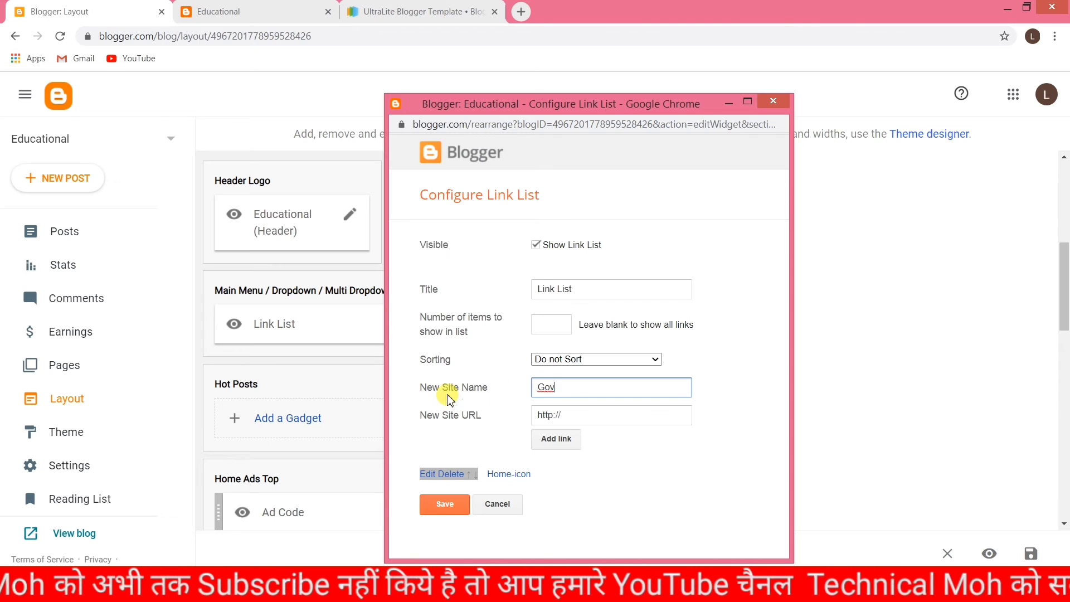
pyautogui.click(556, 439)
pyautogui.click(476, 478)
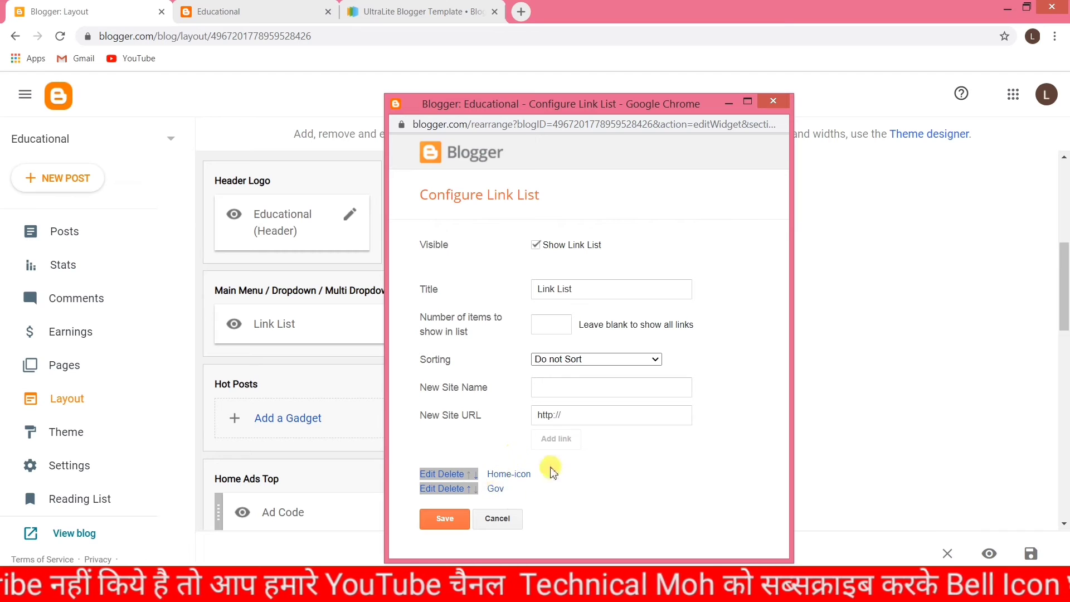
pyautogui.click(557, 415)
pyautogui.click(550, 389)
pyautogui.write('gk')
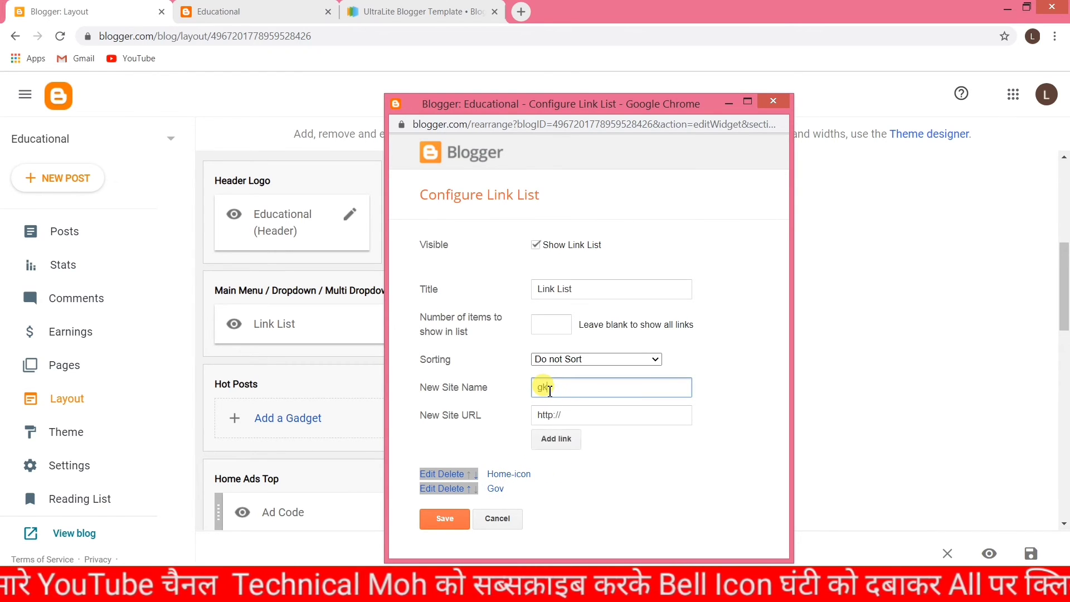
pyautogui.click(556, 438)
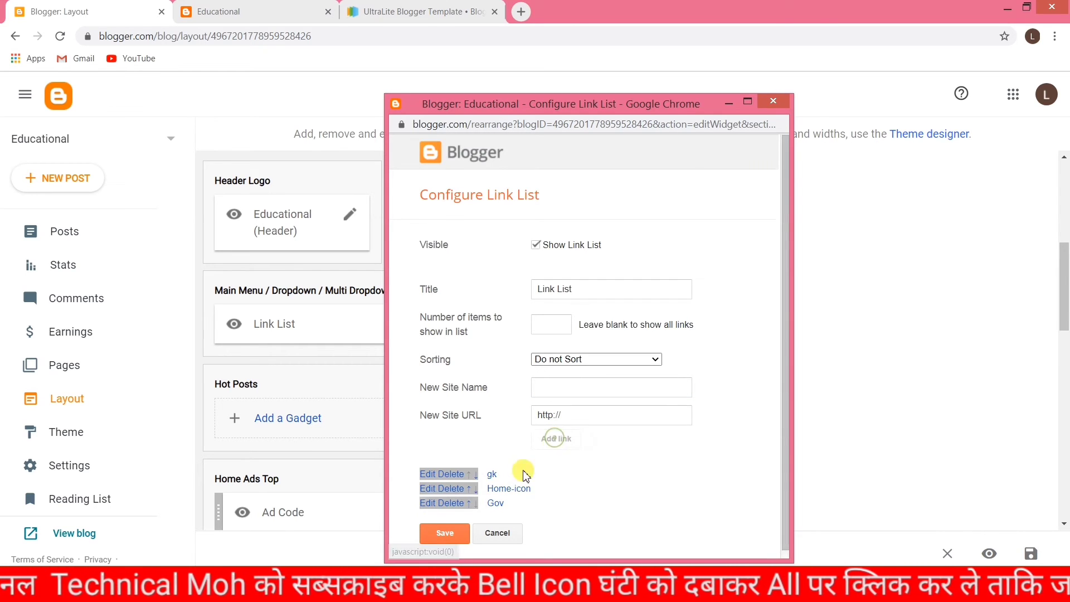
pyautogui.click(475, 490)
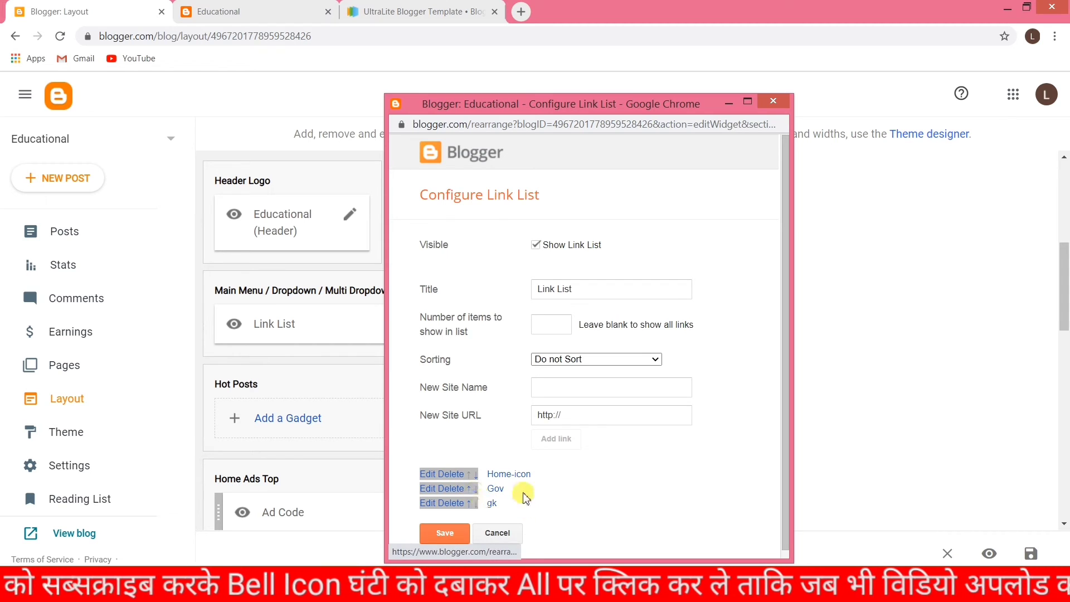
# Step: Open the GOV label page on the live blog and copy its full URL
pyautogui.click(254, 12)
pyautogui.scroll(-3, 377, 411)
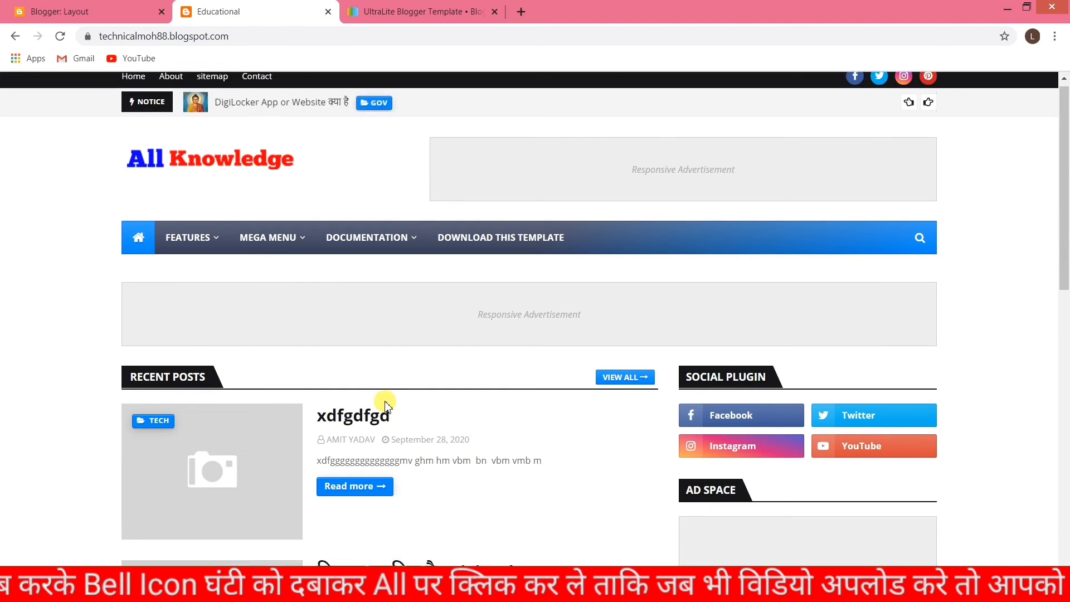
pyautogui.click(15, 35)
pyautogui.scroll(-3, 336, 363)
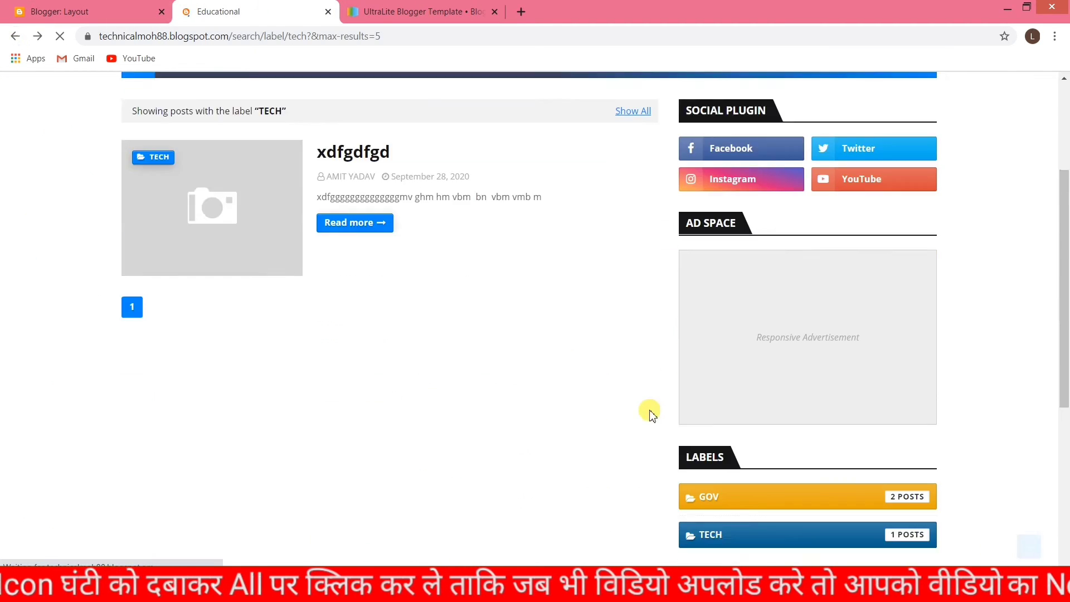
pyautogui.scroll(-2, 444, 303)
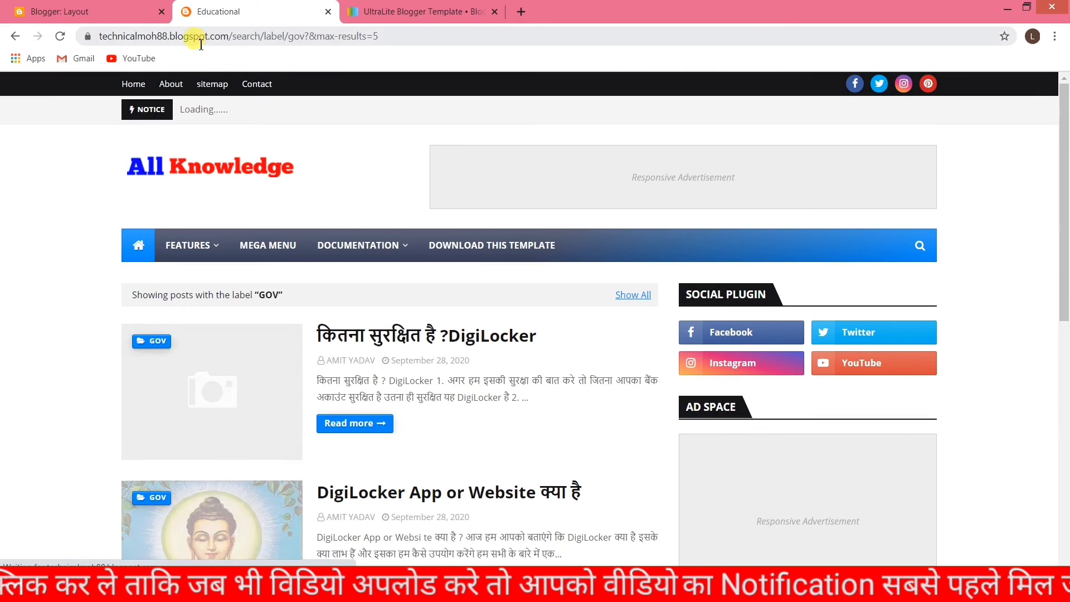
pyautogui.click(174, 36)
pyautogui.doubleClick(220, 36)
pyautogui.moveTo(456, 32); pyautogui.dragTo(85, 33)
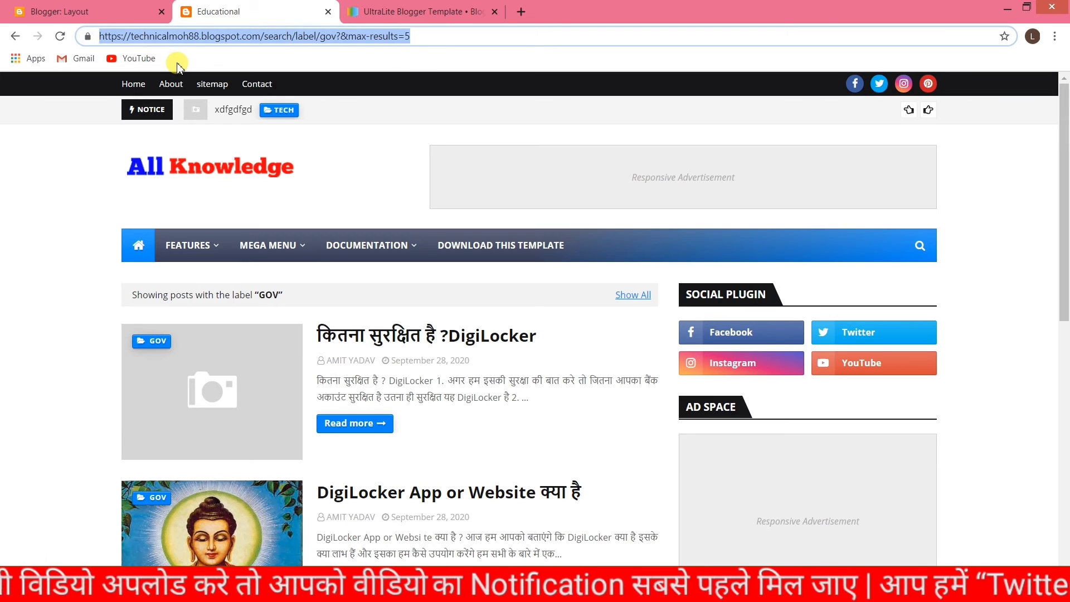
# Step: Set the Gov link's URL to the copied GOV label page address, then save the entry and the main menu link list
pyautogui.click(334, 516)
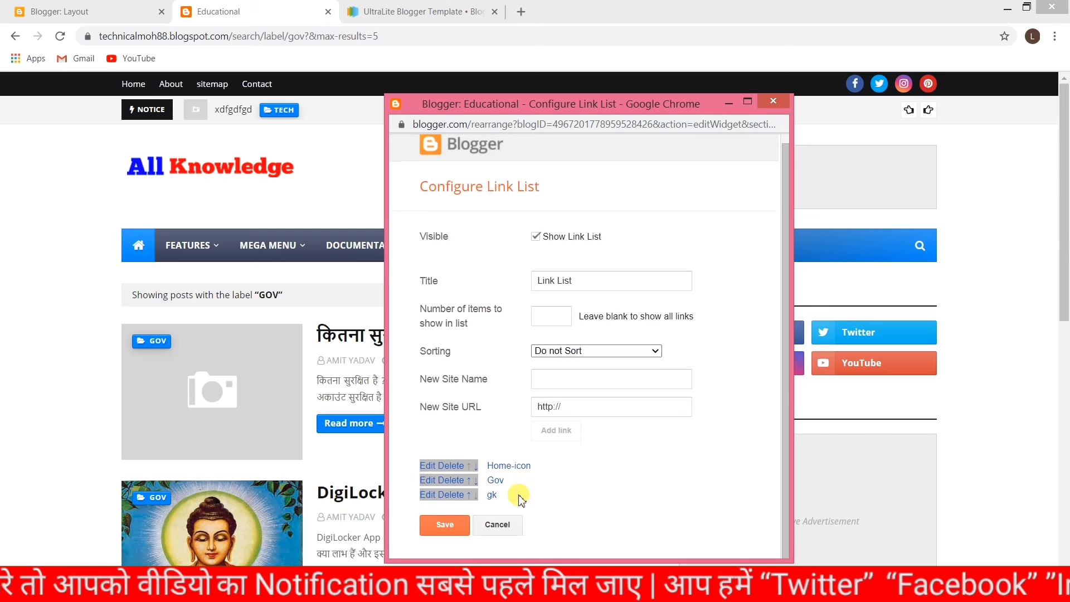
pyautogui.click(430, 480)
pyautogui.tripleClick(534, 513)
pyautogui.hotkey('ctrl', 'v')
pyautogui.click(629, 512)
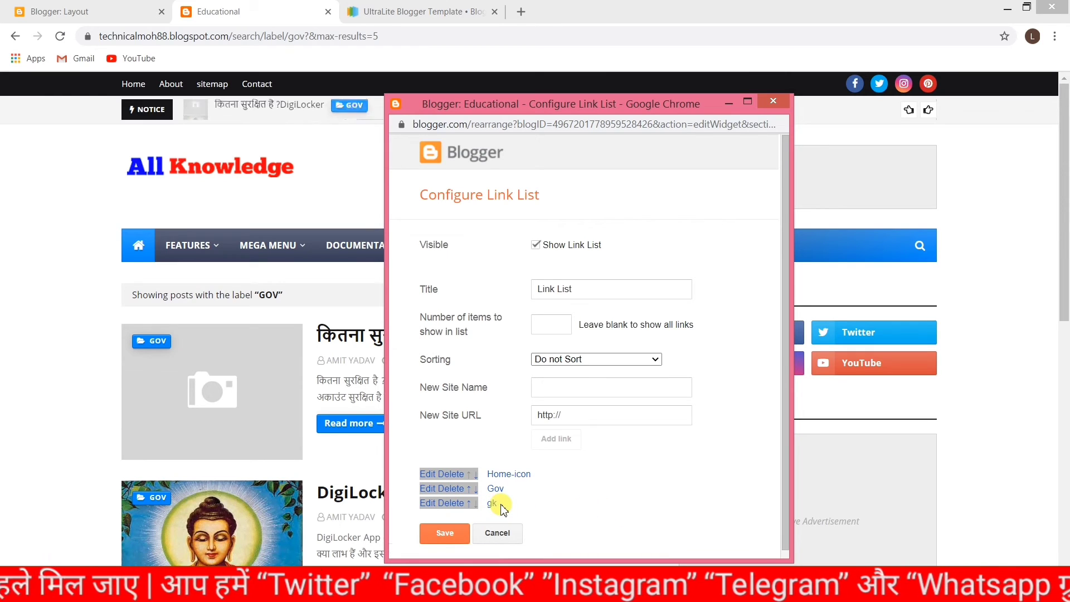
pyautogui.click(445, 534)
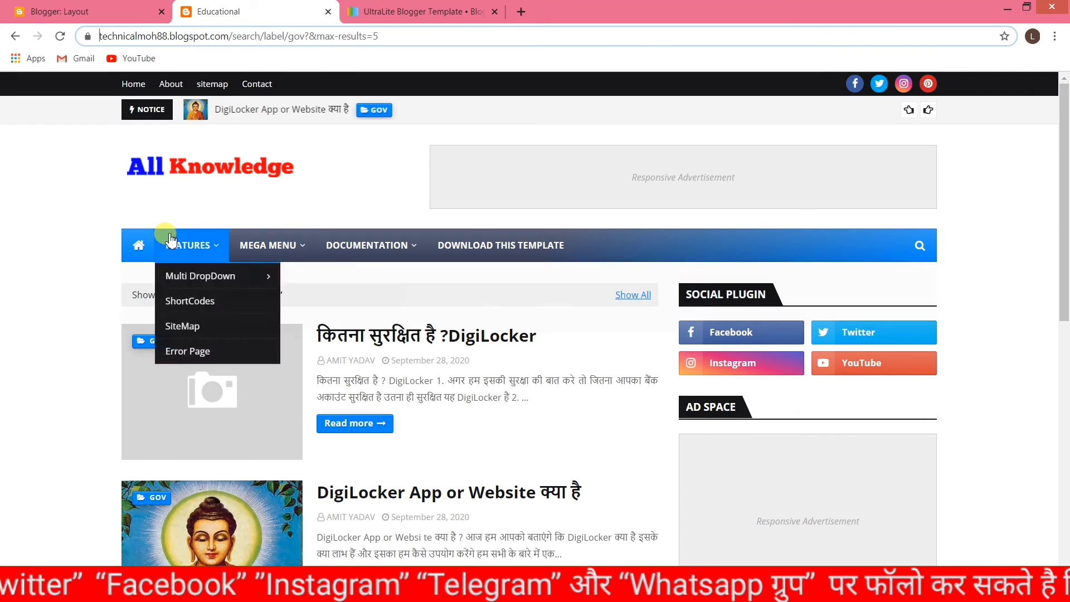
# Step: Reload the live blog, check its main menu links and review the posts on the GOV label page
pyautogui.click(59, 36)
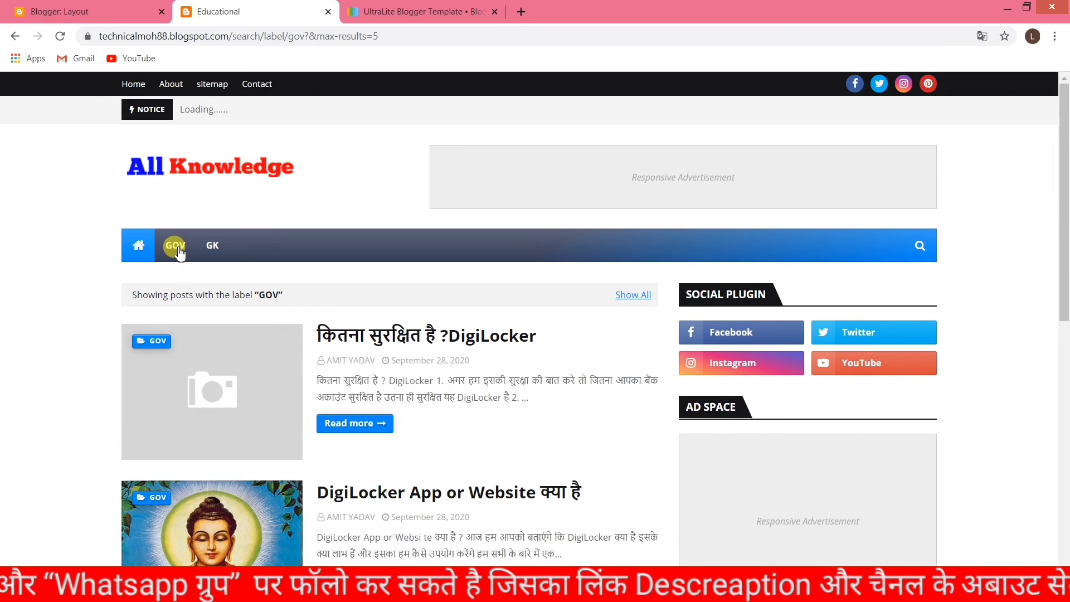
pyautogui.scroll(-3, 558, 394)
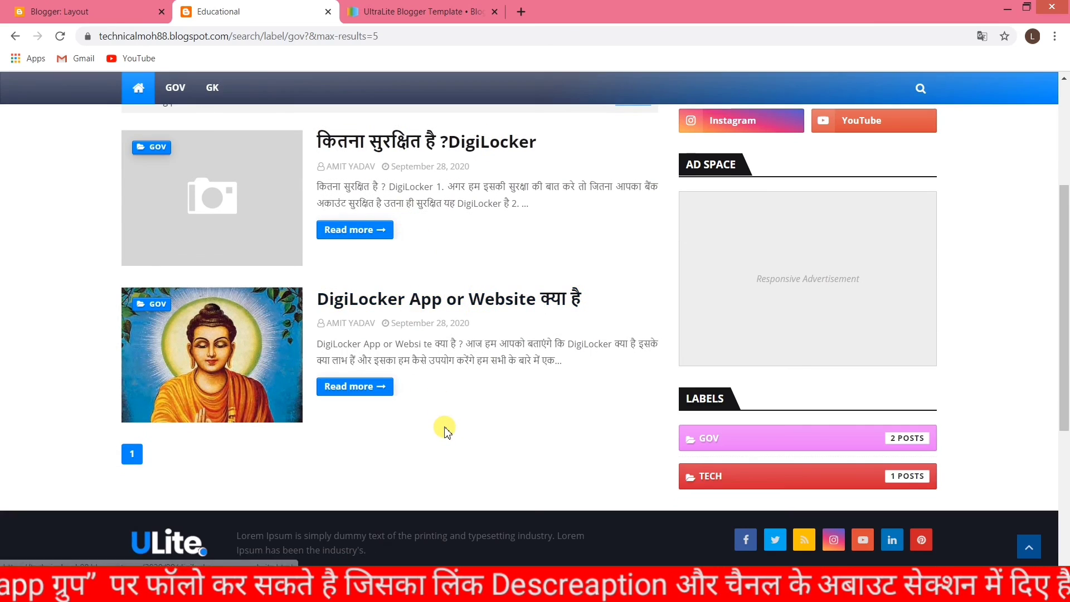
pyautogui.scroll(4, 445, 429)
pyautogui.scroll(-1, 444, 429)
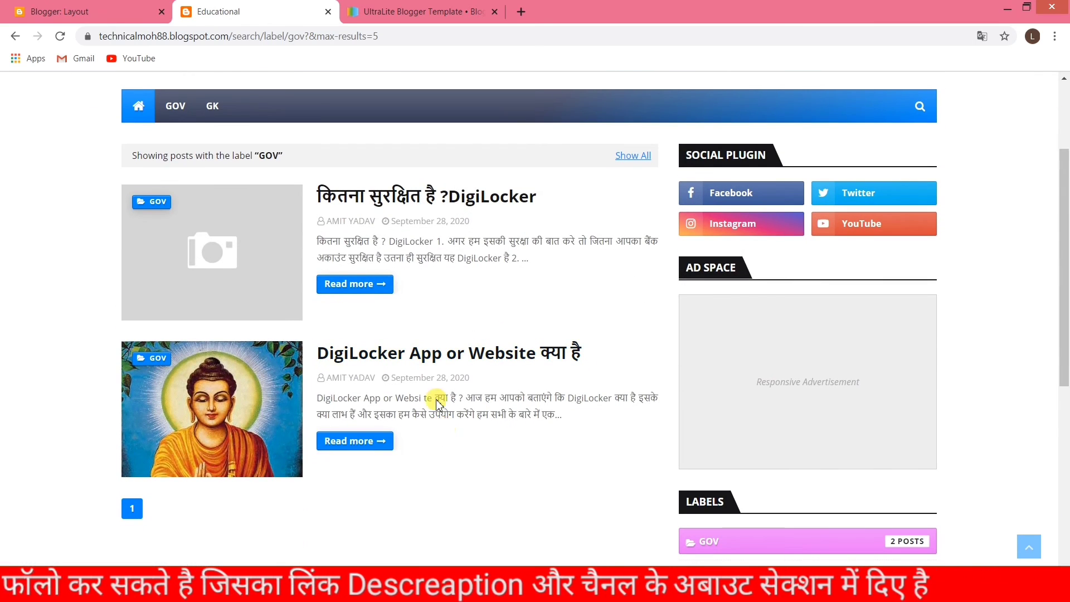
pyautogui.scroll(1, 434, 443)
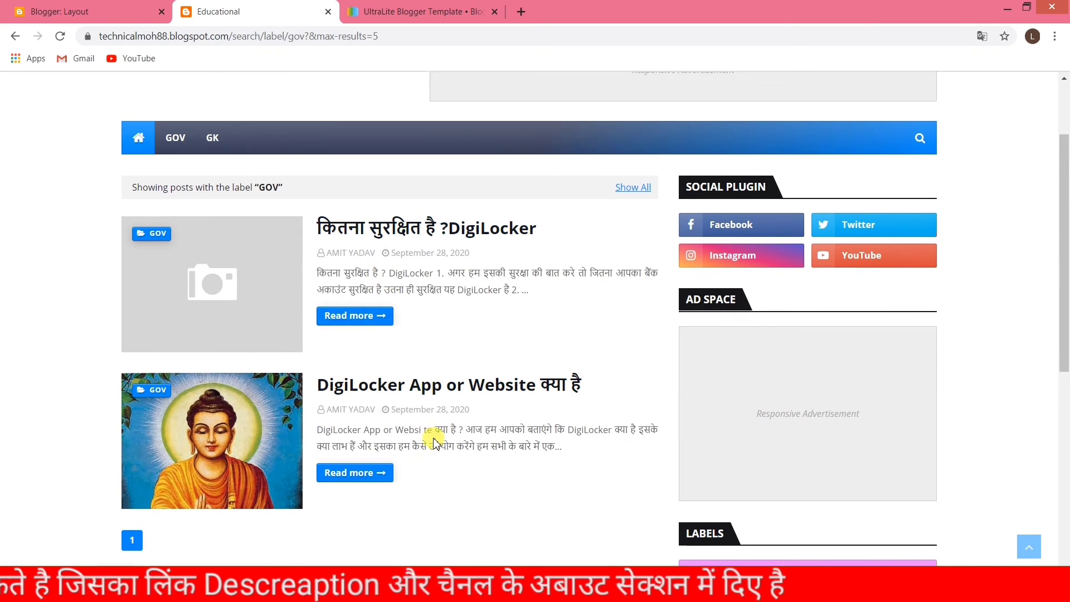
pyautogui.scroll(3, 435, 443)
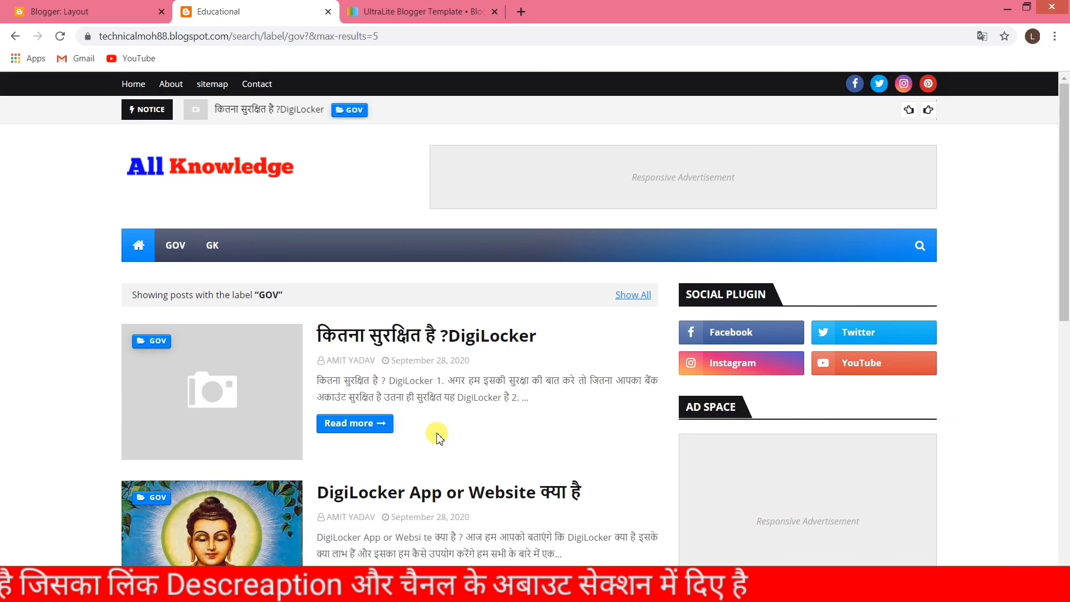
# Step: Add a link named "Current Affairs" to the main menu's Link List gadget in the blog layout
pyautogui.click(82, 15)
pyautogui.scroll(-1, 311, 389)
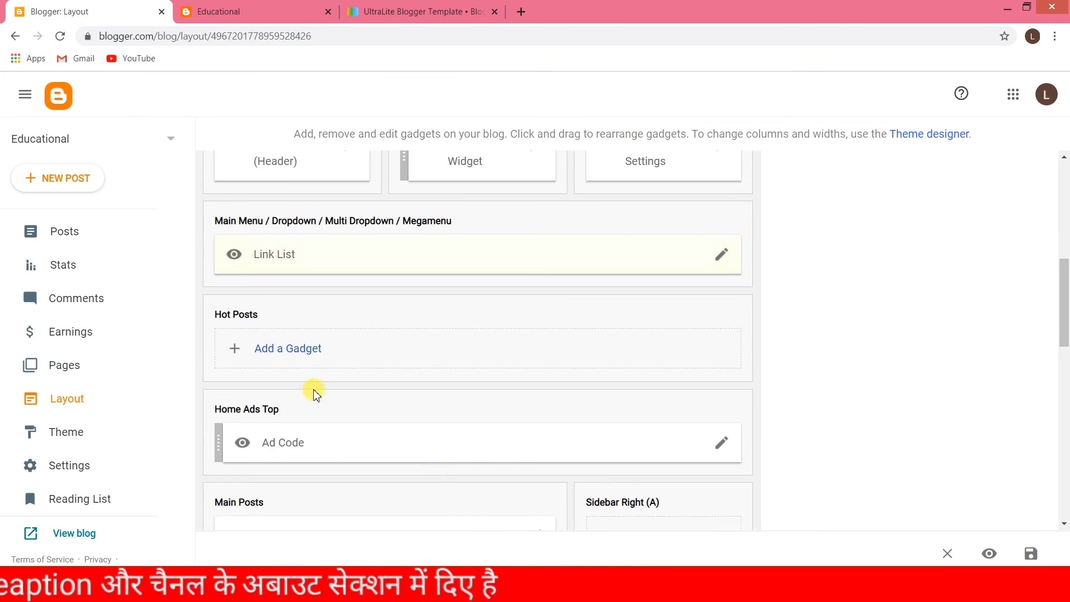
pyautogui.scroll(2, 489, 428)
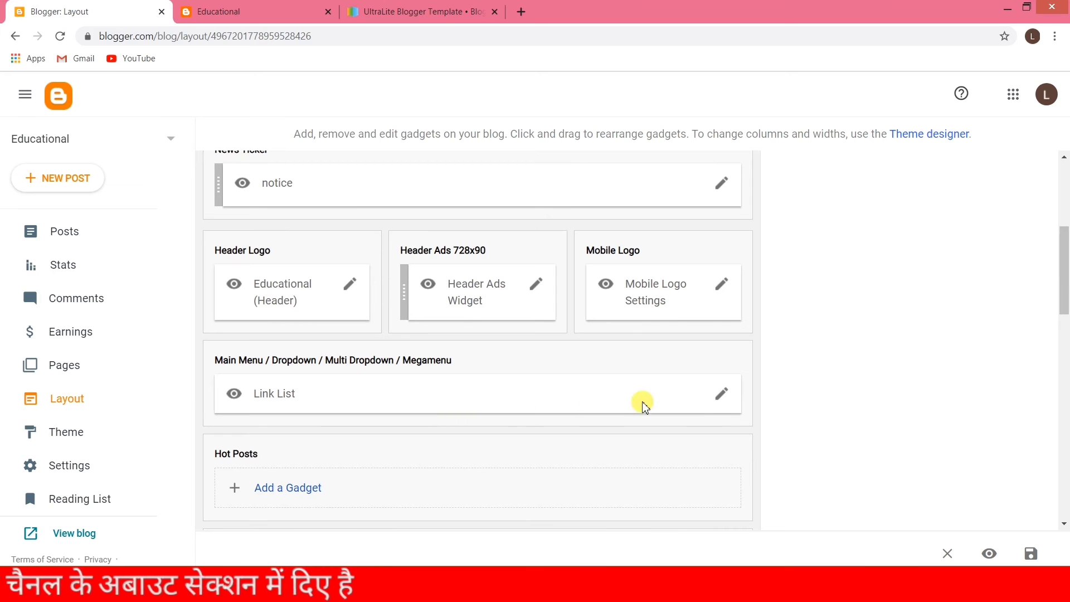
pyautogui.click(719, 394)
pyautogui.click(223, 311)
pyautogui.write('Current Affairs')
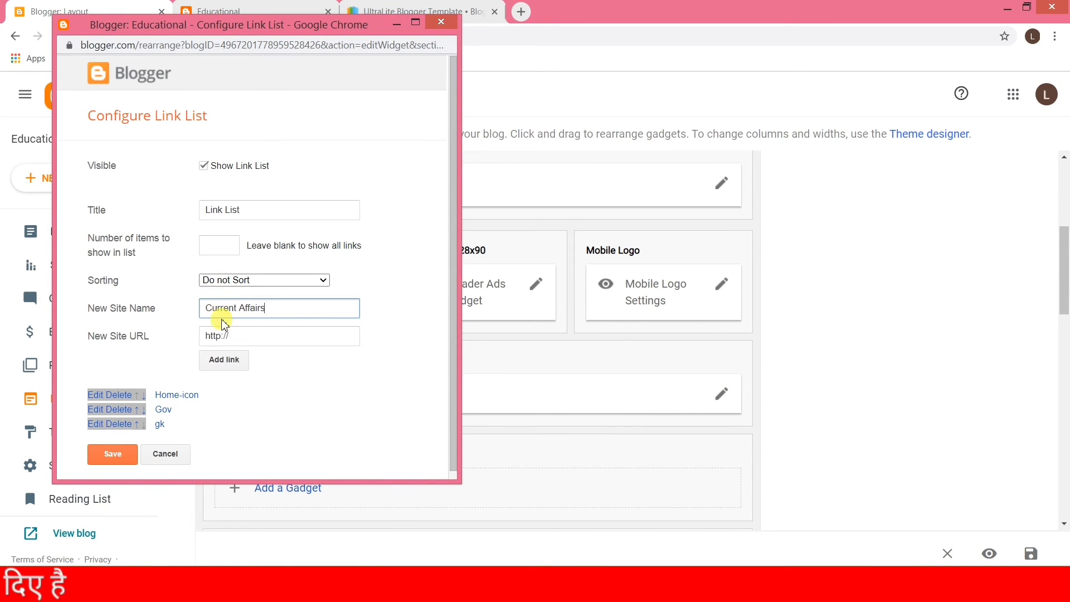
pyautogui.click(223, 360)
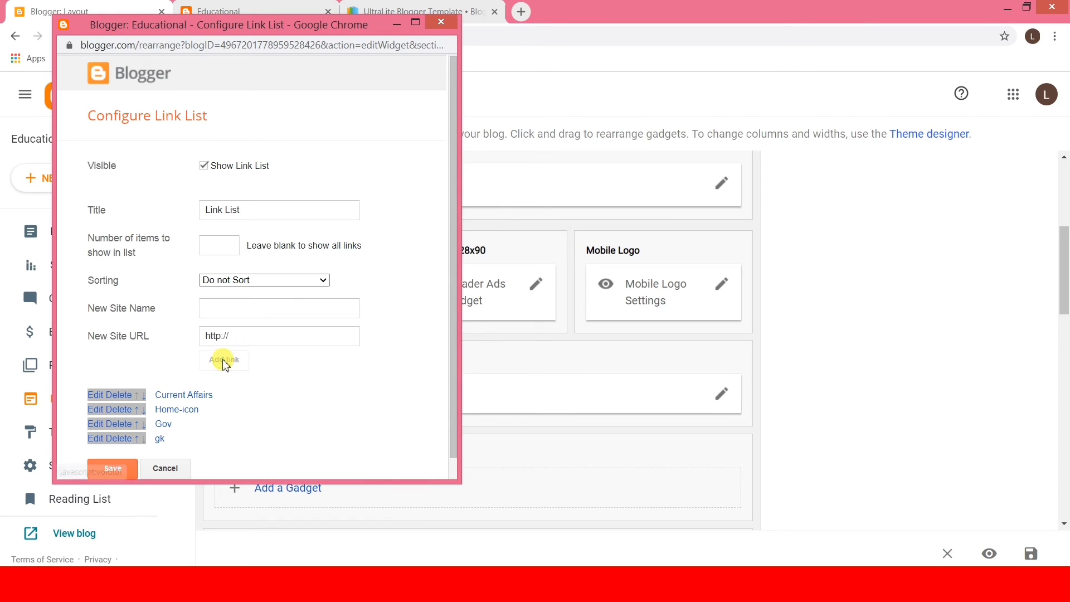
# Step: Set the Current Affairs link's URL to # and move the entry below gk in the list
pyautogui.click(95, 396)
pyautogui.moveTo(219, 421); pyautogui.dragTo(155, 423)
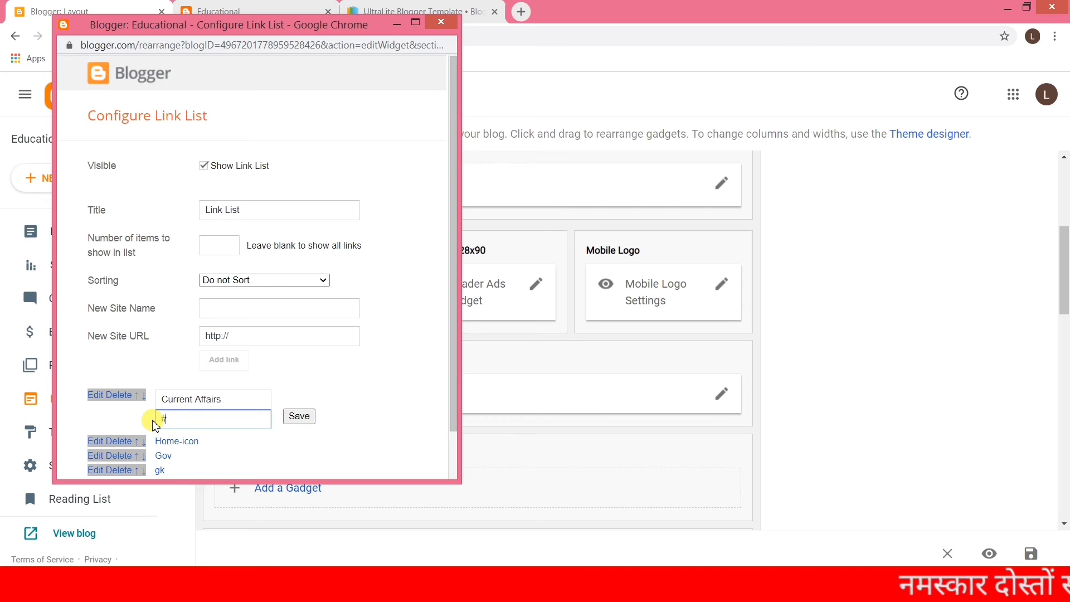
pyautogui.click(298, 417)
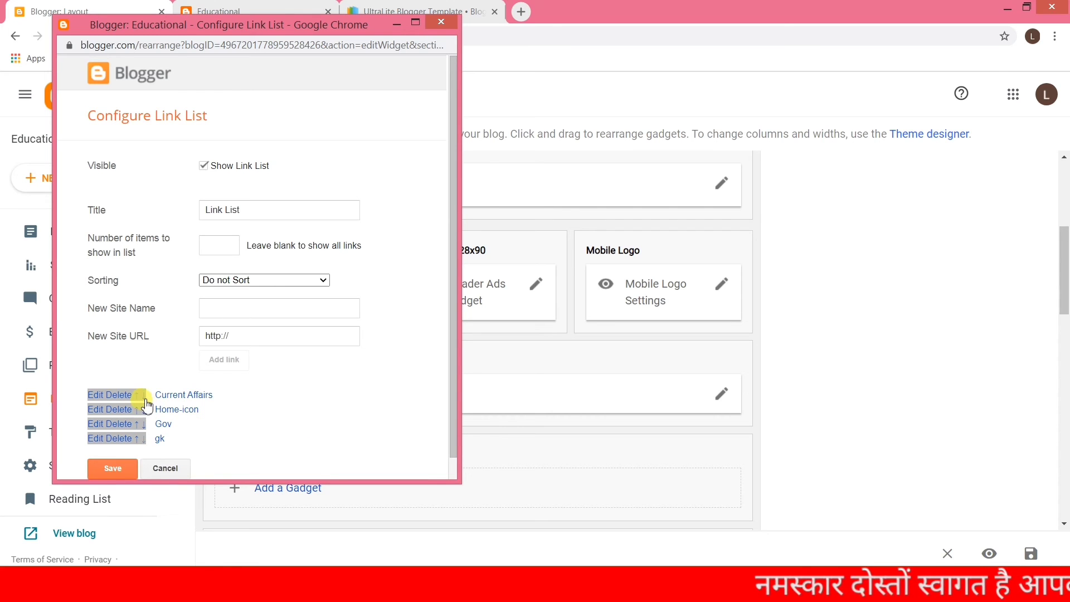
pyautogui.click(144, 397)
pyautogui.click(143, 427)
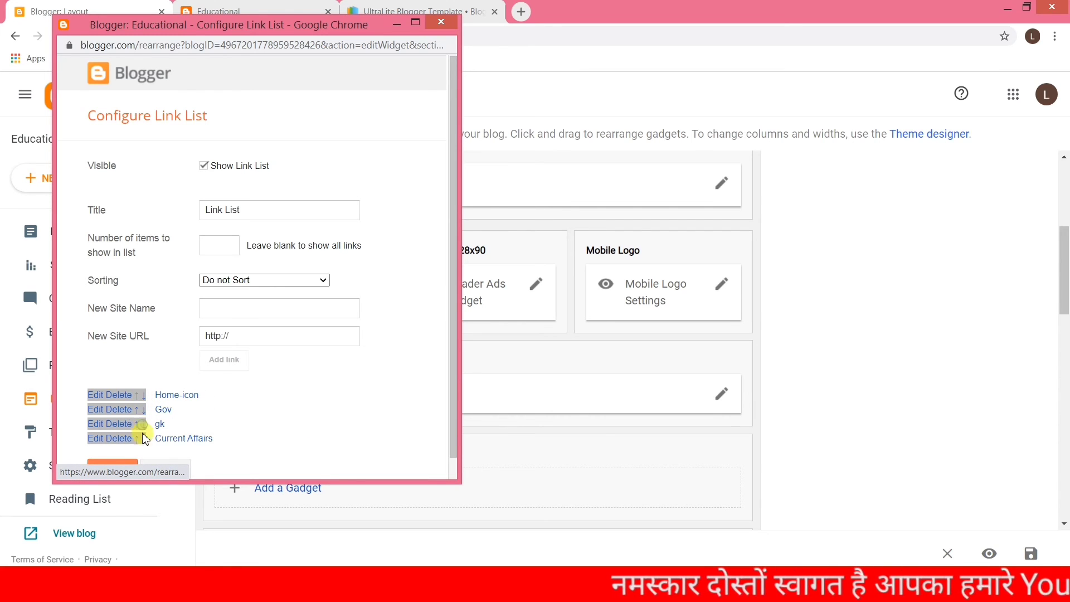
pyautogui.click(221, 309)
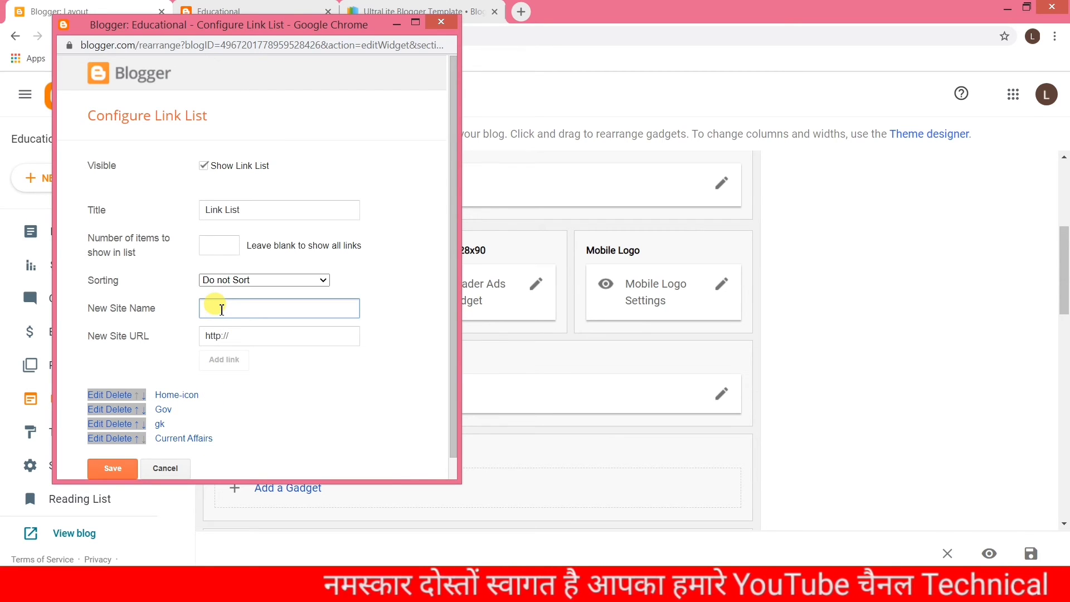
pyautogui.write('daily current Affairs')
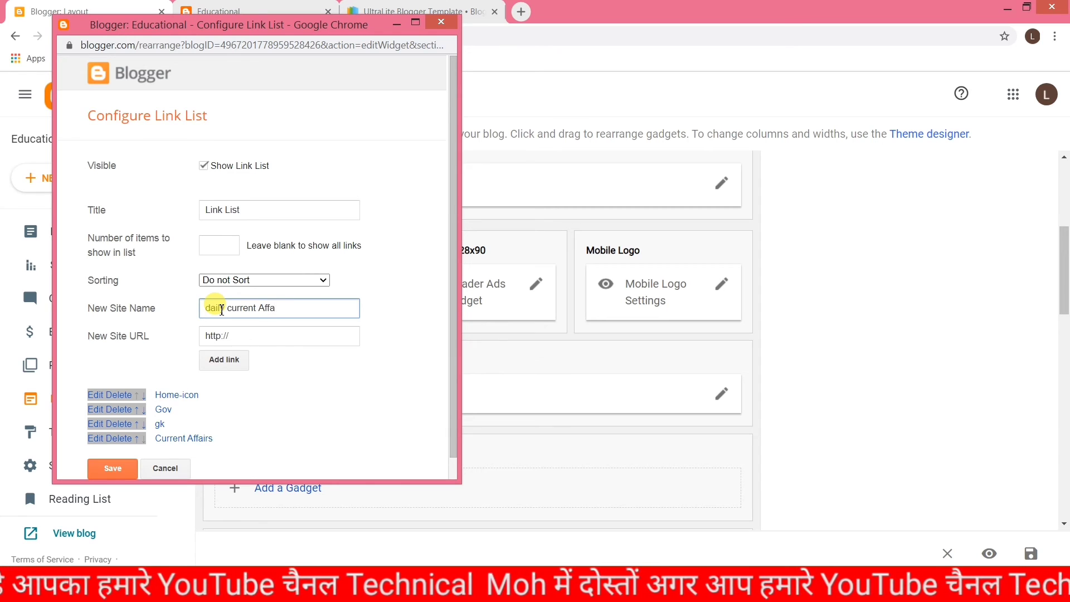
pyautogui.click(238, 365)
pyautogui.scroll(-1, 231, 362)
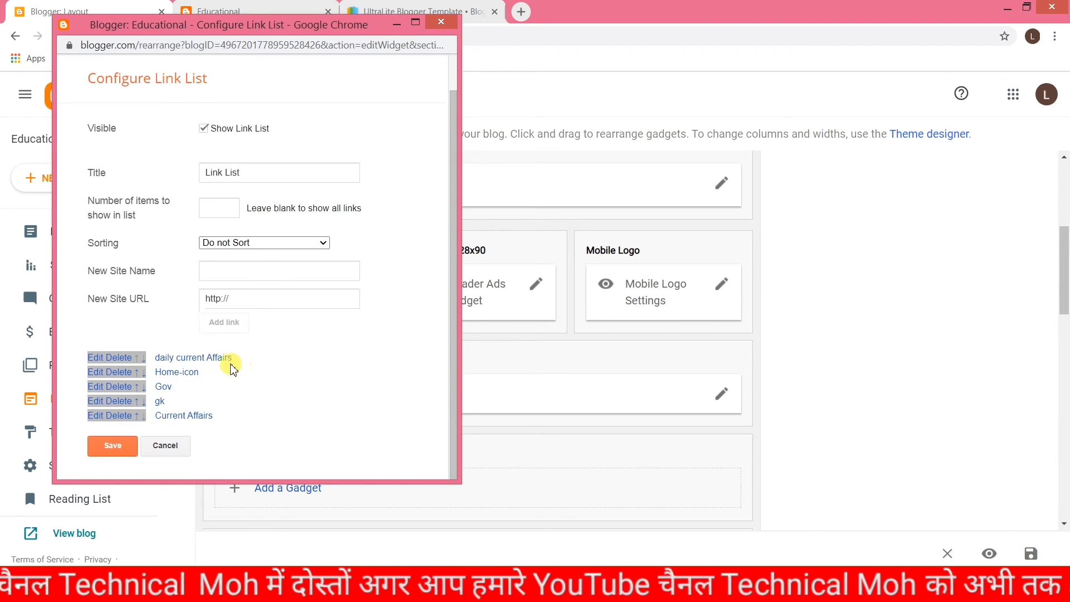
pyautogui.click(98, 358)
pyautogui.click(165, 399)
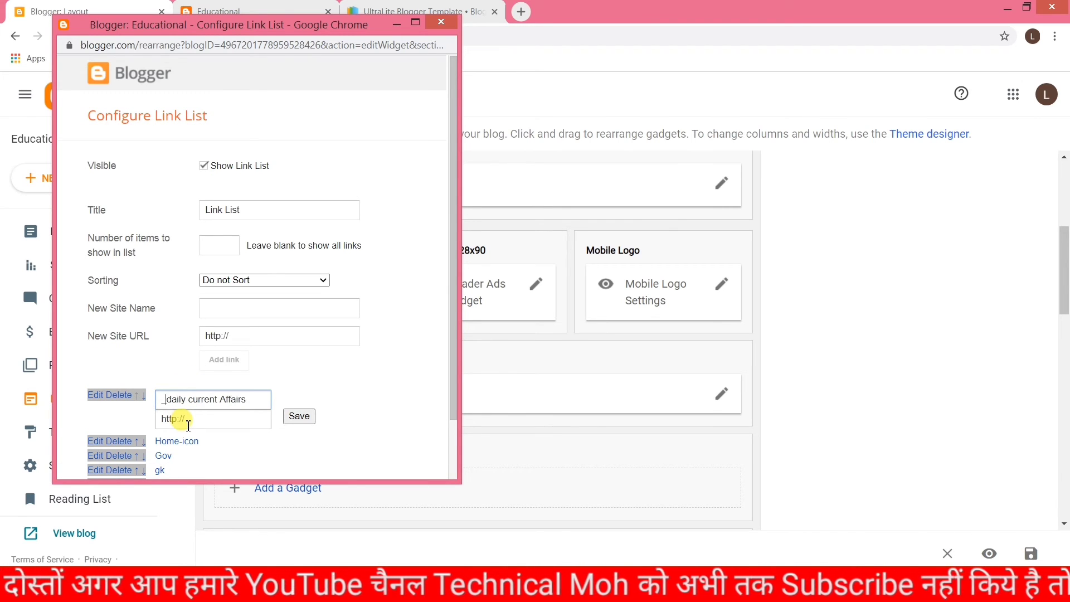
pyautogui.write('_')
pyautogui.click(301, 416)
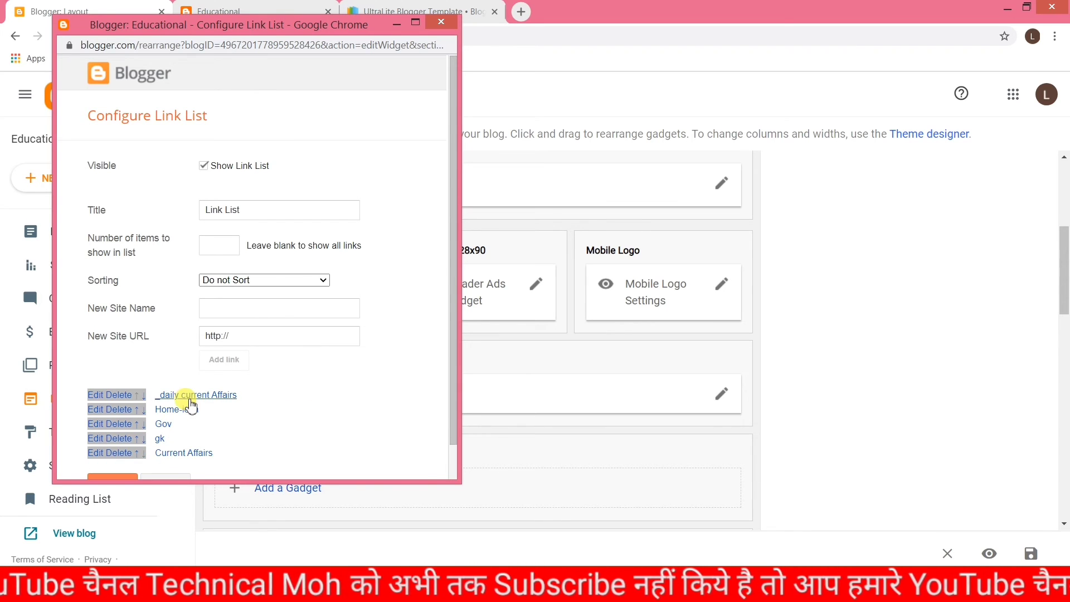
# Step: Move the _daily current Affairs link directly below Current Affairs in the list
pyautogui.click(143, 398)
pyautogui.click(144, 413)
pyautogui.click(143, 426)
pyautogui.click(143, 440)
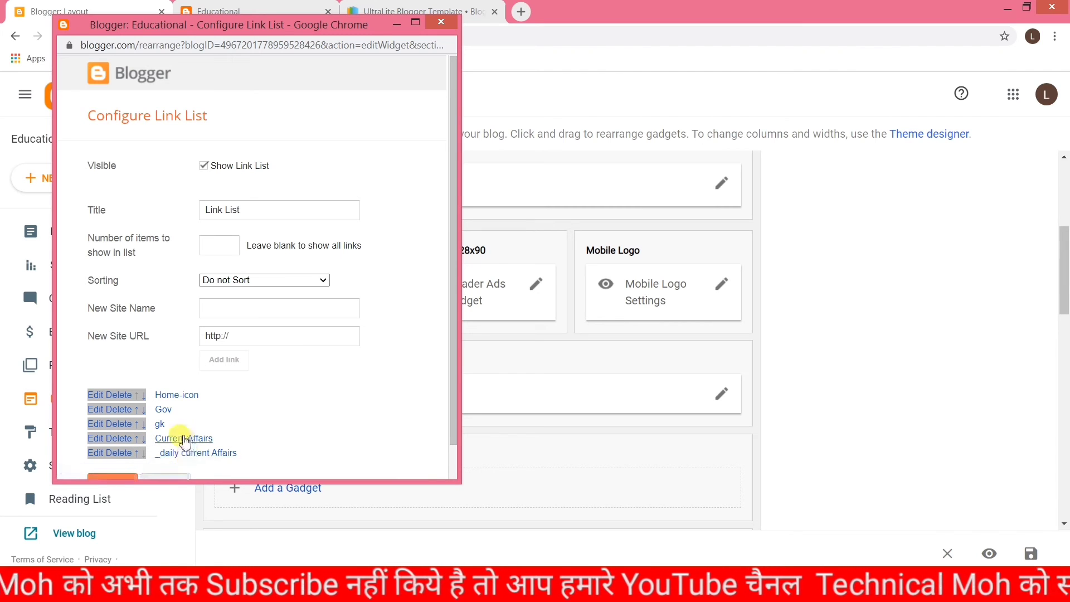
pyautogui.click(245, 304)
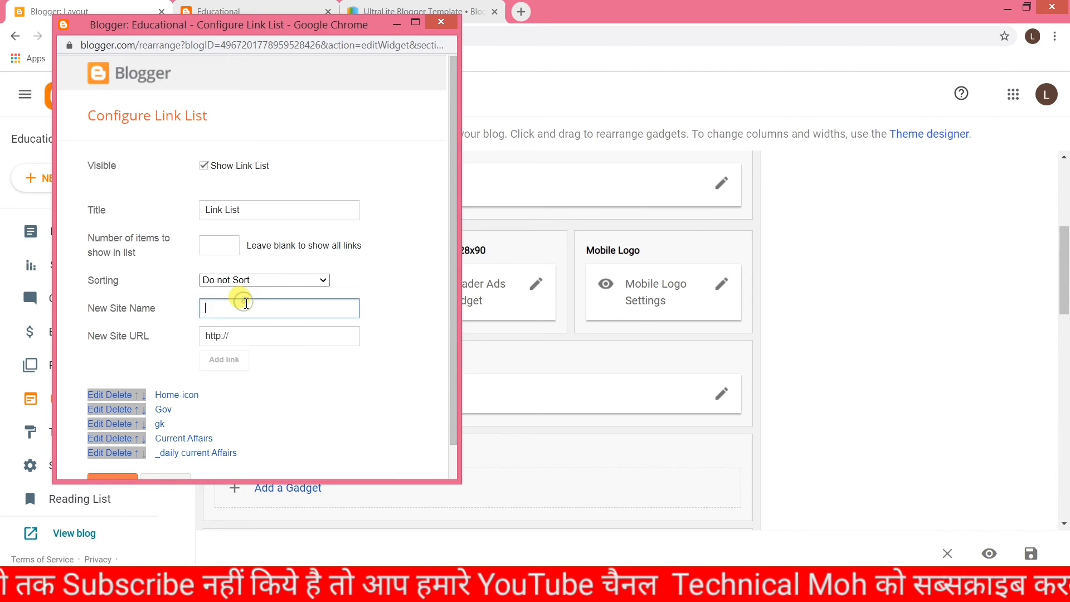
pyautogui.write('monthly current affairs')
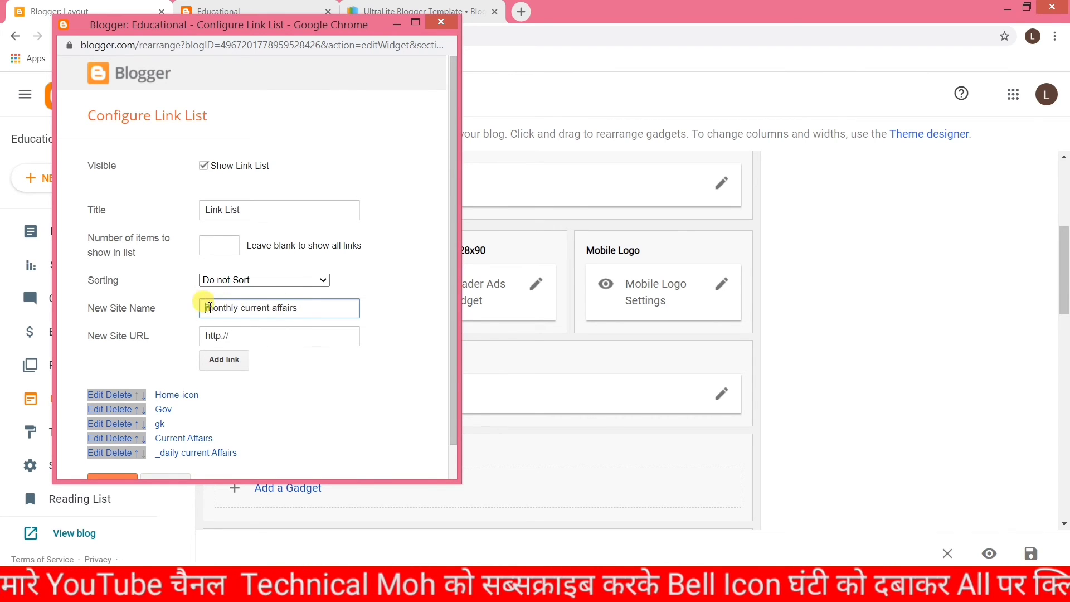
pyautogui.click(226, 362)
pyautogui.scroll(-1, 209, 405)
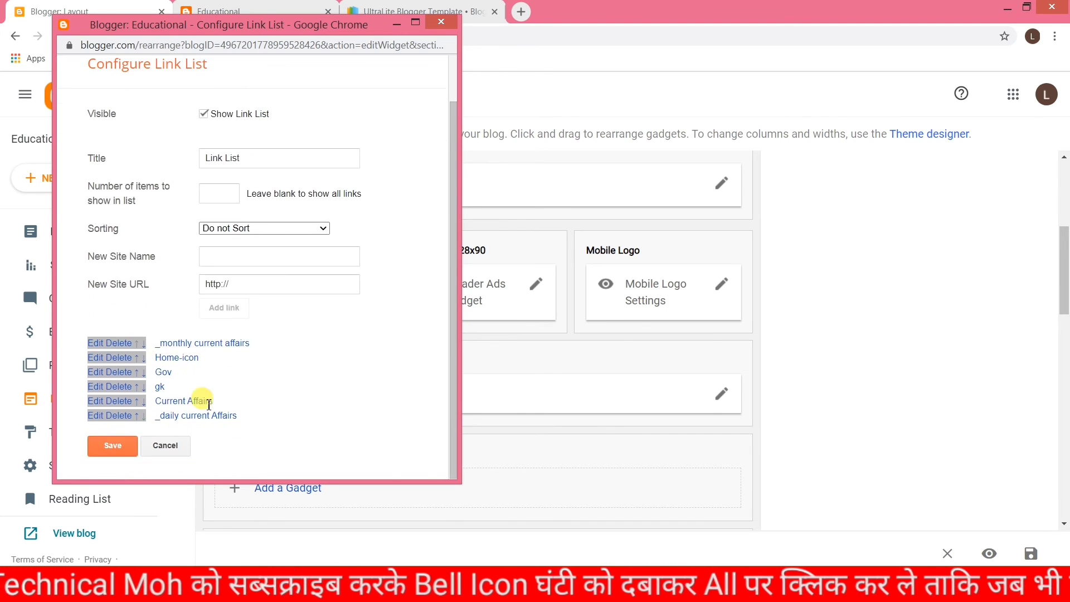
# Step: Move the _monthly current affairs link below _daily current Affairs and save the main menu link list
pyautogui.click(144, 344)
pyautogui.click(144, 410)
pyautogui.click(143, 424)
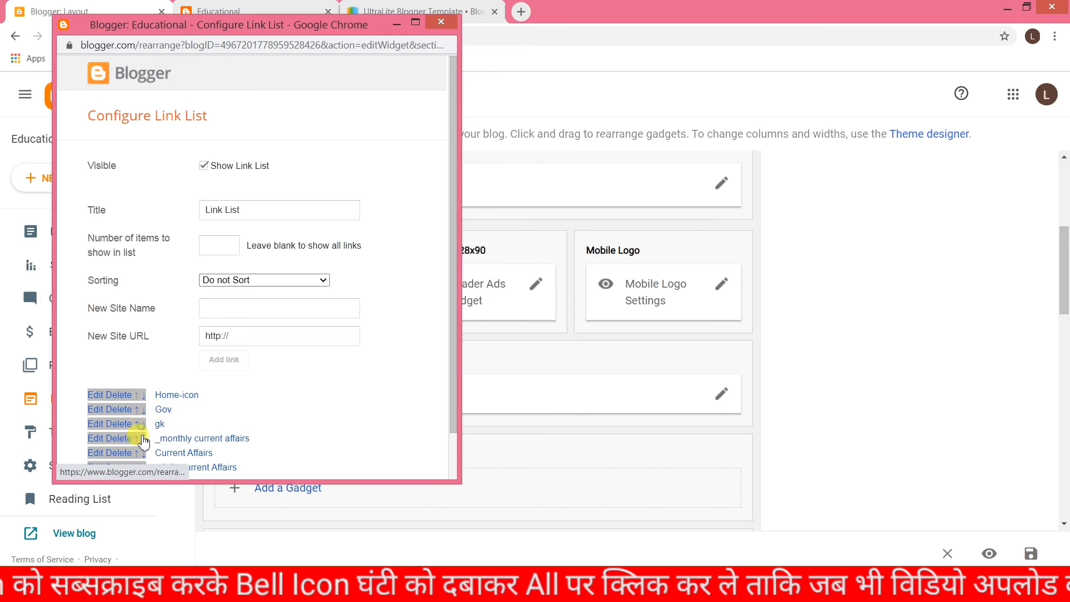
pyautogui.click(144, 439)
pyautogui.click(143, 453)
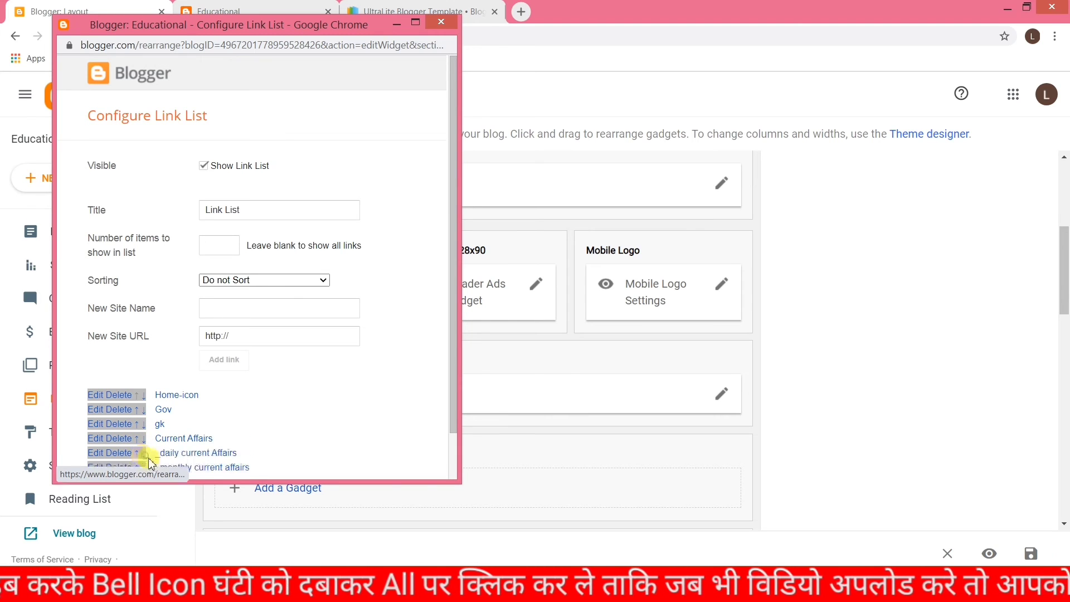
pyautogui.scroll(-1, 189, 443)
pyautogui.click(114, 446)
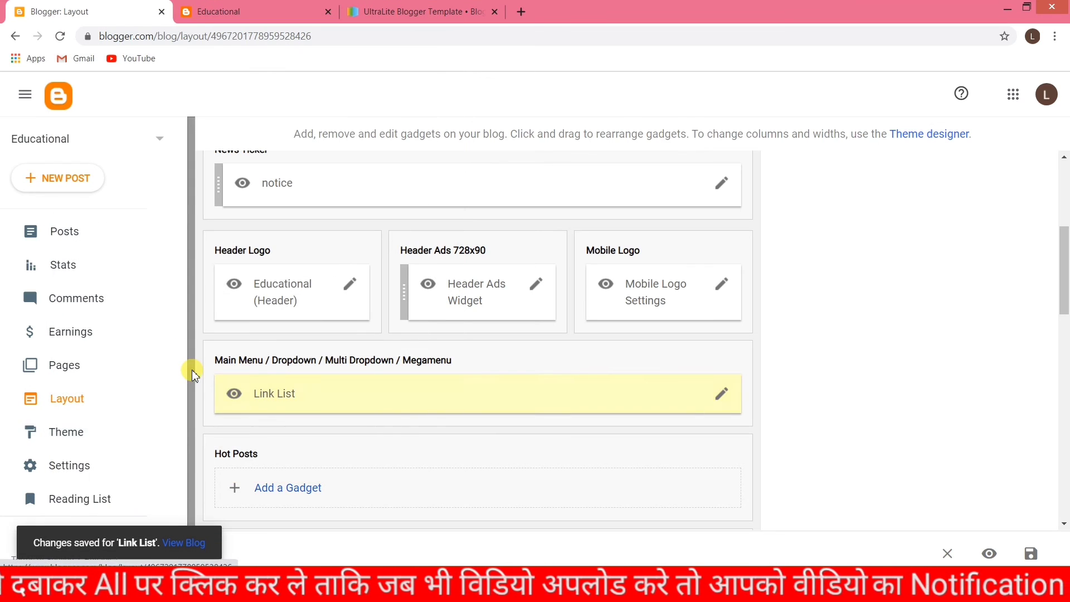
# Step: Reload the live blog and check the Current Affairs dropdown in the main menu
pyautogui.click(248, 7)
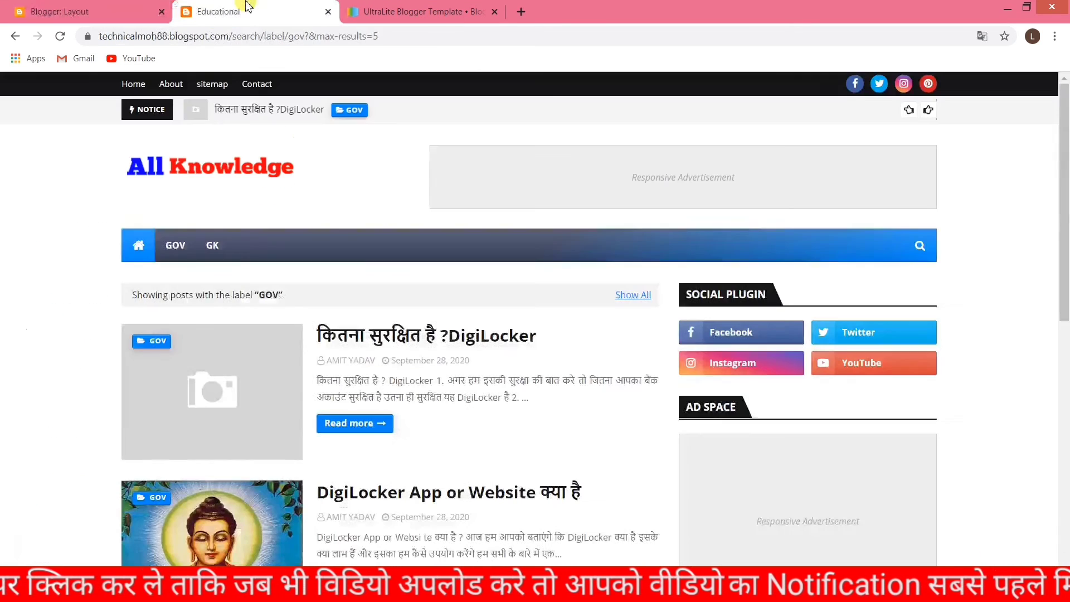
pyautogui.click(59, 35)
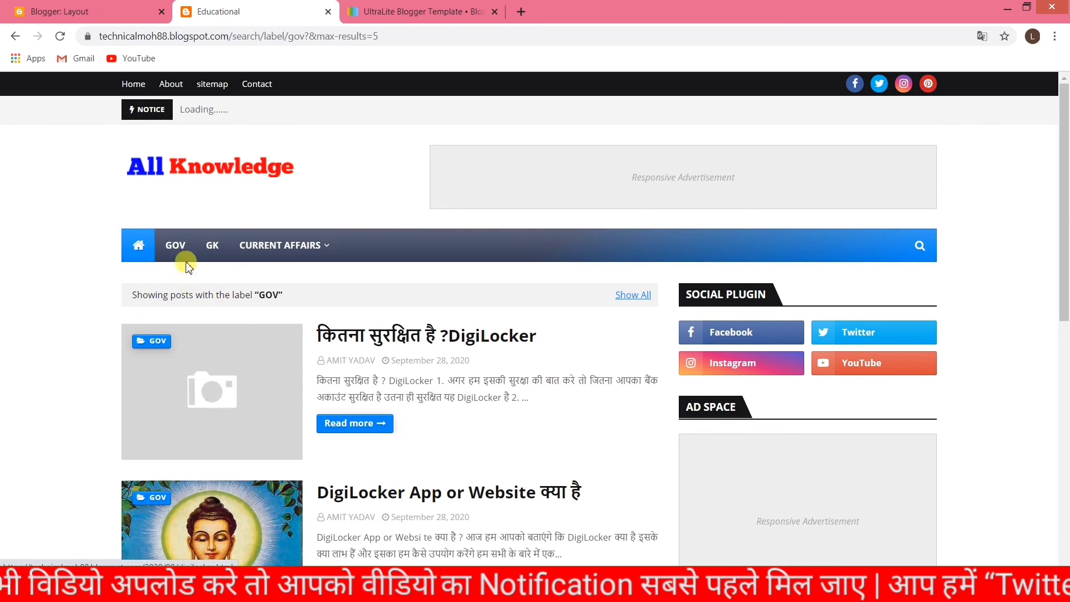
pyautogui.moveTo(256, 259)
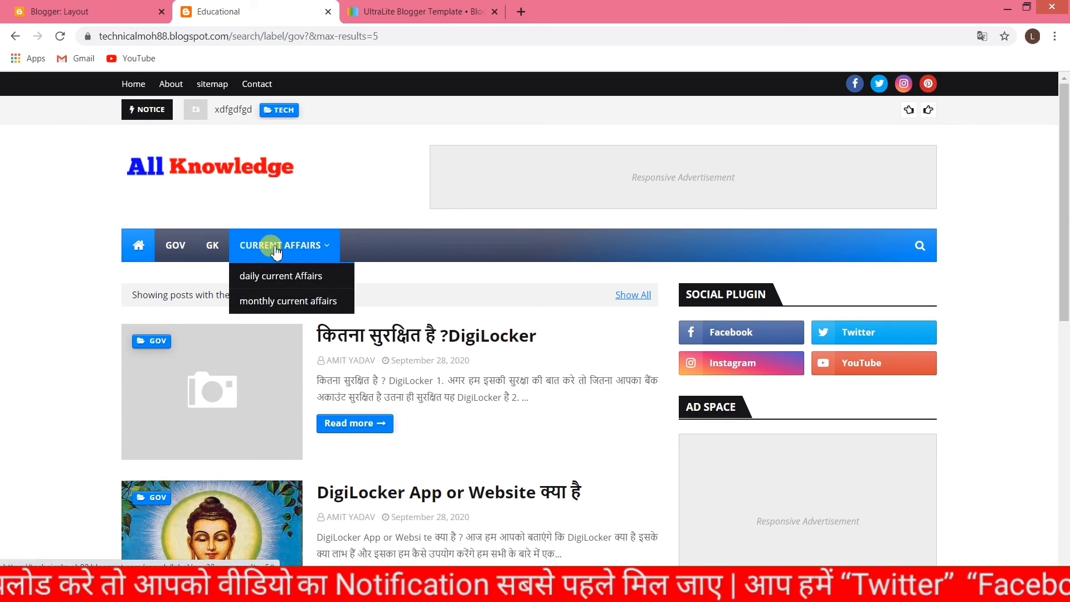
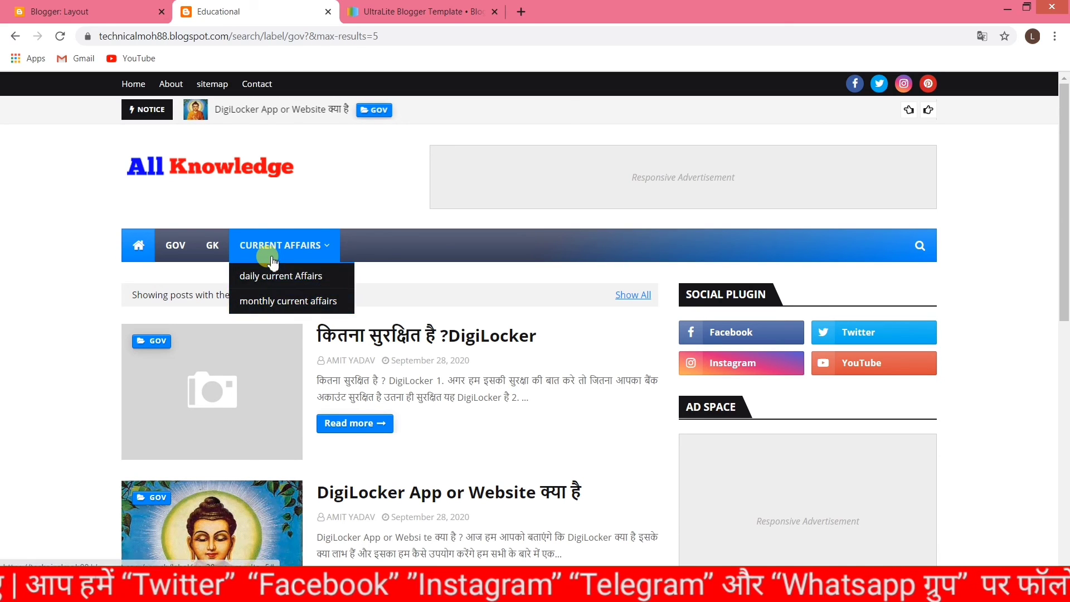
# Step: Examine the live blog's footer logo, description text and social icons, and match them to the footer gadgets in the layout
pyautogui.scroll(-8, 378, 249)
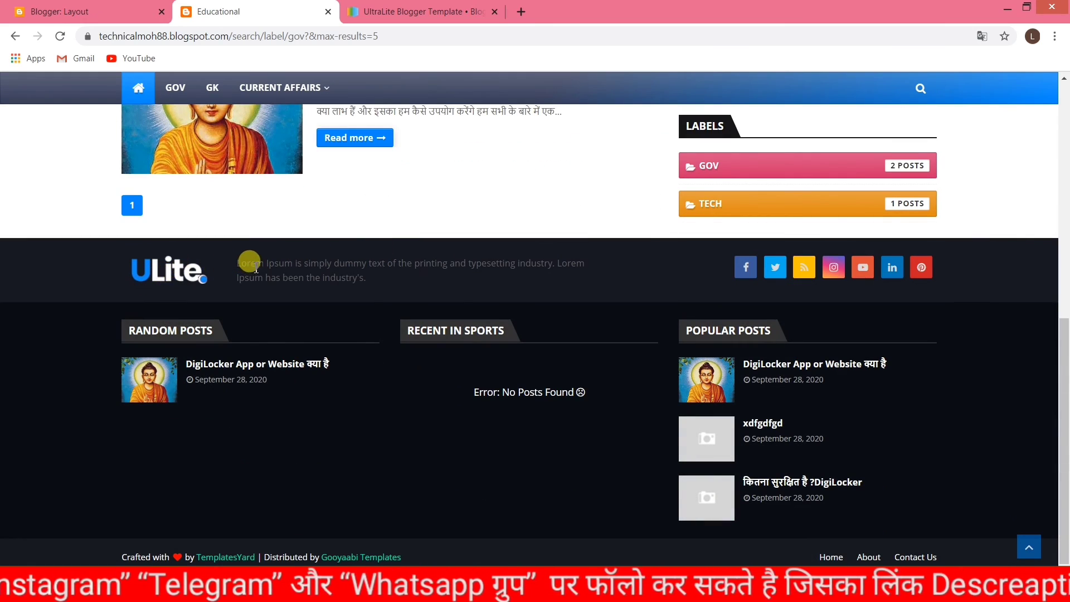
pyautogui.moveTo(456, 292); pyautogui.dragTo(271, 264)
pyautogui.click(690, 303)
pyautogui.scroll(1, 713, 359)
pyautogui.moveTo(705, 337); pyautogui.dragTo(888, 334)
pyautogui.click(948, 333)
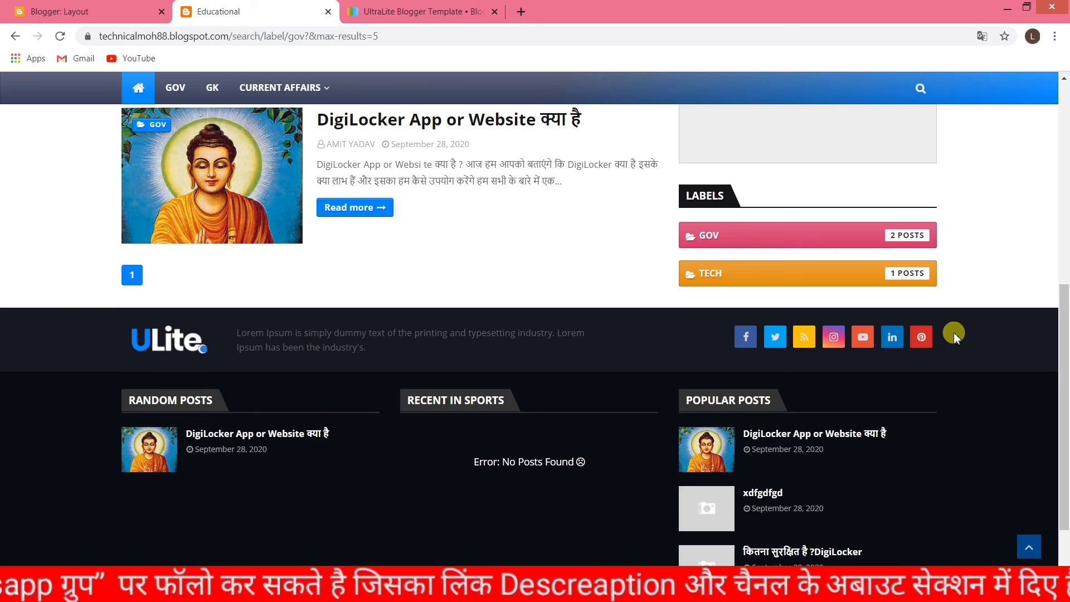
pyautogui.scroll(-1, 954, 333)
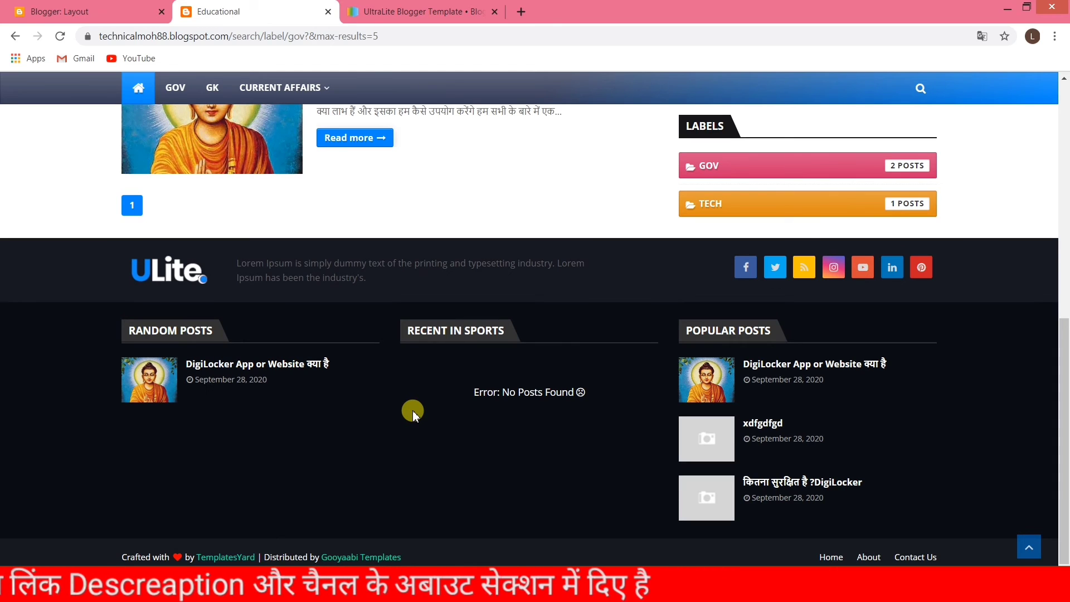
pyautogui.click(56, 11)
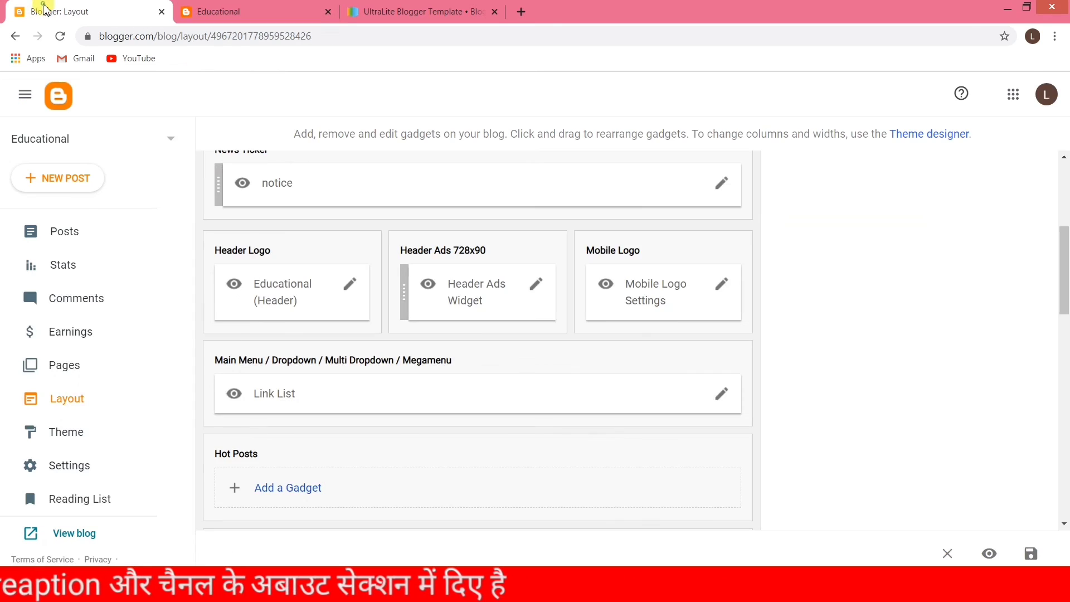
pyautogui.scroll(-3, 396, 407)
pyautogui.scroll(-10, 397, 409)
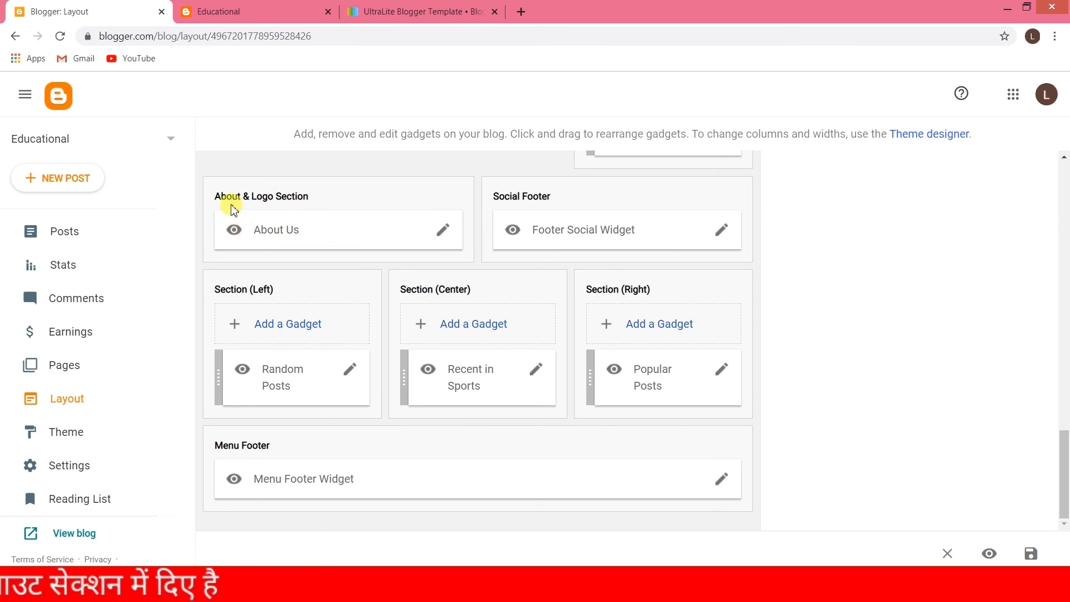
pyautogui.click(217, 12)
pyautogui.moveTo(232, 262); pyautogui.dragTo(370, 285)
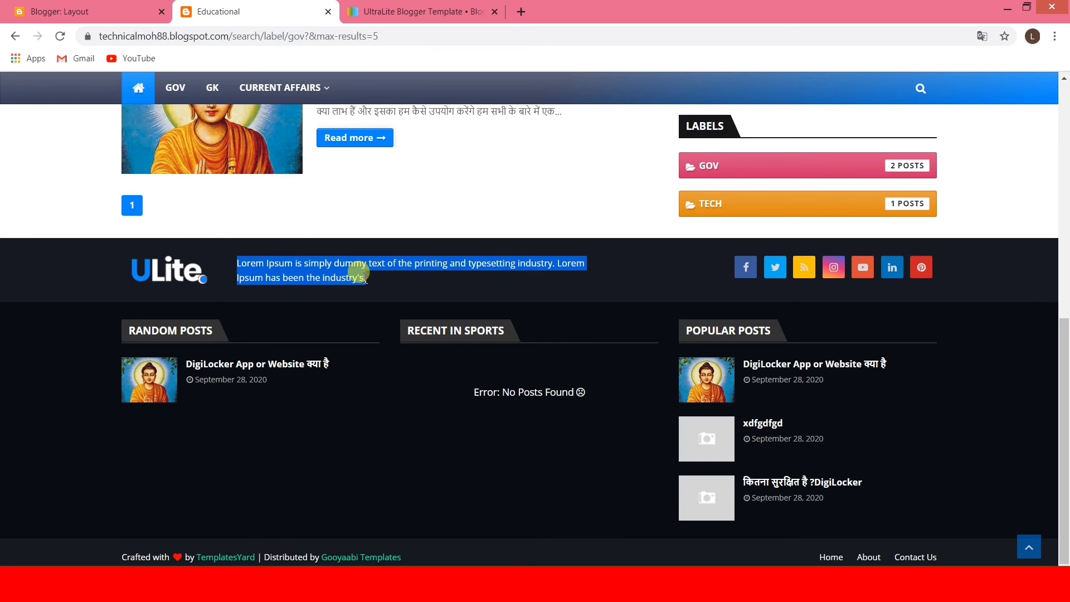
# Step: Replace the image of the footer's About Us gadget with the All Knowledge logo file, save it and reload the live blog
pyautogui.click(51, 11)
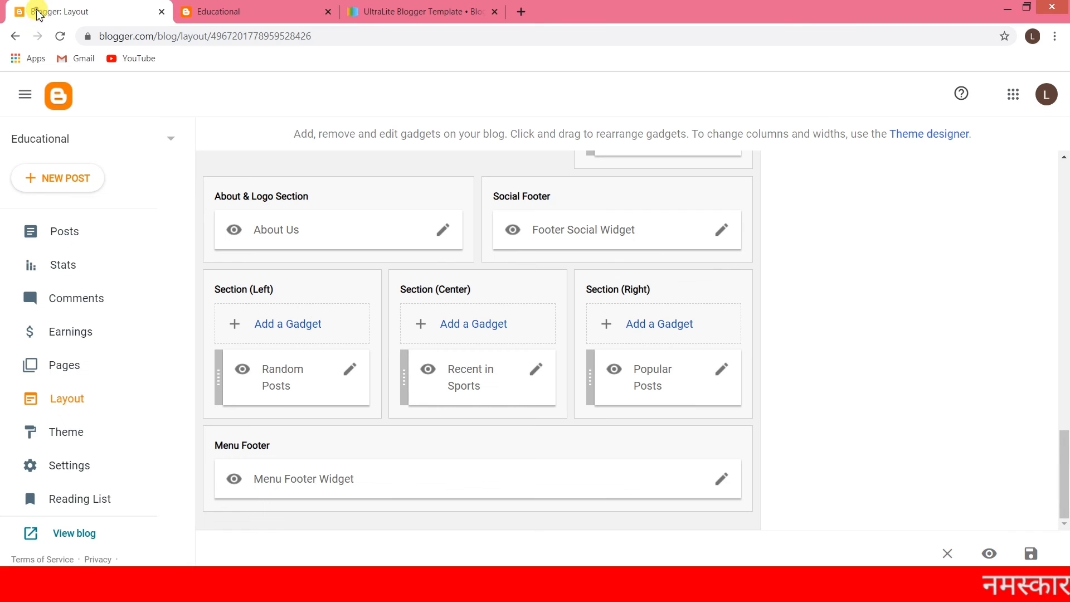
pyautogui.click(445, 233)
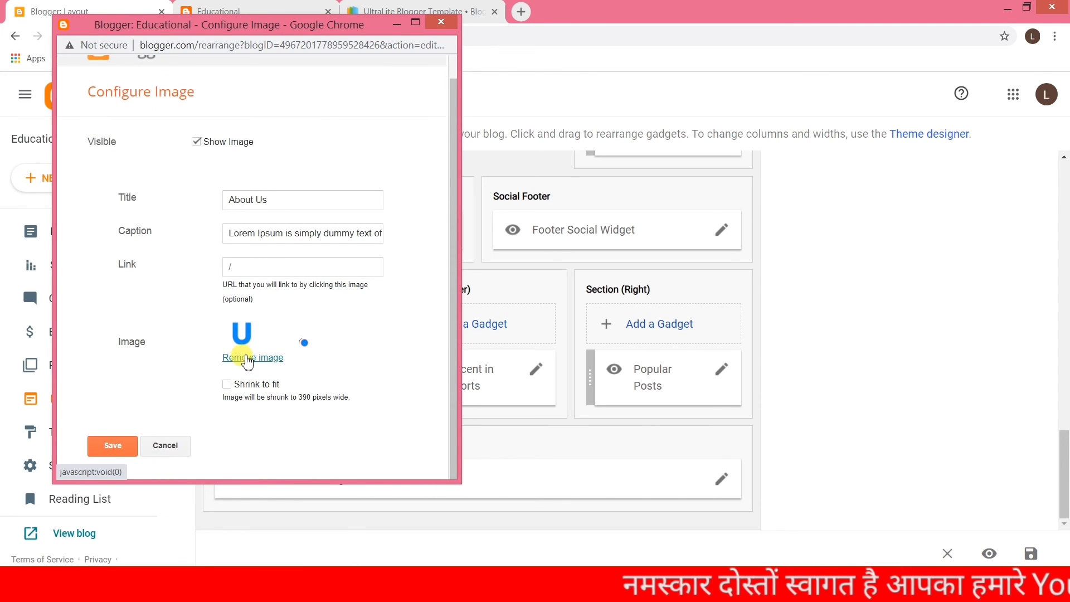
pyautogui.click(248, 359)
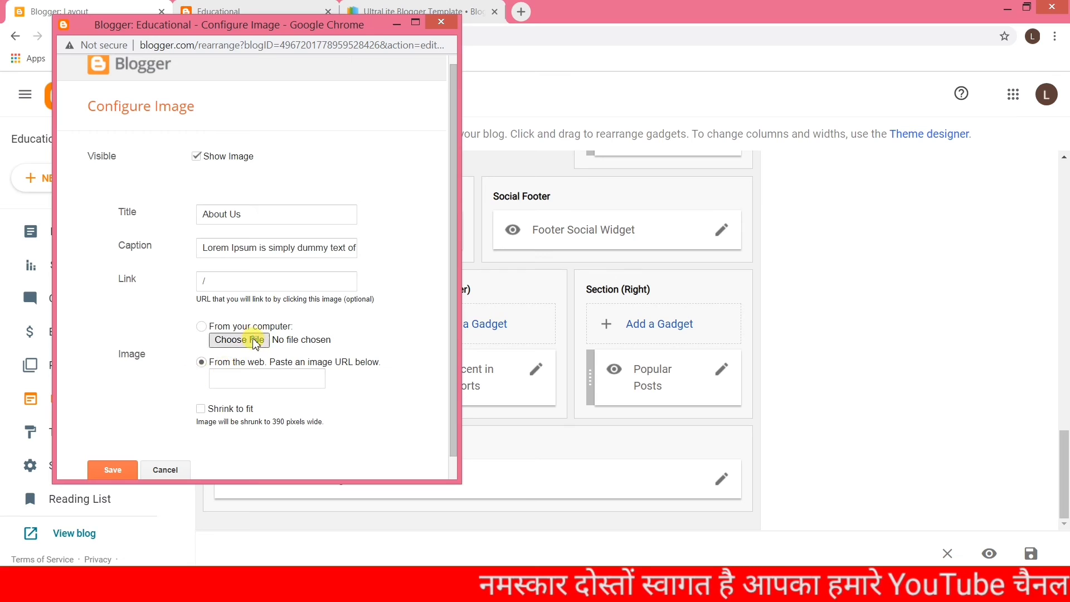
pyautogui.click(255, 340)
pyautogui.doubleClick(307, 287)
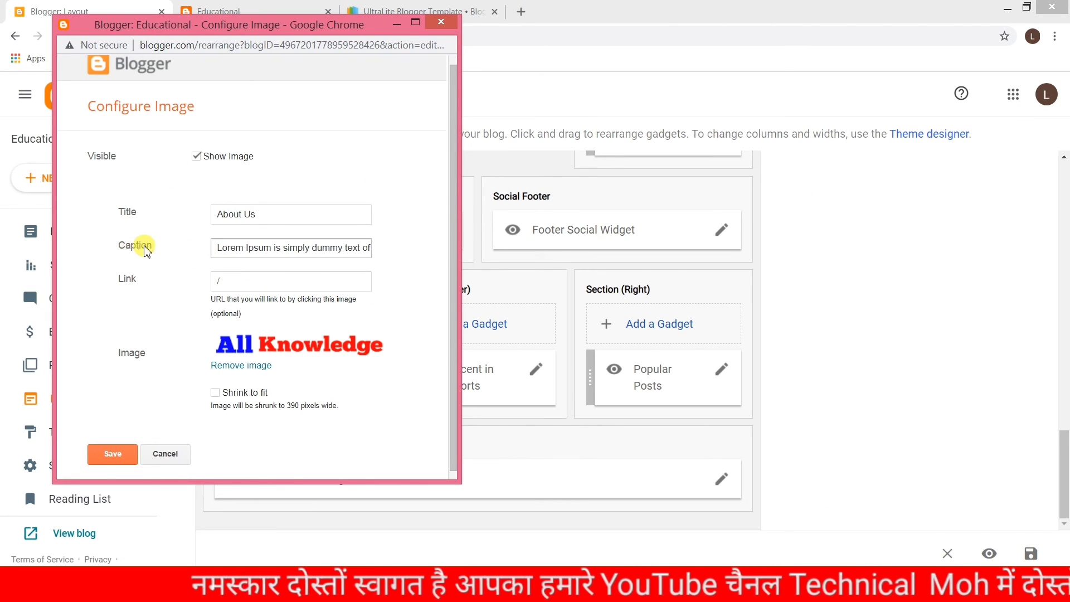
pyautogui.click(112, 455)
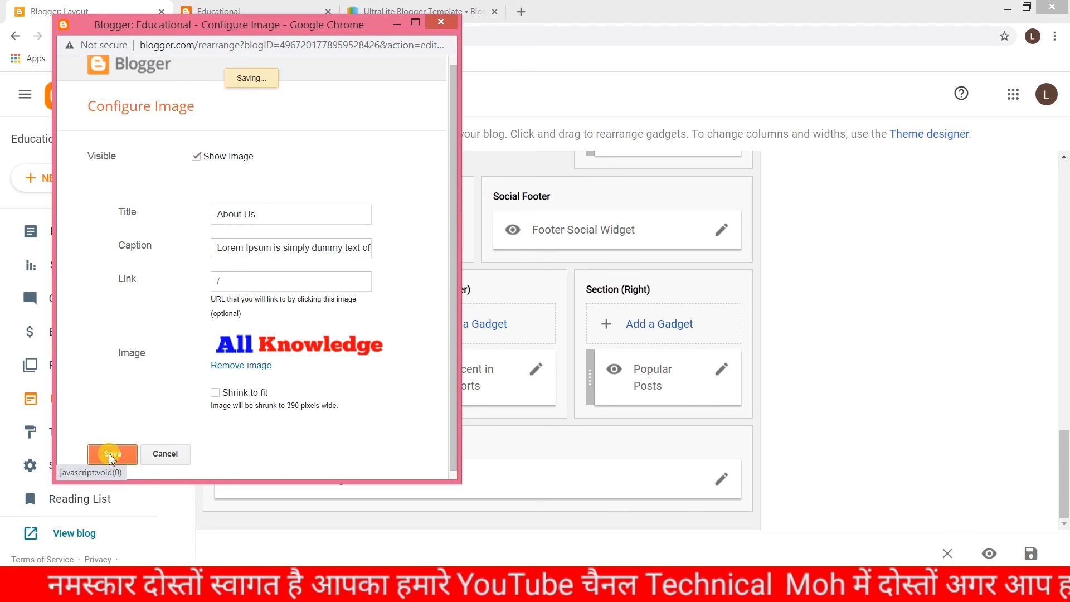
pyautogui.click(223, 11)
pyautogui.click(60, 37)
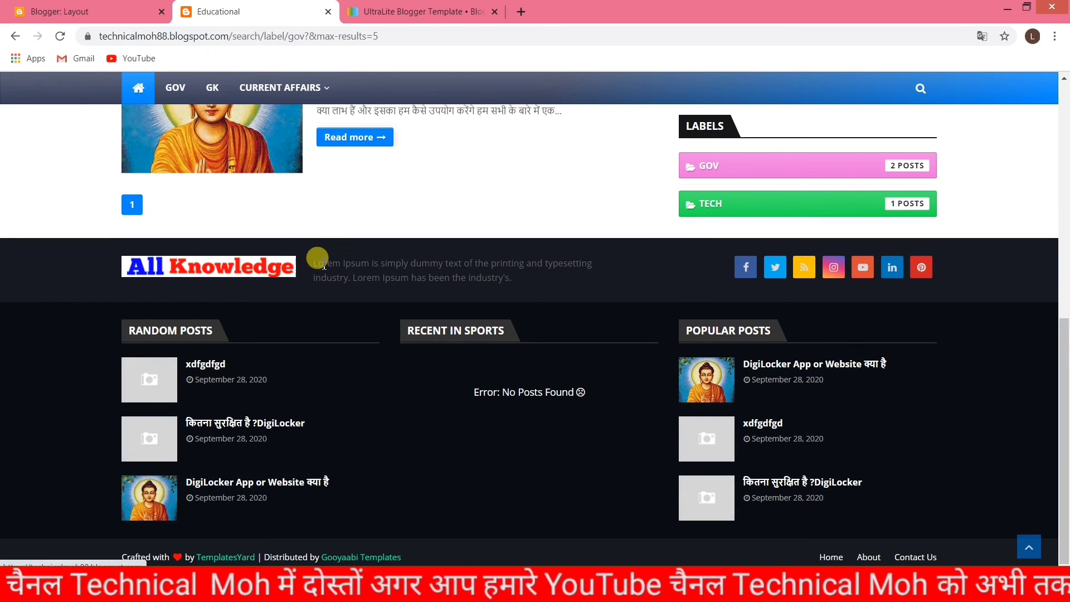
# Step: Clear the Lorem Ipsum caption of the footer's About Us image gadget
pyautogui.moveTo(312, 257); pyautogui.dragTo(505, 277)
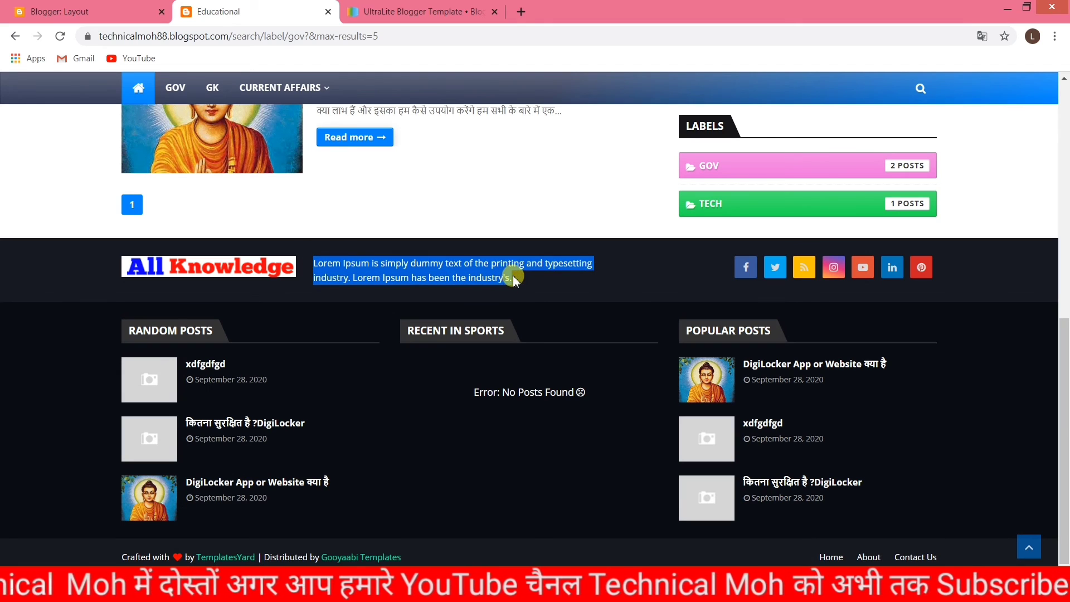
pyautogui.click(66, 13)
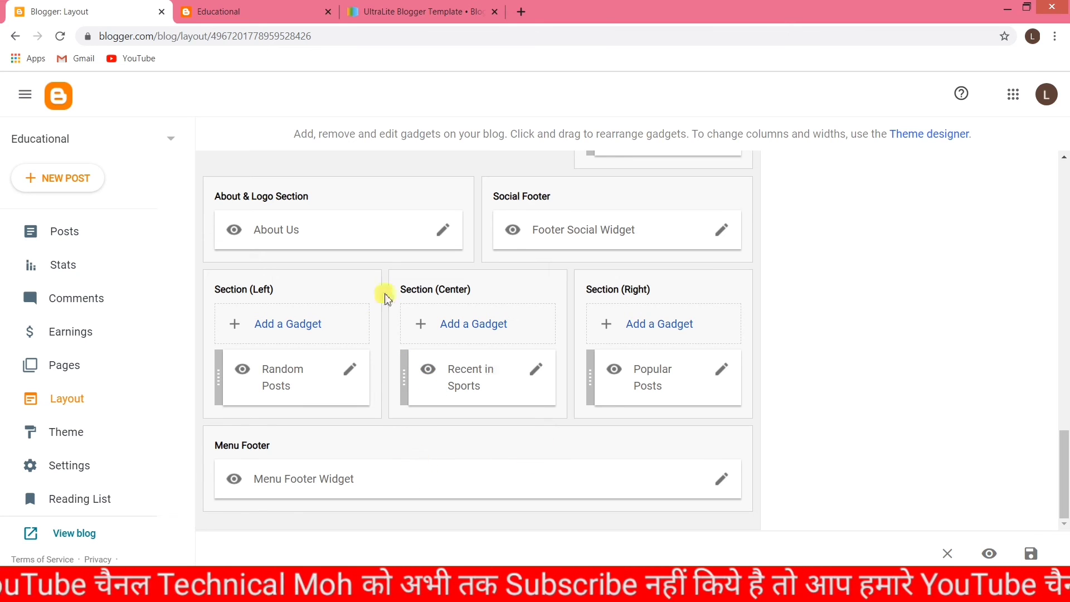
pyautogui.click(441, 230)
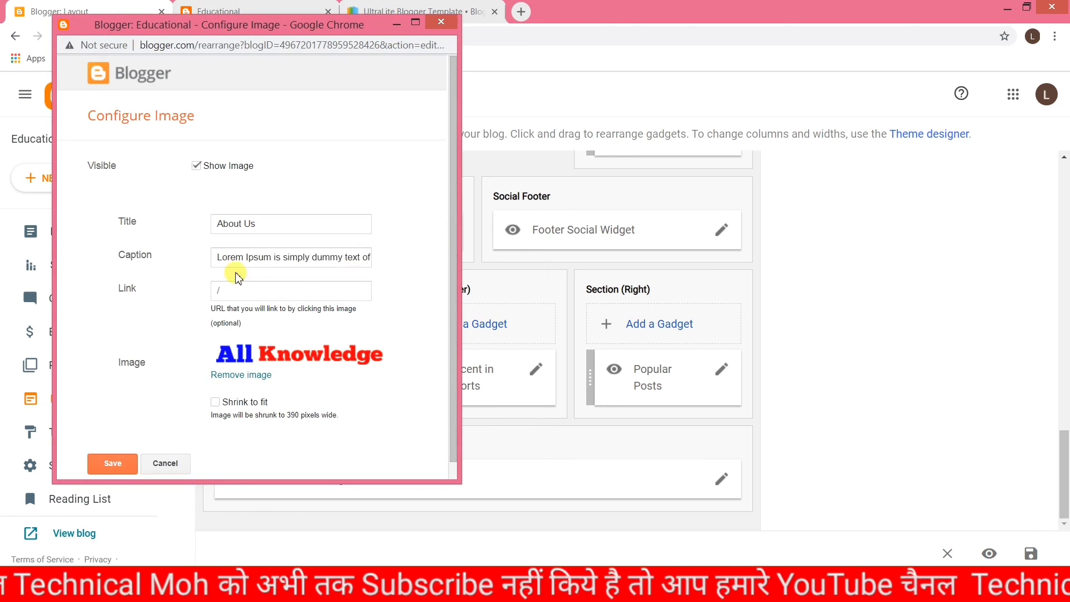
pyautogui.moveTo(217, 256); pyautogui.dragTo(371, 260)
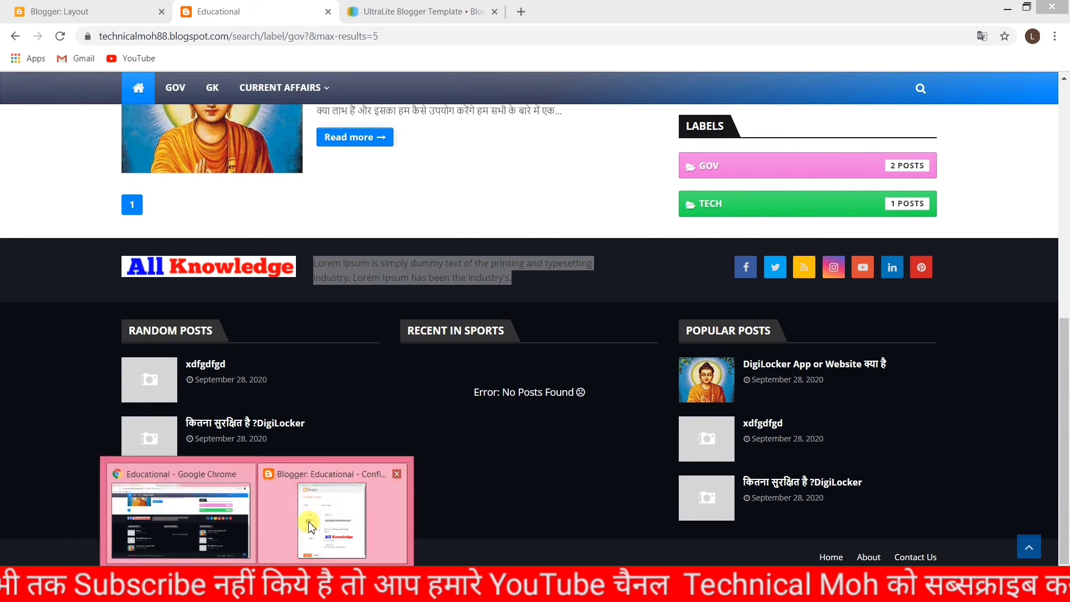
pyautogui.click(336, 513)
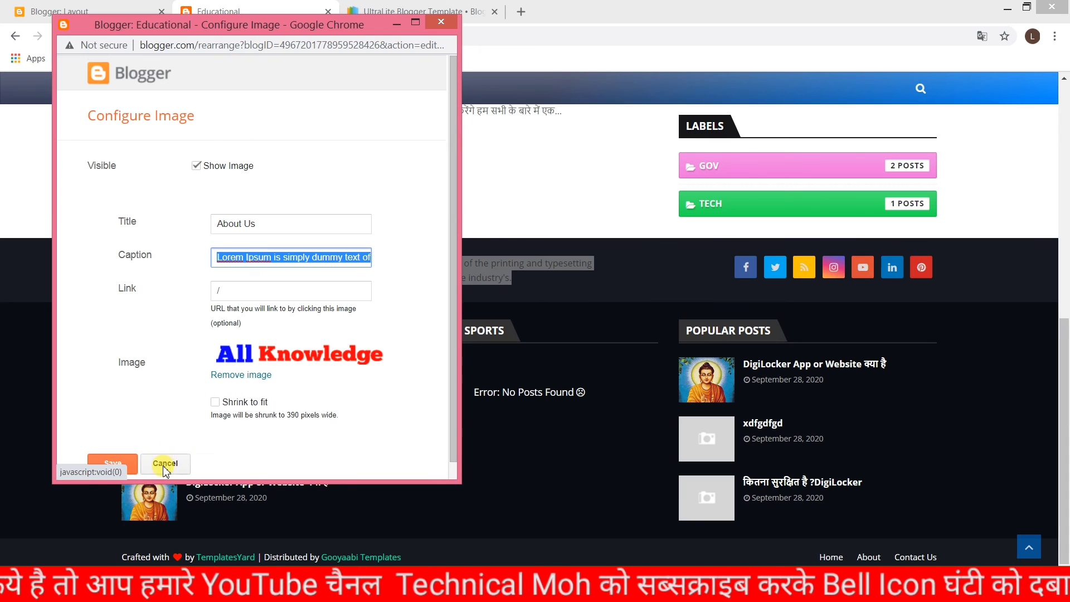
pyautogui.press('BackSpace')
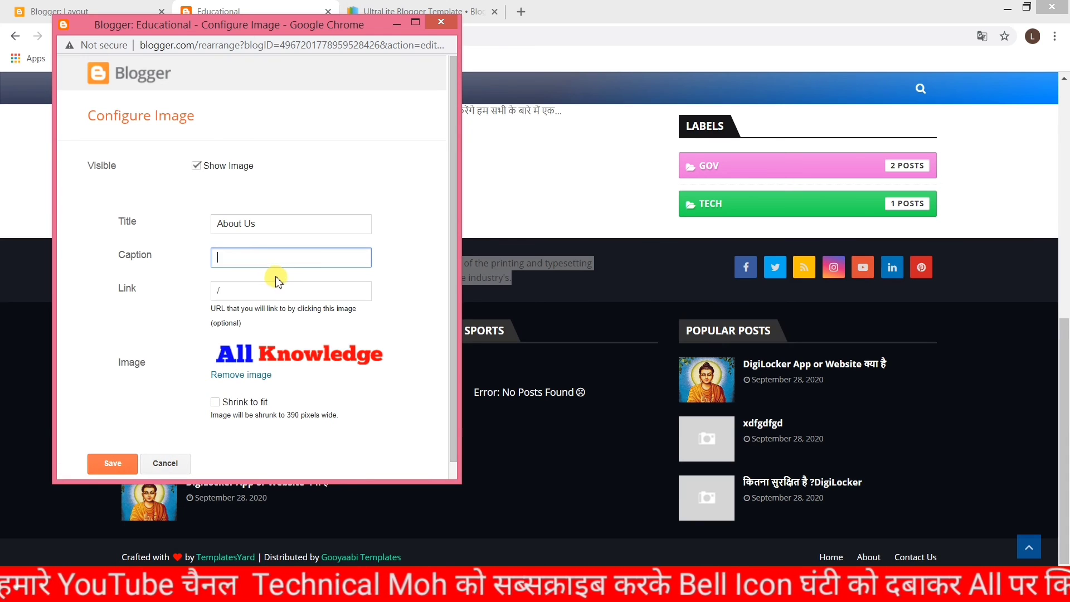
# Step: Try to save the About Us gadget with its logo image removed
pyautogui.scroll(-1, 265, 375)
pyautogui.click(245, 357)
pyautogui.click(124, 451)
pyautogui.scroll(1, 261, 215)
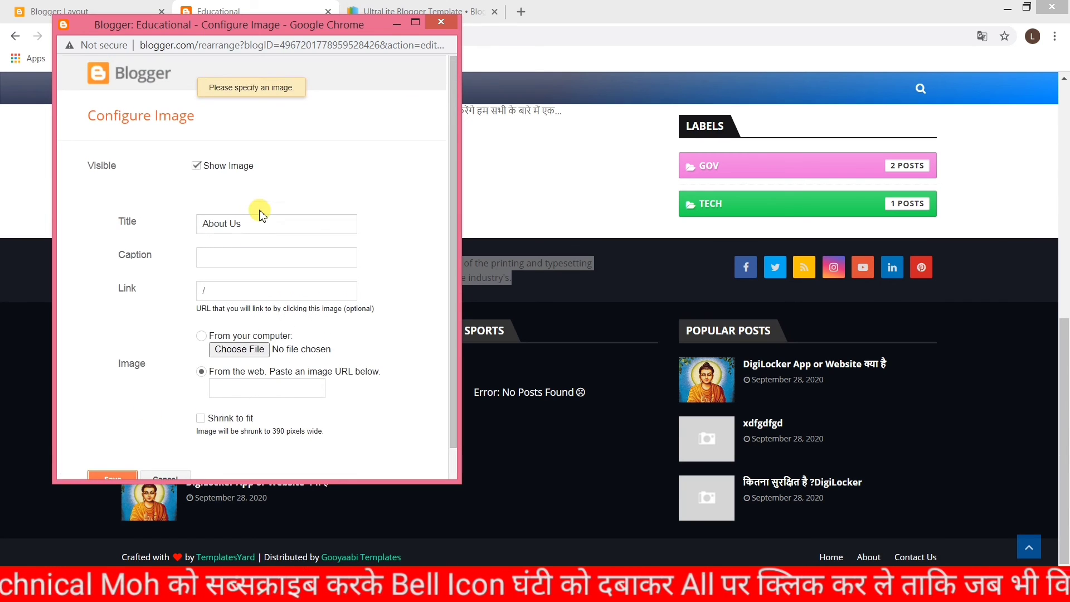
# Step: Upload the All Knowledge logo file 20200924_082503 to the About Us gadget, save it and check the footer on the live blog
pyautogui.click(223, 349)
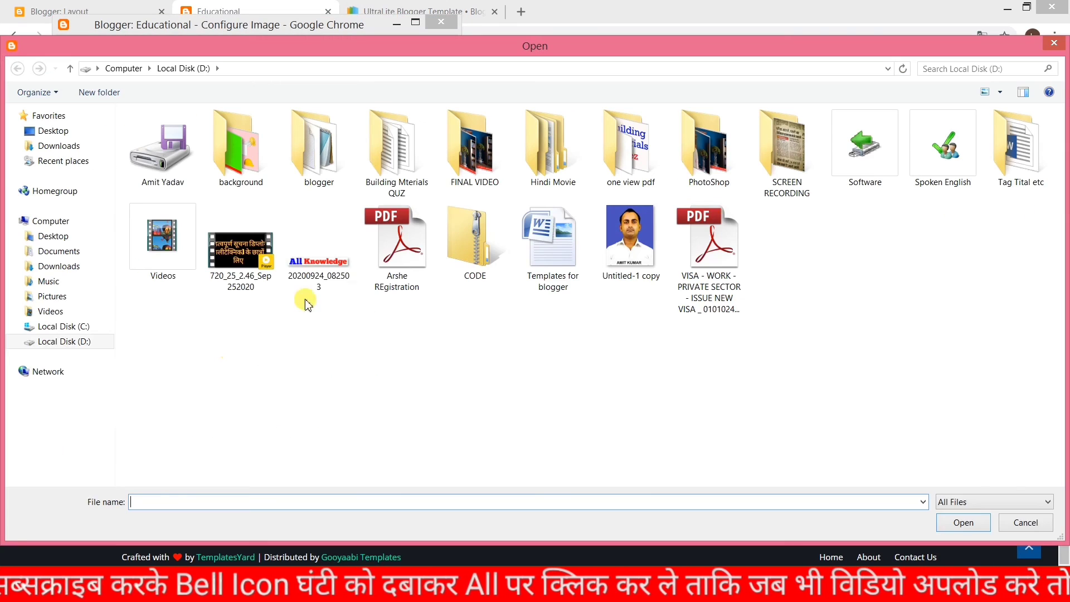
pyautogui.click(318, 262)
pyautogui.doubleClick(317, 261)
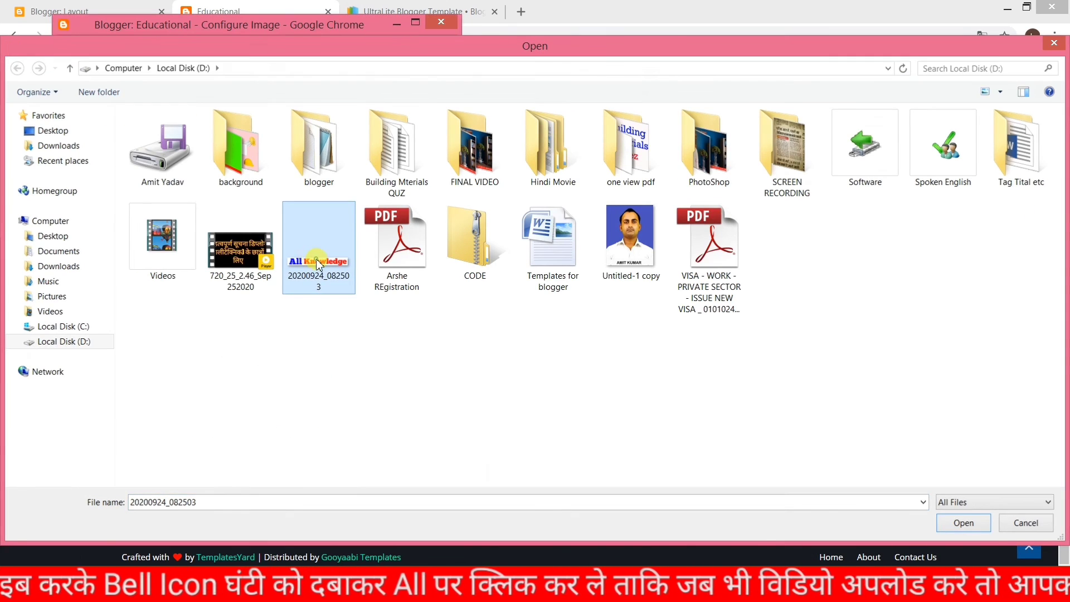
pyautogui.click(263, 228)
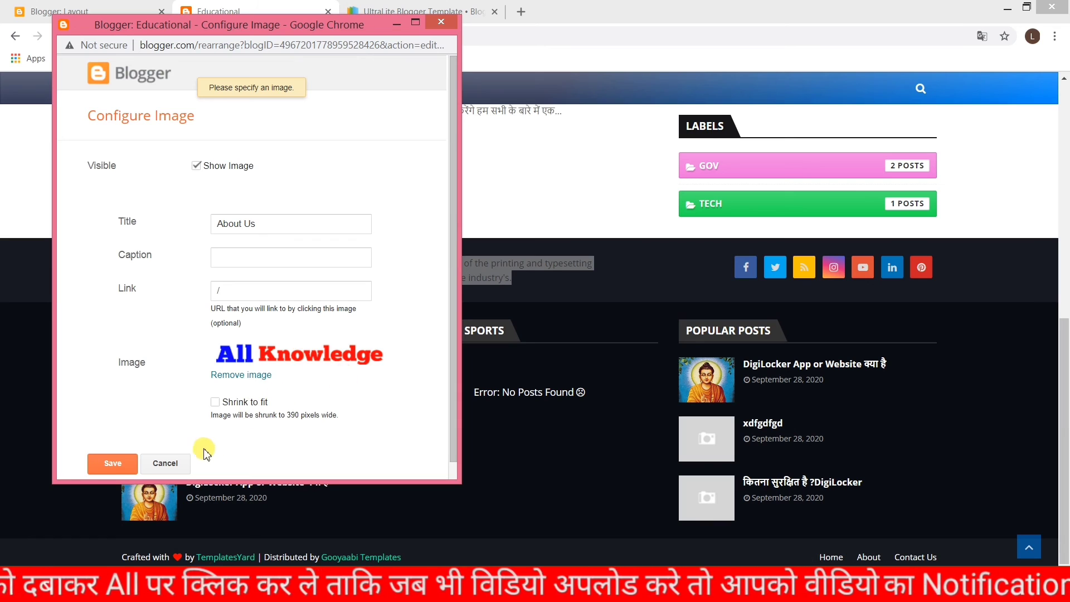
pyautogui.click(105, 467)
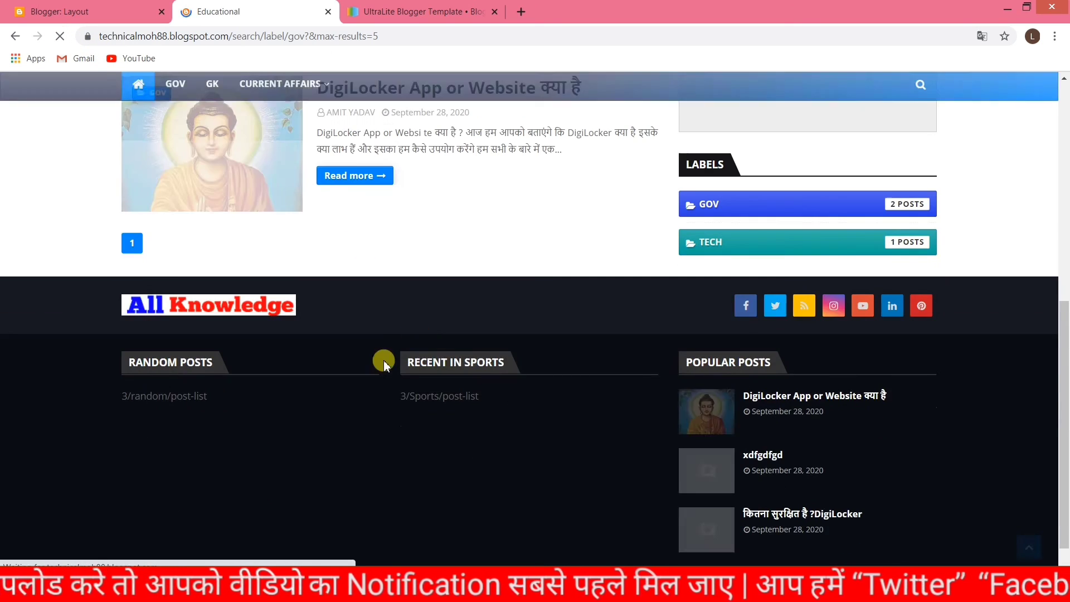
pyautogui.scroll(-1, 613, 306)
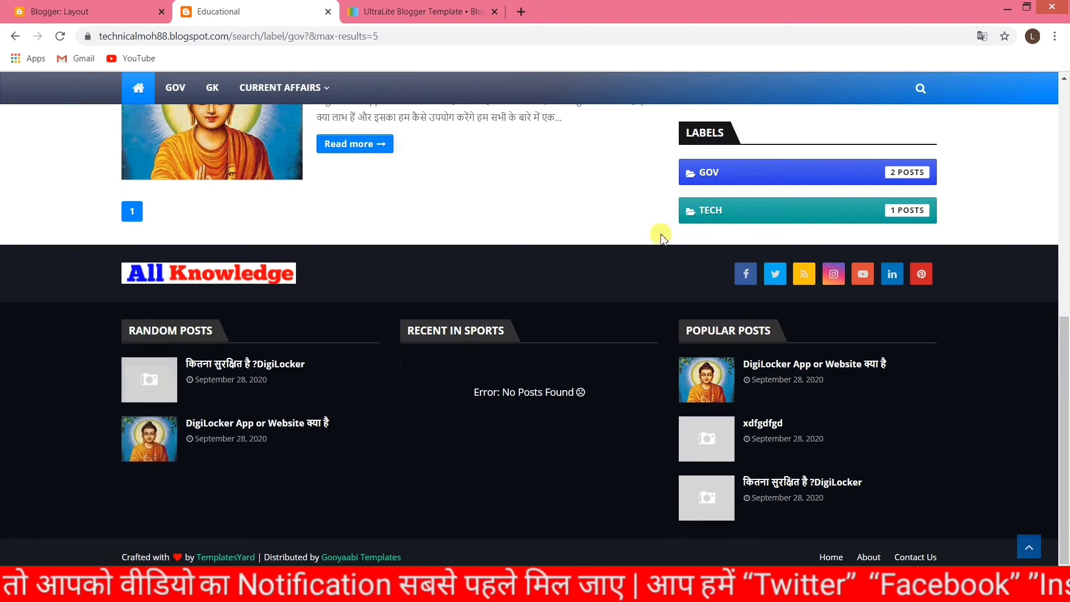
# Step: Delete the rss, linkedin and pinterest links from the Footer Social Widget, save it and reload the live blog
pyautogui.click(99, 8)
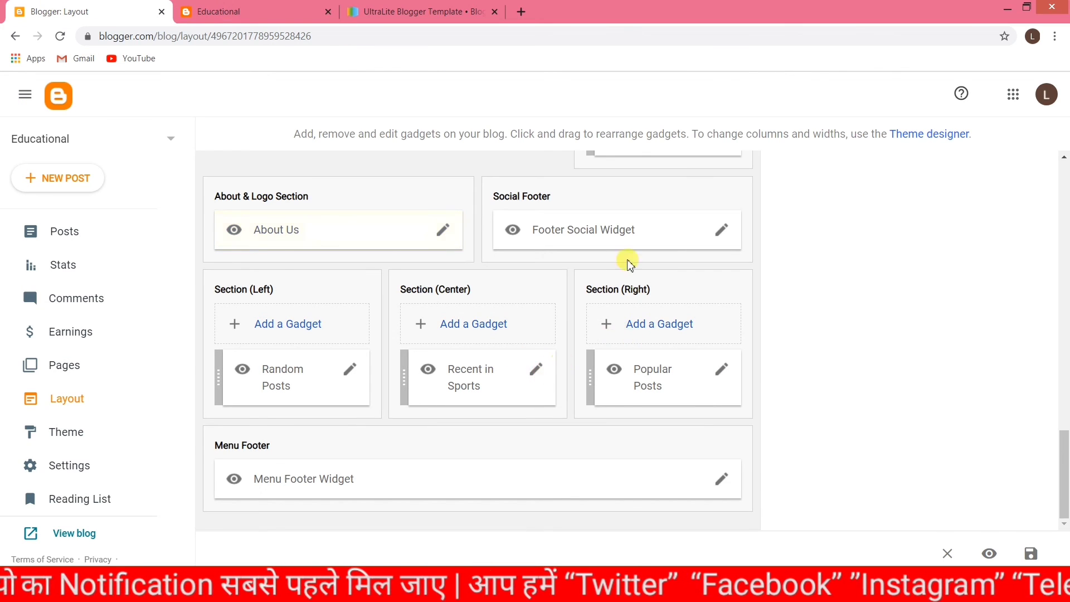
pyautogui.click(721, 231)
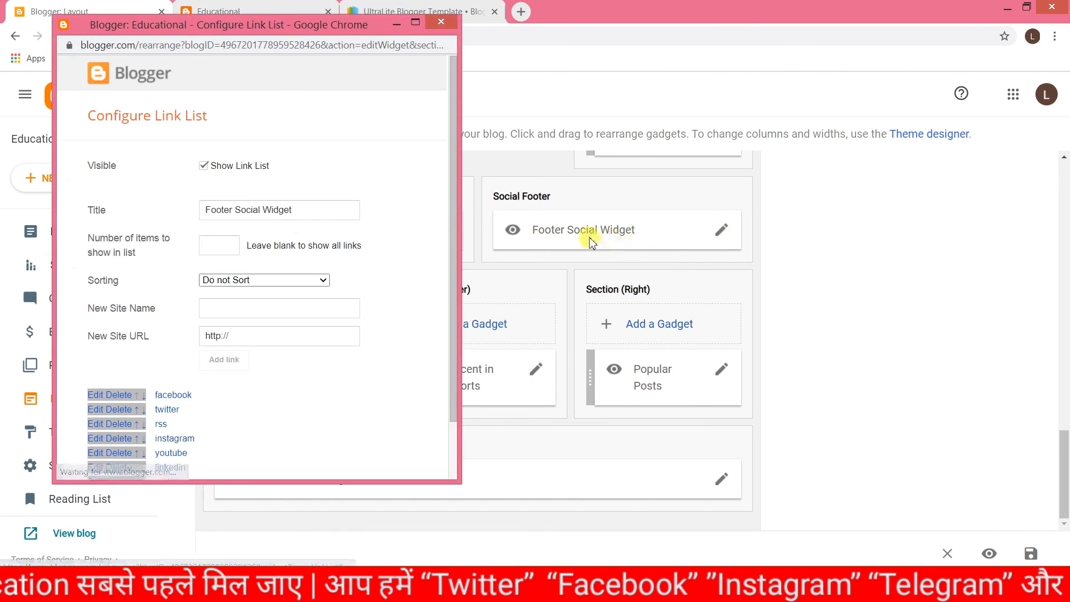
pyautogui.click(218, 12)
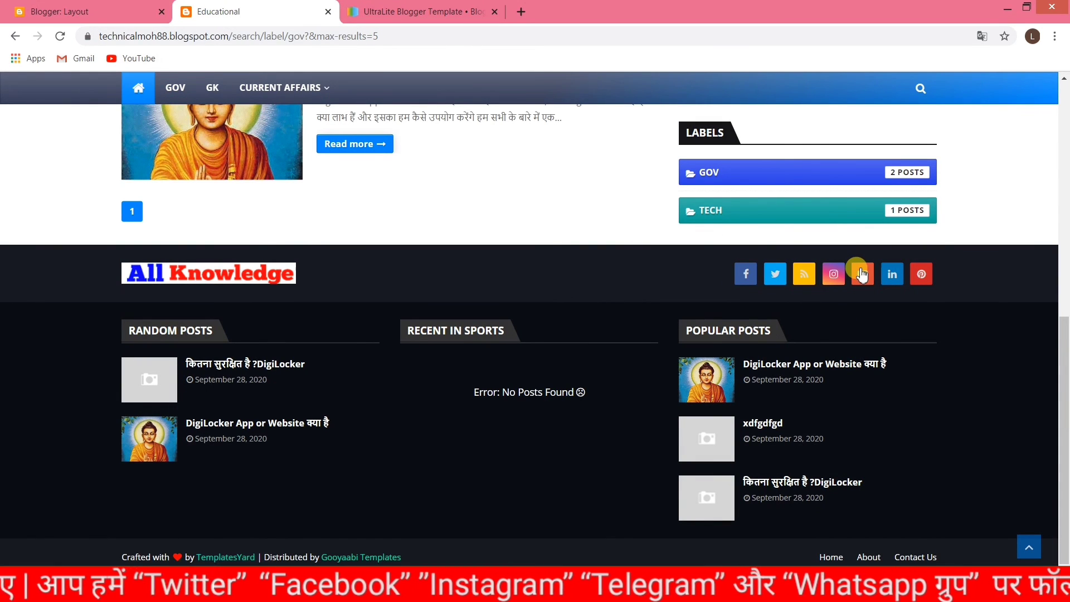
pyautogui.click(113, 7)
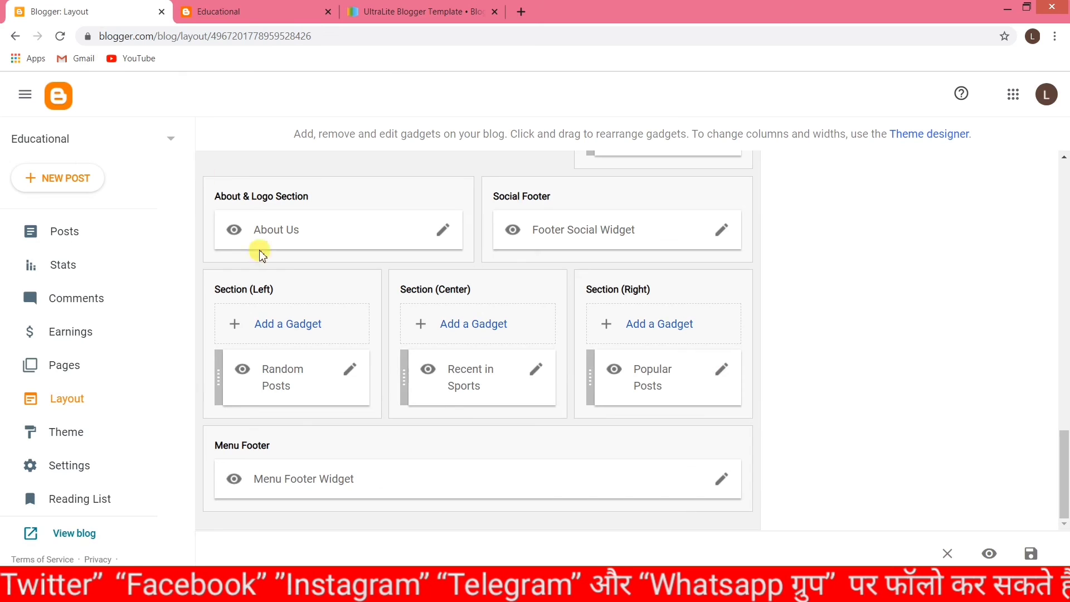
pyautogui.moveTo(258, 590)
pyautogui.click(333, 521)
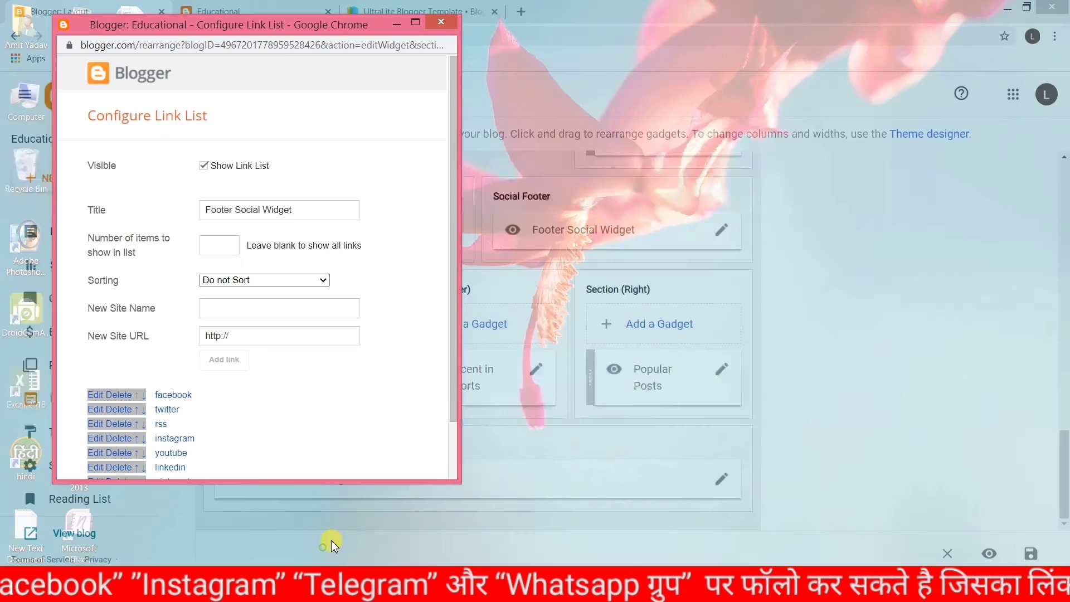
pyautogui.scroll(-1, 346, 303)
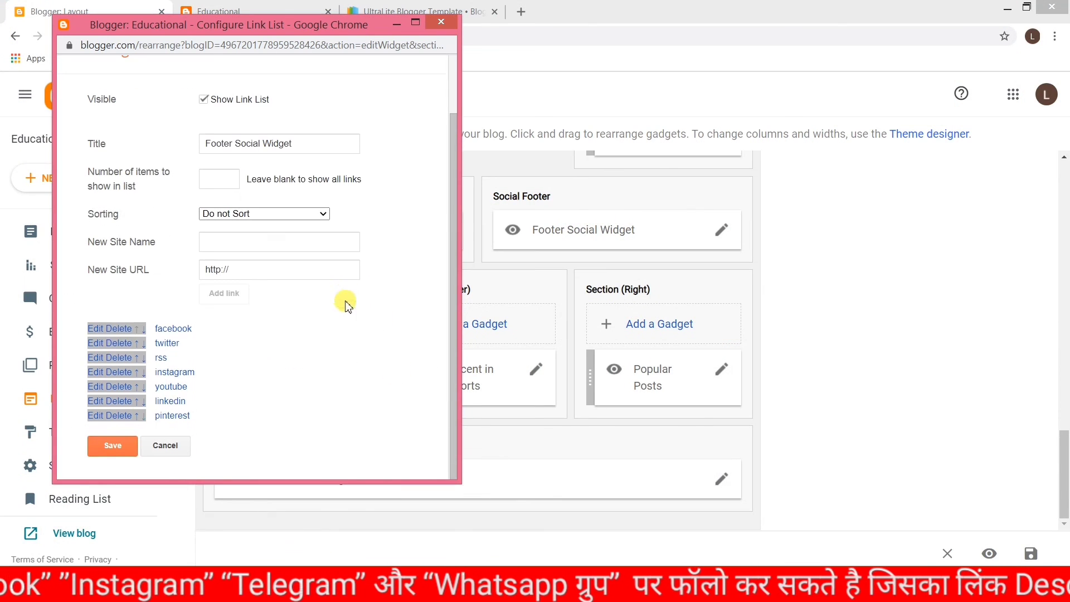
pyautogui.click(123, 356)
pyautogui.click(127, 452)
pyautogui.click(127, 452)
pyautogui.click(128, 444)
pyautogui.click(182, 6)
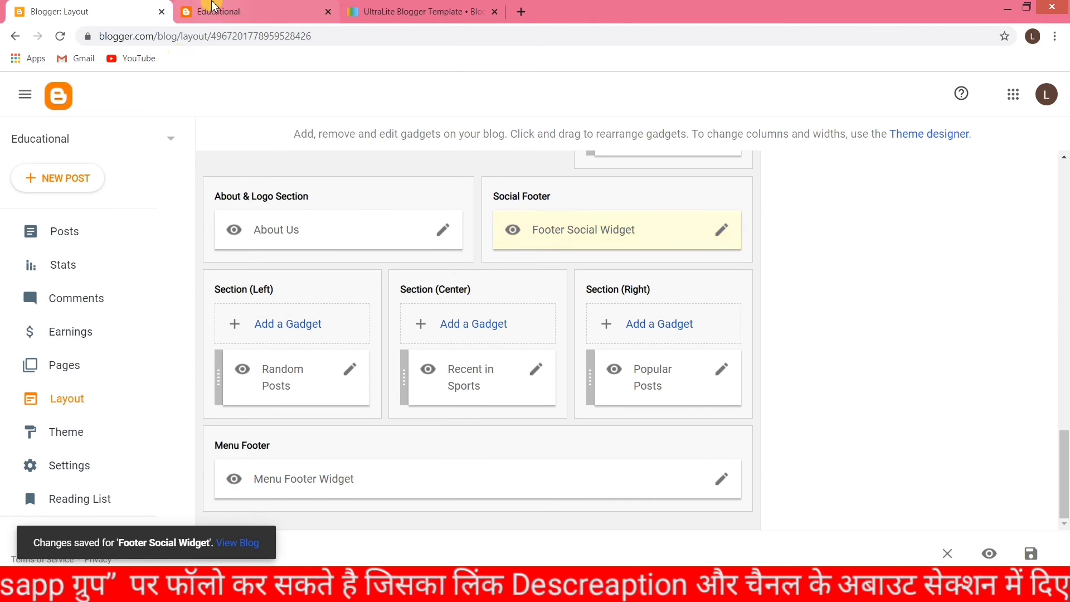
pyautogui.click(67, 36)
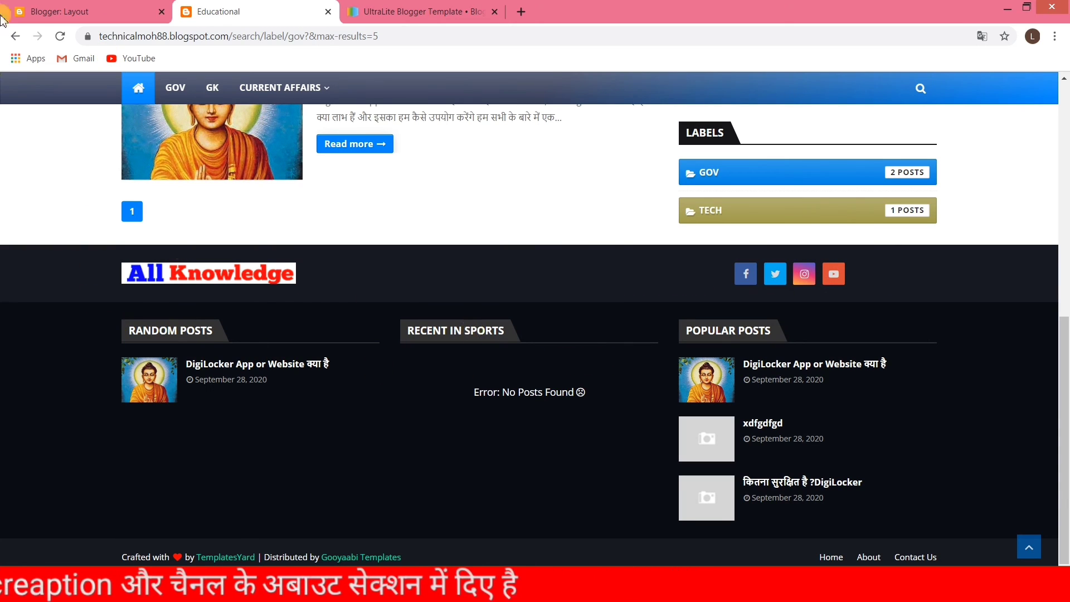
# Step: Remove the Random Posts, Recent in Sports and Popular Posts gadgets from the three footer sections of the layout
pyautogui.click(65, 12)
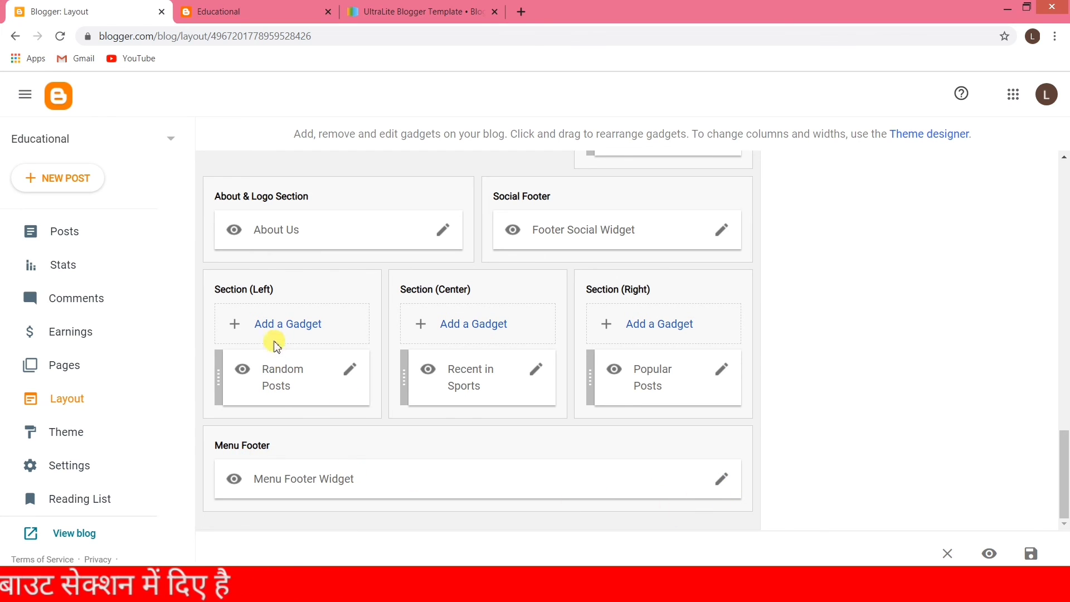
pyautogui.click(348, 374)
pyautogui.click(217, 453)
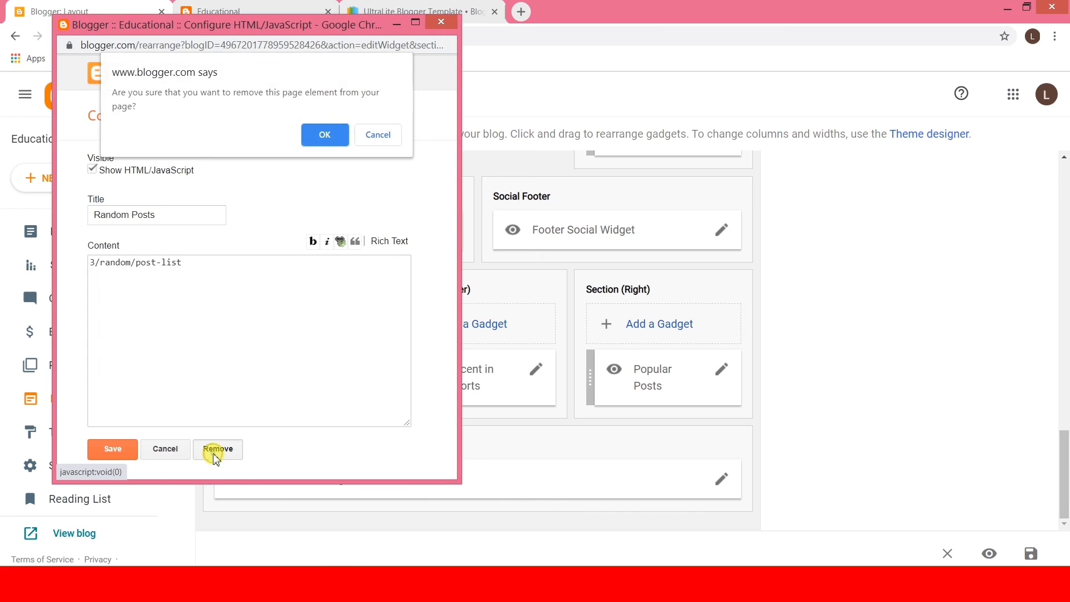
pyautogui.click(327, 133)
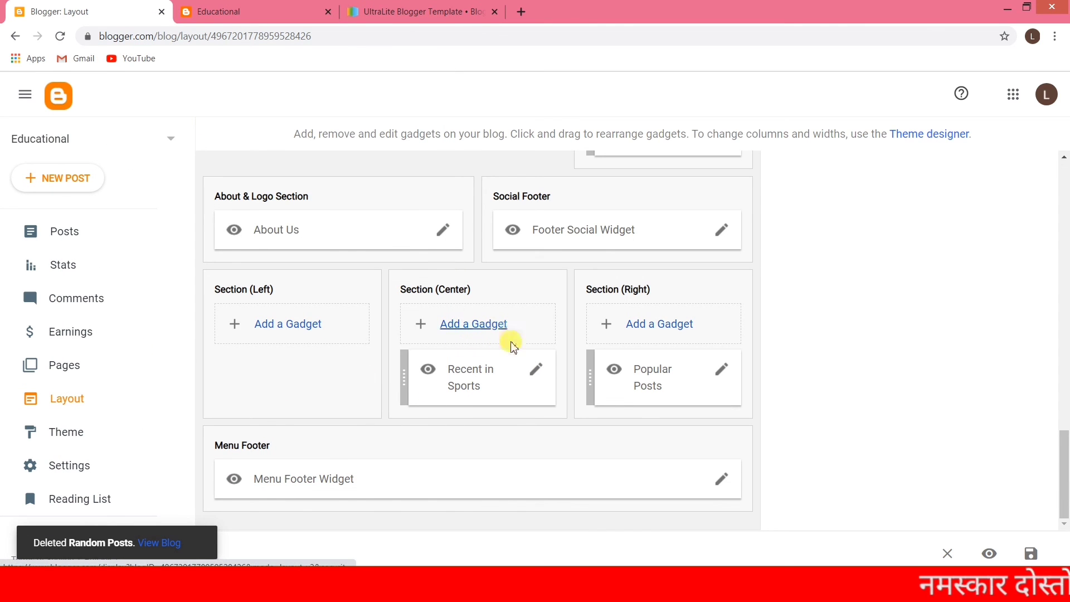
pyautogui.click(536, 370)
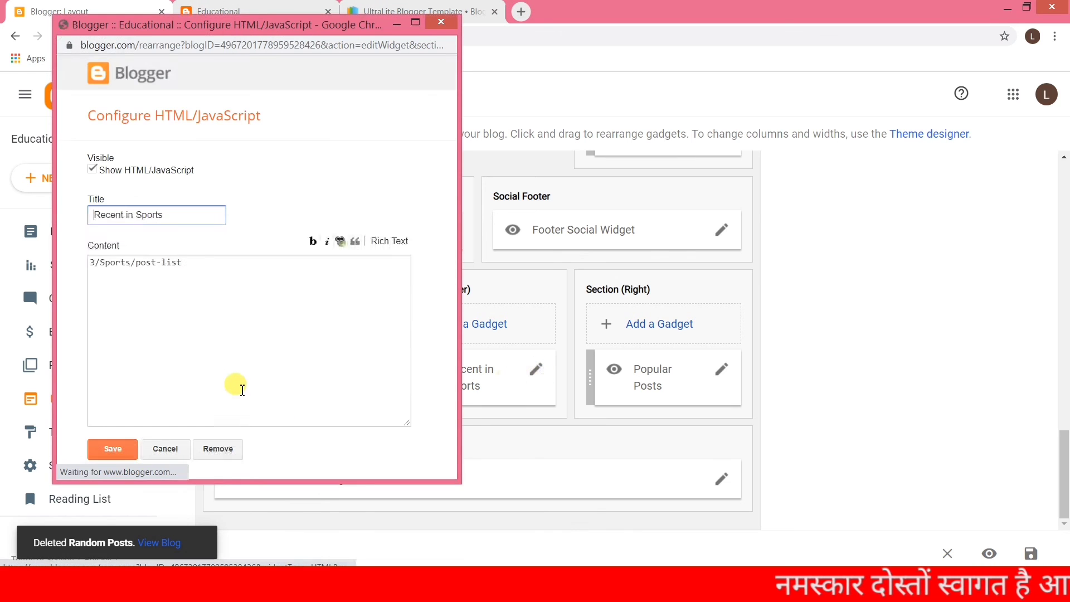
pyautogui.click(224, 448)
pyautogui.click(320, 138)
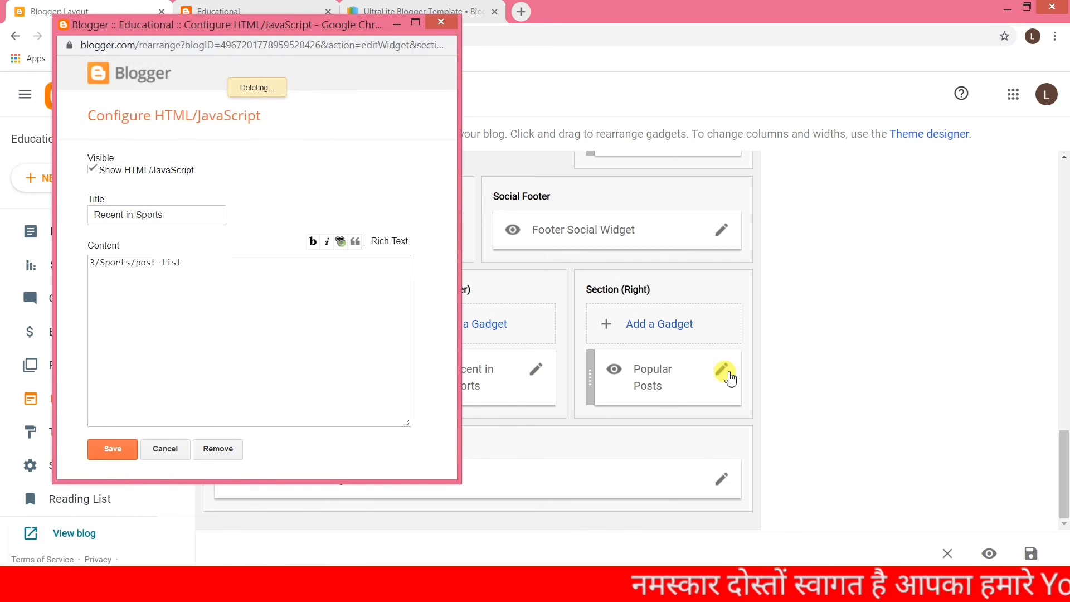
pyautogui.click(720, 371)
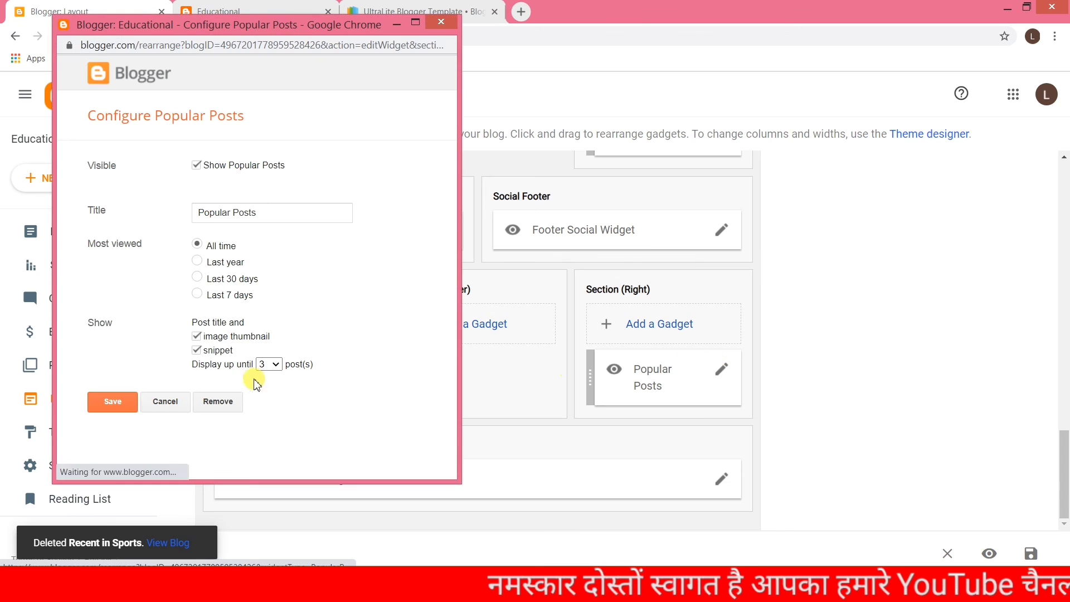
pyautogui.click(218, 401)
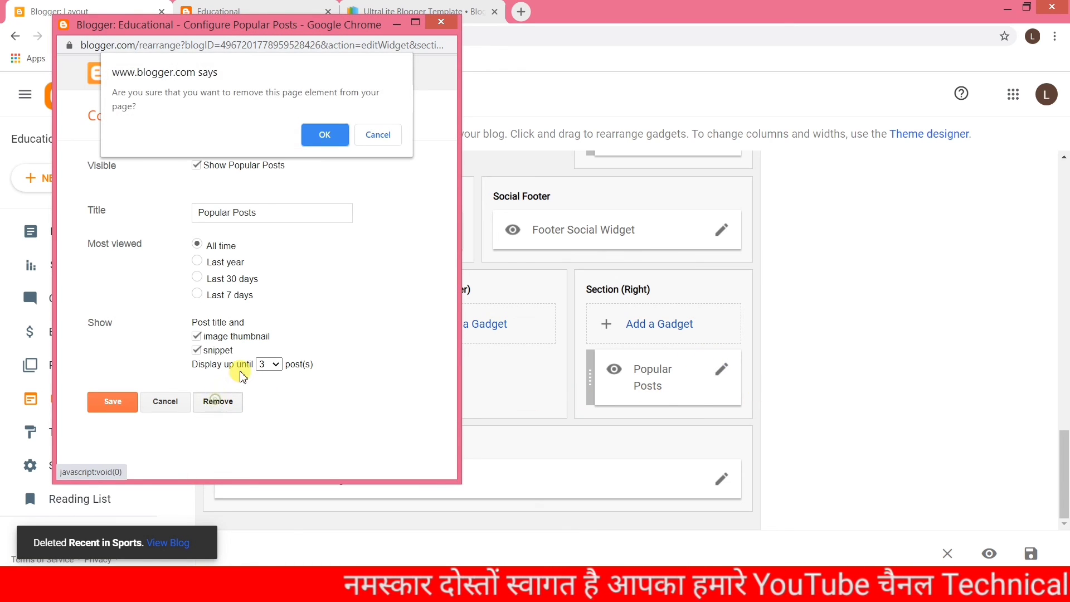
pyautogui.click(318, 135)
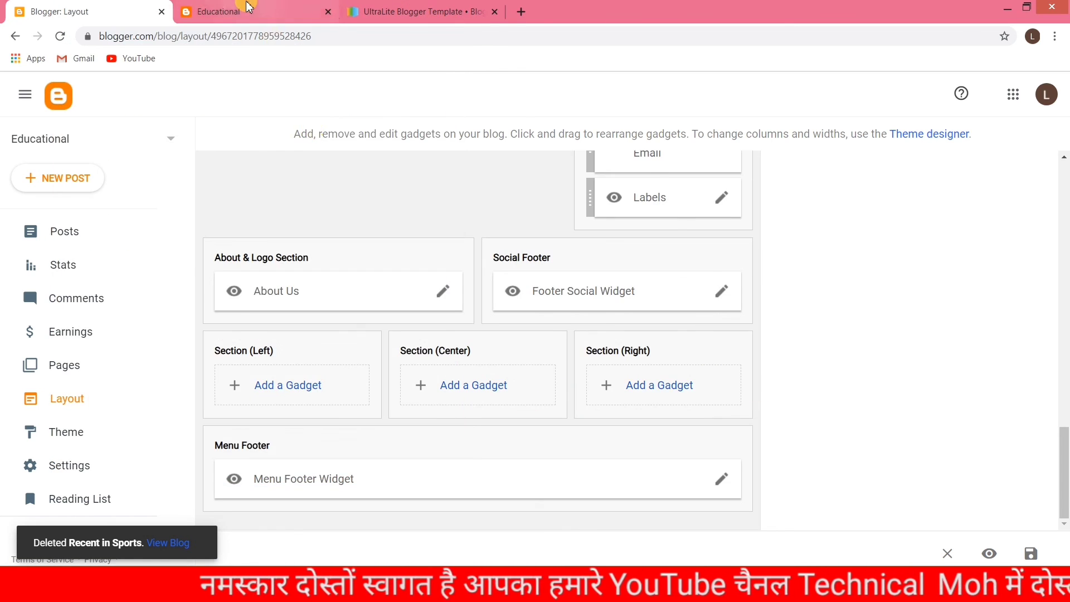
# Step: Reload the live blog and check the emptied footer sections, the credit line and the footer menu links
pyautogui.click(251, 11)
pyautogui.click(58, 35)
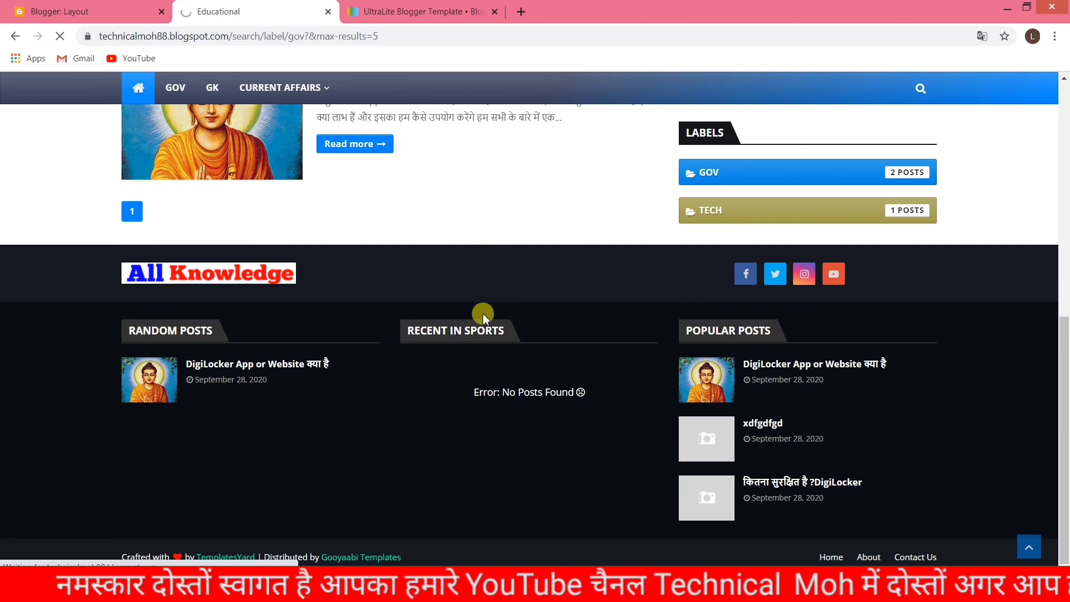
pyautogui.scroll(-5, 674, 416)
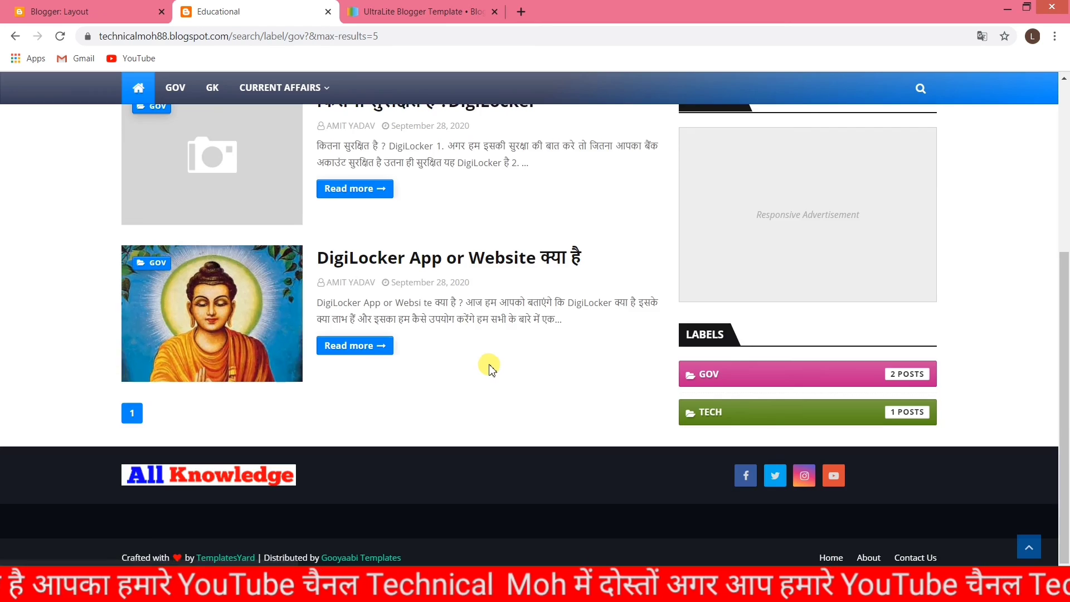
pyautogui.scroll(4, 484, 366)
pyautogui.scroll(-4, 540, 410)
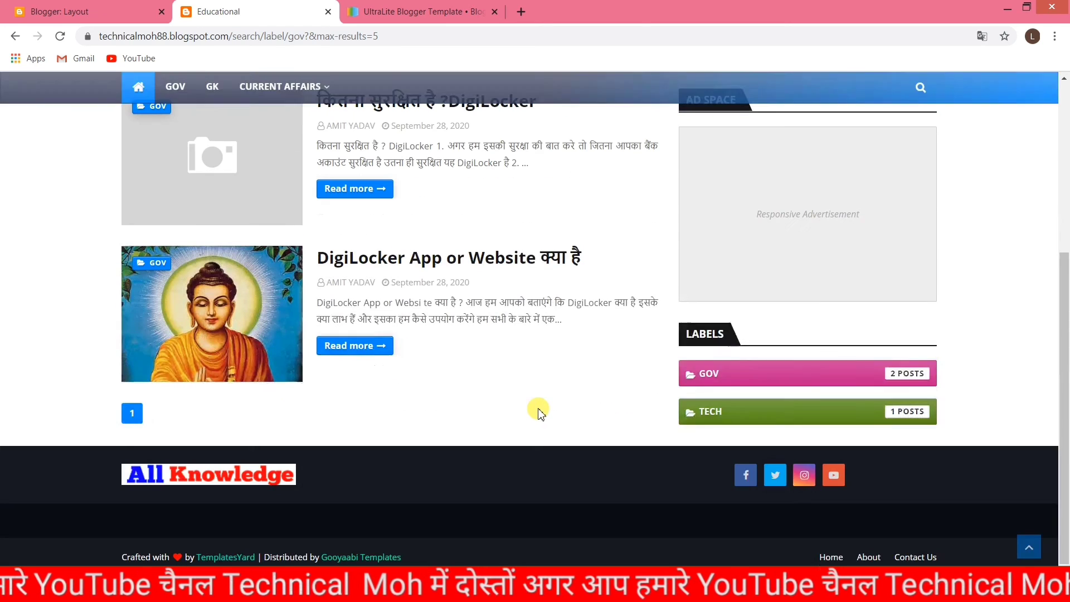
pyautogui.click(160, 556)
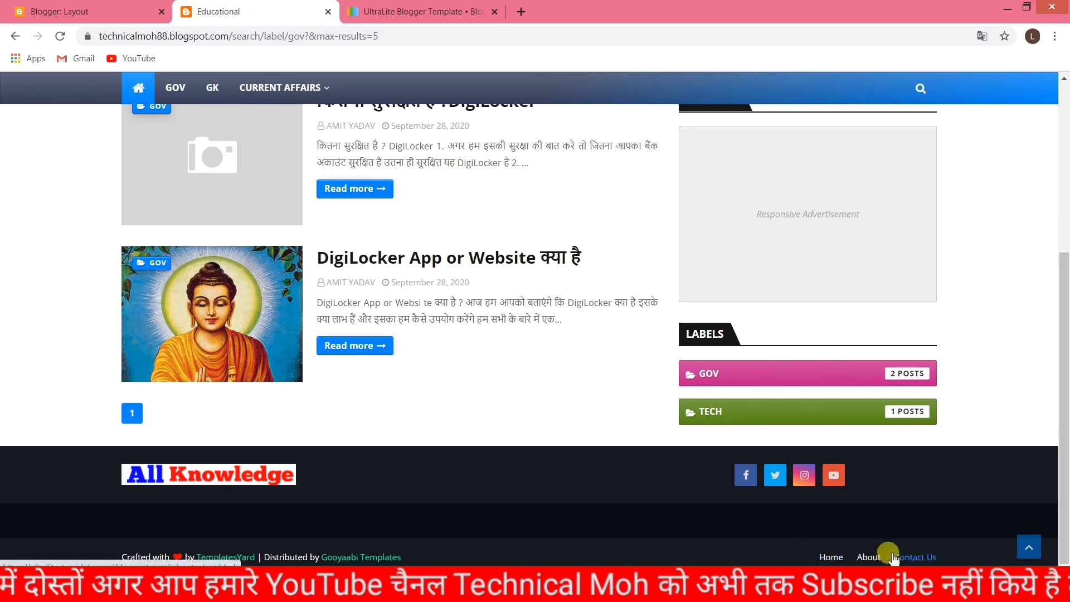
# Step: Open the Home and About link entries of the Menu Footer Widget for editing, close the About entry and save the gadget
pyautogui.click(88, 13)
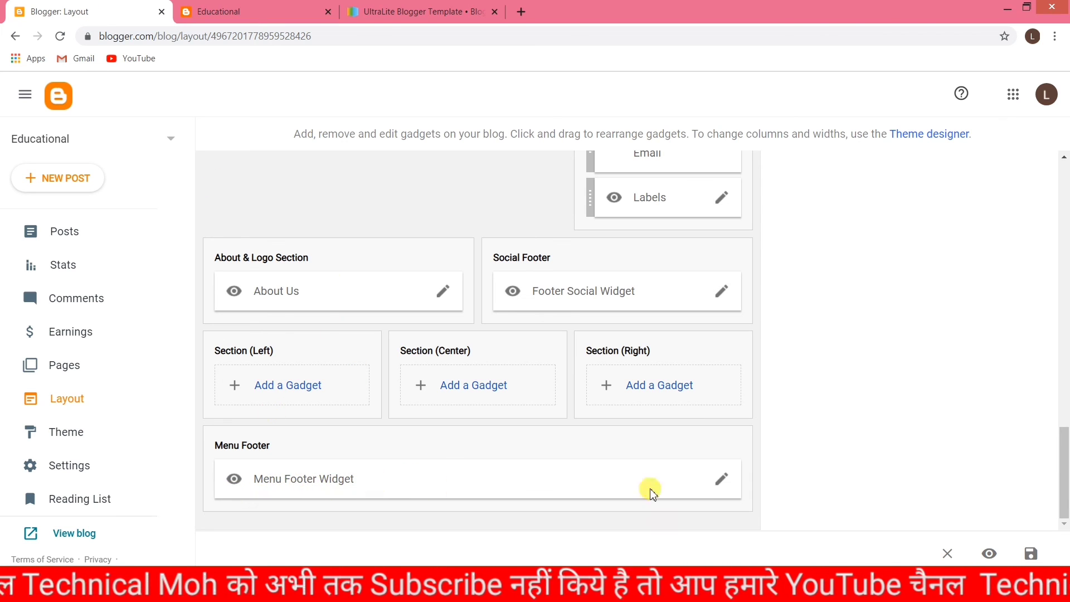
pyautogui.click(721, 481)
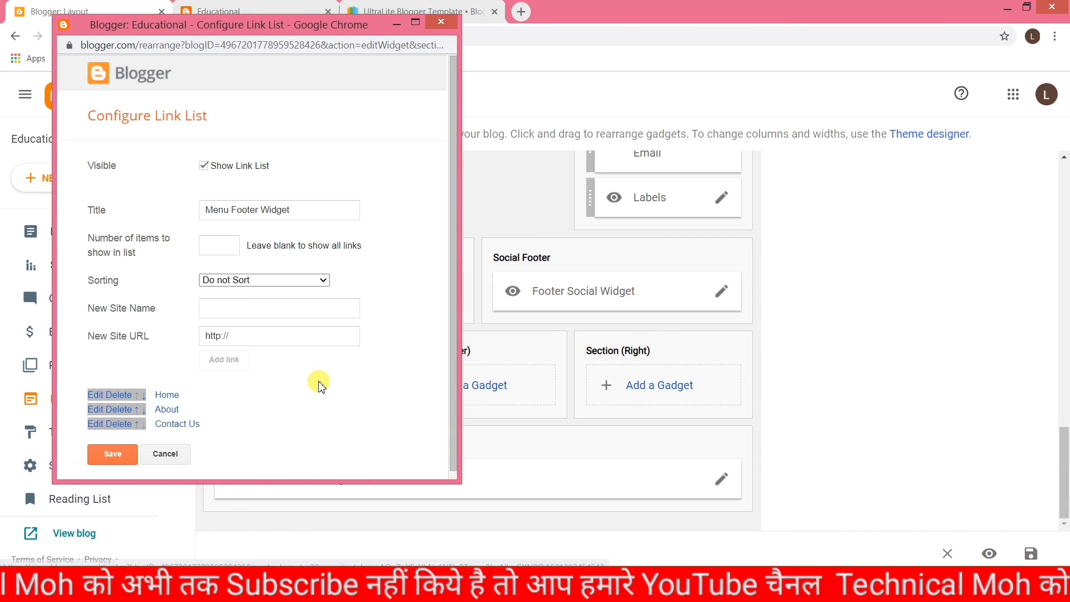
pyautogui.click(93, 390)
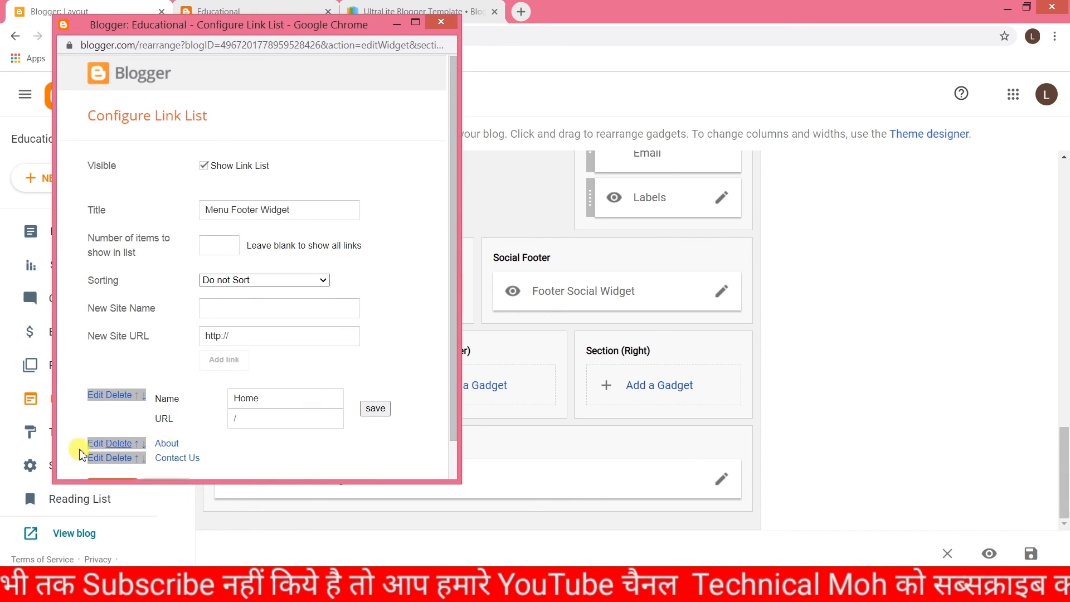
pyautogui.click(95, 444)
pyautogui.scroll(-2, 304, 454)
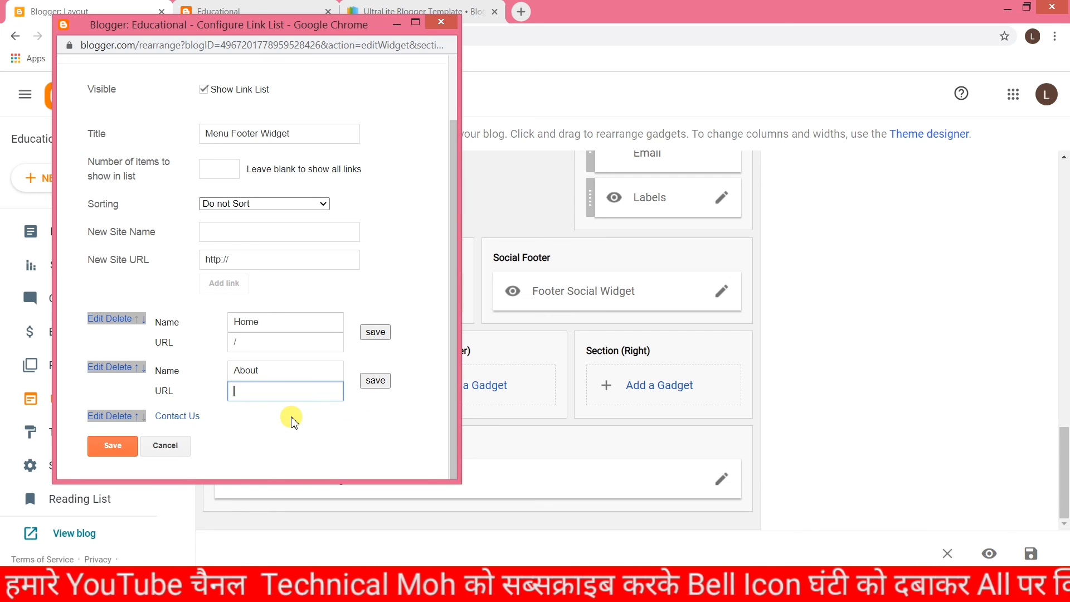
pyautogui.click(377, 381)
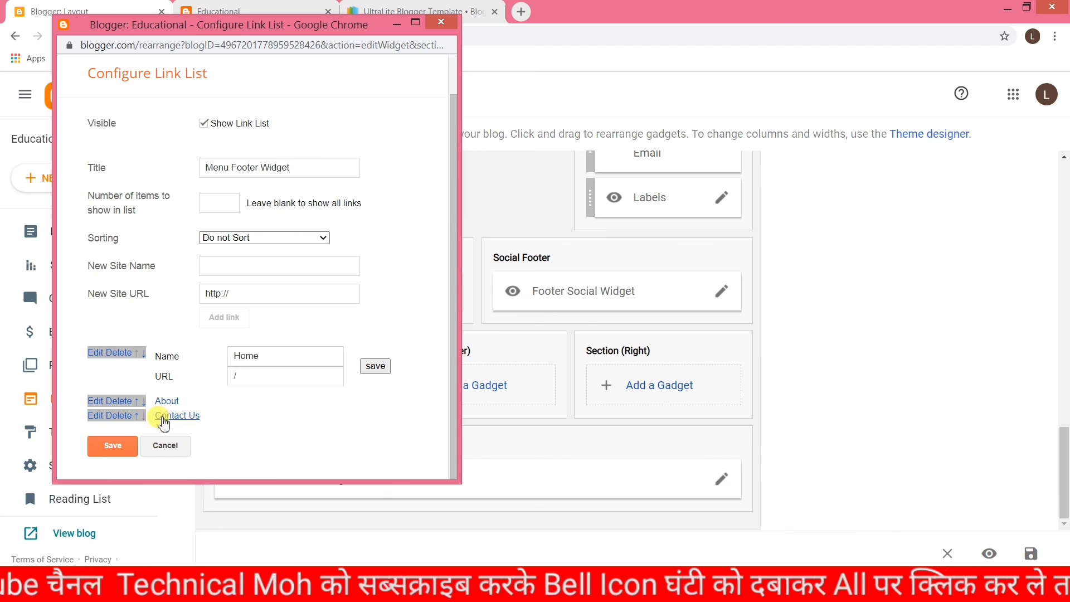
pyautogui.click(113, 445)
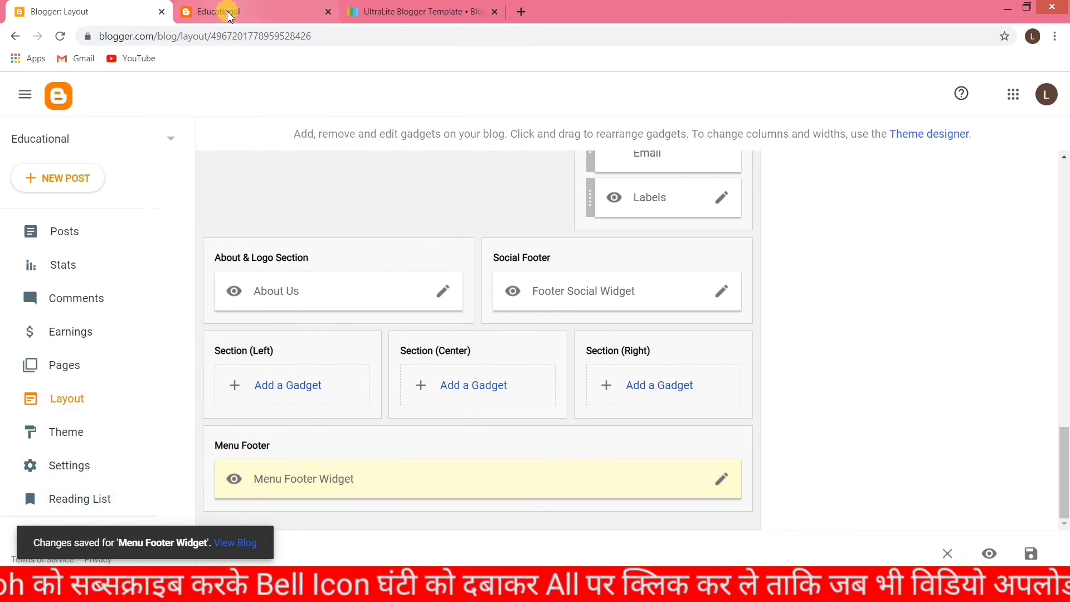
# Step: Open the live blog's home page and check its header, main menu, recent posts and sidebar
pyautogui.click(220, 10)
pyautogui.scroll(5, 215, 212)
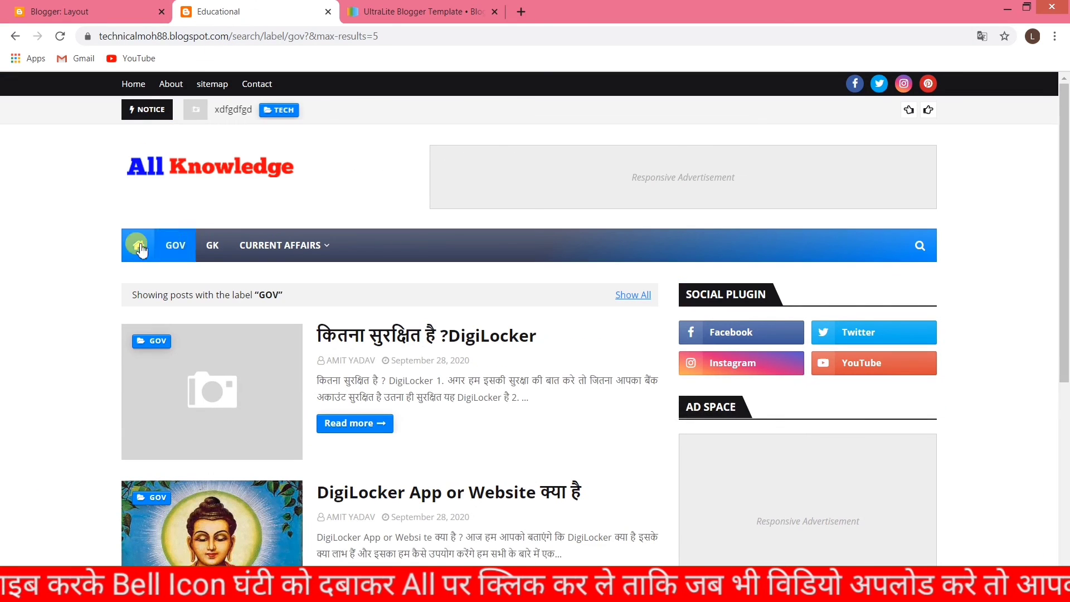
pyautogui.hotkey('alt', 'Left')
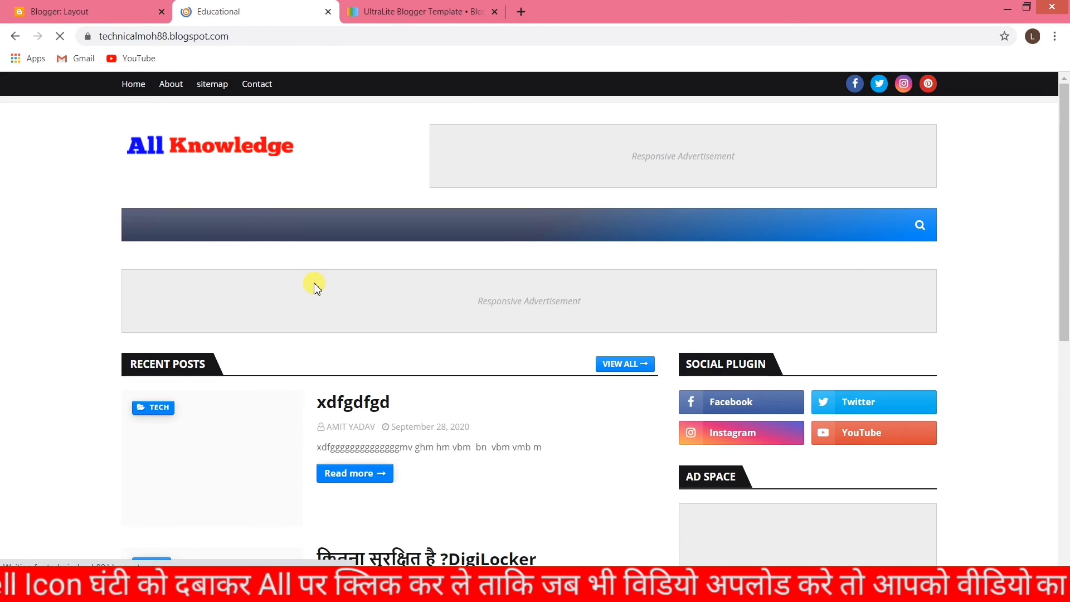
pyautogui.scroll(-6, 497, 289)
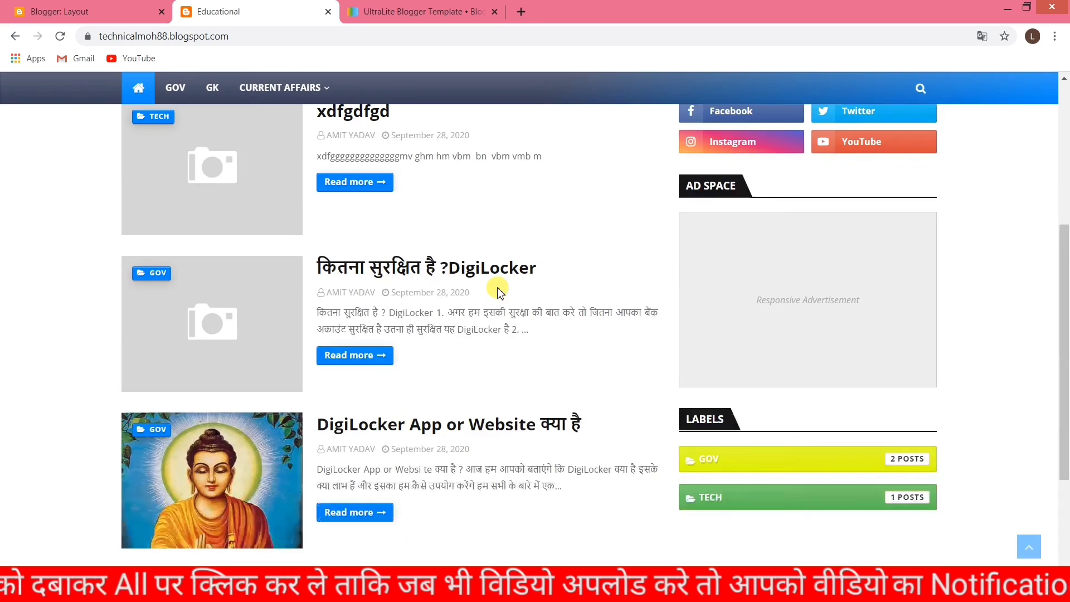
pyautogui.scroll(6, 498, 290)
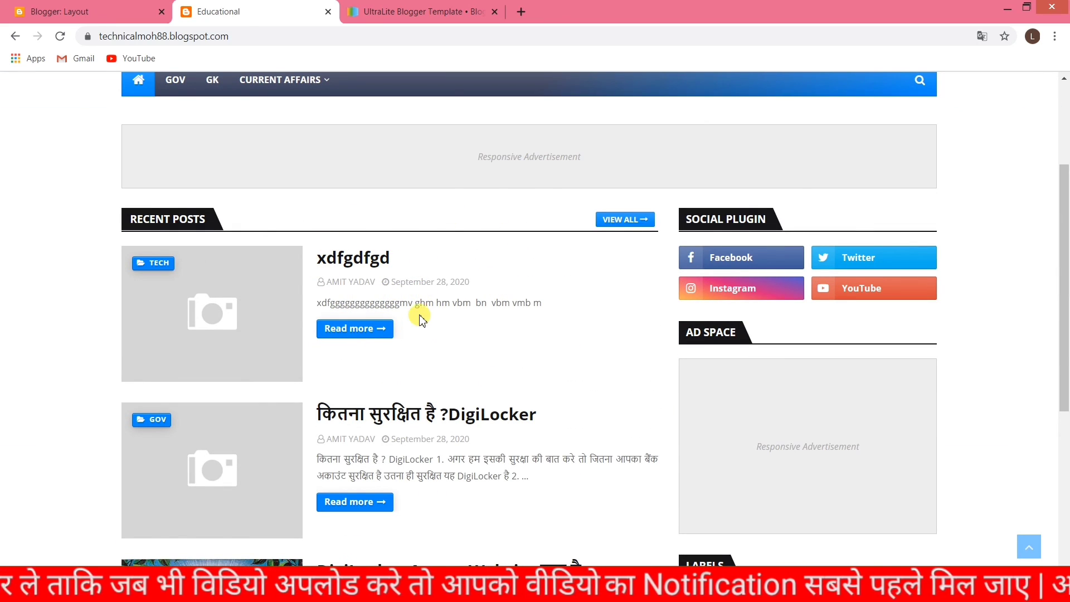
pyautogui.scroll(3, 528, 217)
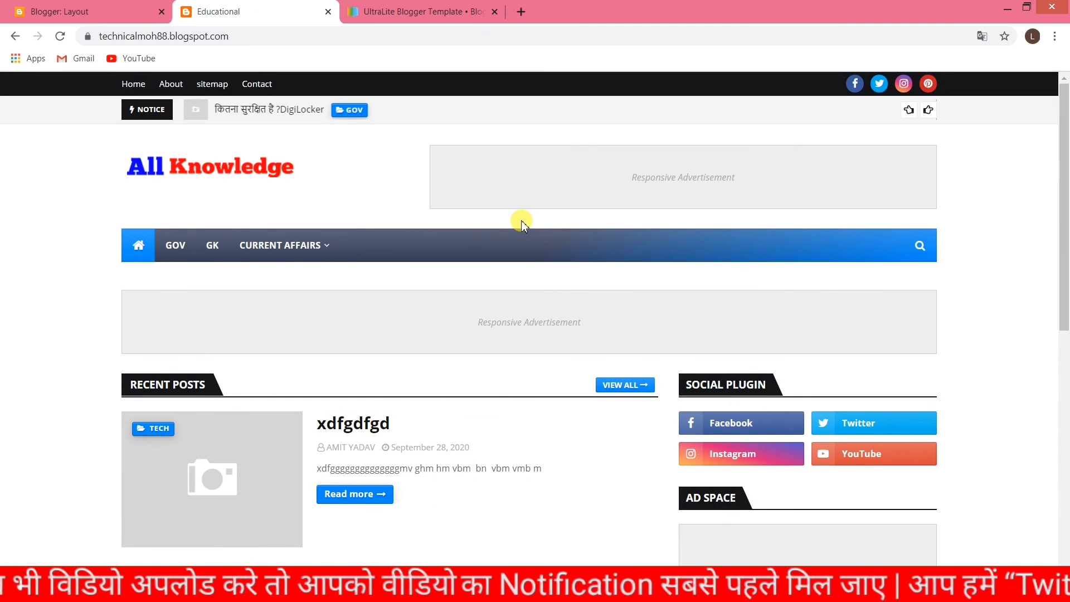
# Step: Copy the "Crafted with" text from the live blog's footer and open the current theme's HTML for editing
pyautogui.scroll(-8, 520, 220)
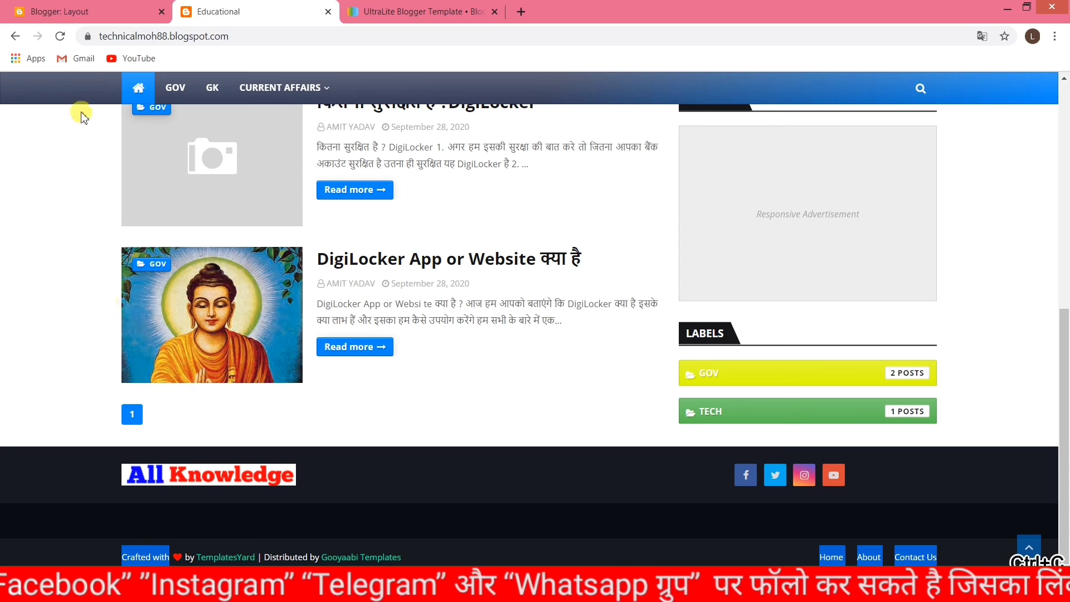
pyautogui.click(84, 11)
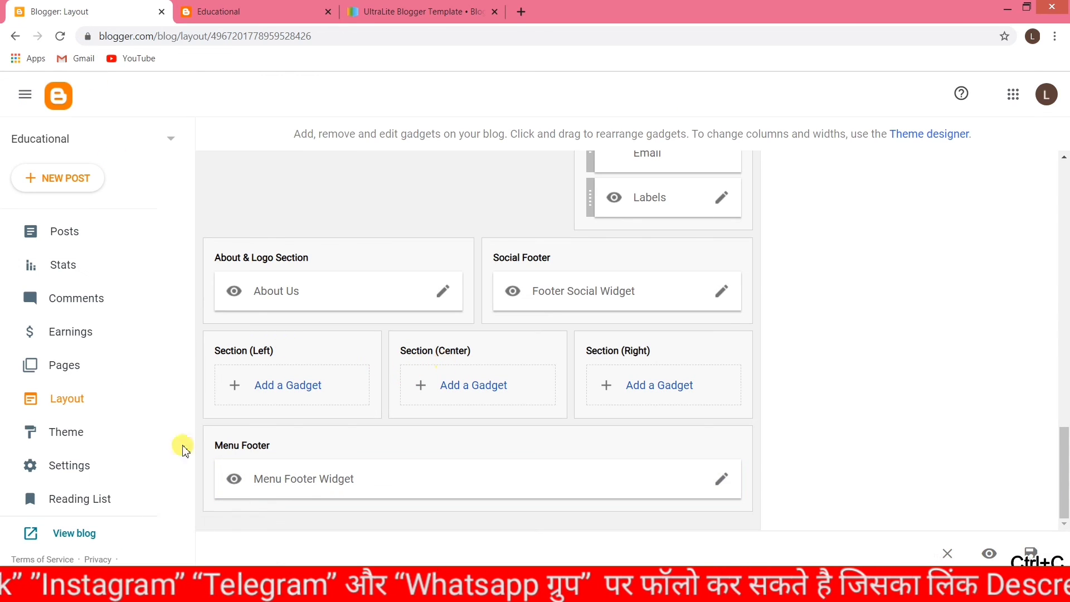
pyautogui.click(77, 430)
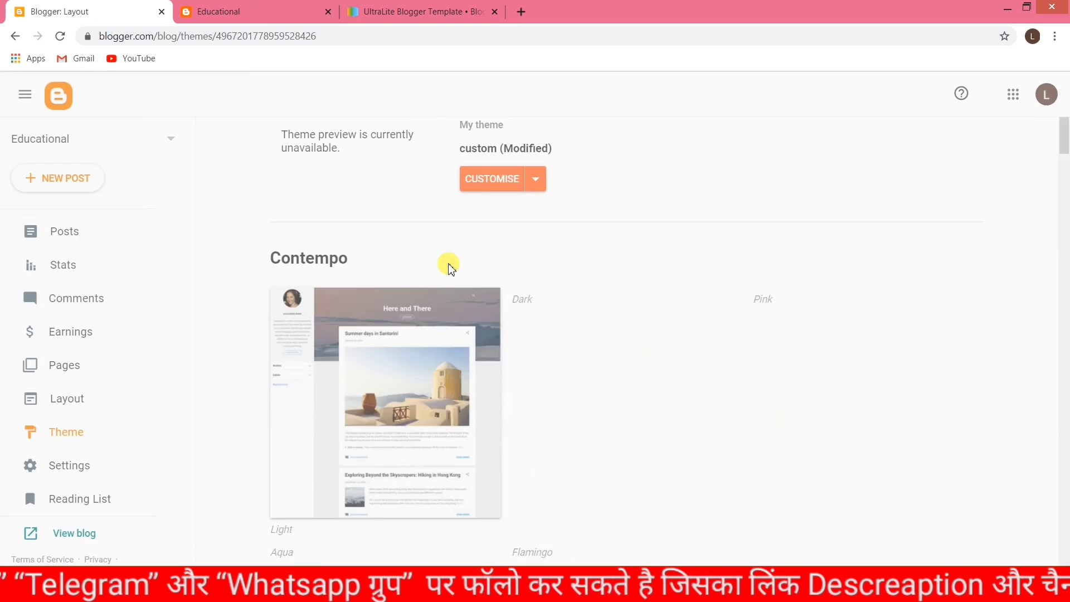
pyautogui.click(534, 224)
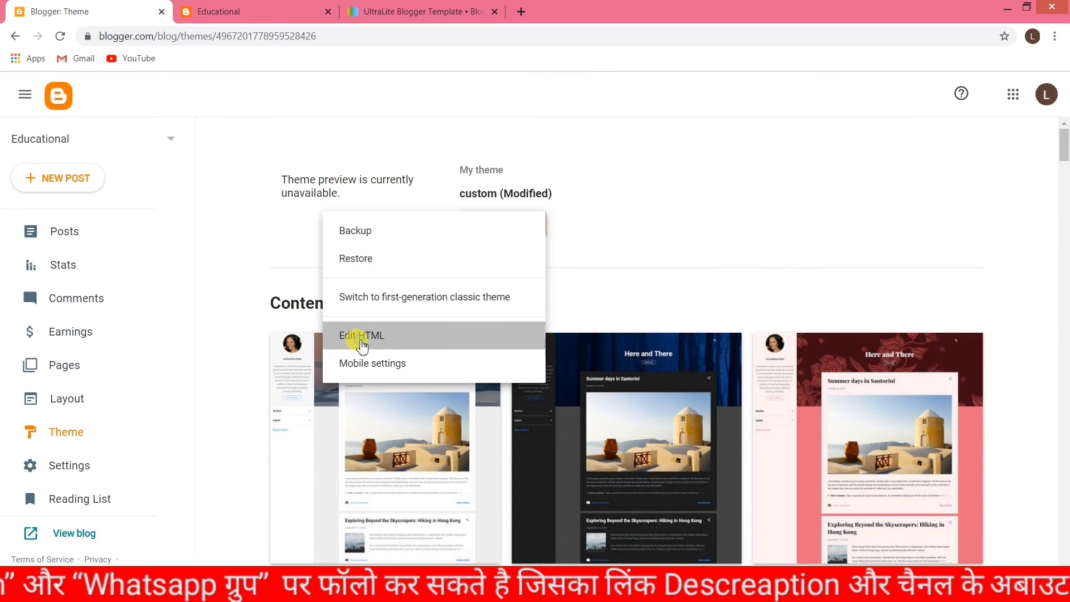